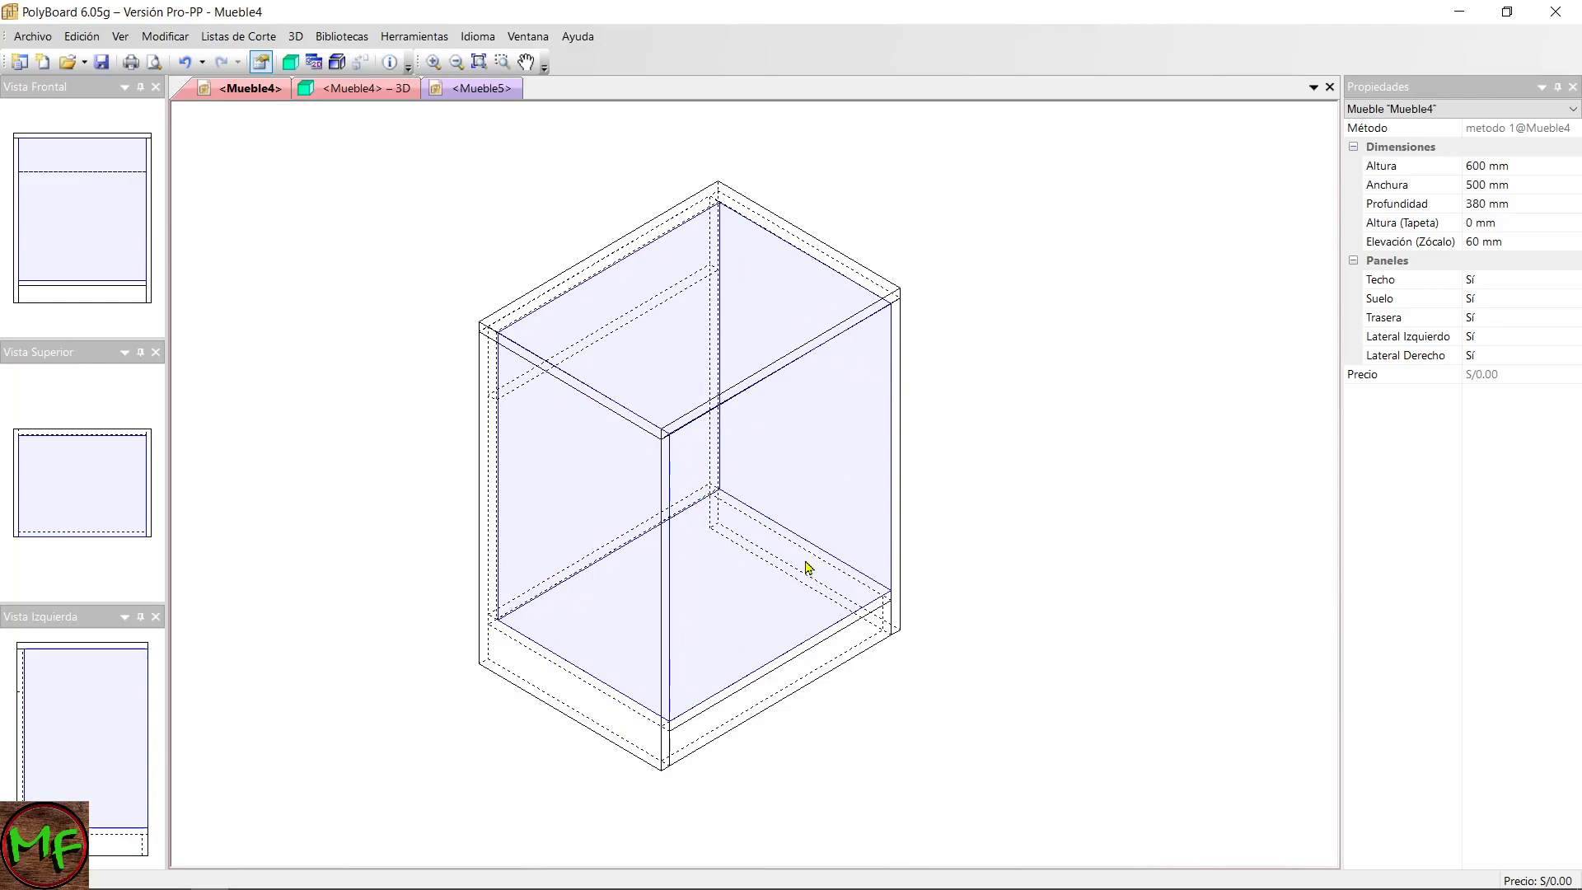
Add two Cajón 1 drawers in Superpuesto Global mode to the cabinet's interior zone.
click(753, 540)
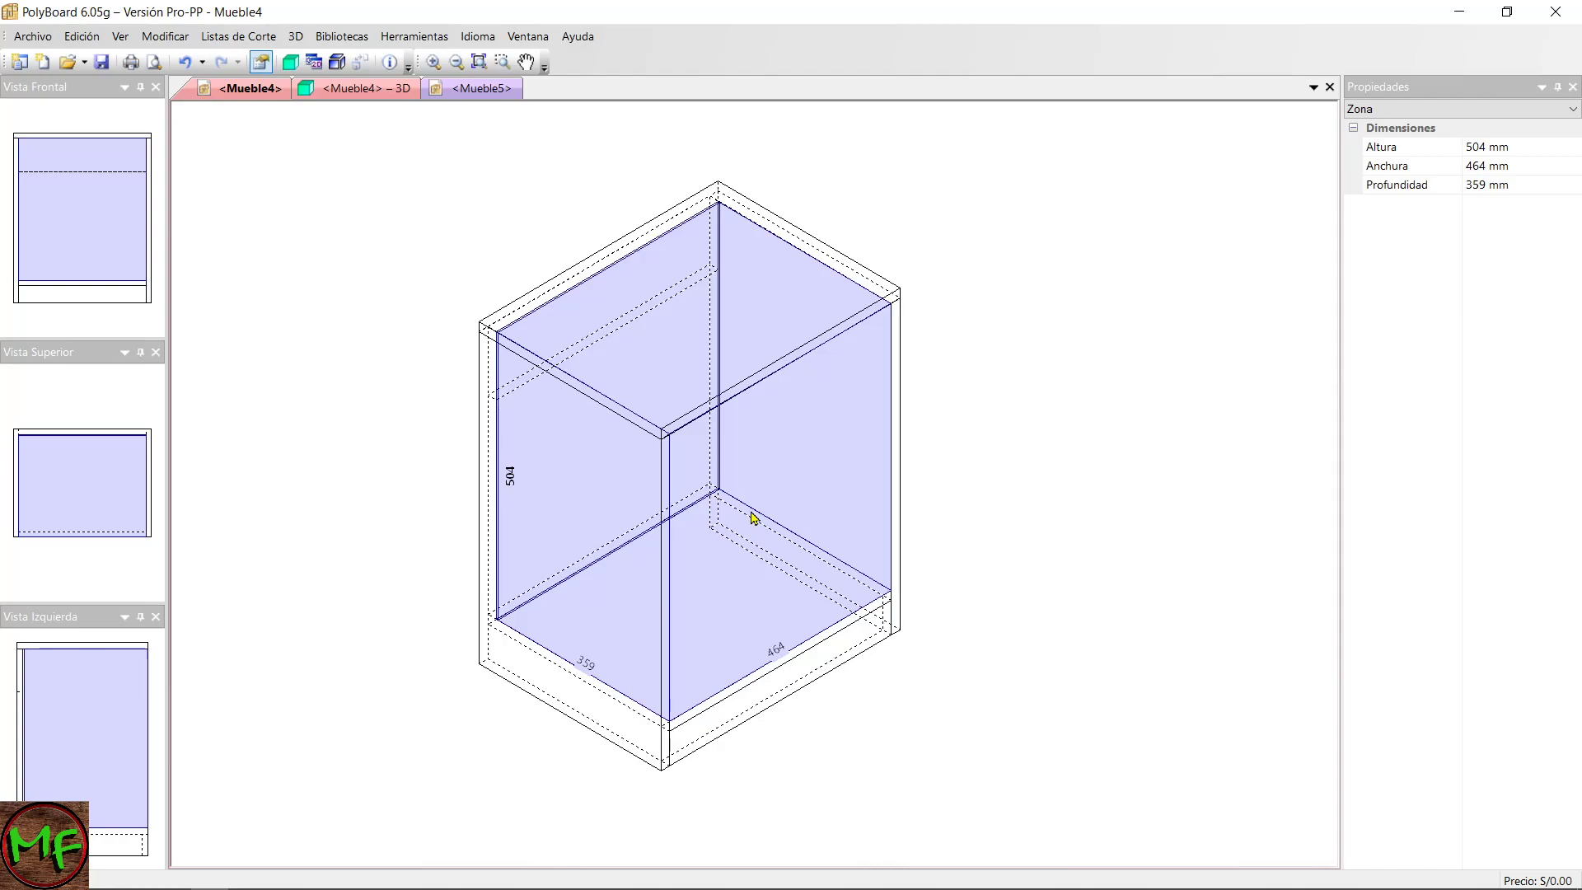
right_click(751, 511)
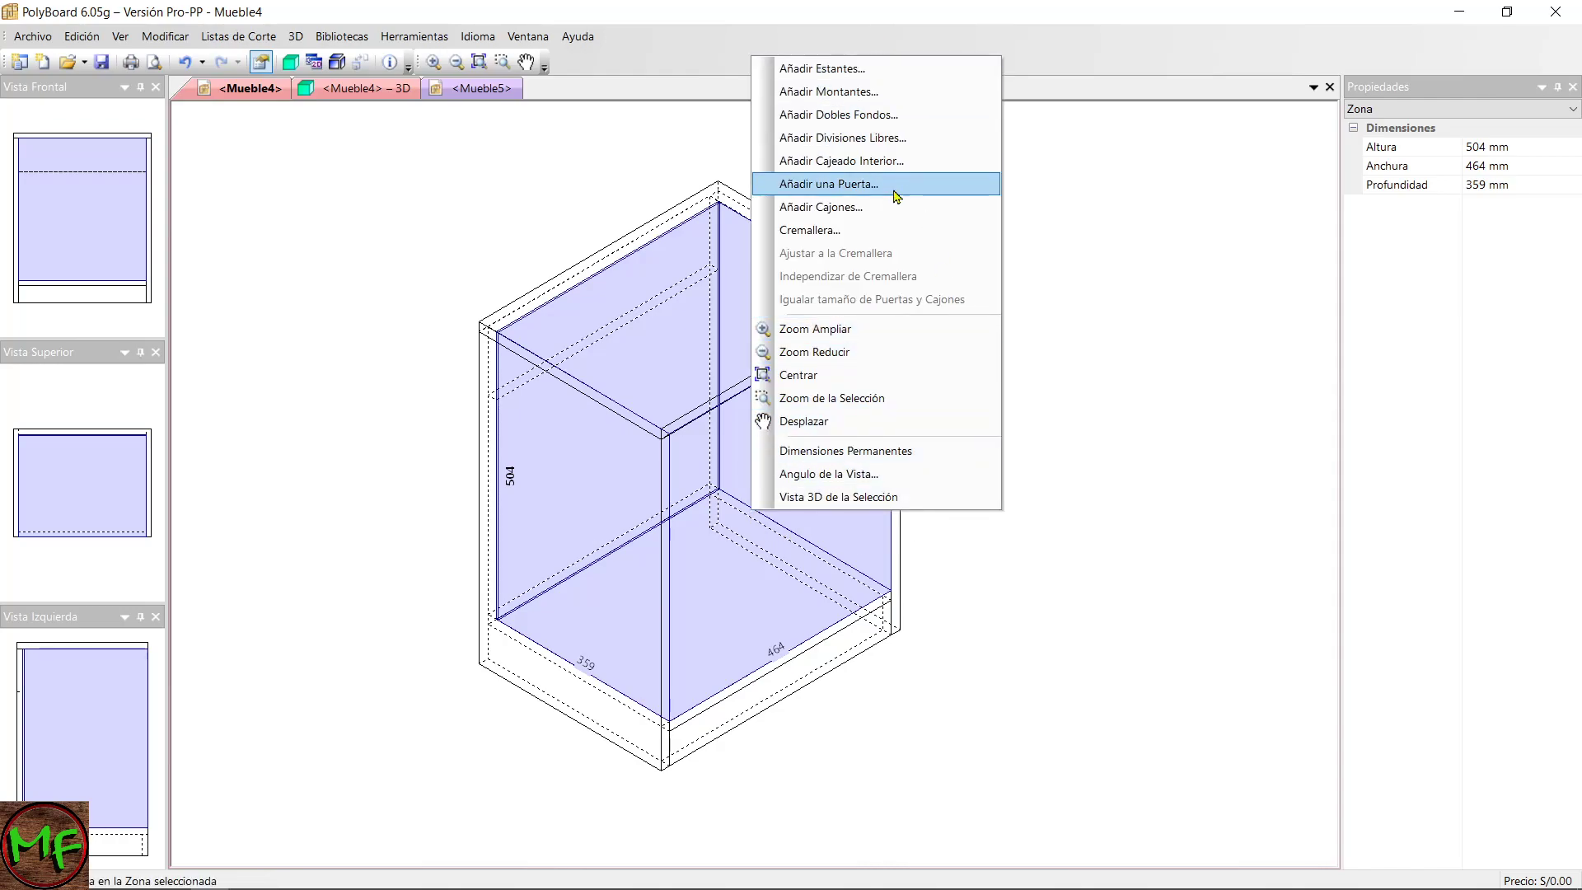
click(857, 208)
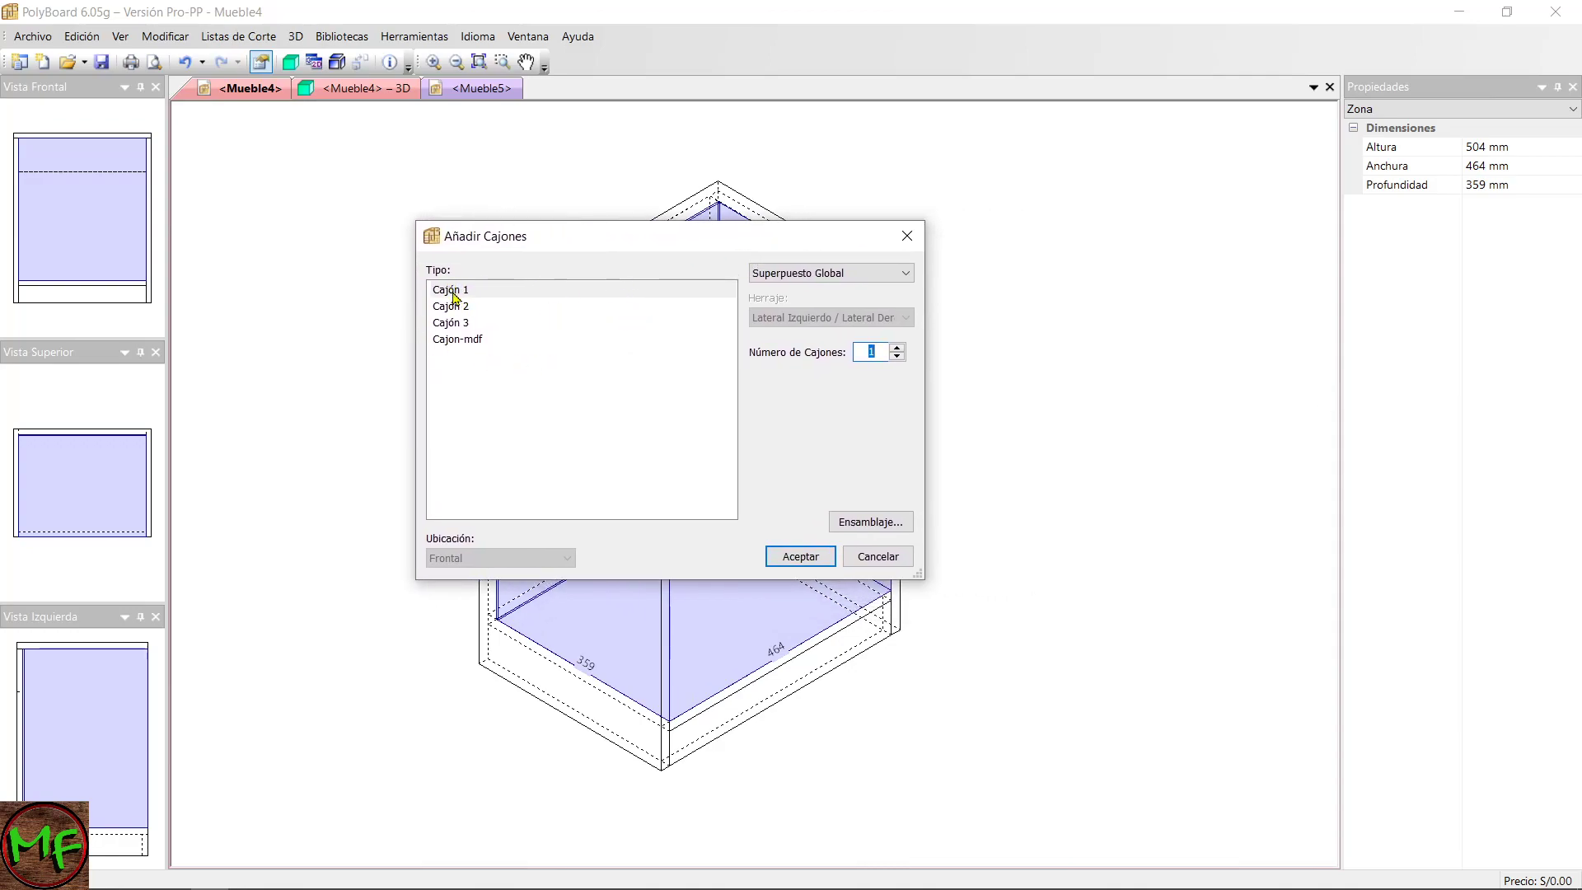
mouse_move(452, 306)
mouse_down()
mouse_move(460, 342)
mouse_move(454, 293)
mouse_up()
click(906, 273)
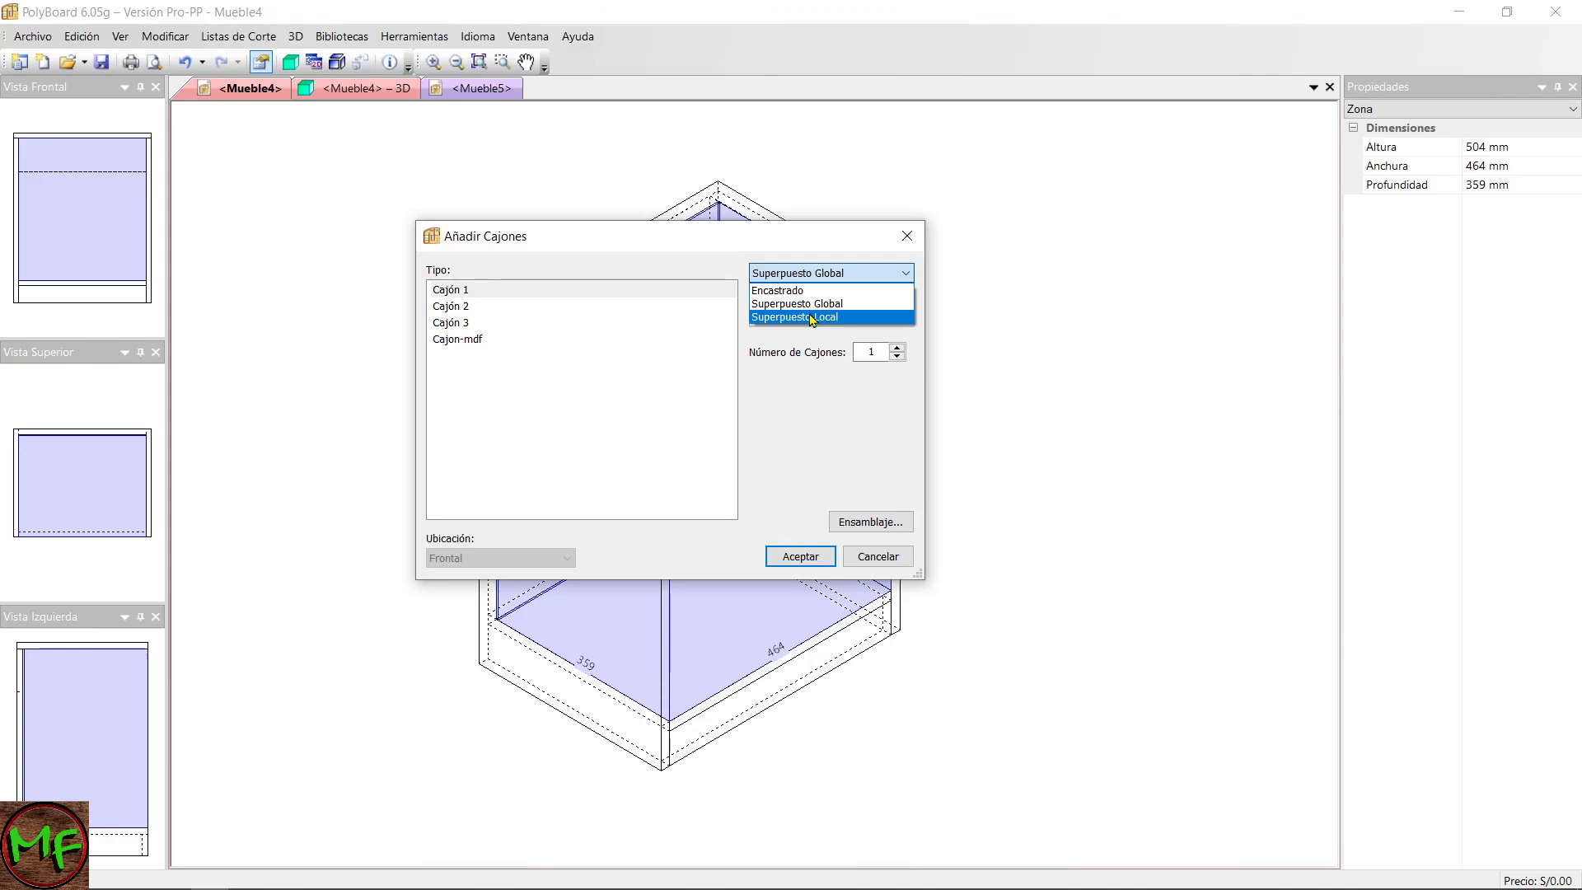
click(870, 353)
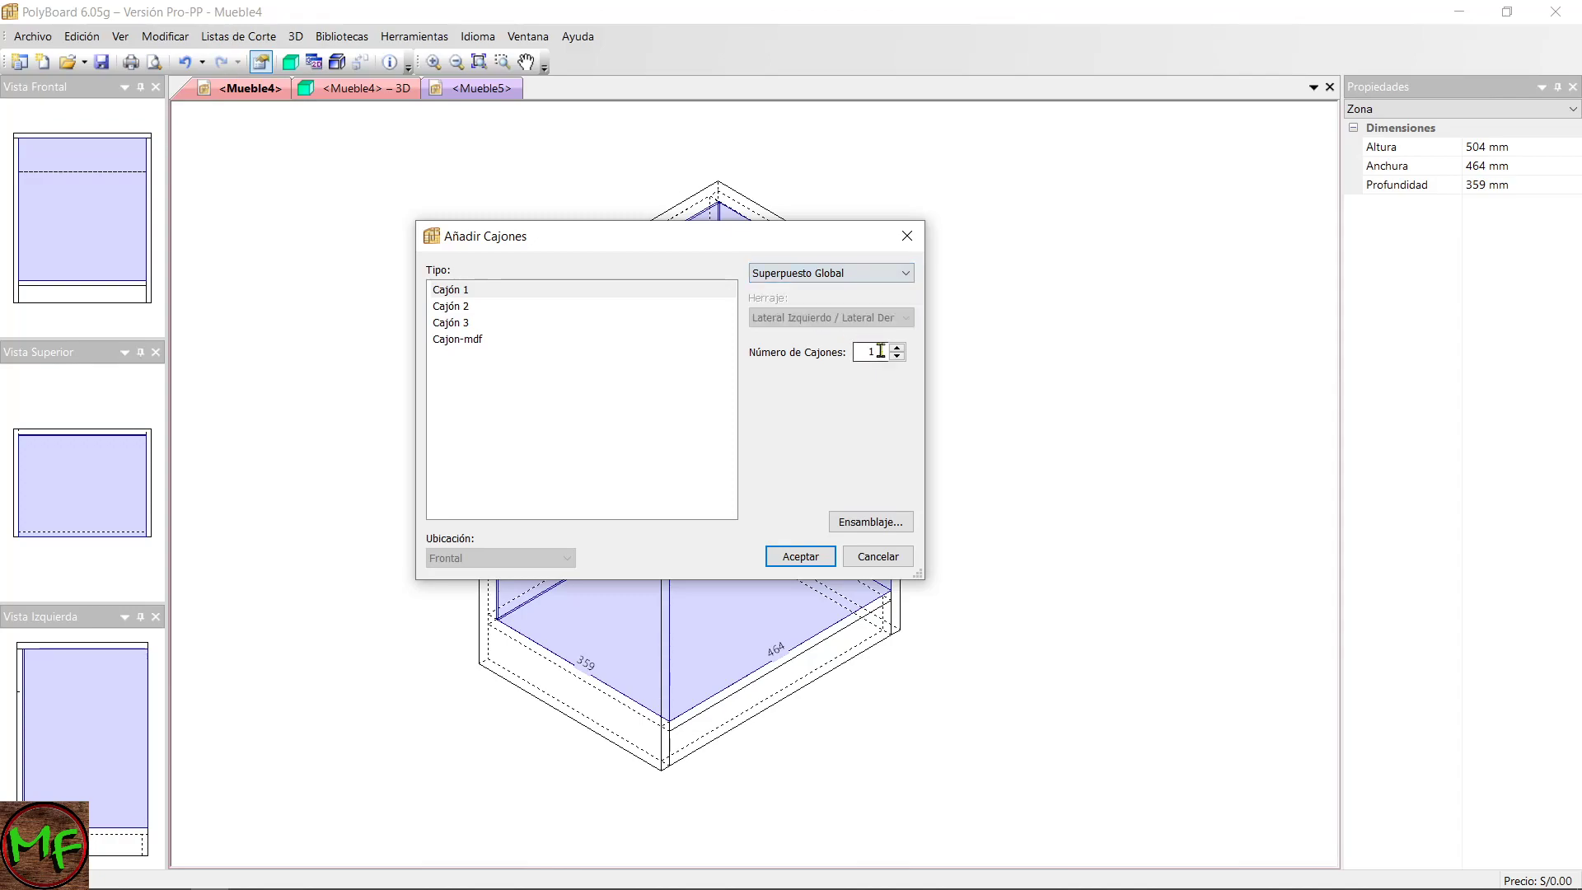
drag(882, 353, 859, 368)
text(3)
drag(706, 238, 1056, 163)
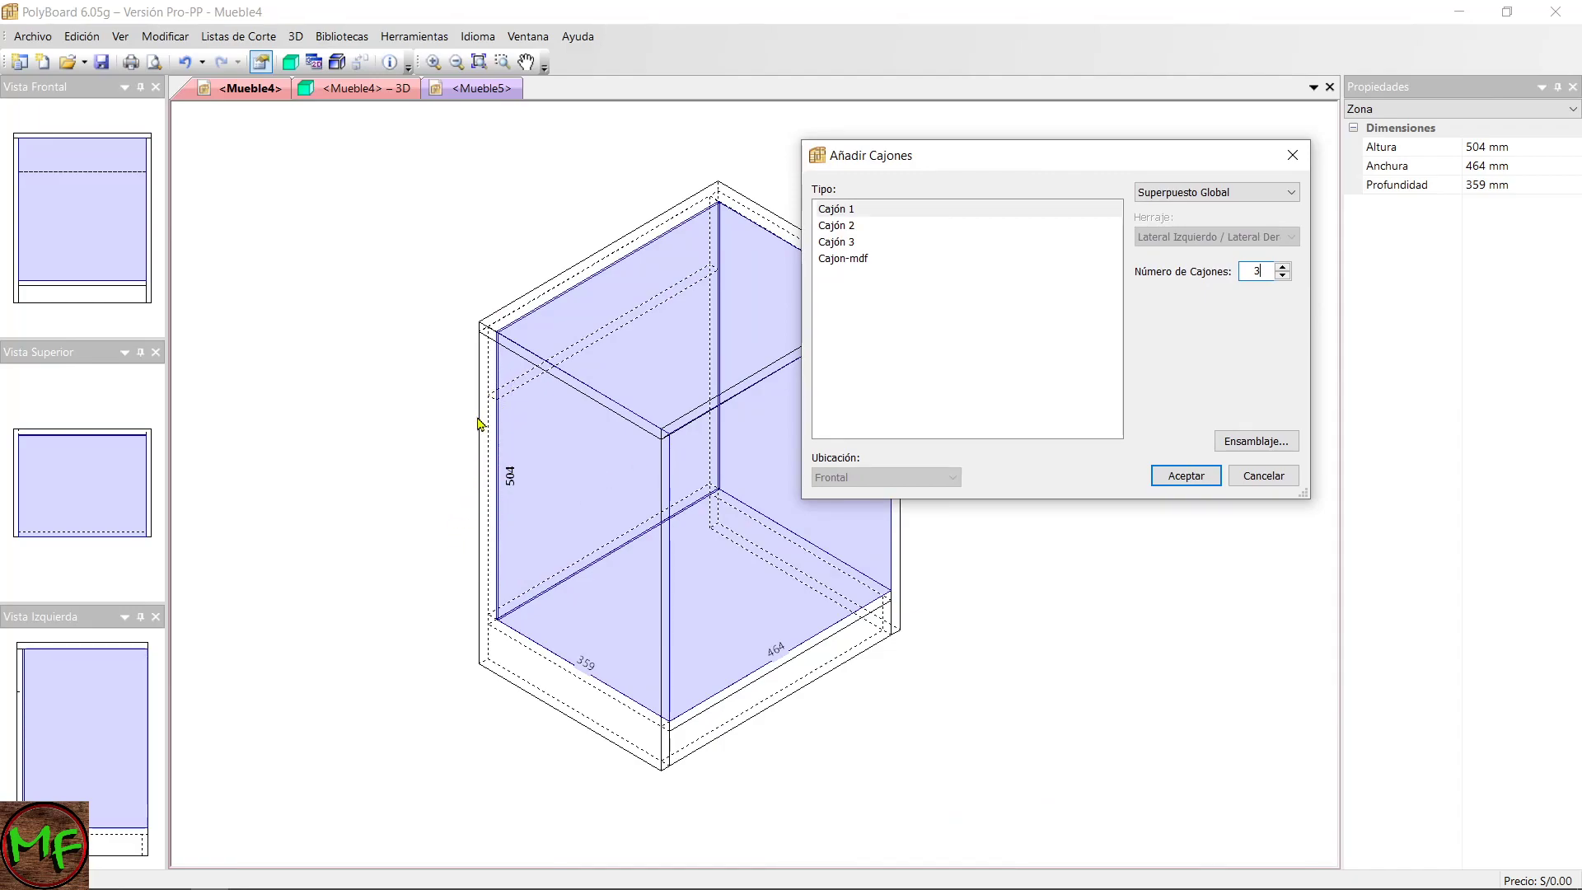
key(BackSpace)
text(2)
drag(1137, 158, 912, 177)
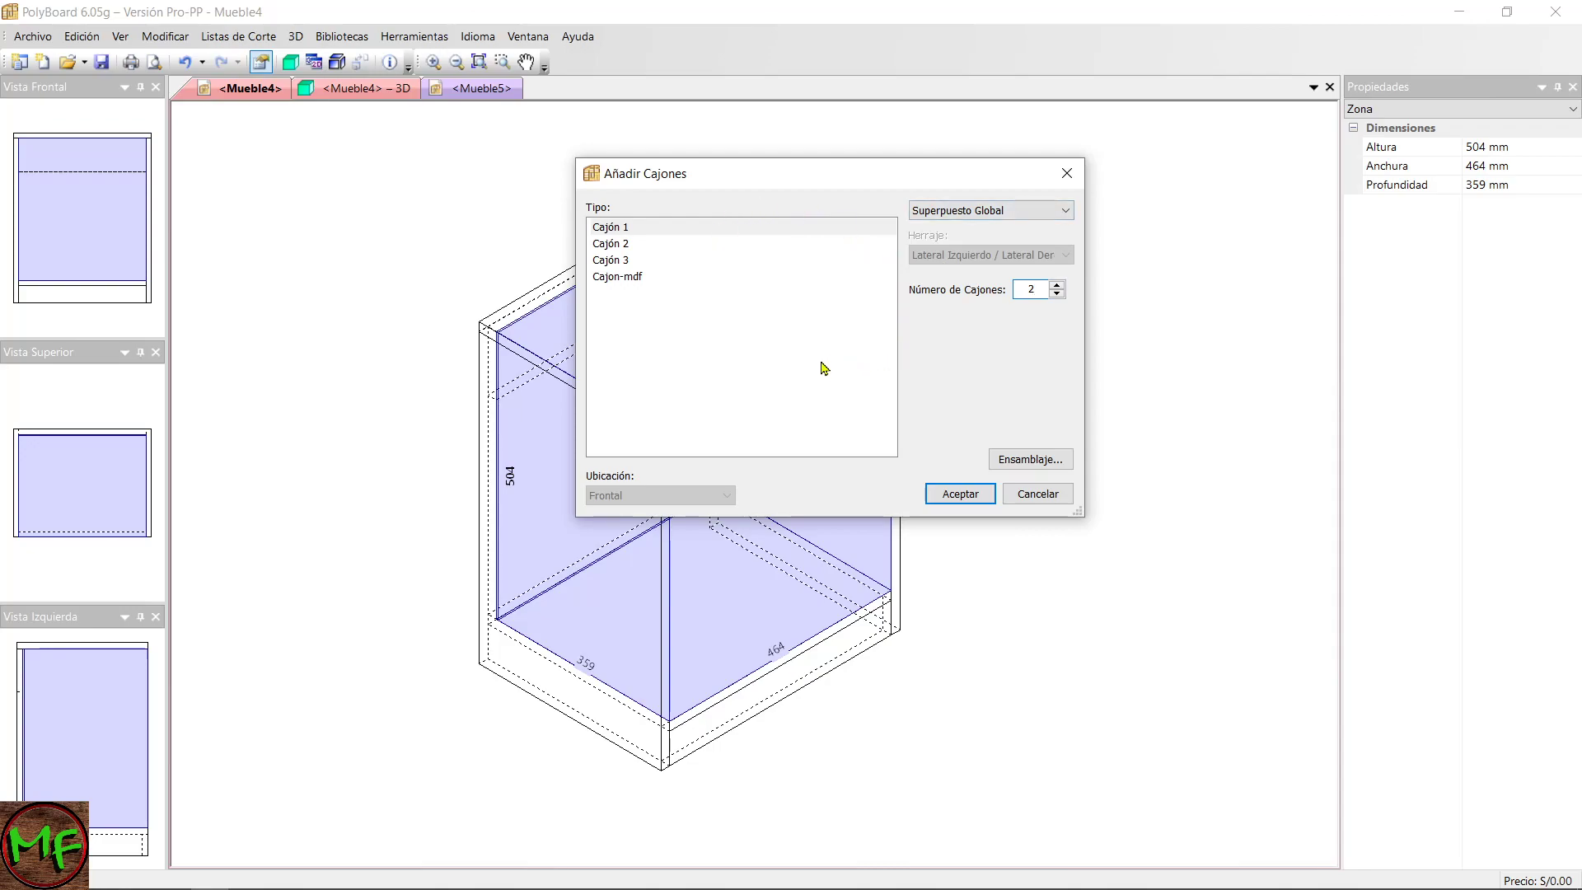
click(961, 493)
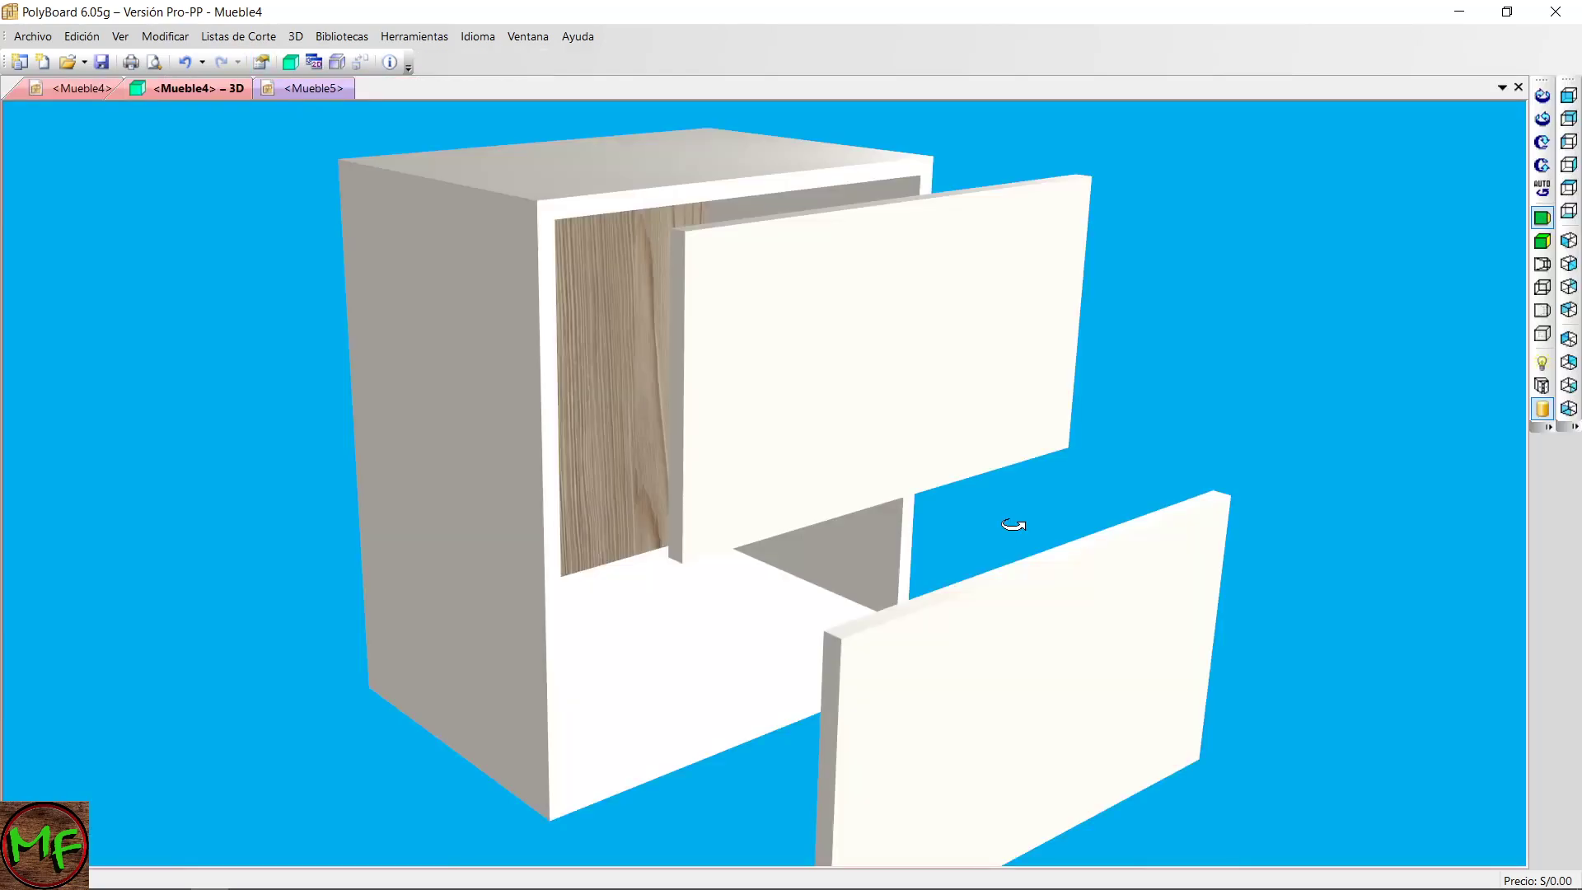
Inspect the overlay drawer fronts in the 3D view and undo adding the two drawers.
drag(972, 525, 885, 508)
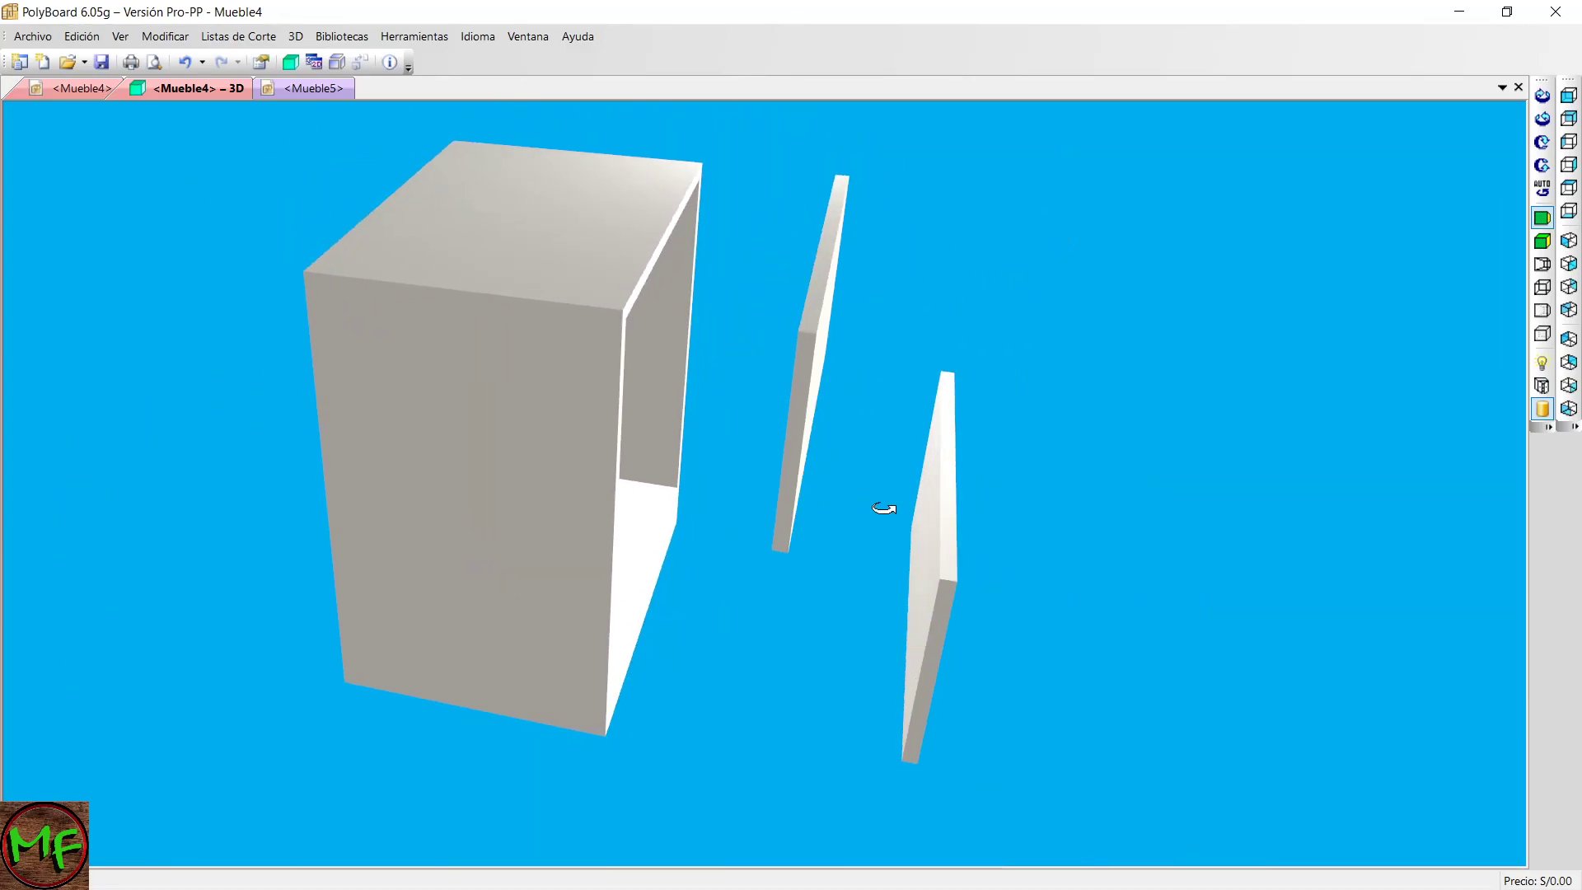
key(ctrl+Tab)
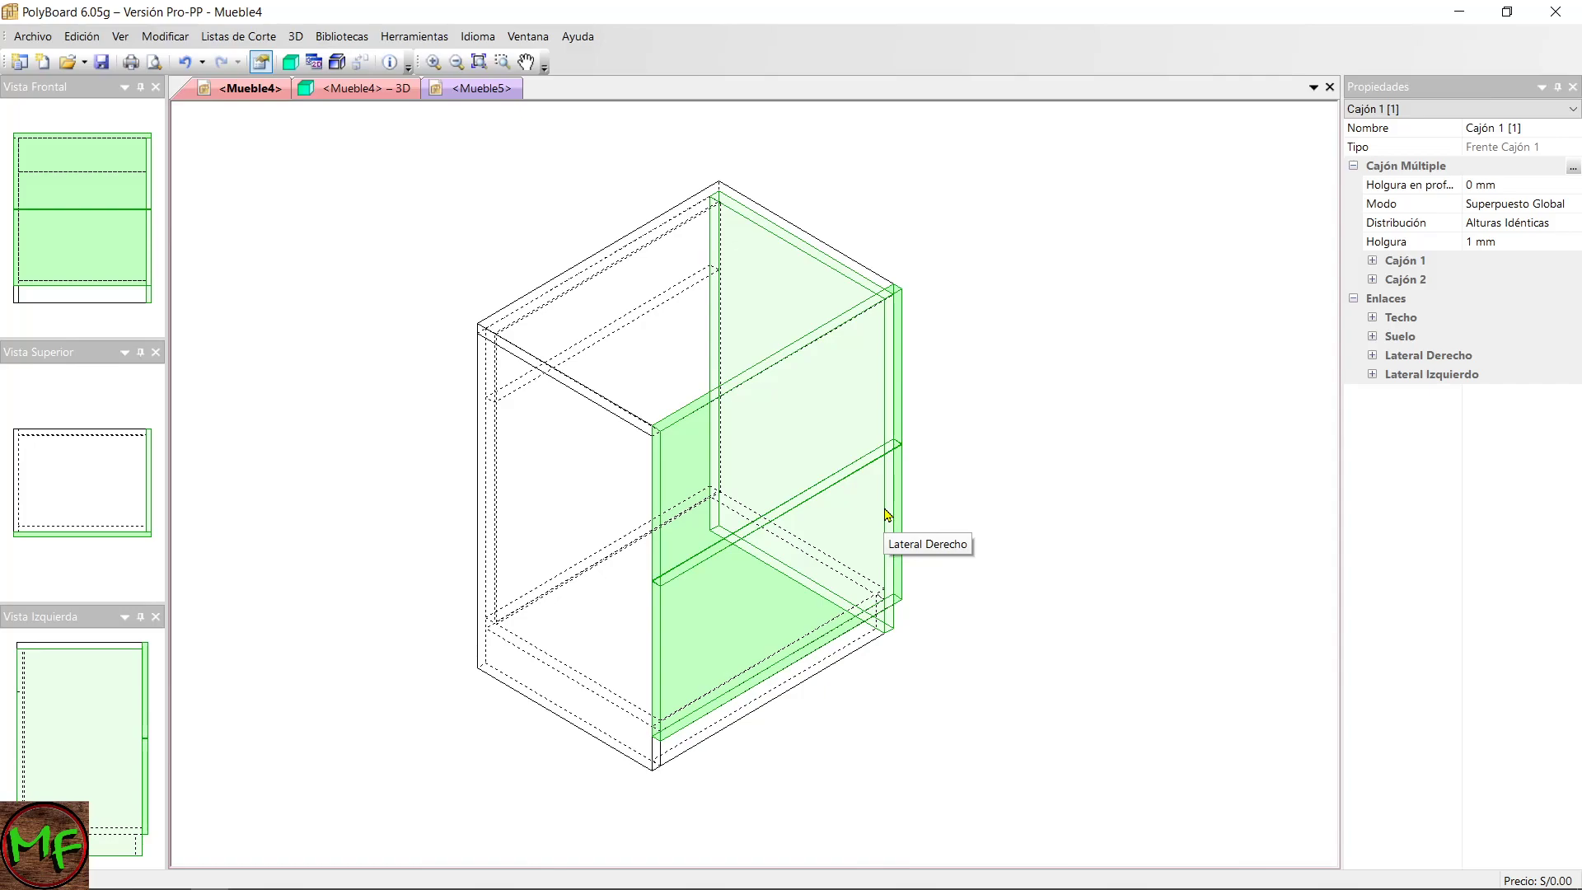
click(974, 471)
Set up two new Cajón 1 drawers in Encastrado mode for the cabinet's interior zone.
click(753, 554)
right_click(755, 556)
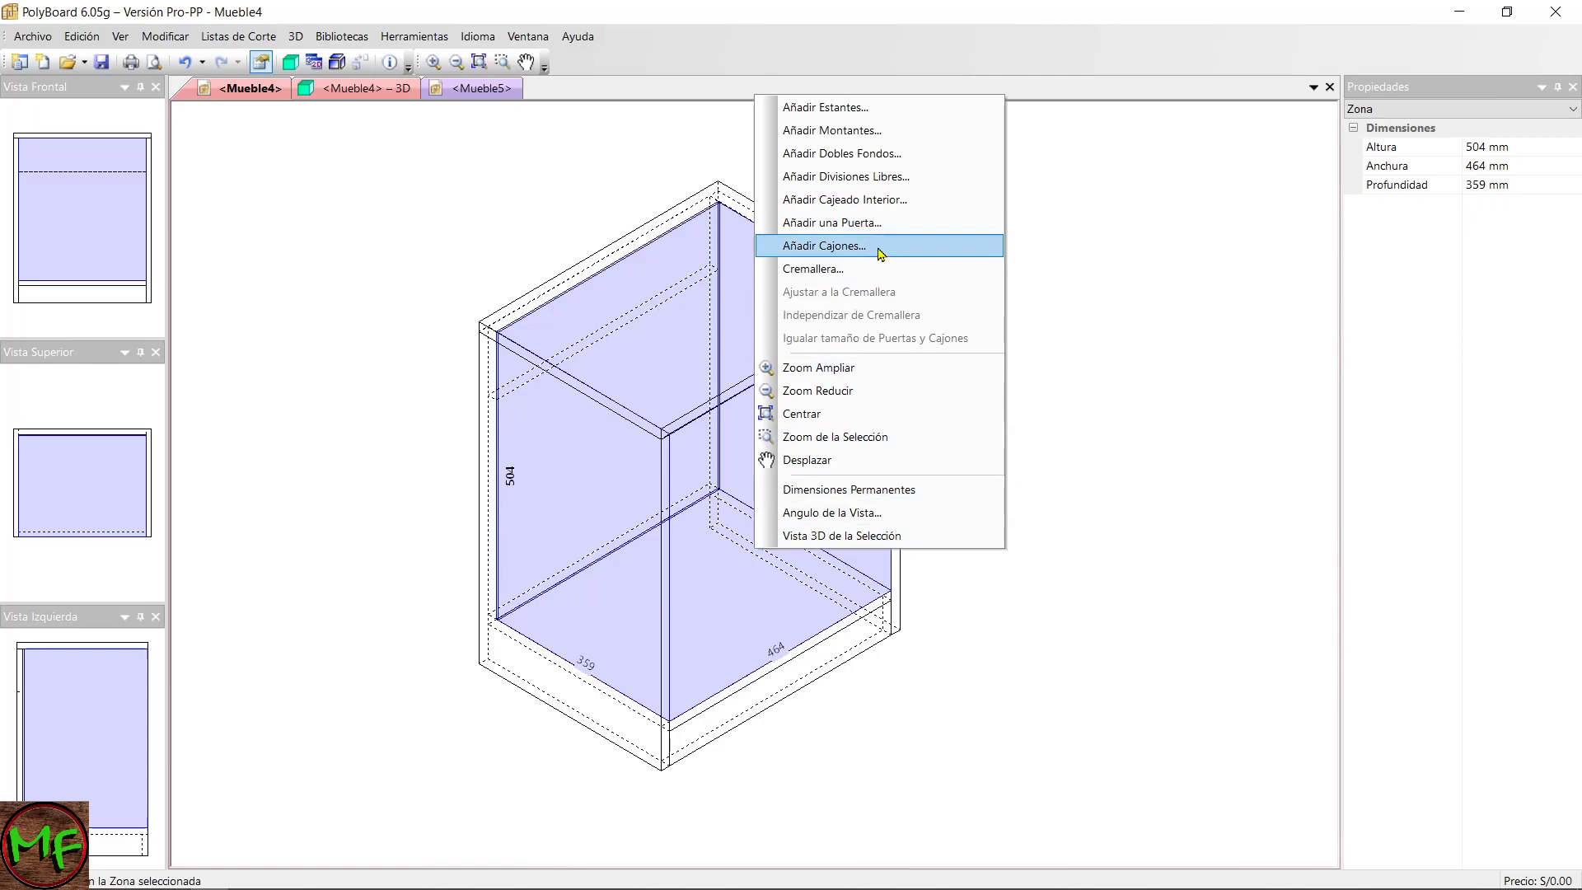
click(824, 246)
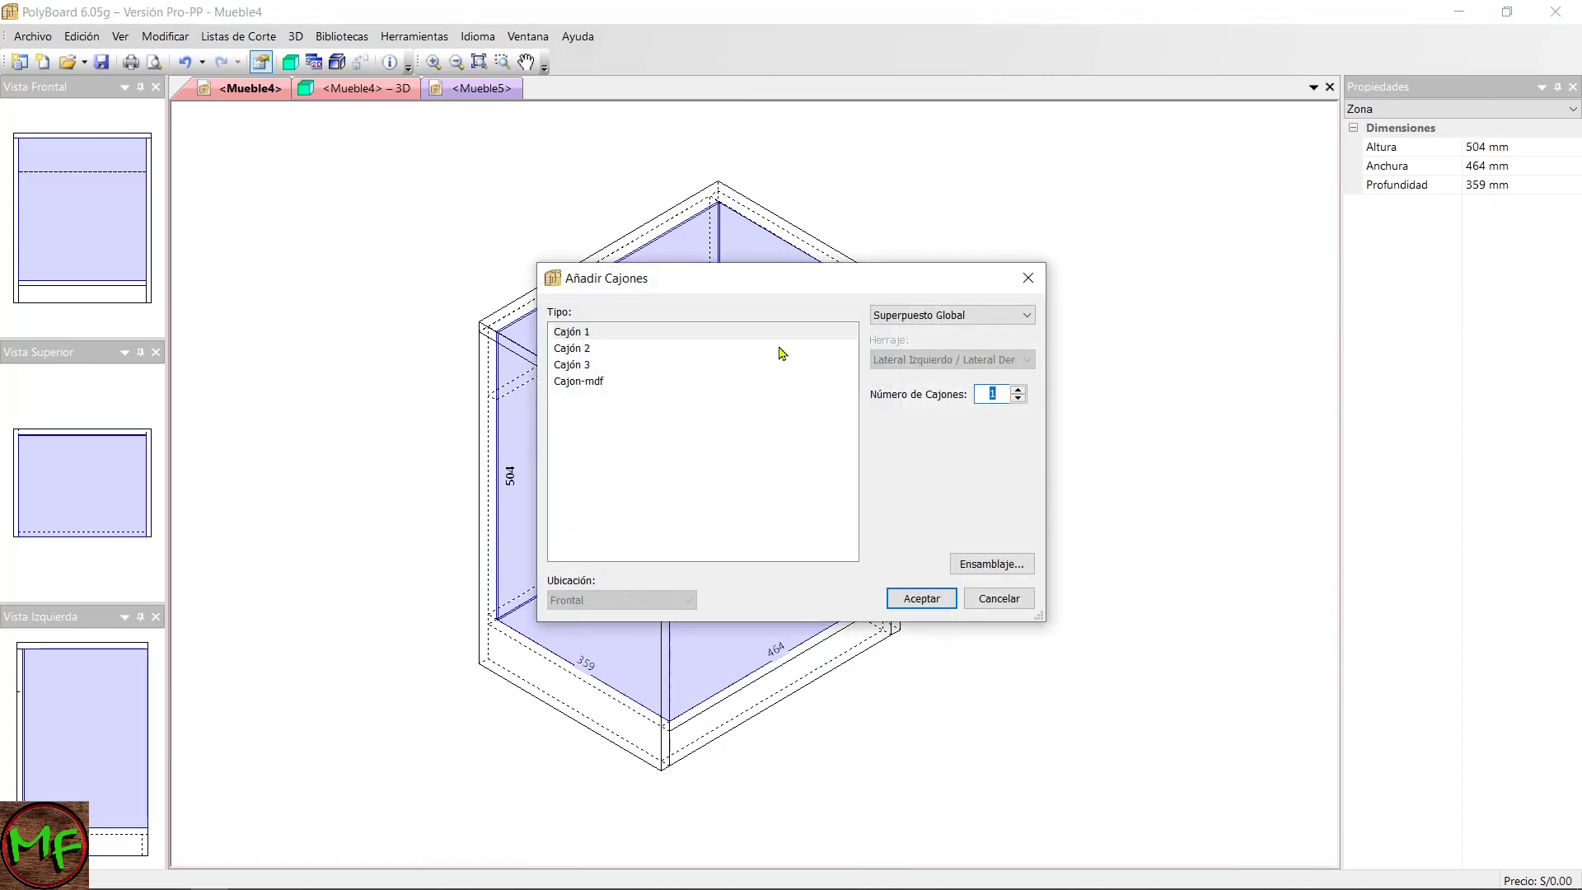
click(581, 340)
click(994, 320)
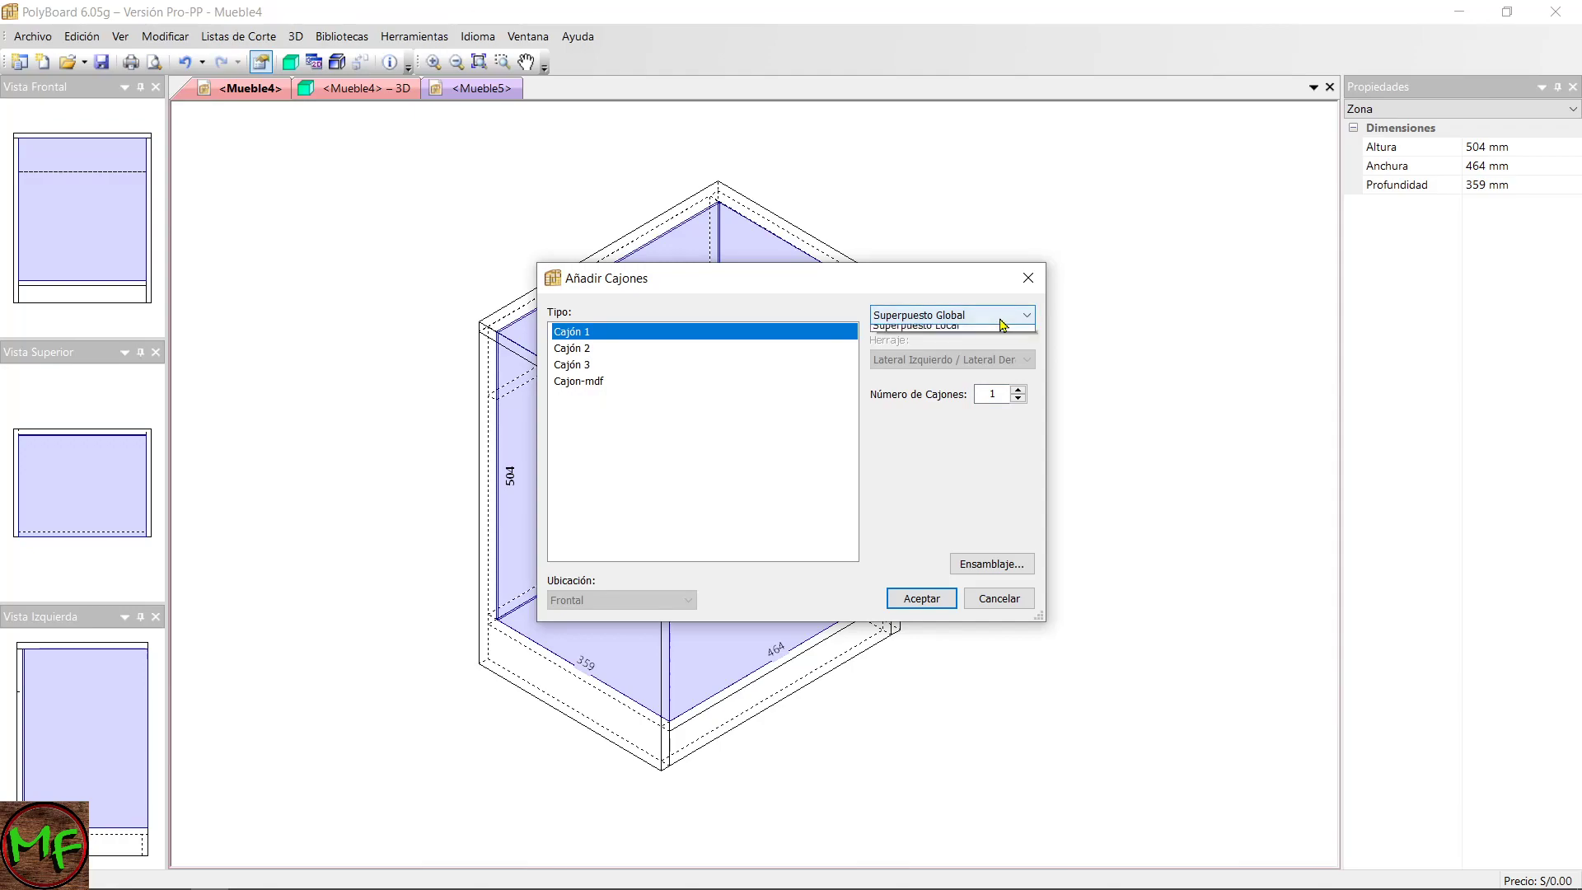
click(979, 333)
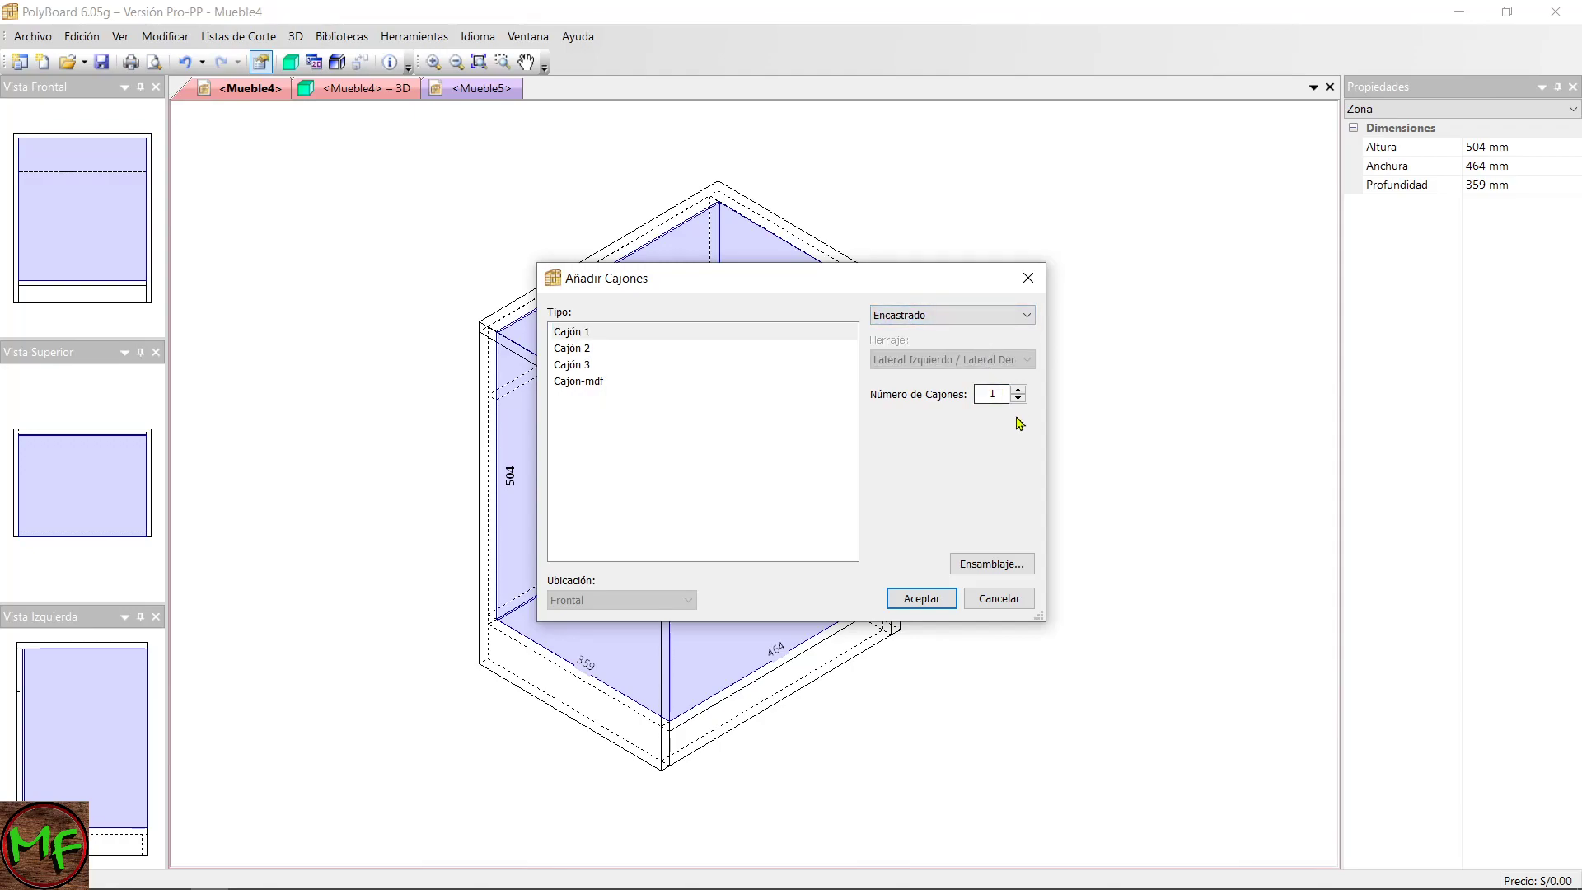
double_click(1000, 389)
text(2)
Include the Contra-Frente, Laterales (x2), Trasera and Fondo among the drawers' interior components.
click(995, 565)
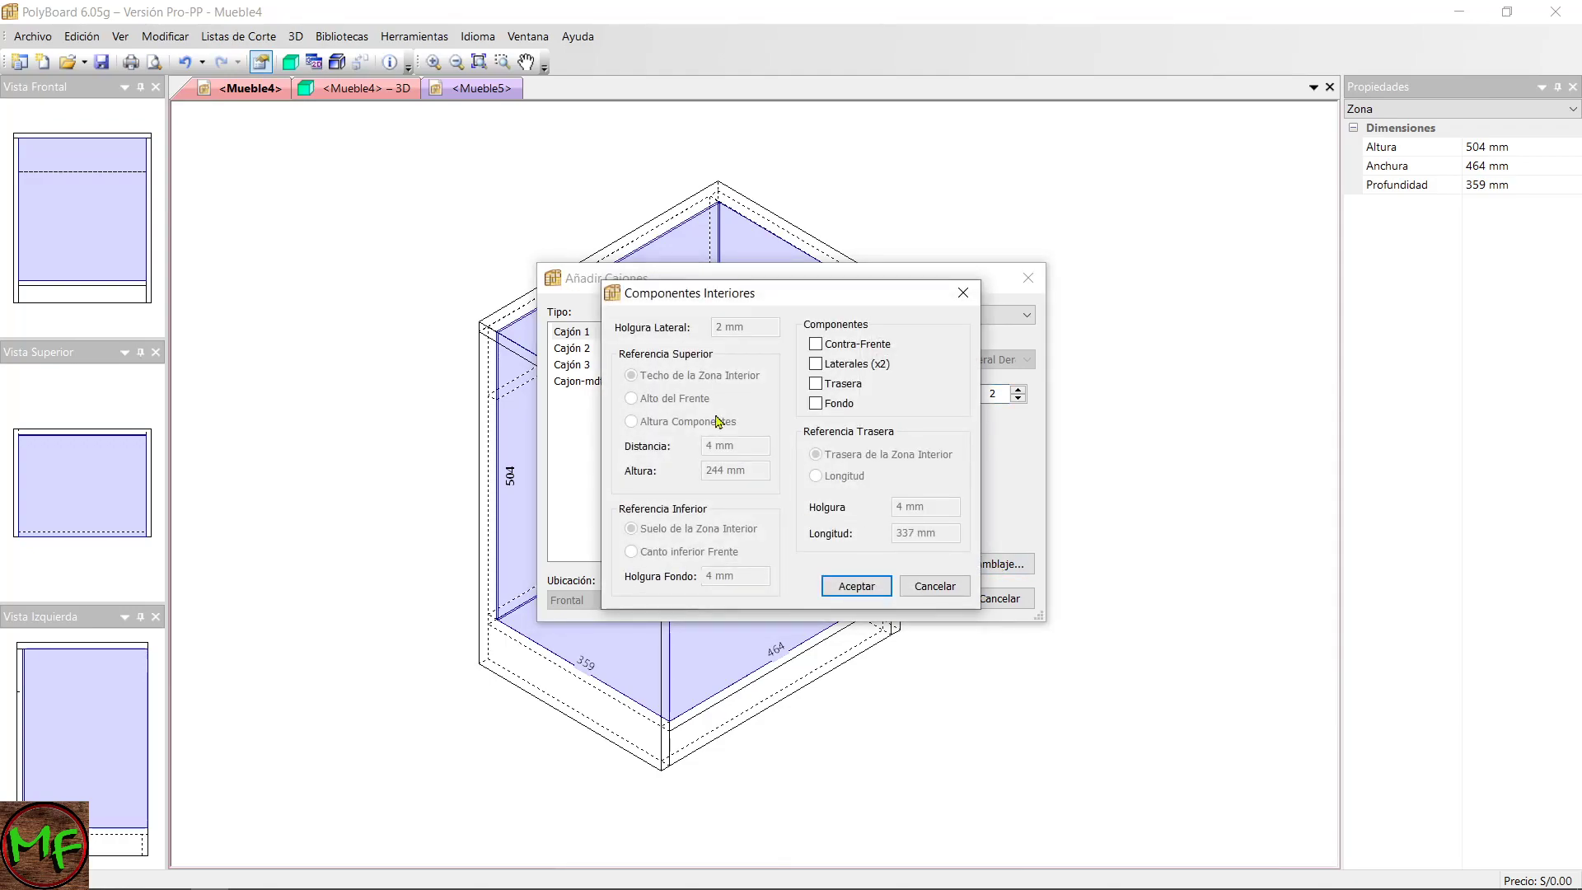
drag(796, 305, 716, 229)
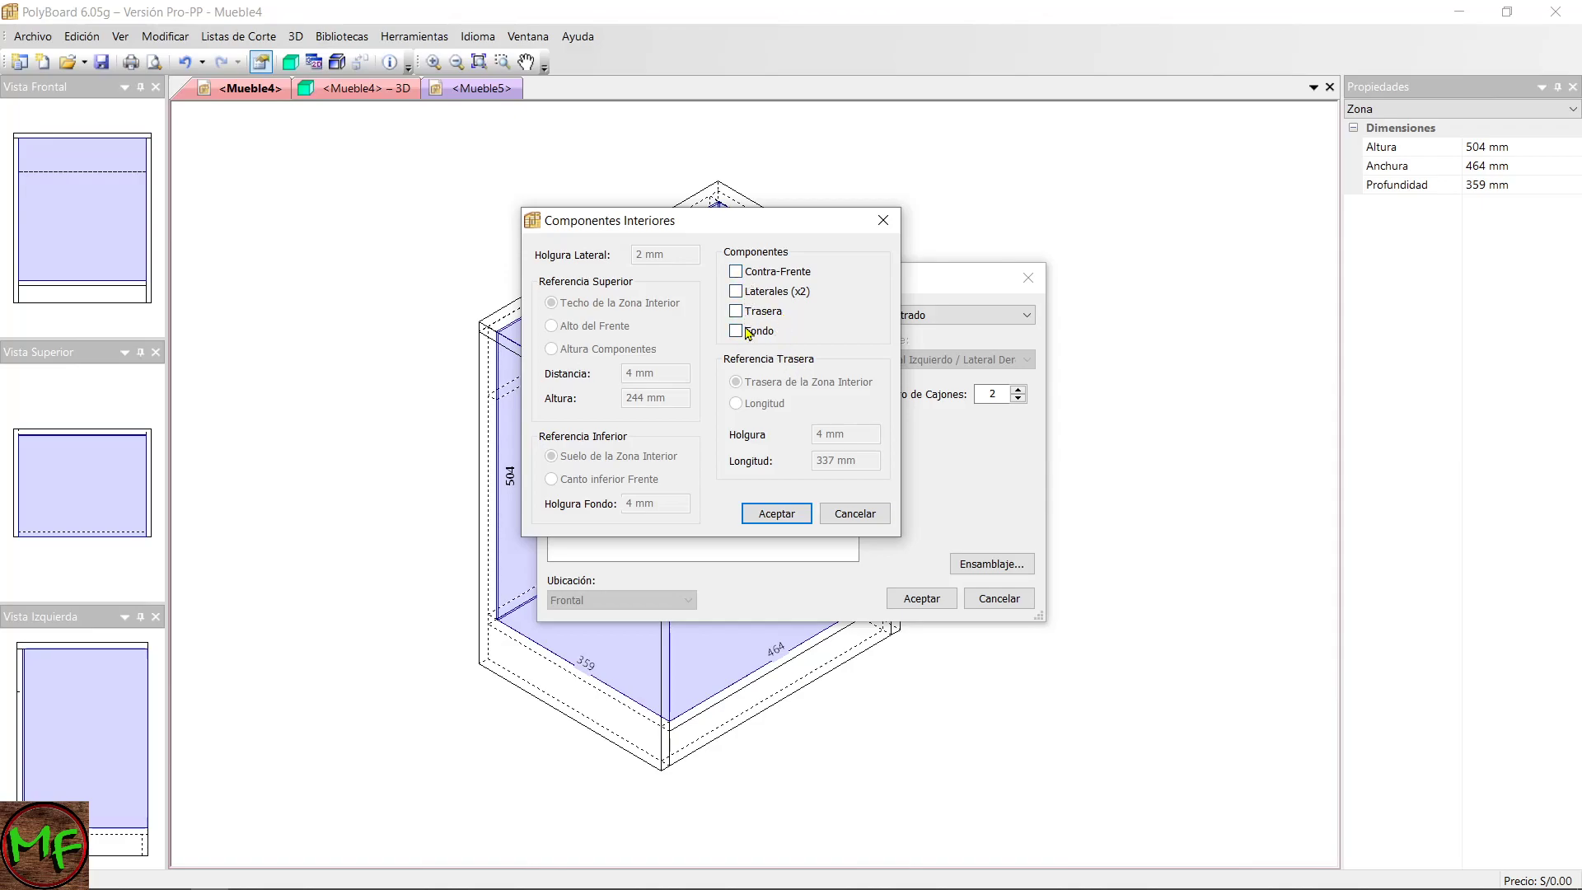
click(736, 271)
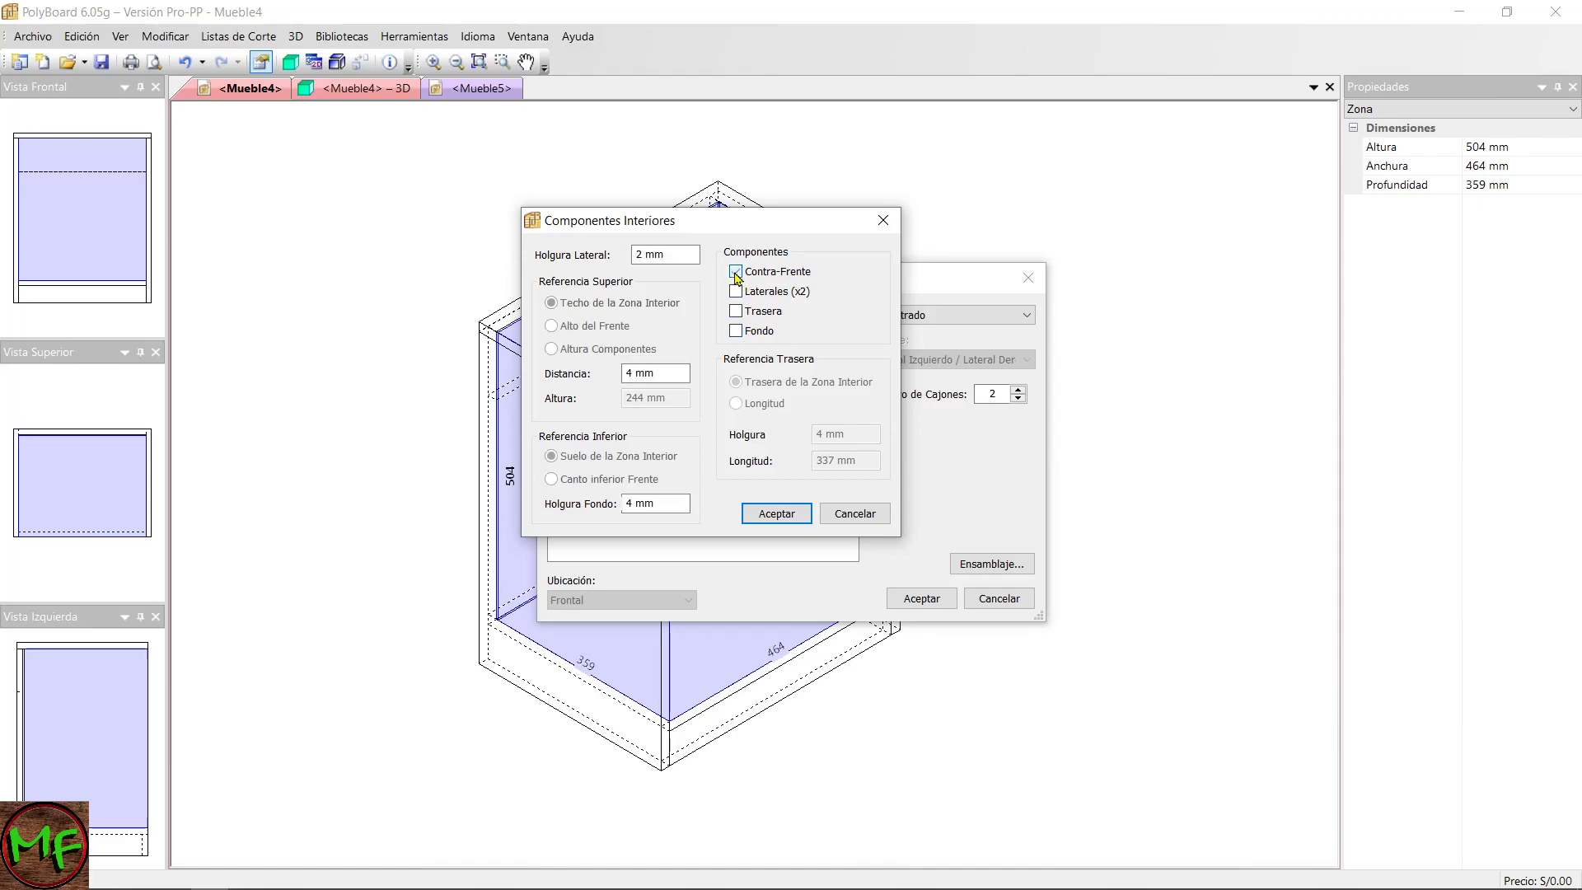
click(737, 294)
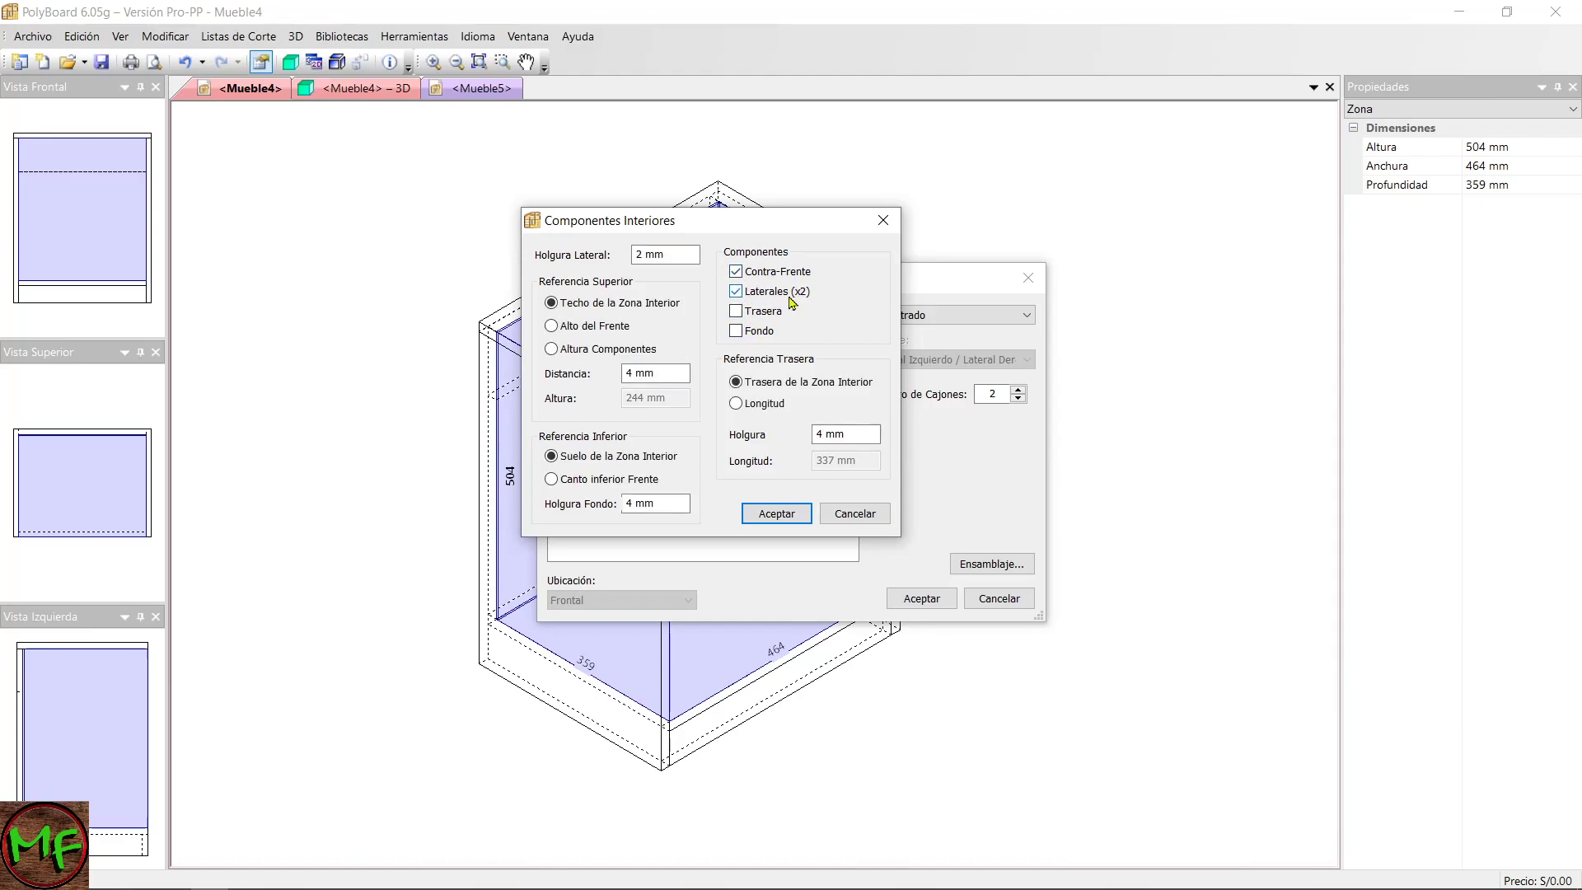
click(738, 313)
click(738, 332)
Set the drawer boxes' side clearance to 13 mm, component height to 150 mm and bottom clearance to 10 mm.
drag(692, 257, 610, 255)
text(13)
click(552, 351)
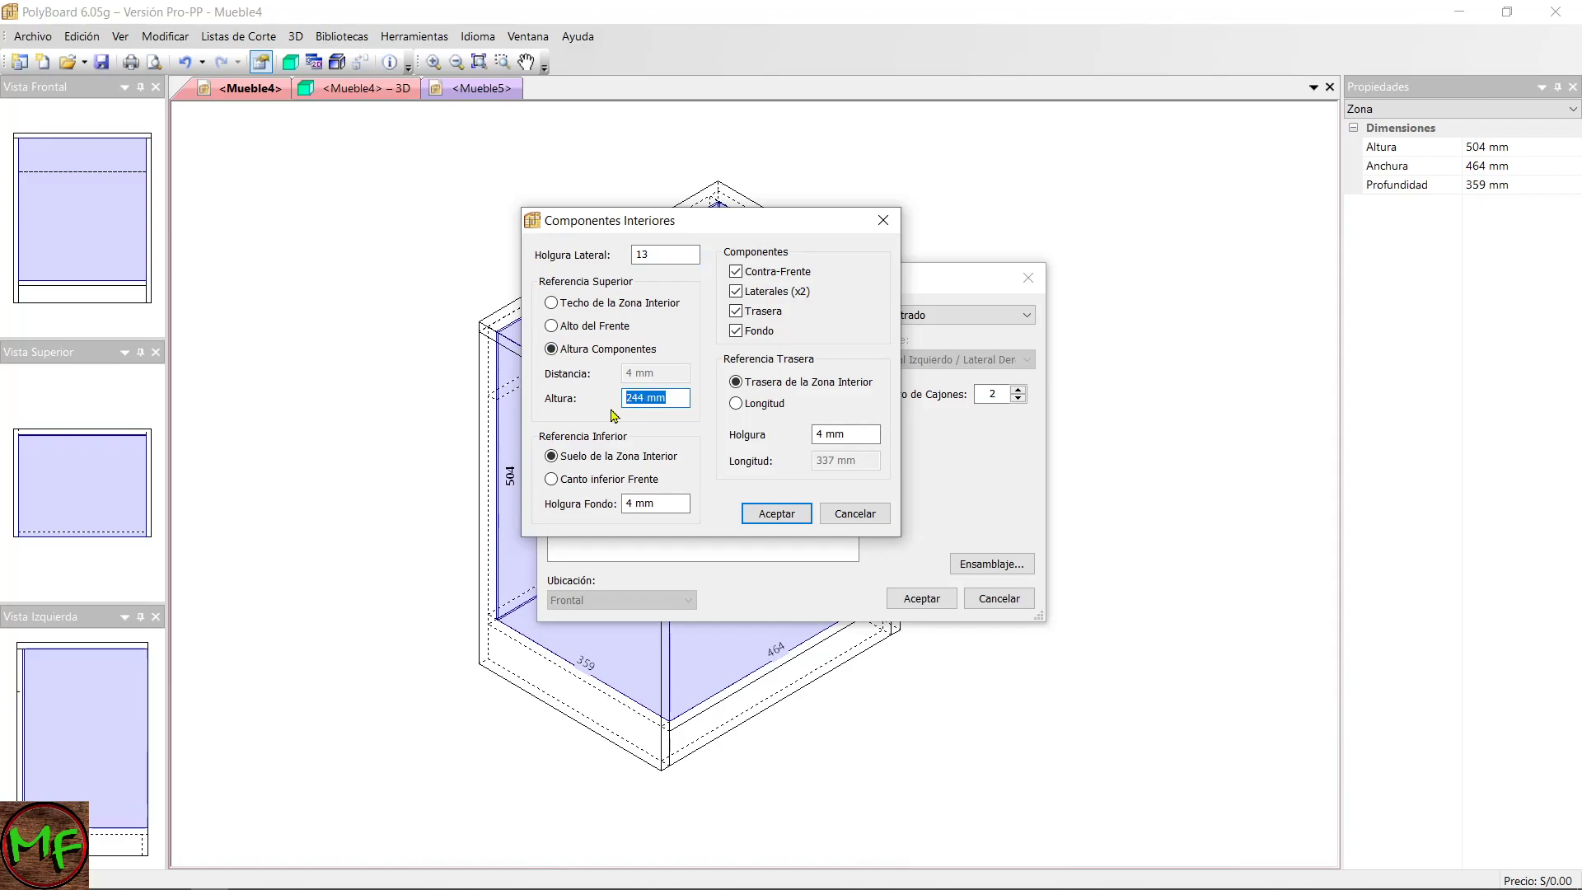
text(150)
drag(684, 504, 624, 503)
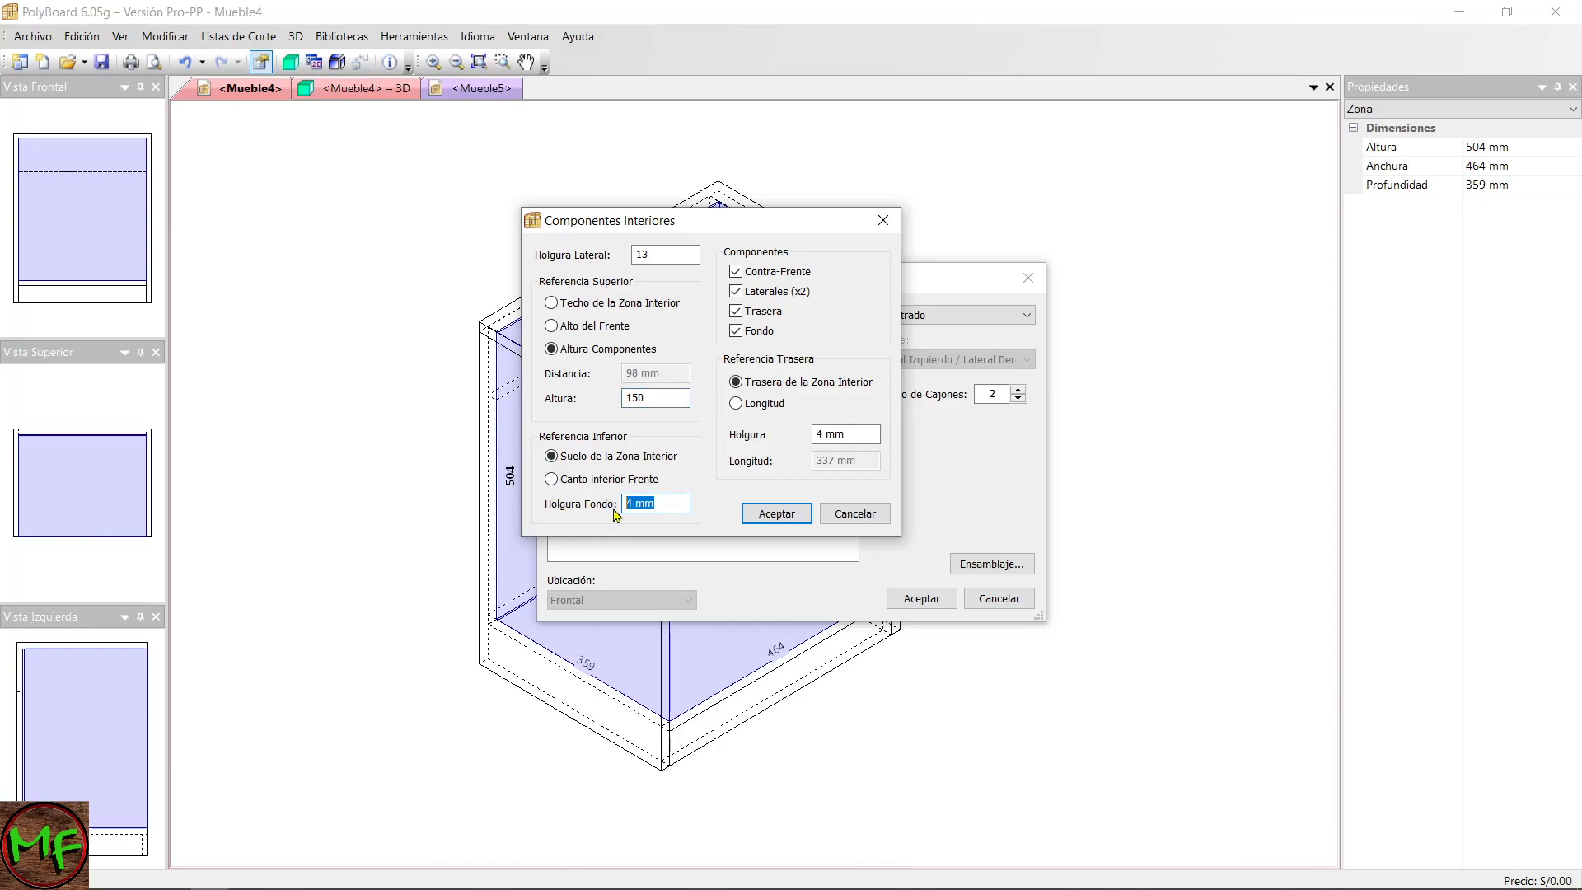
text(10)
Fix the drawer boxes' length at 300 mm and add the two inset drawers to the cabinet.
click(736, 403)
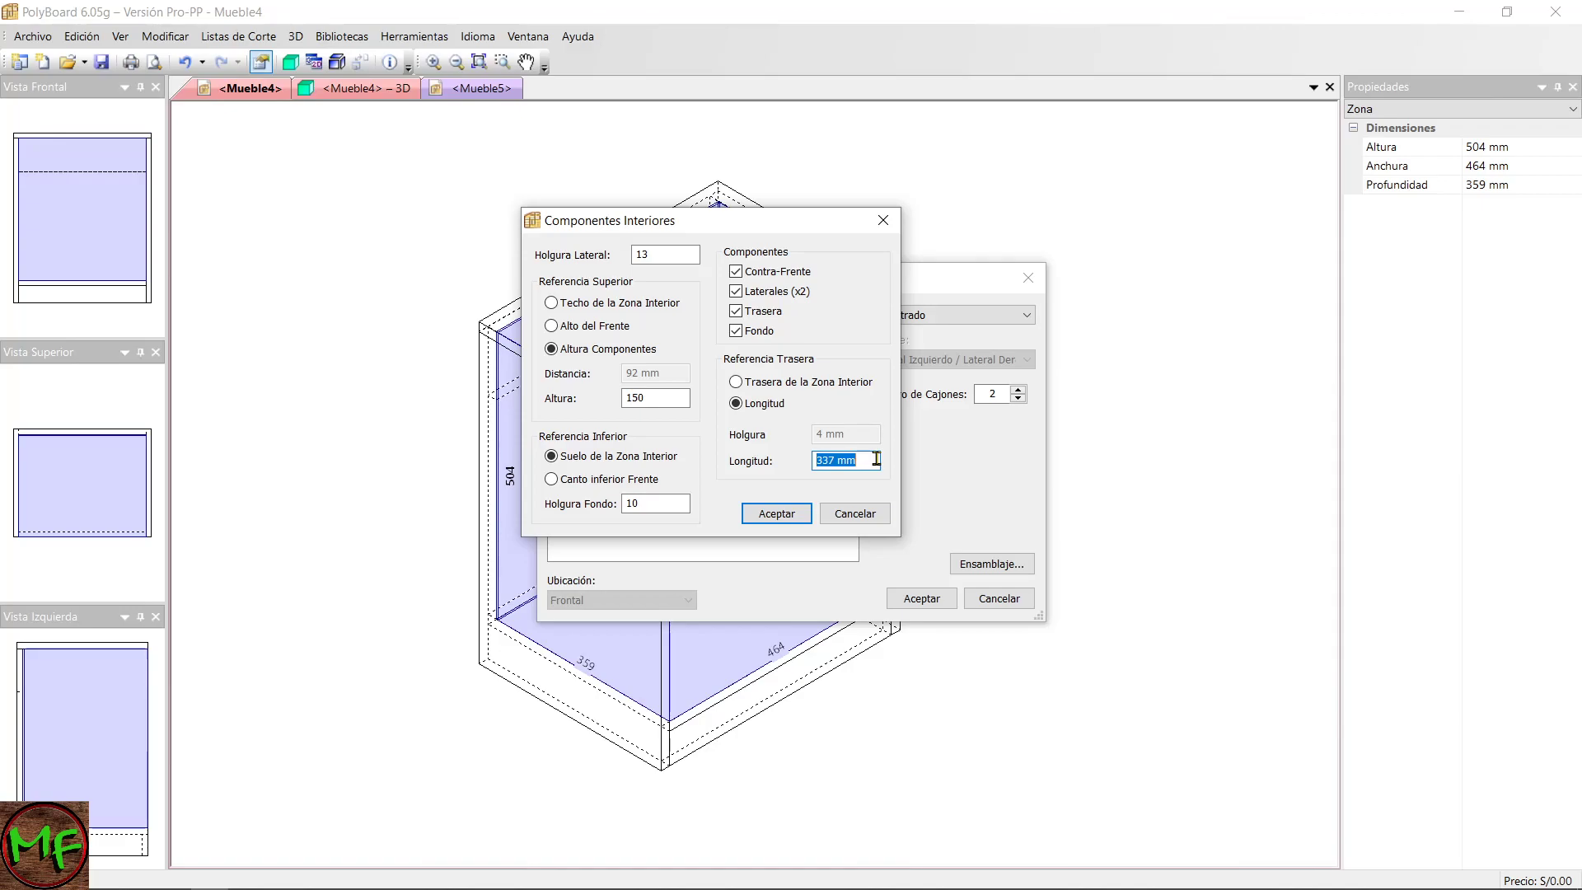
text(00)
click(775, 516)
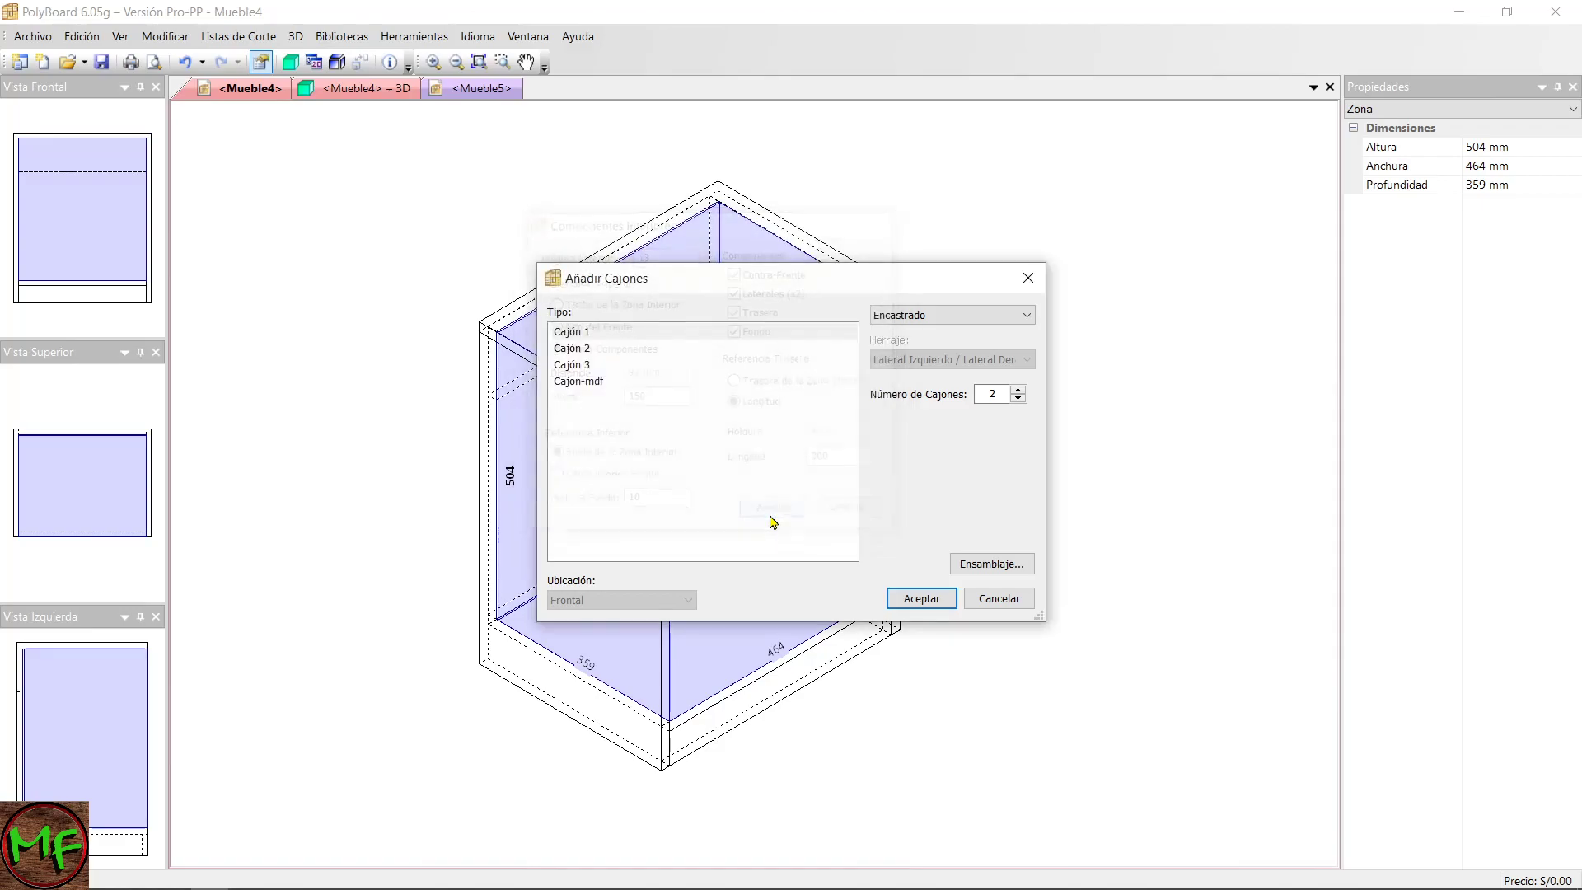
click(917, 603)
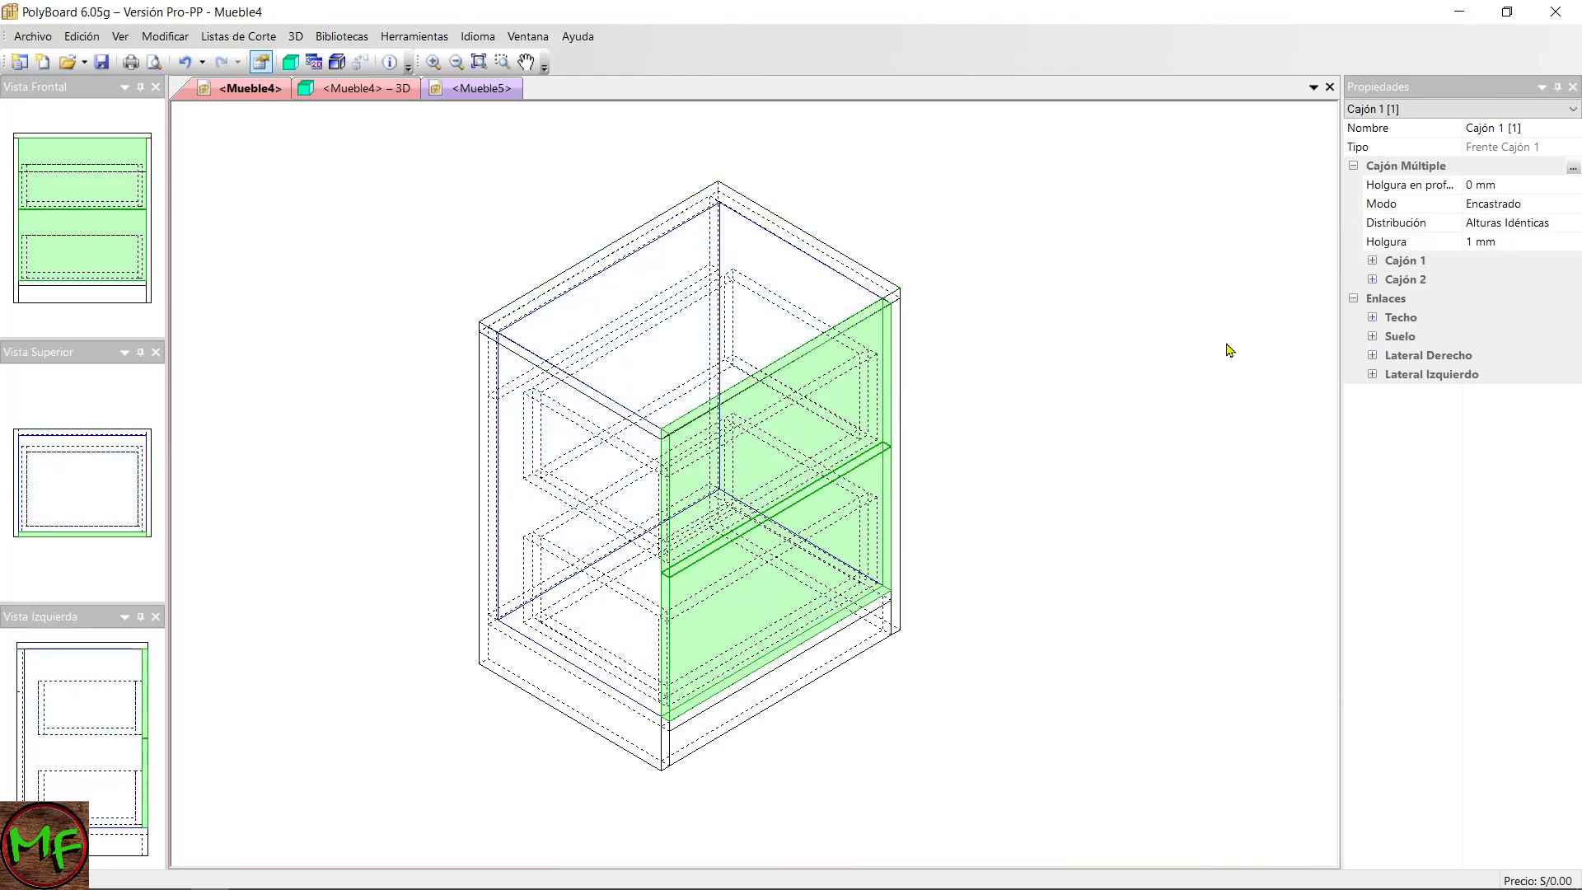
Assign the material roble natural, 15 to the fronts of both Cajón 1 and Cajón 2.
click(1372, 260)
click(1495, 302)
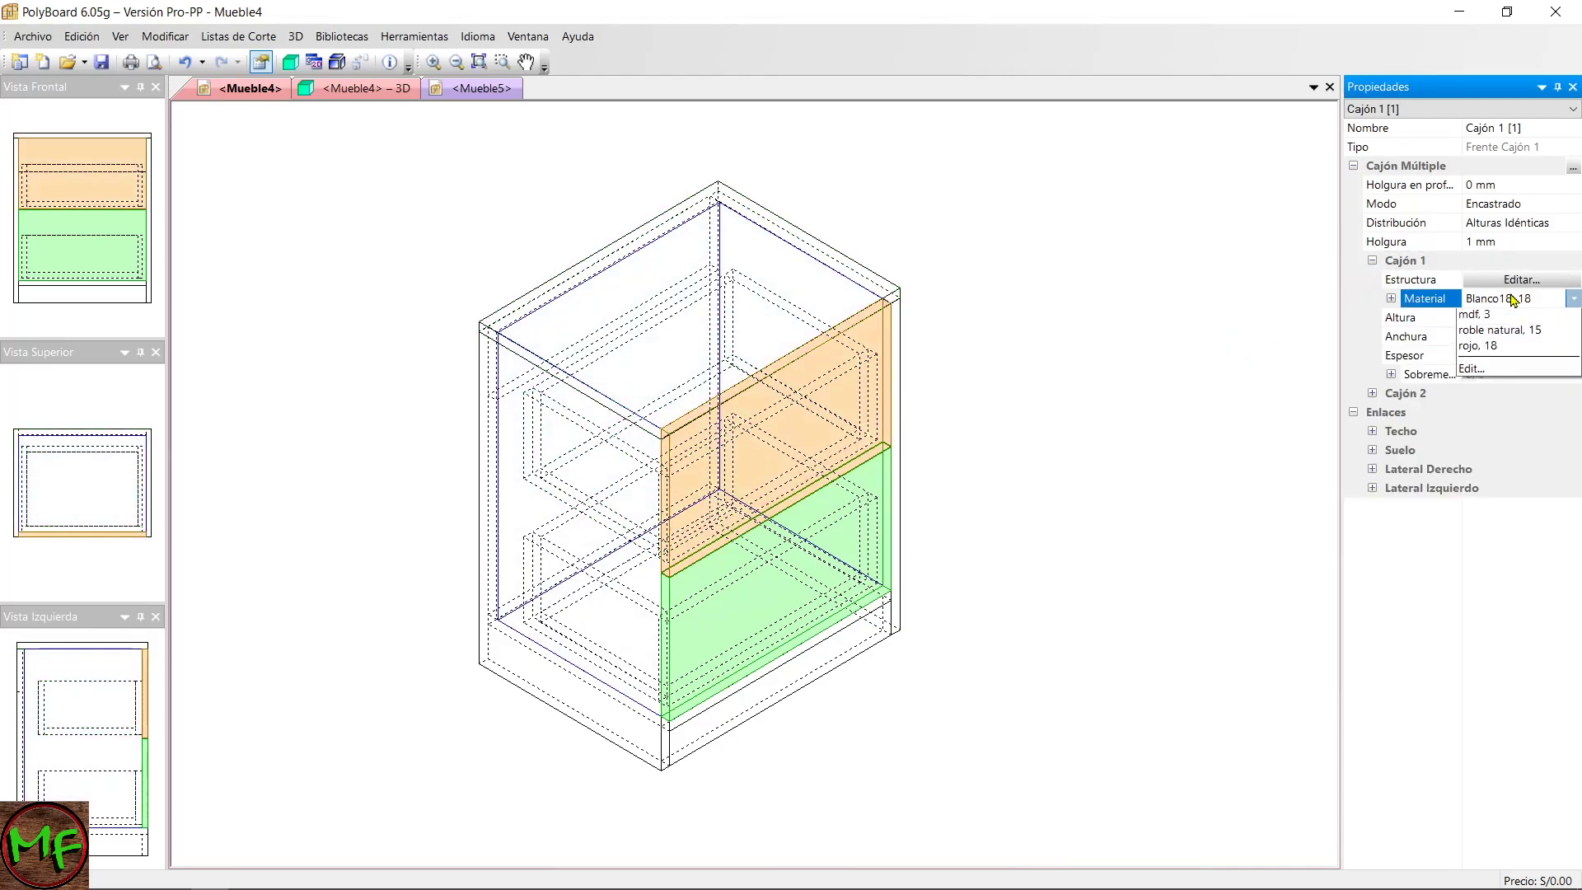
click(1496, 301)
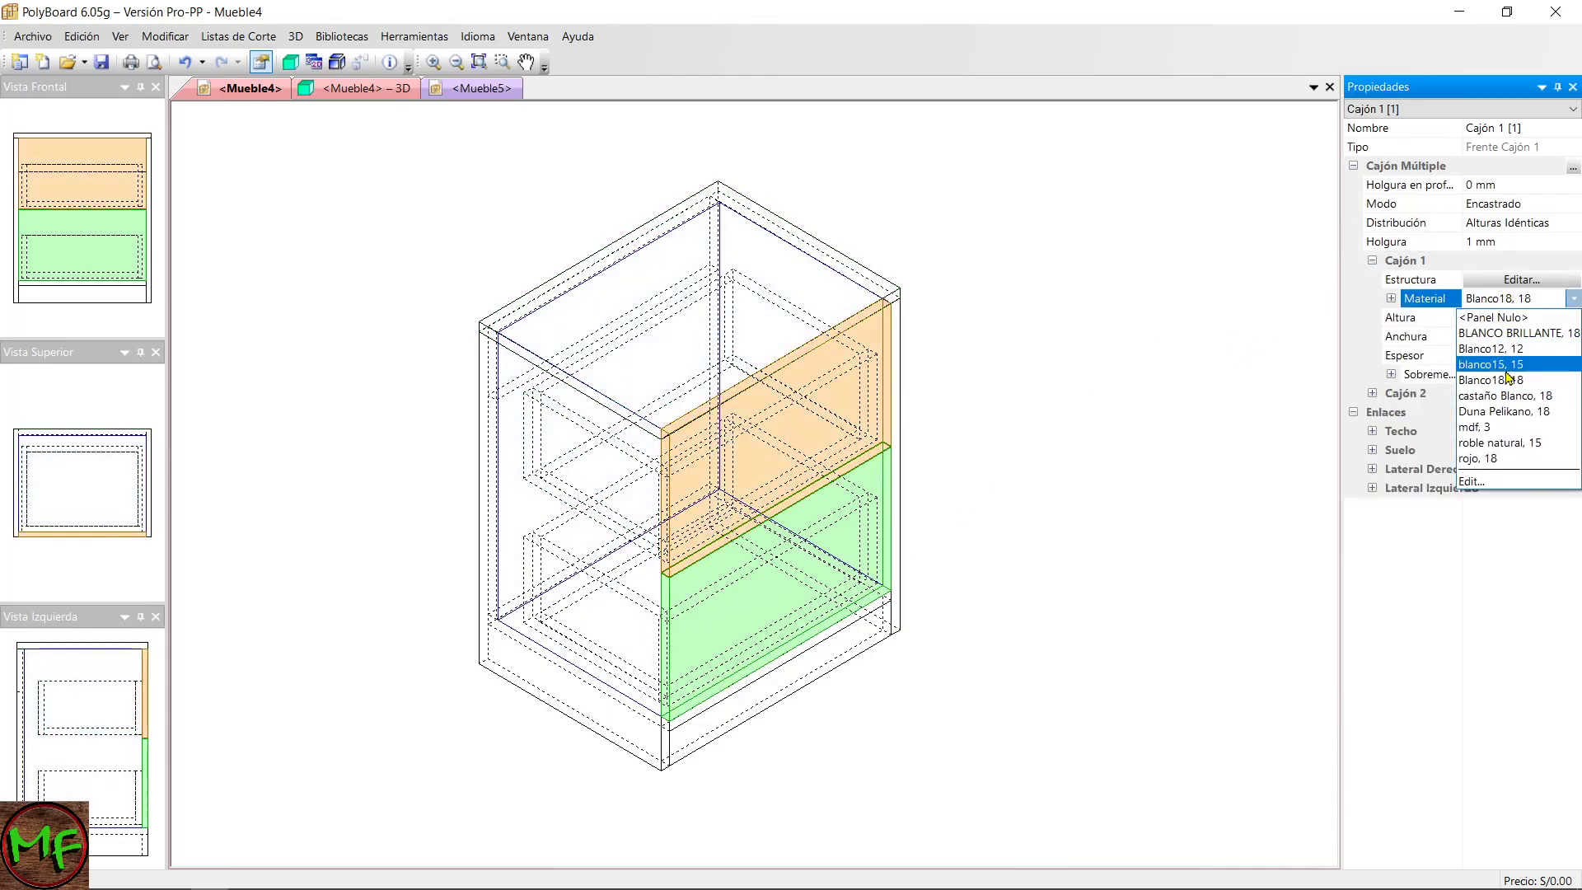
click(1510, 444)
click(1373, 261)
click(1373, 280)
click(1518, 319)
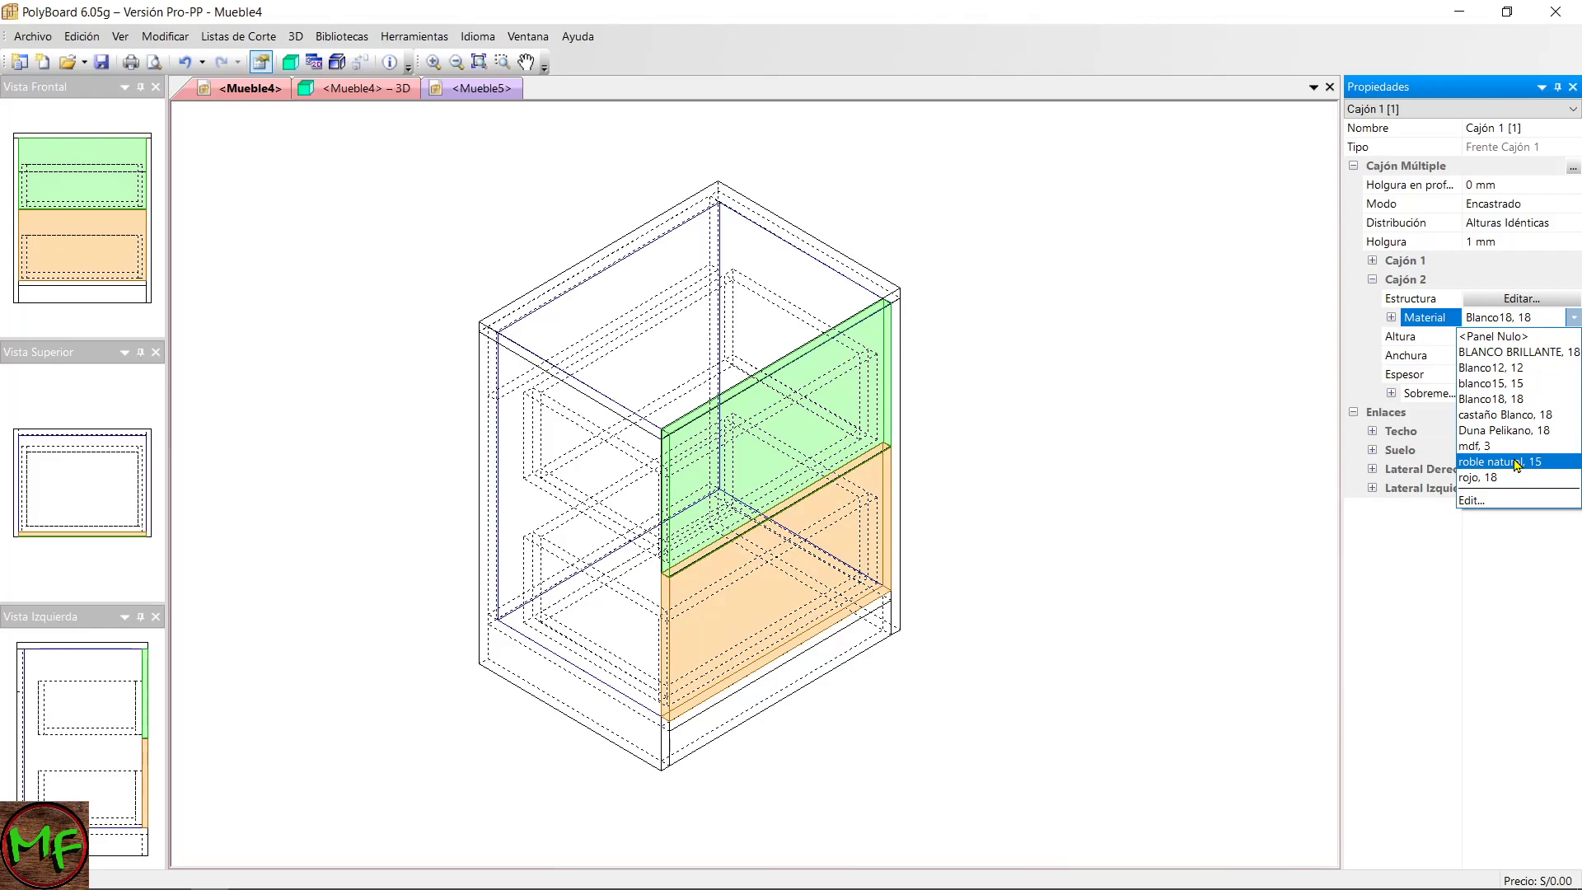
click(1518, 464)
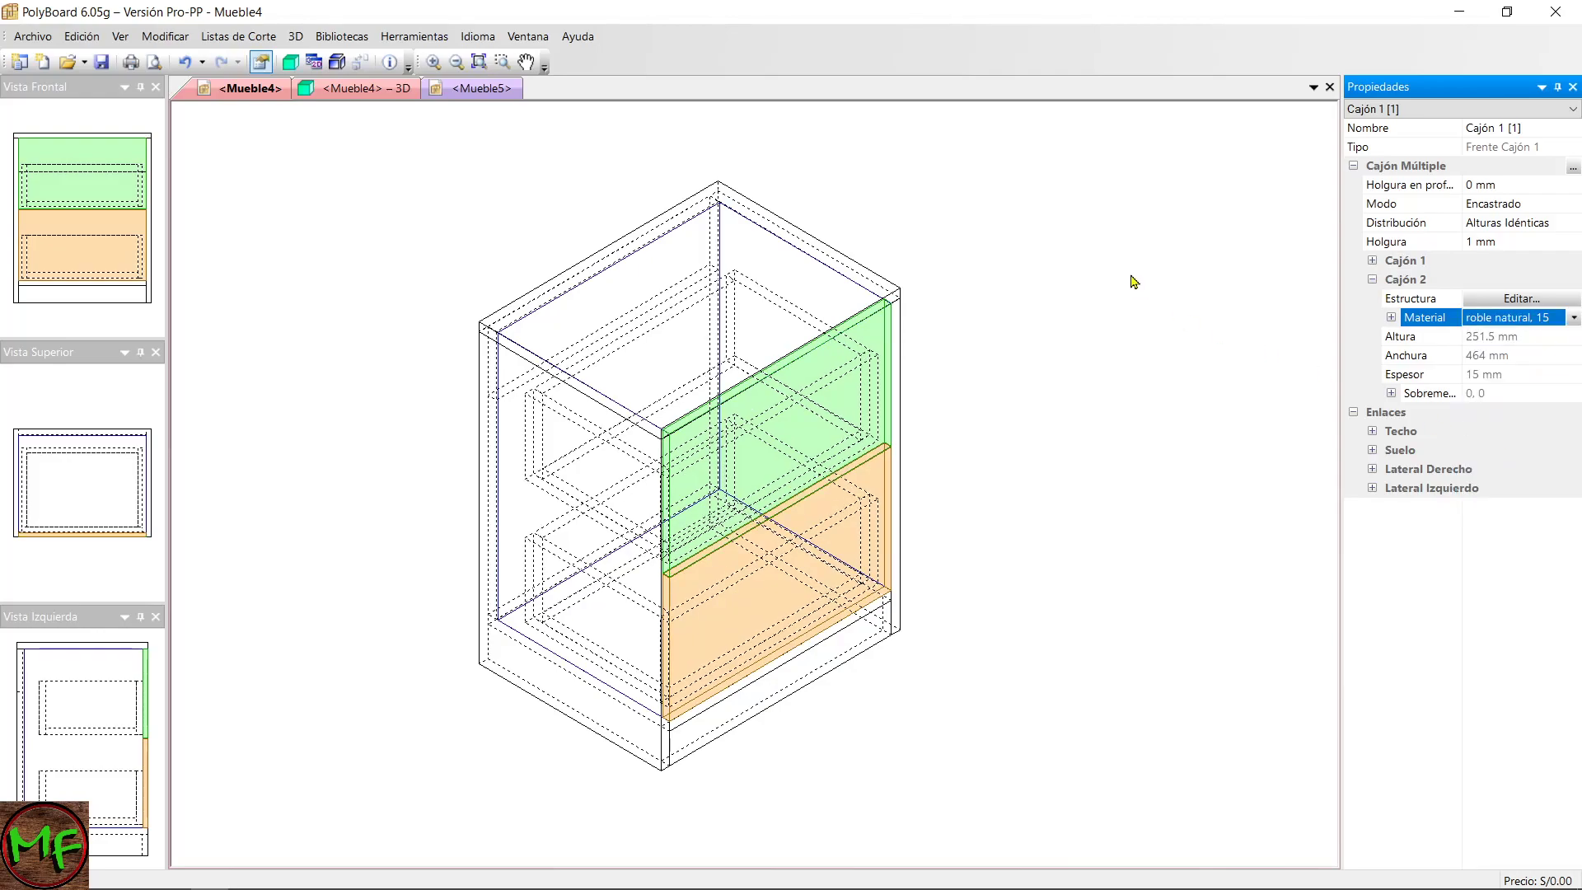
click(1029, 324)
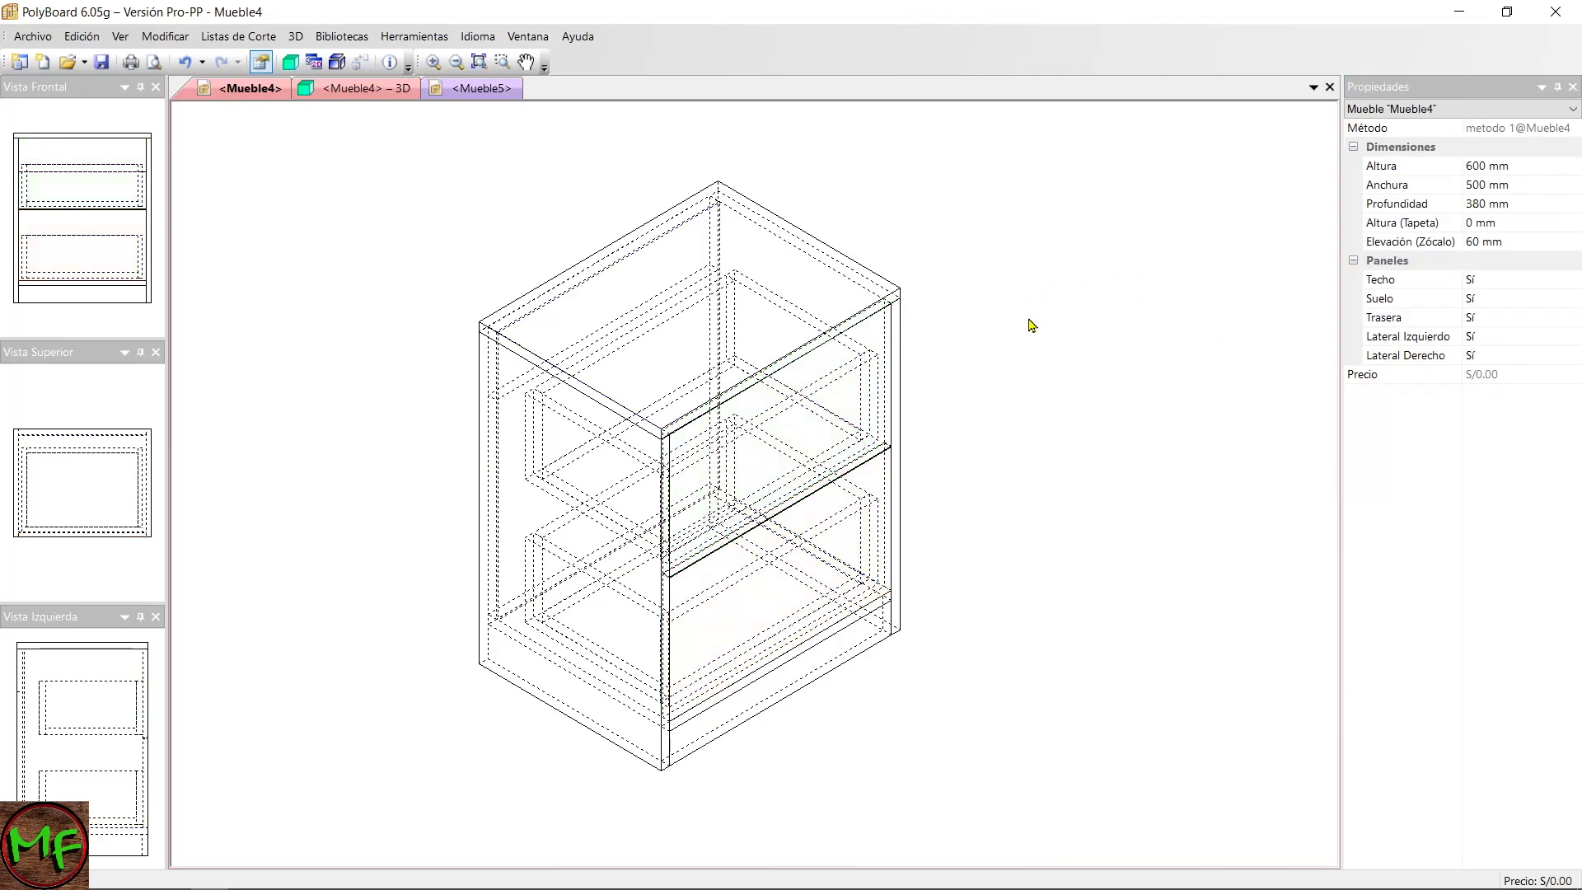
Examine the open drawers, their boxes and wooden fronts from several angles in the 3D view.
drag(925, 332, 839, 307)
scroll(809, 283, up, 5)
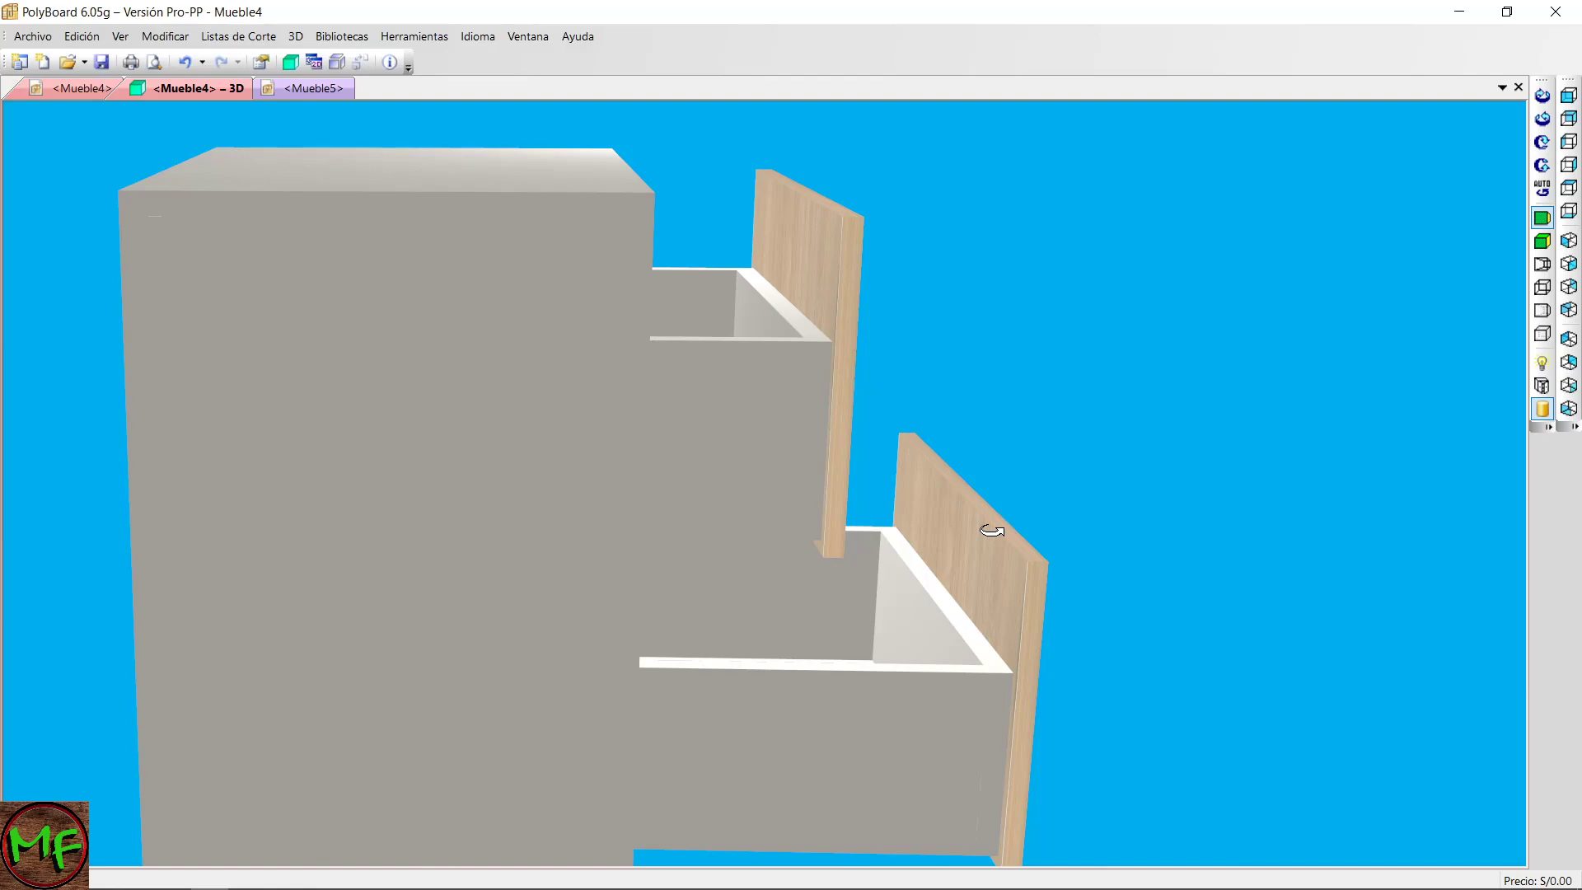
drag(992, 530, 1011, 304)
scroll(607, 519, down, 8)
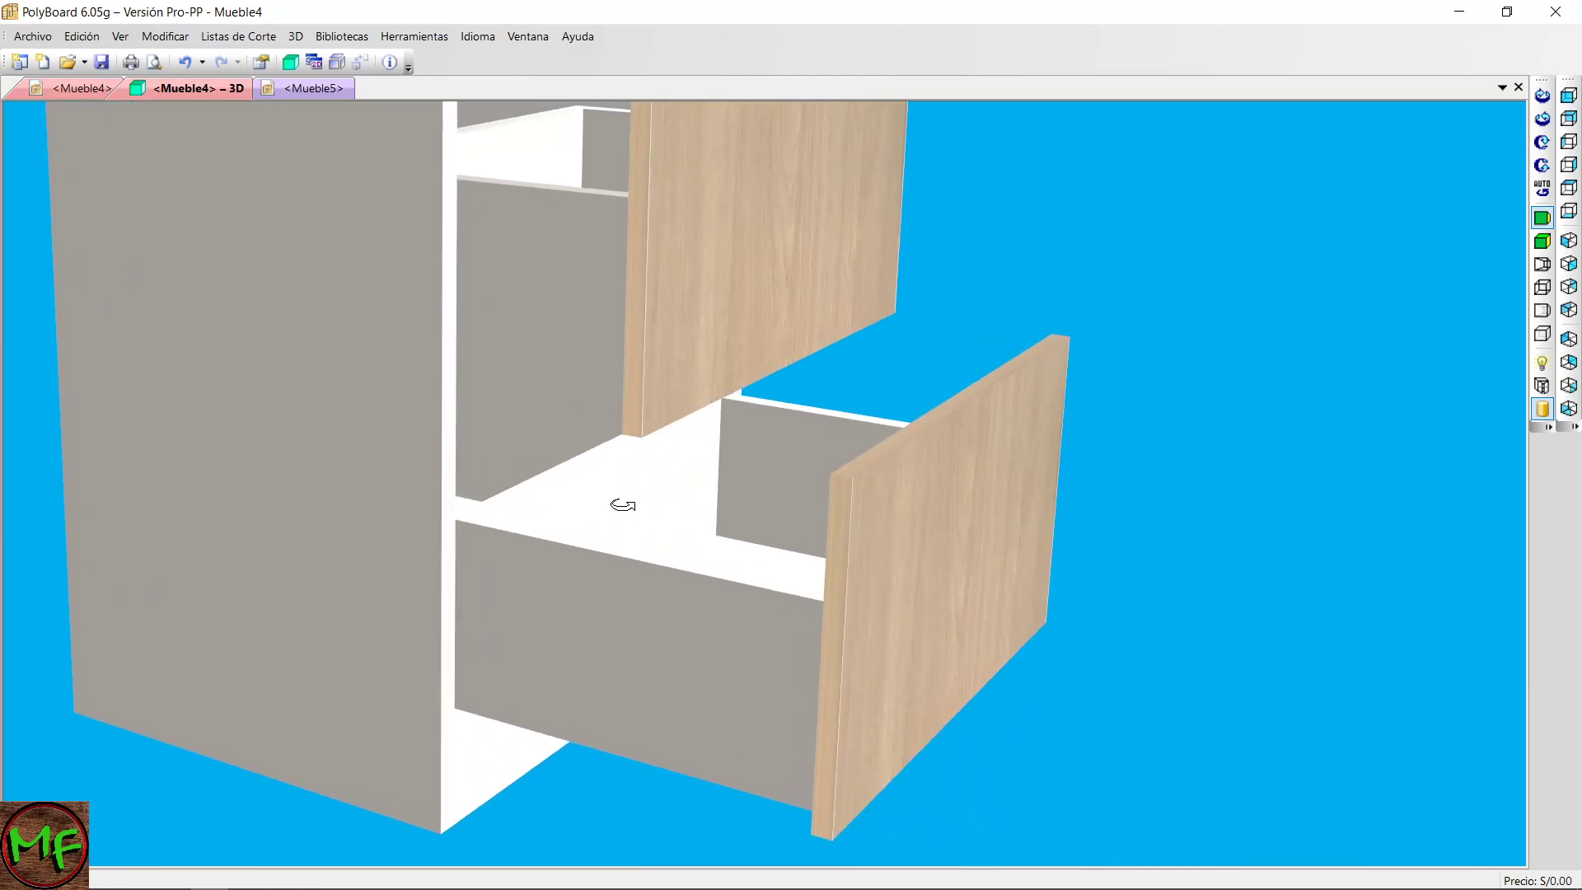
middle_drag(714, 454, 759, 454)
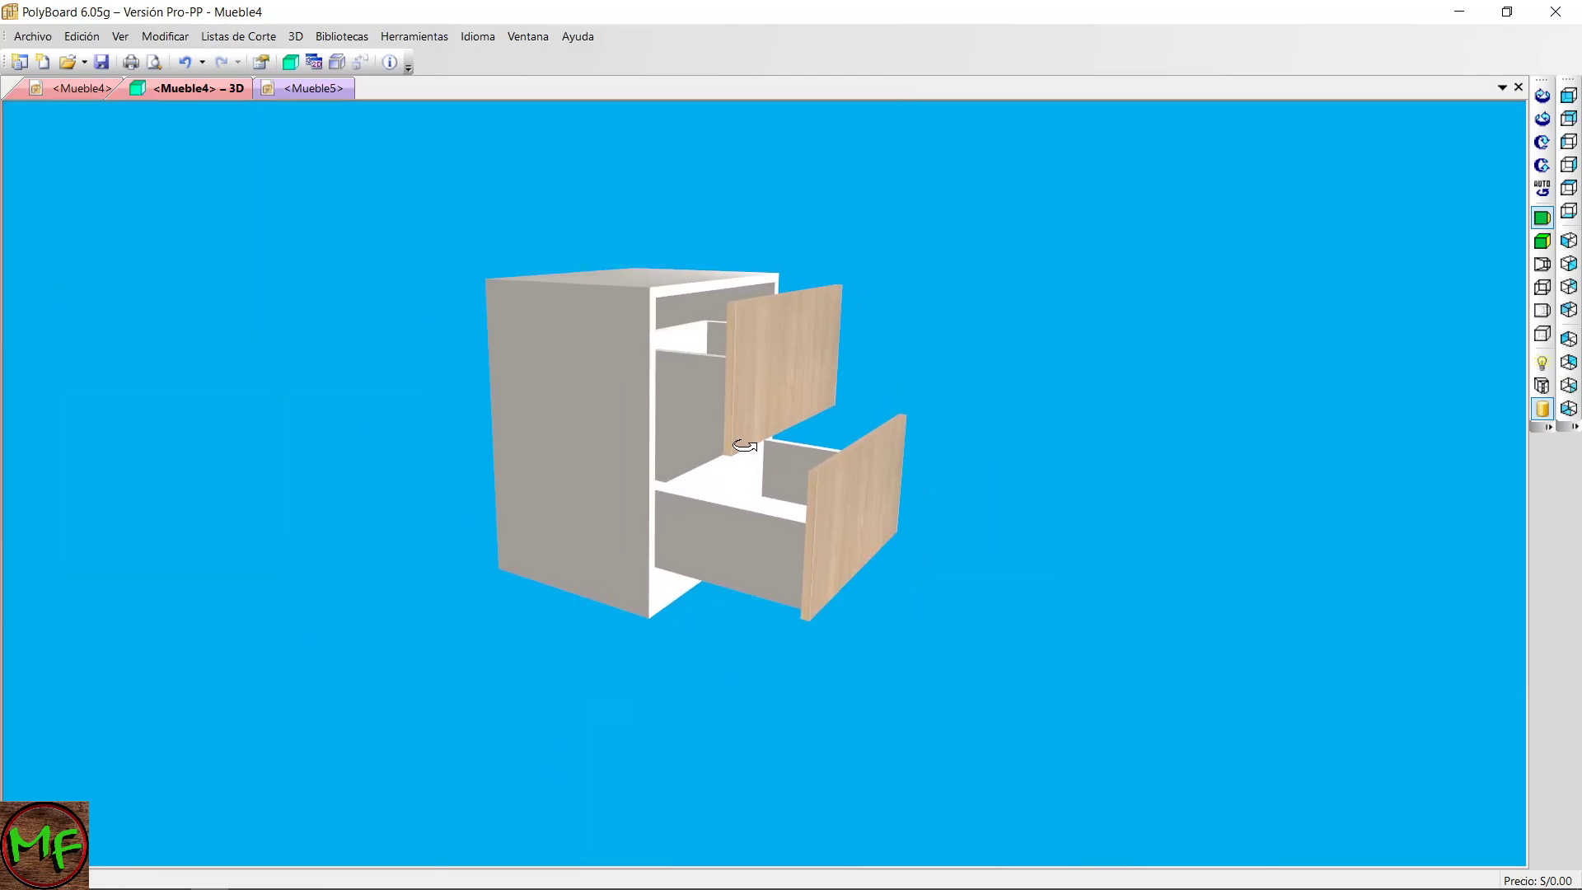
drag(741, 537, 881, 482)
drag(783, 553, 668, 519)
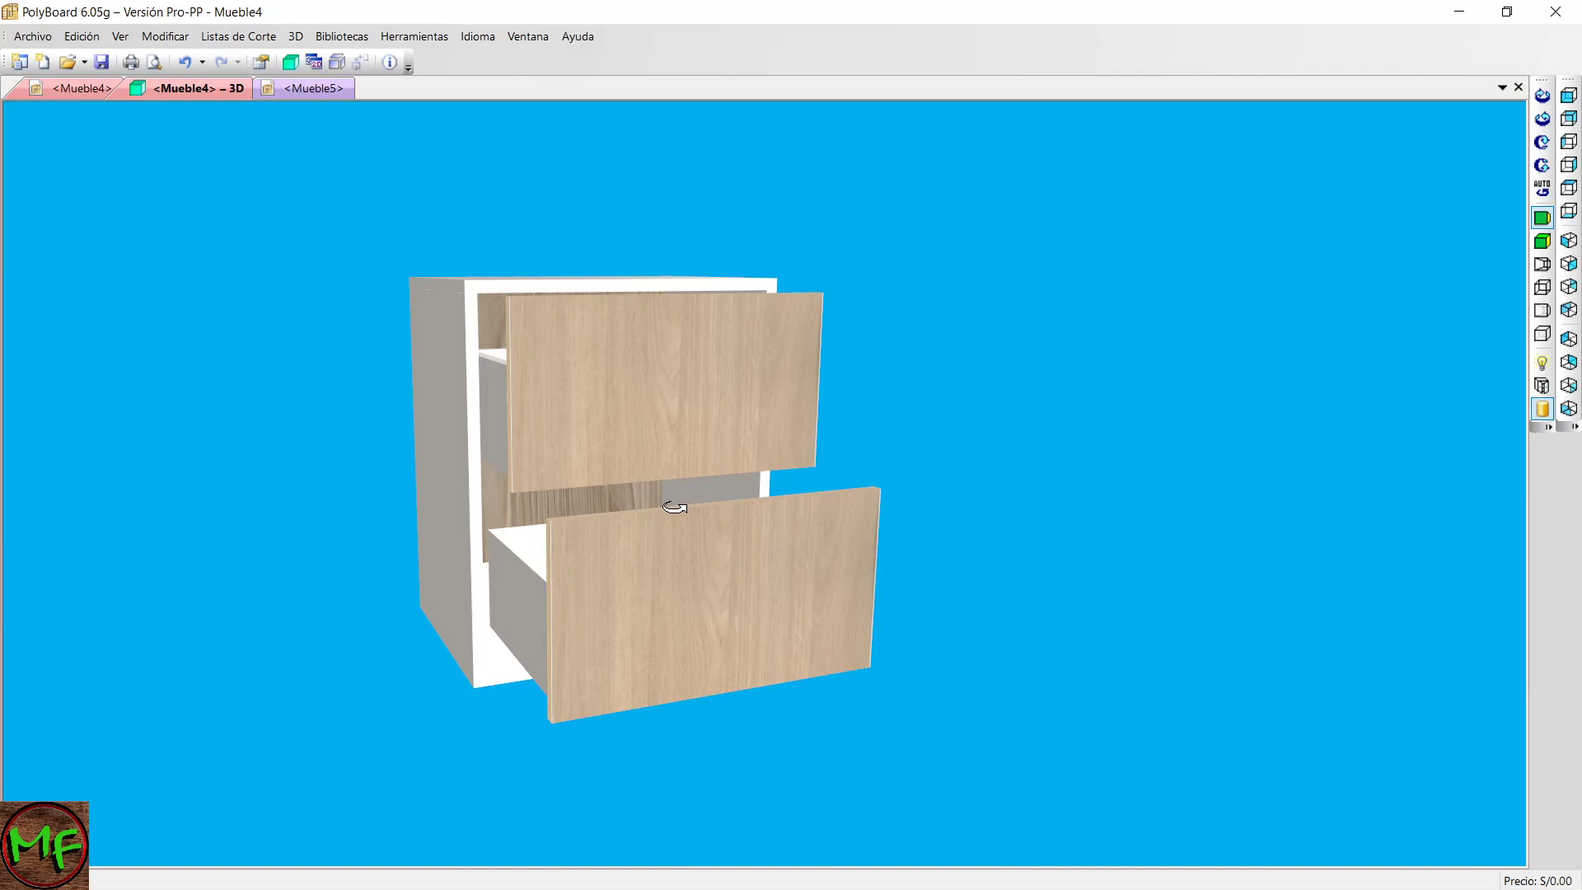
key(ctrl+Tab)
Change the material of the lower drawer's counter-front to rojo, 18.
click(722, 592)
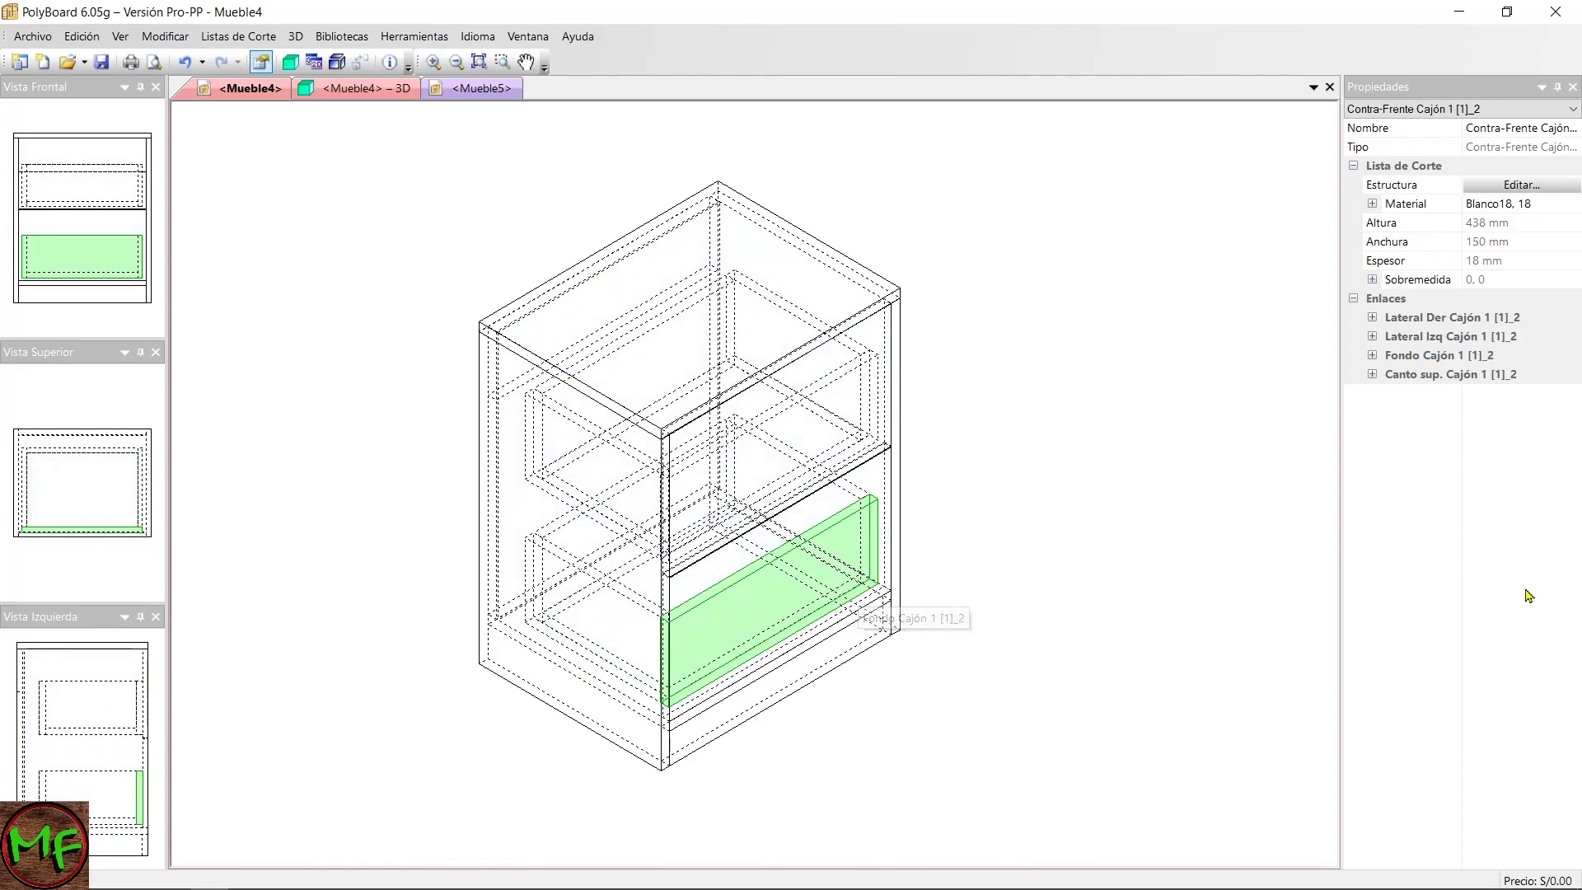
click(1516, 213)
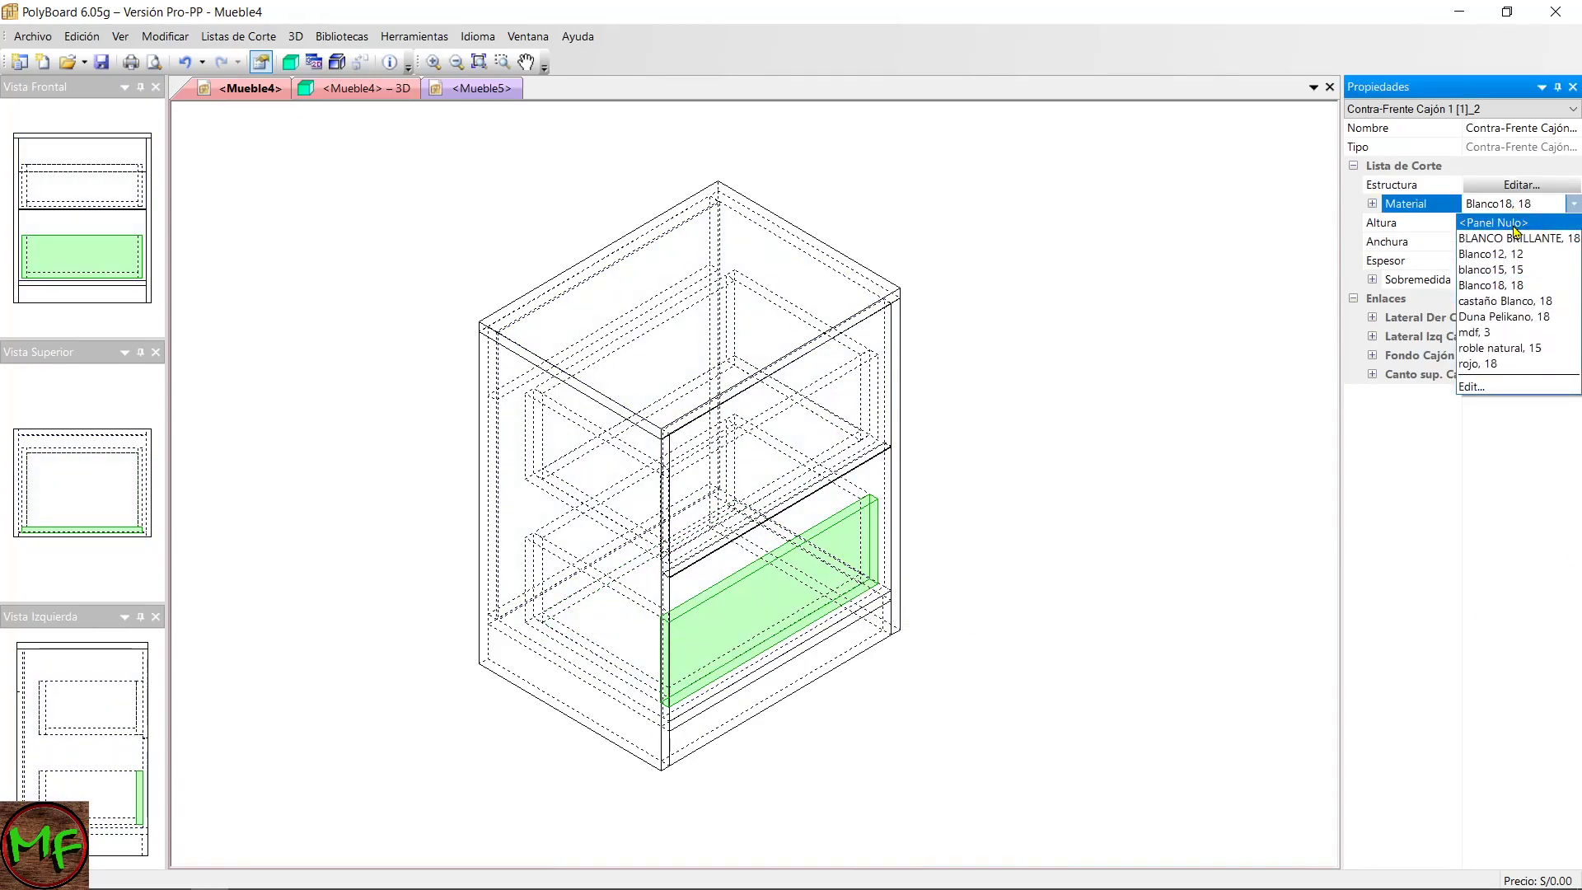
click(1514, 376)
click(1052, 489)
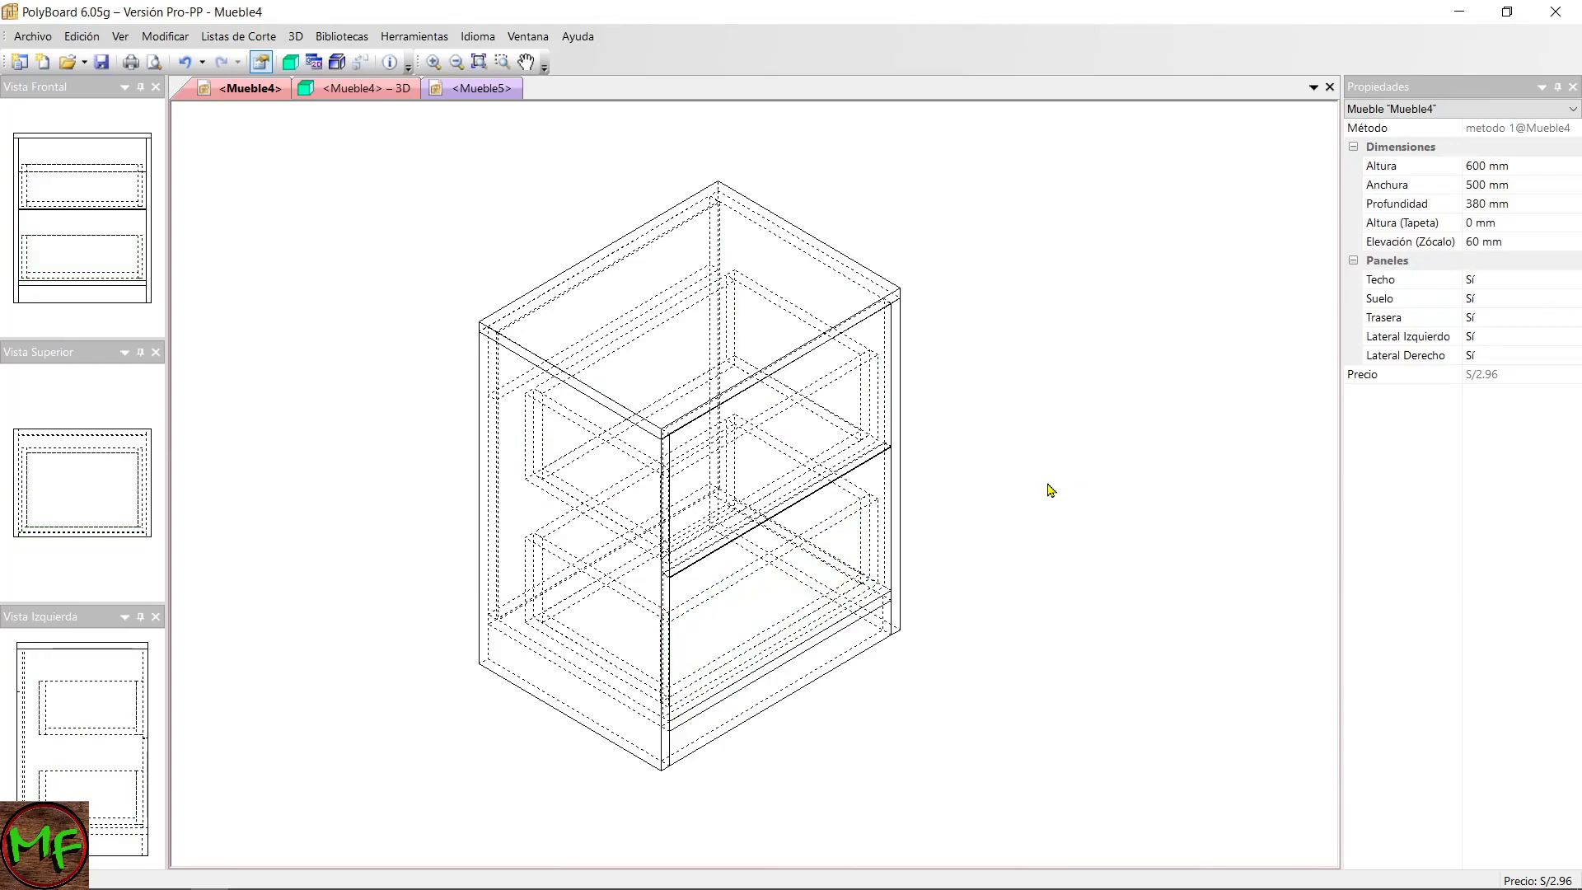
Examine the lower drawer's counter-front and the open drawer boxes in the 3D view.
key(ctrl+Tab)
drag(671, 555, 911, 523)
scroll(911, 523, up, 2)
mouse_move(868, 572)
mouse_down()
mouse_move(746, 536)
mouse_move(939, 559)
mouse_move(861, 567)
mouse_up()
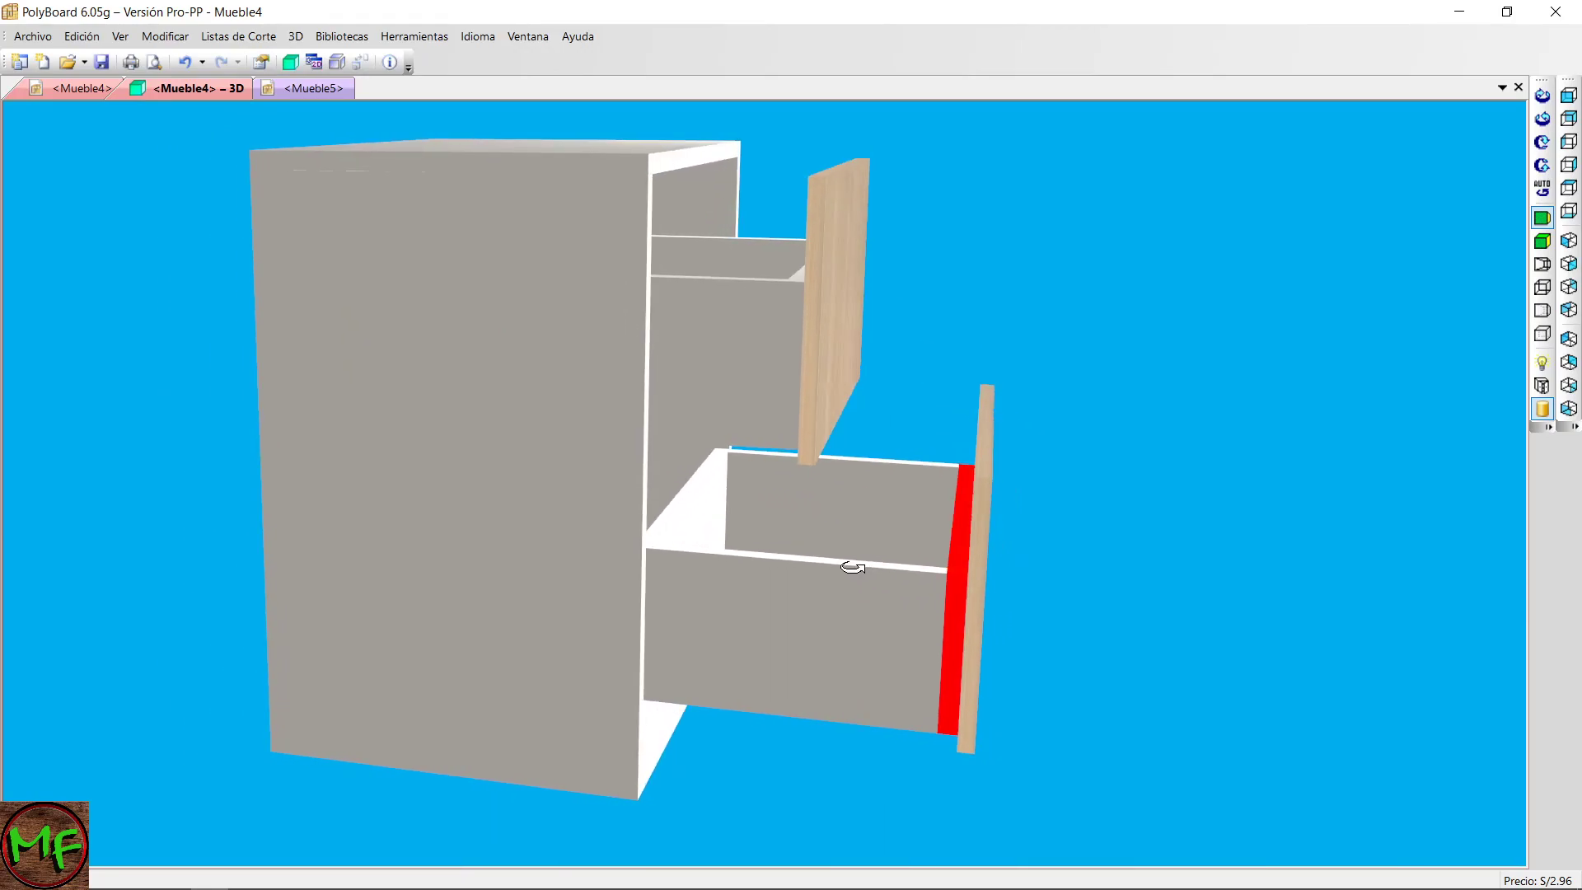
drag(781, 577, 857, 601)
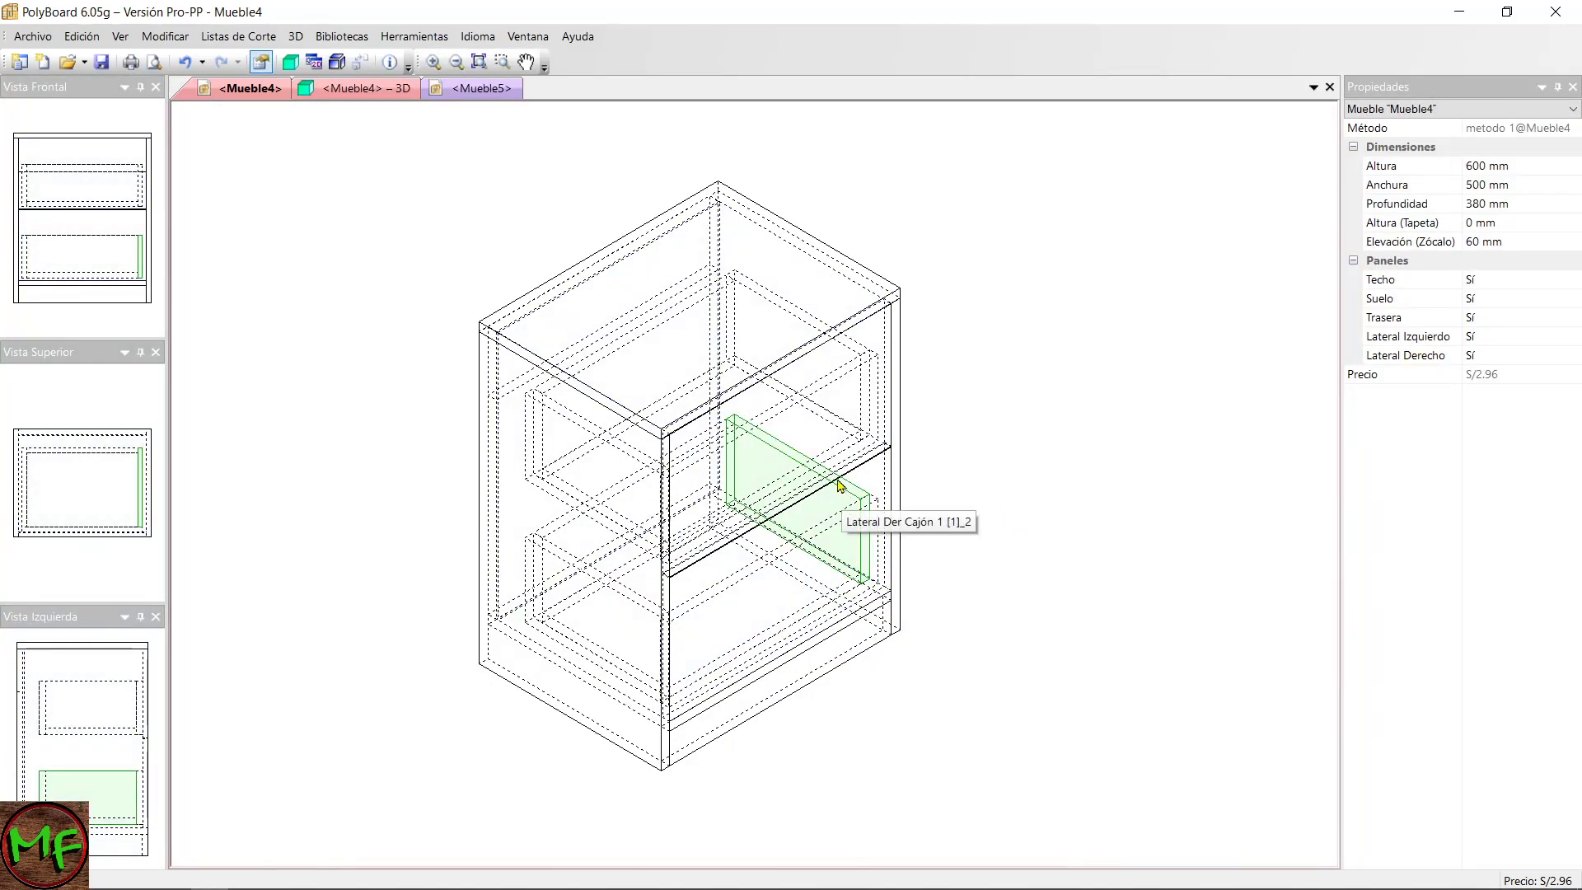
Set the clearance (Holgura) between the two inset drawer fronts to 3 mm.
click(840, 472)
click(1448, 93)
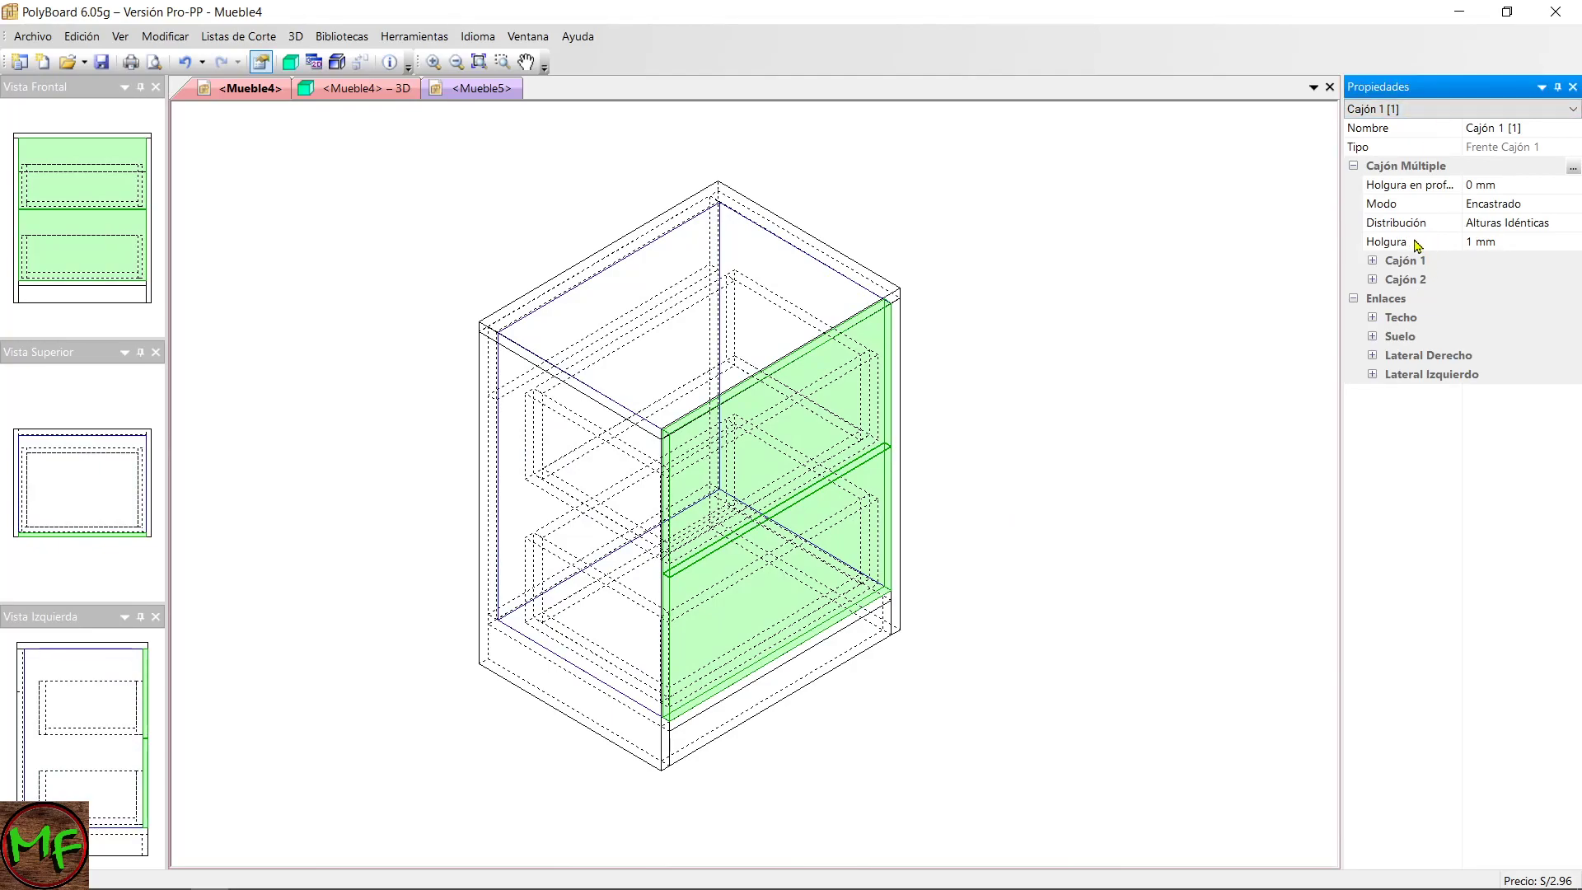
click(1504, 243)
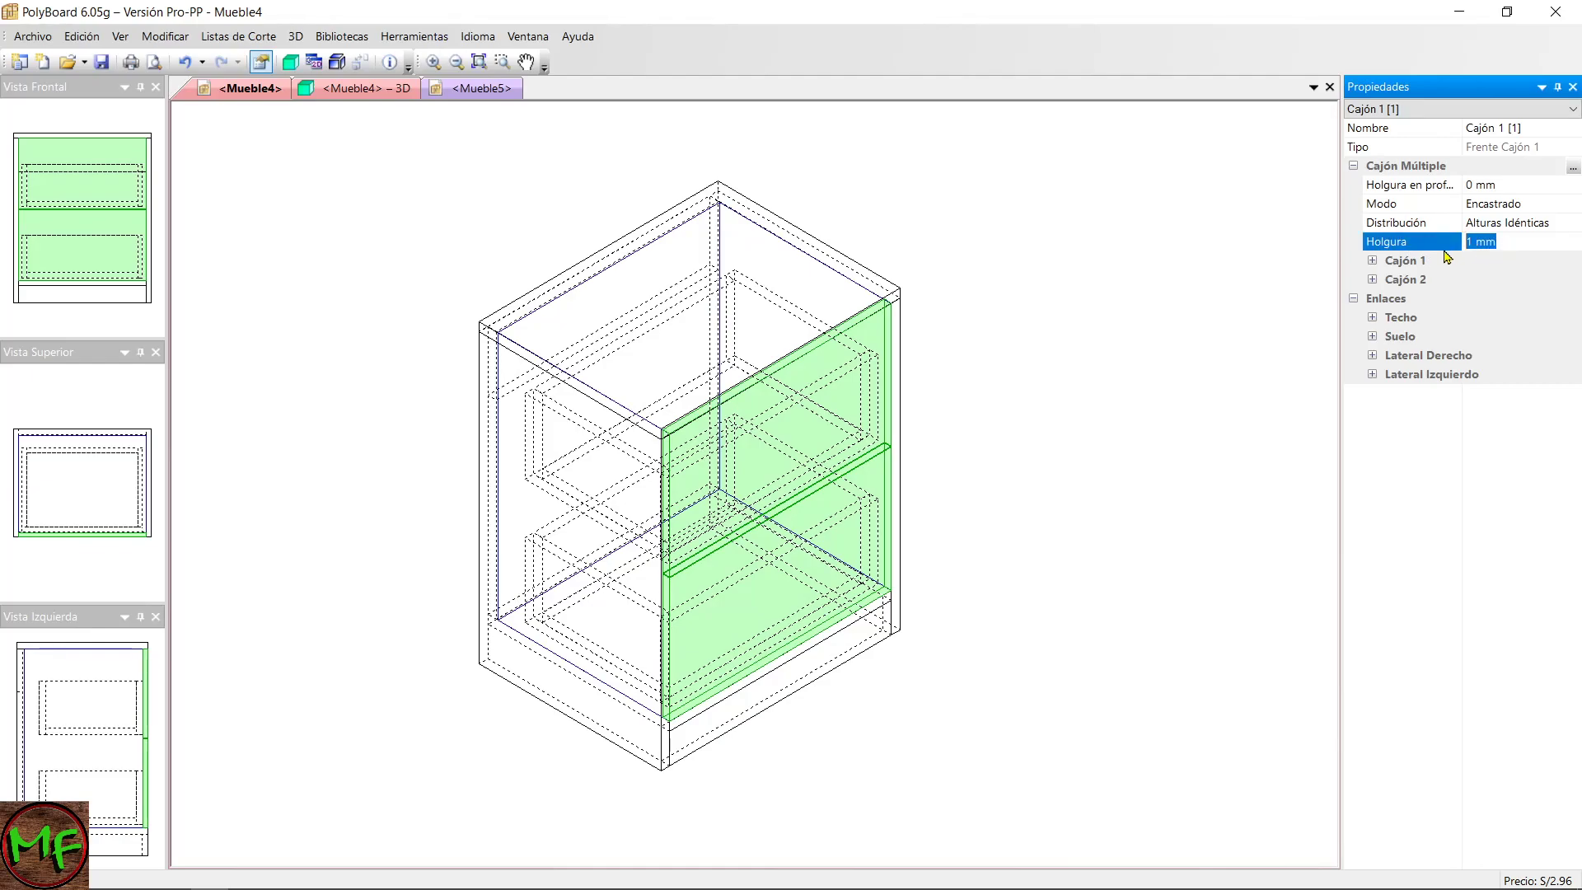
text(3)
key(Return)
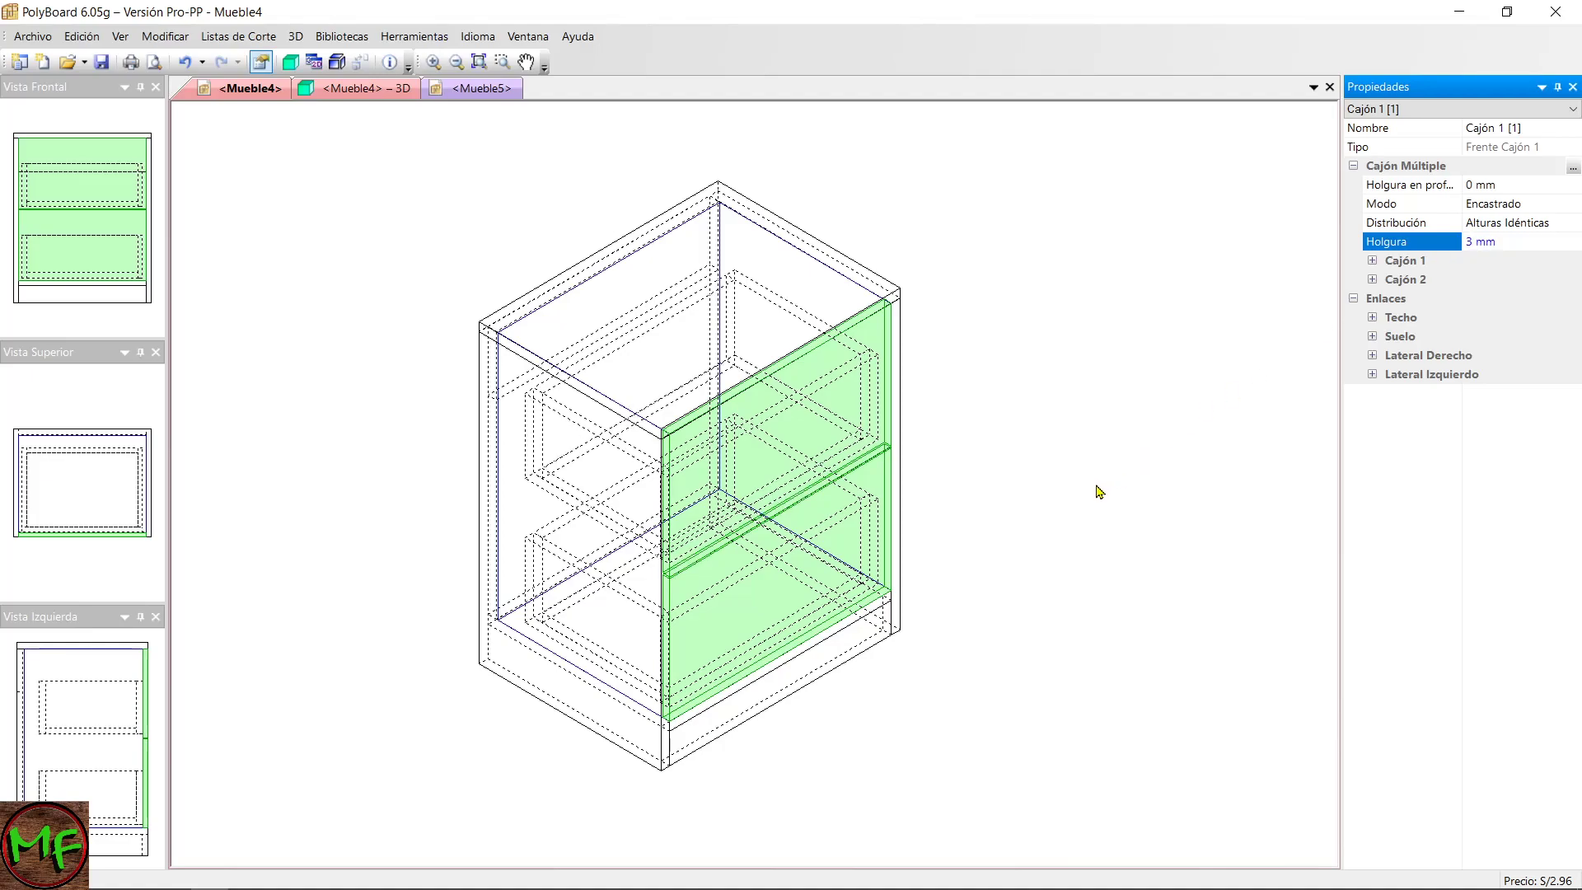
Show the drawers closed in the 3D view and inspect the gap between the two fronts up close.
key(ctrl+Tab)
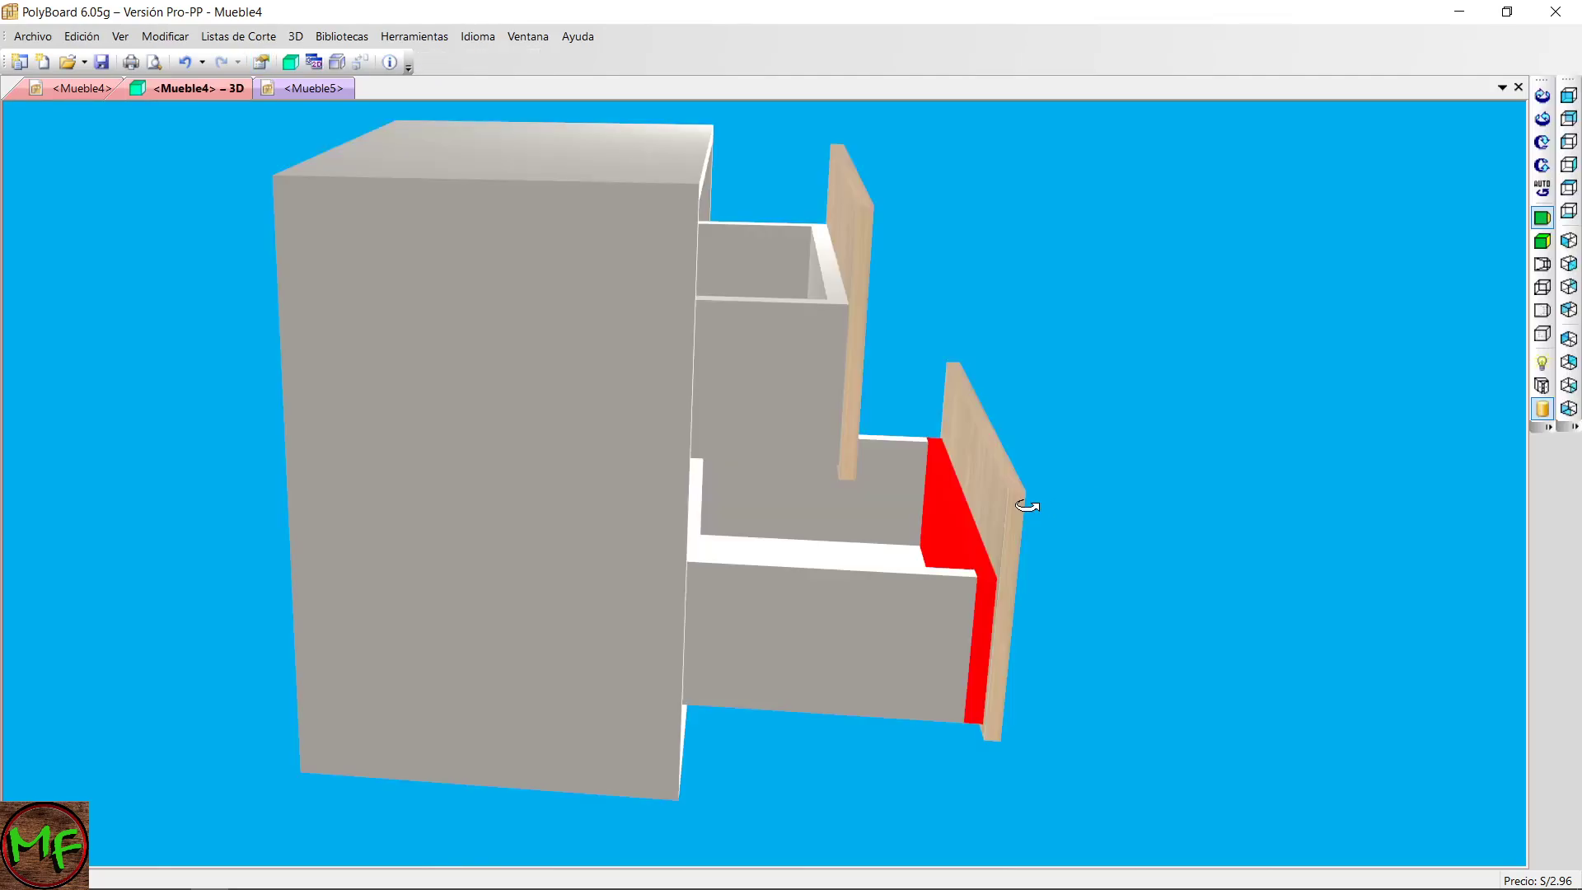
drag(1119, 512, 1335, 459)
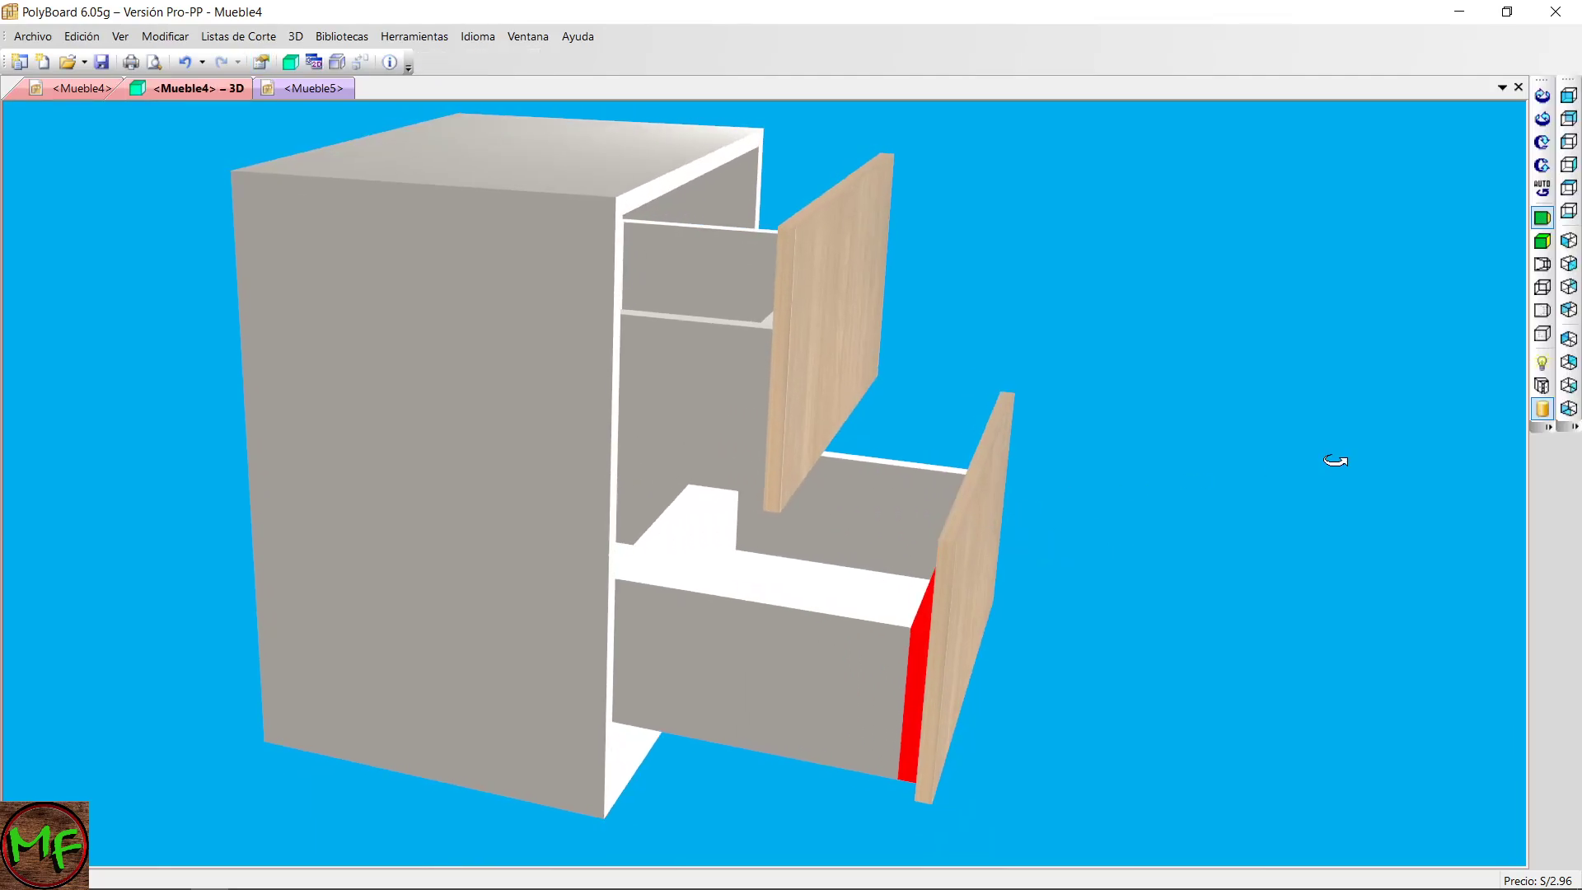
click(1541, 385)
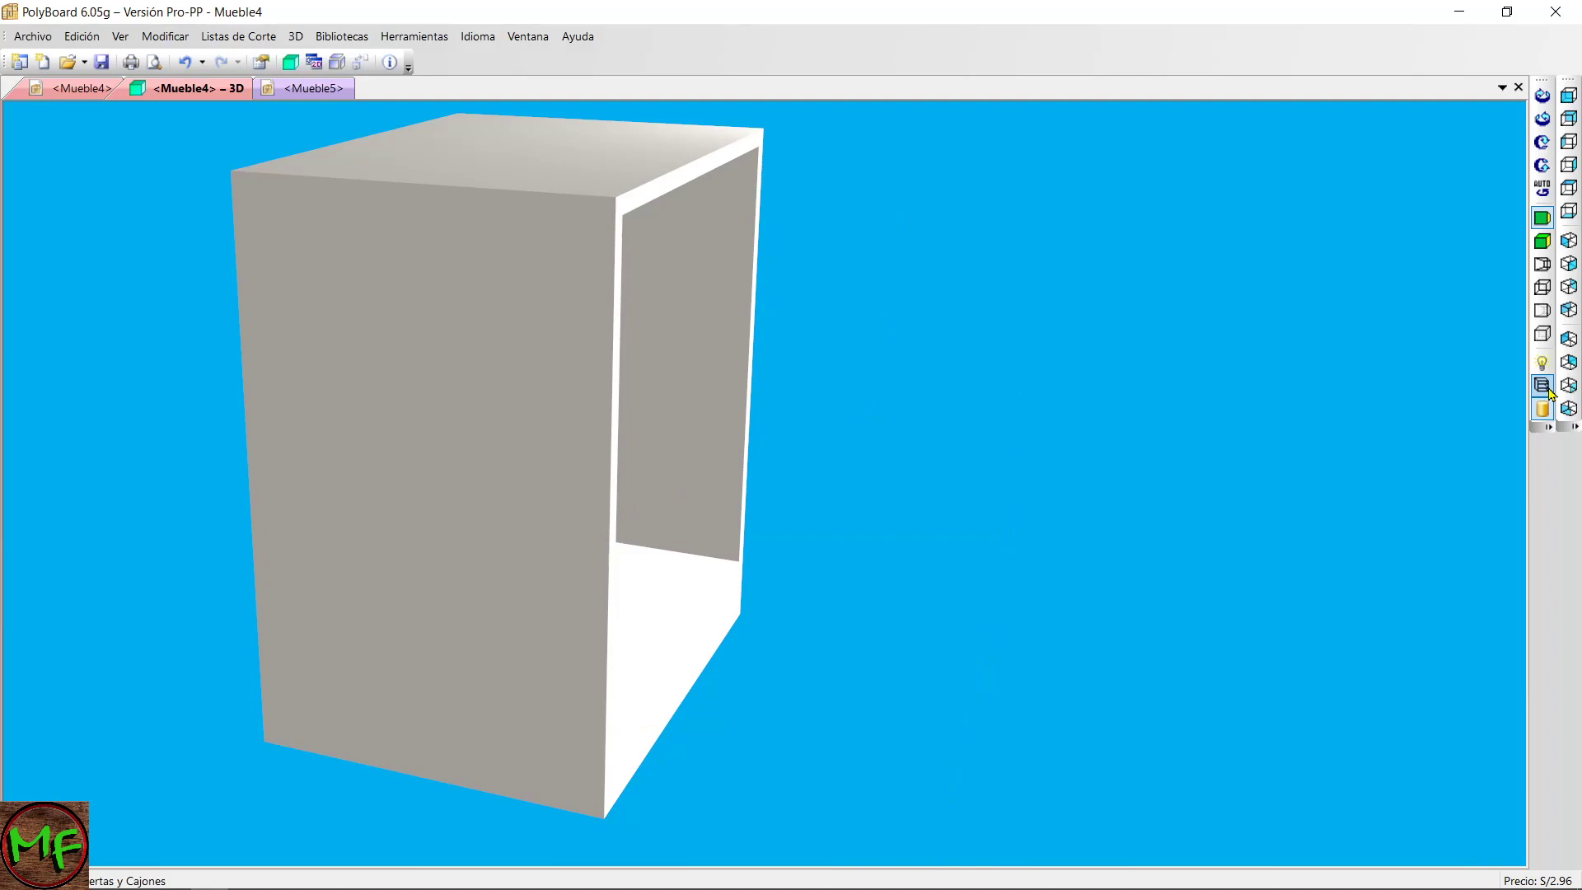
drag(977, 501, 480, 399)
scroll(478, 401, up, 3)
scroll(478, 400, up, 5)
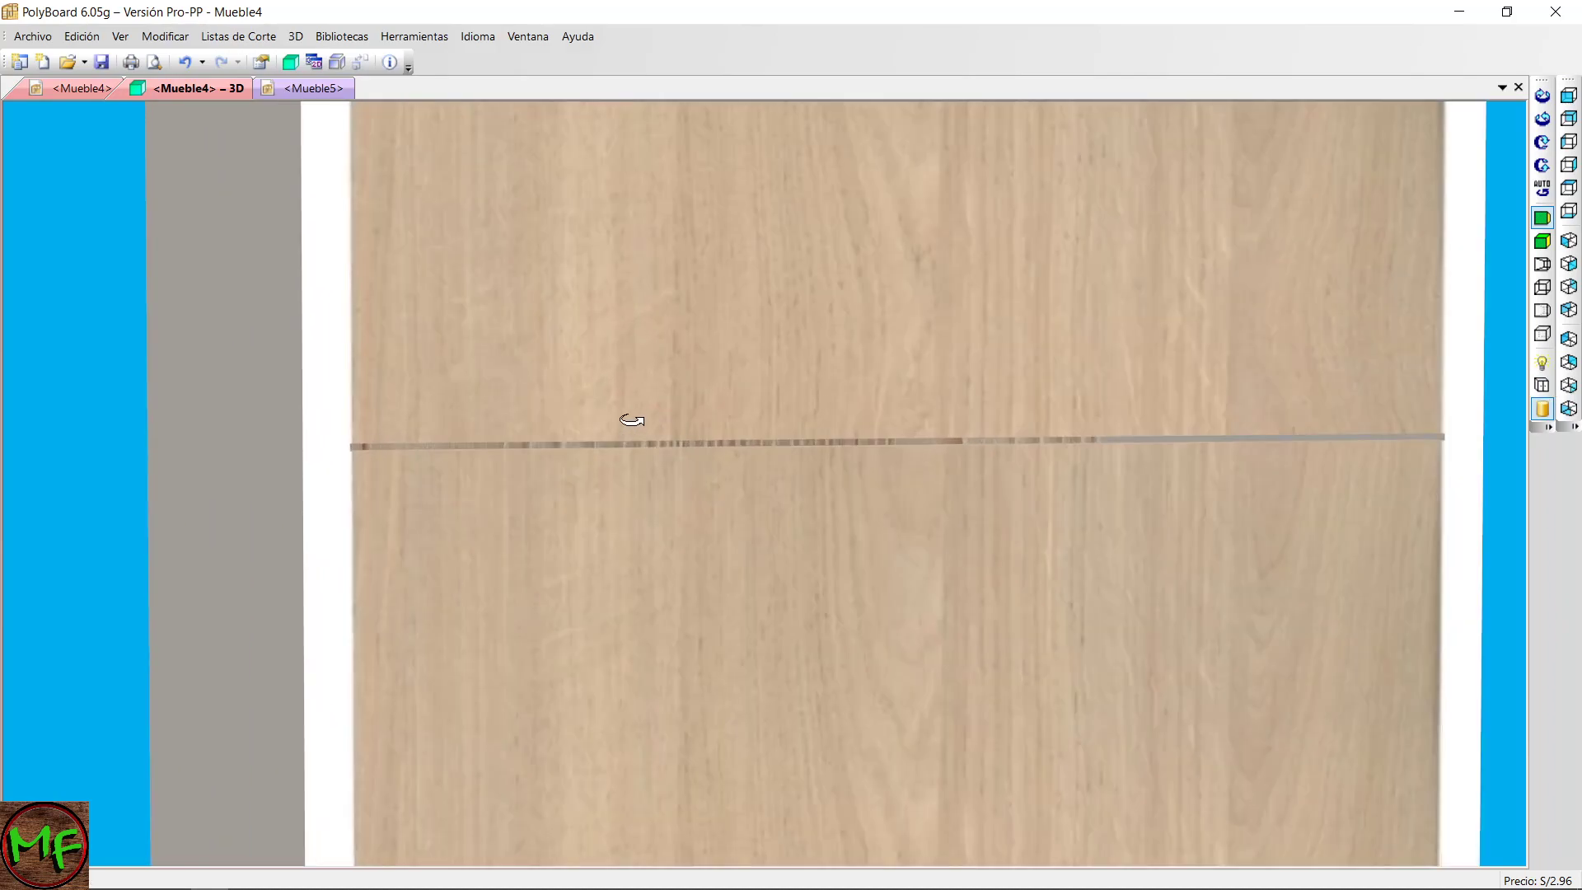
drag(565, 440, 346, 385)
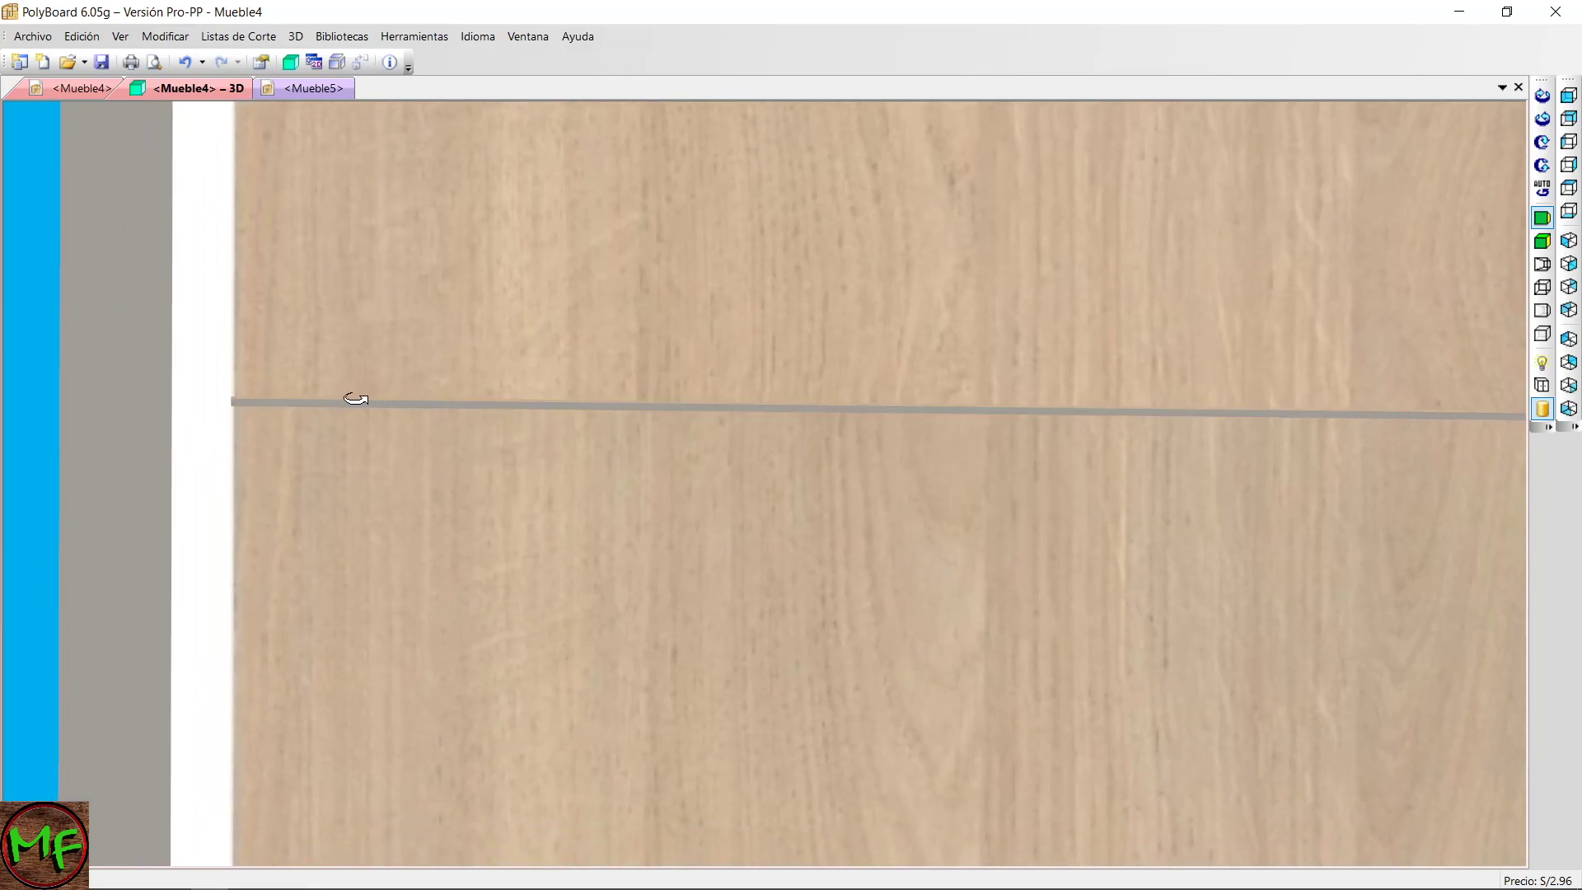
scroll(676, 417, down, 3)
scroll(676, 417, down, 3)
Inspect the closed drawer fronts' outer edges where they meet the cabinet's top, sides and floor in 3D.
drag(734, 420, 844, 322)
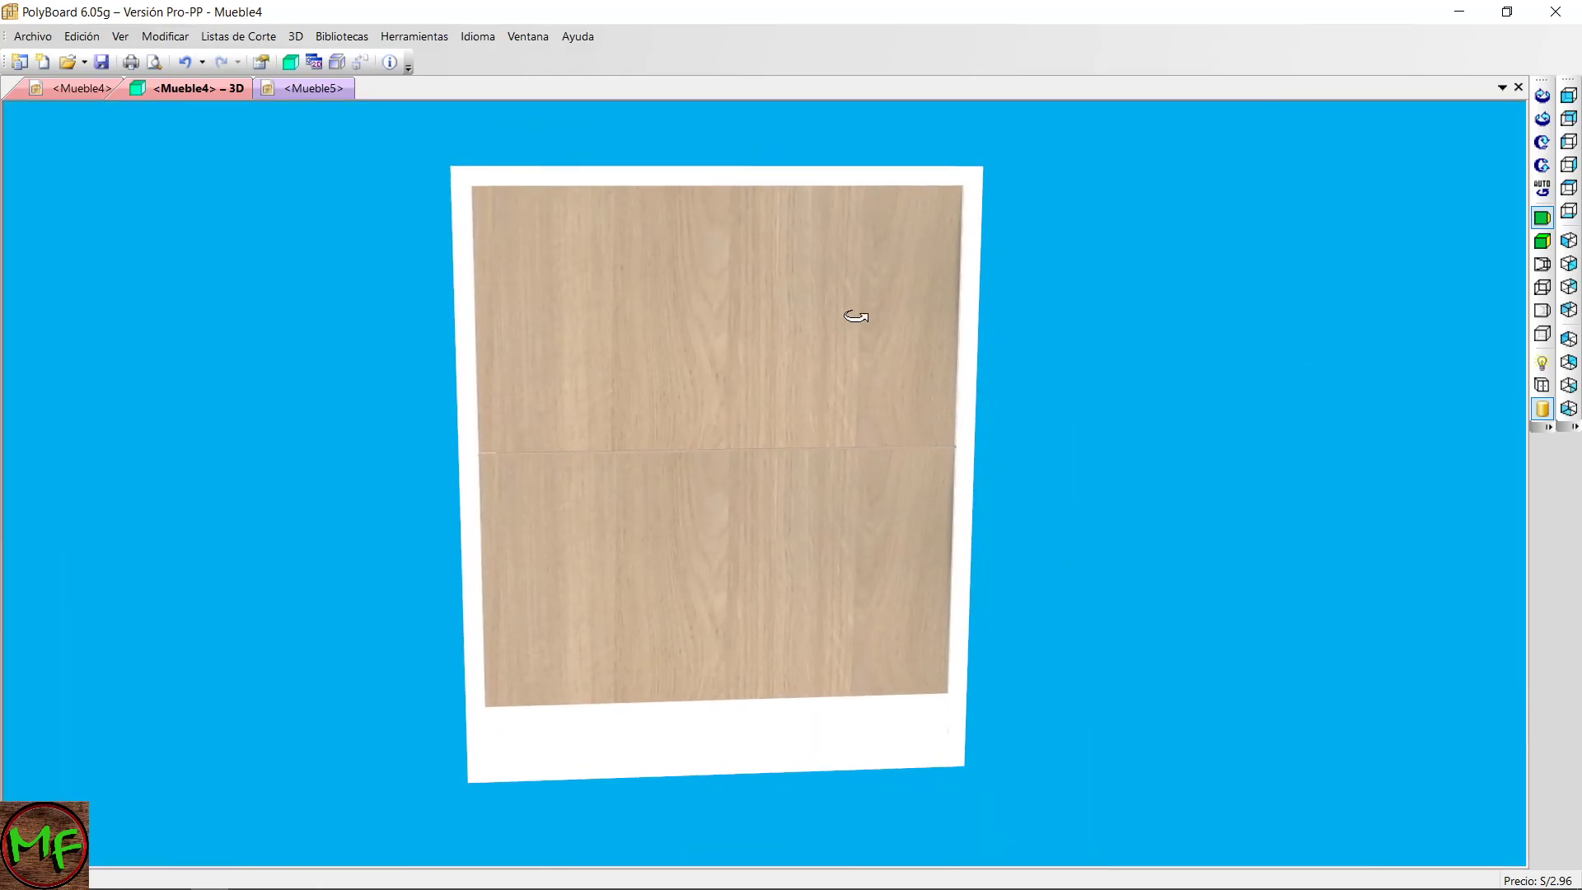
scroll(936, 230, up, 3)
drag(936, 229, 908, 231)
scroll(907, 230, up, 3)
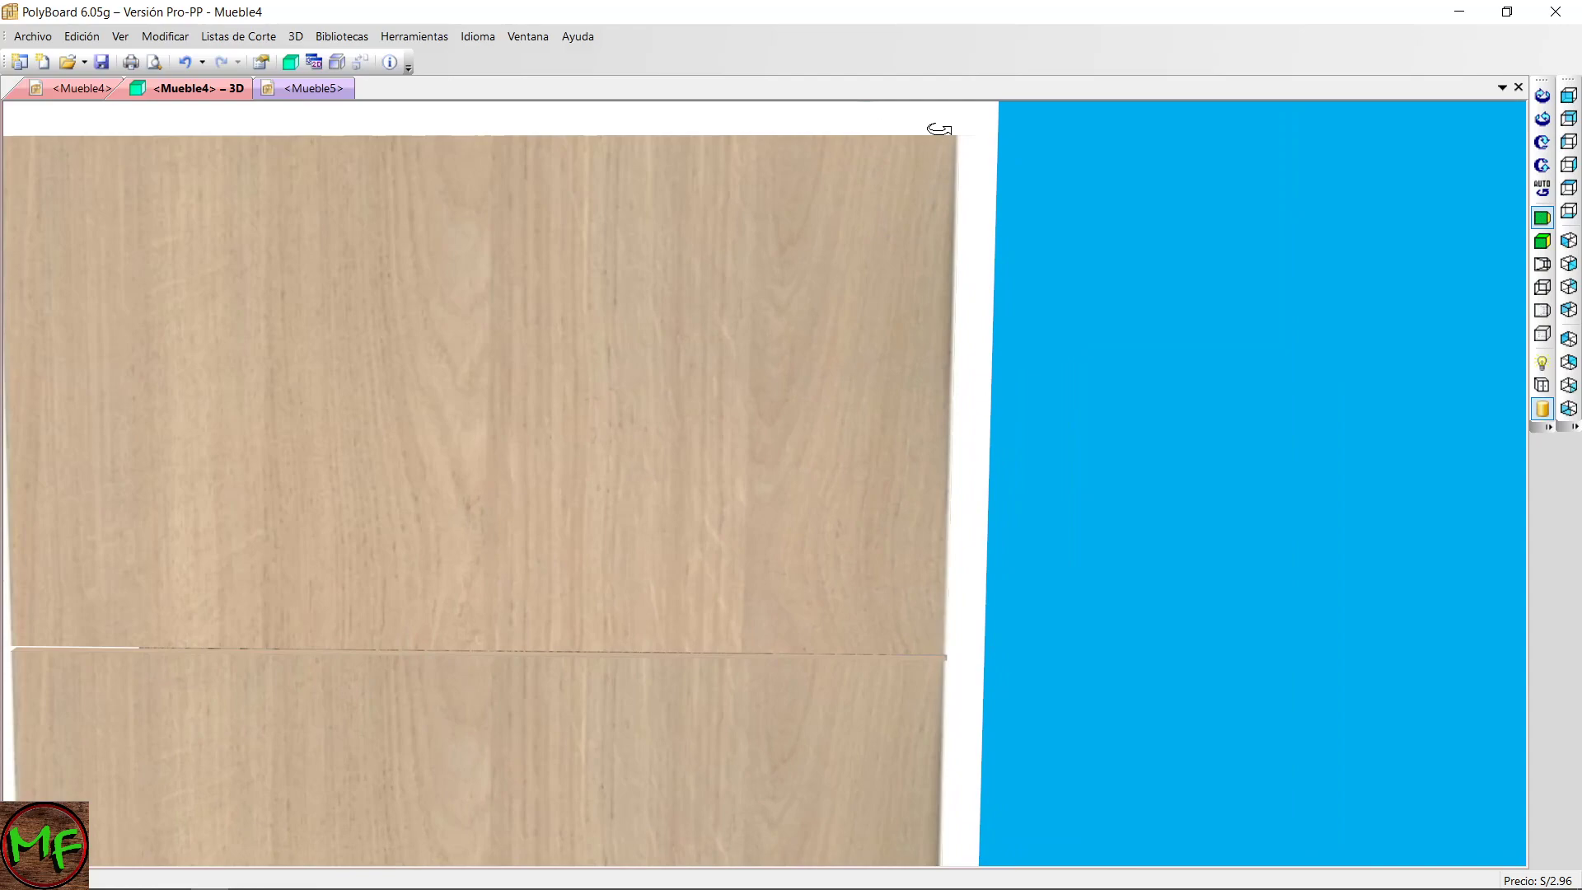
scroll(972, 274, down, 3)
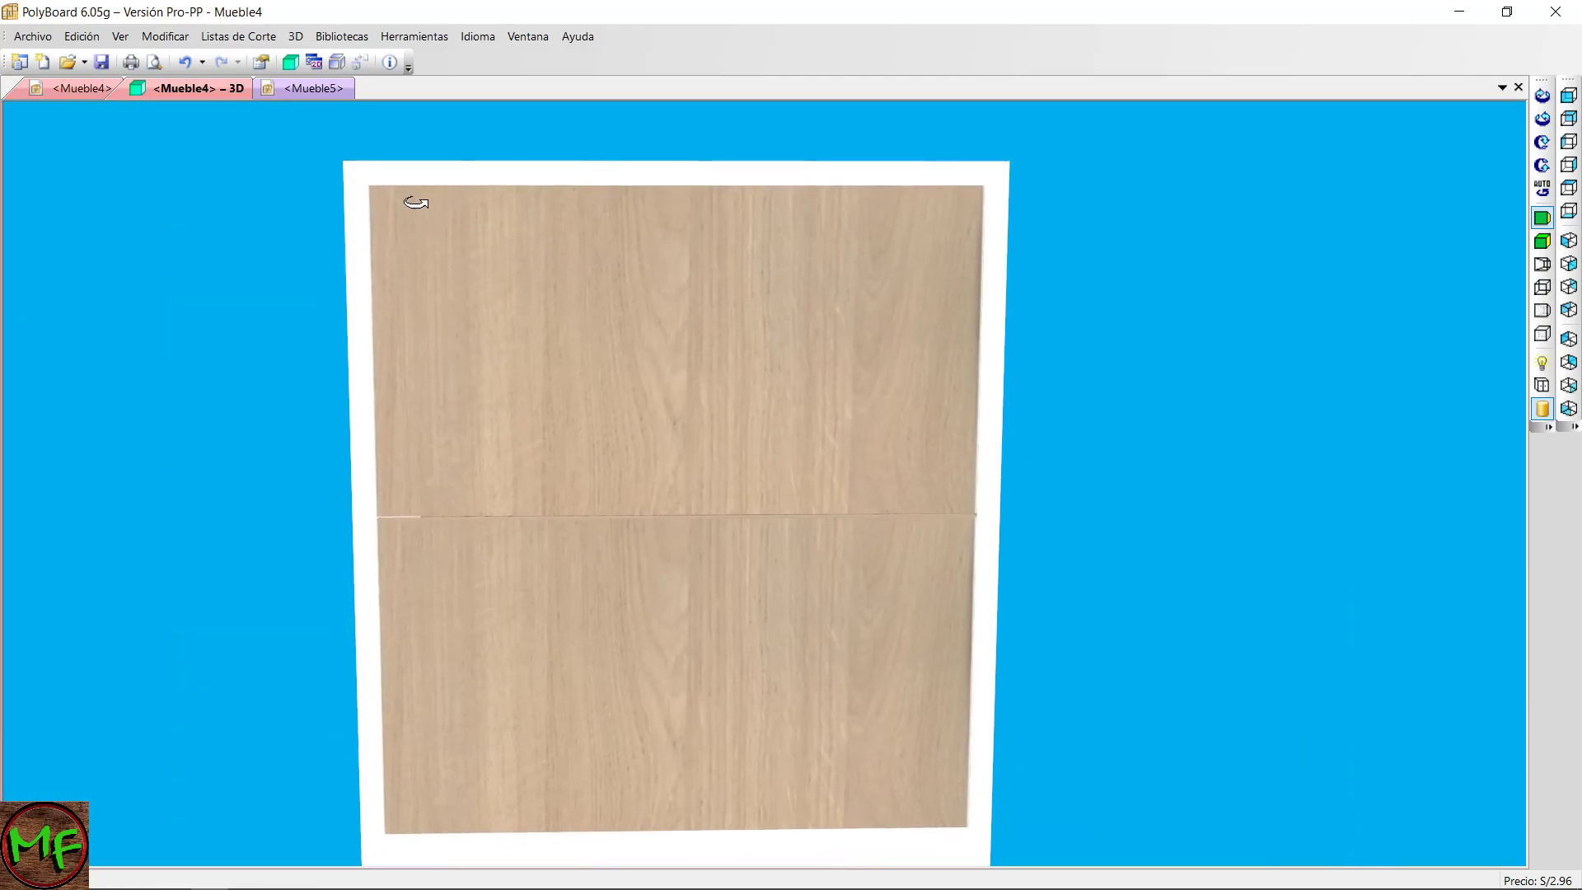
scroll(396, 197, up, 5)
scroll(387, 173, down, 5)
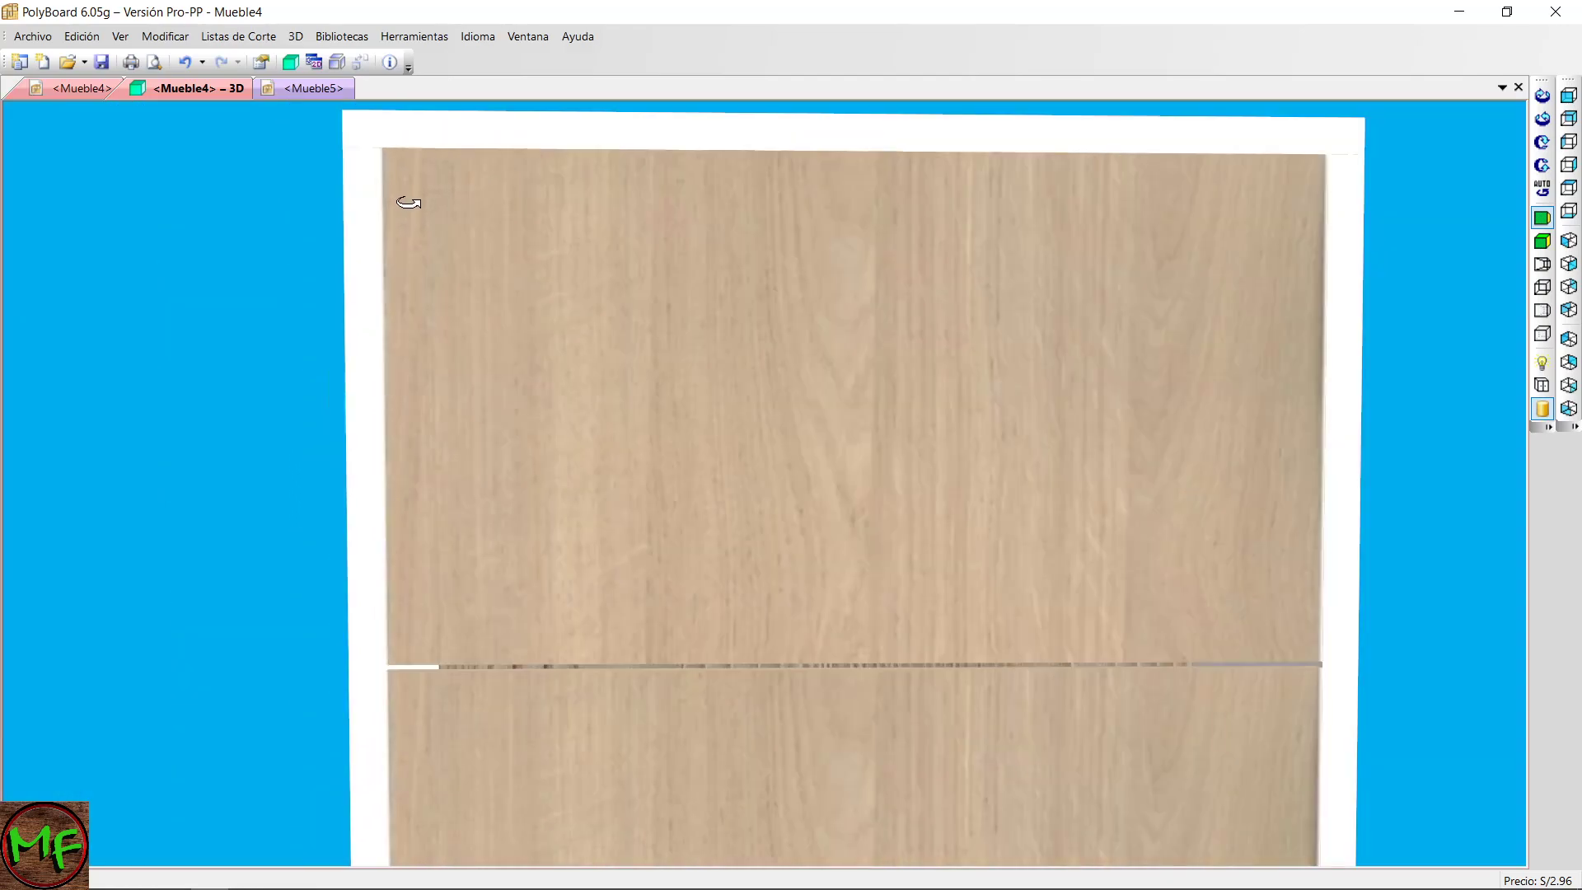
drag(566, 324, 1007, 649)
scroll(1001, 643, up, 5)
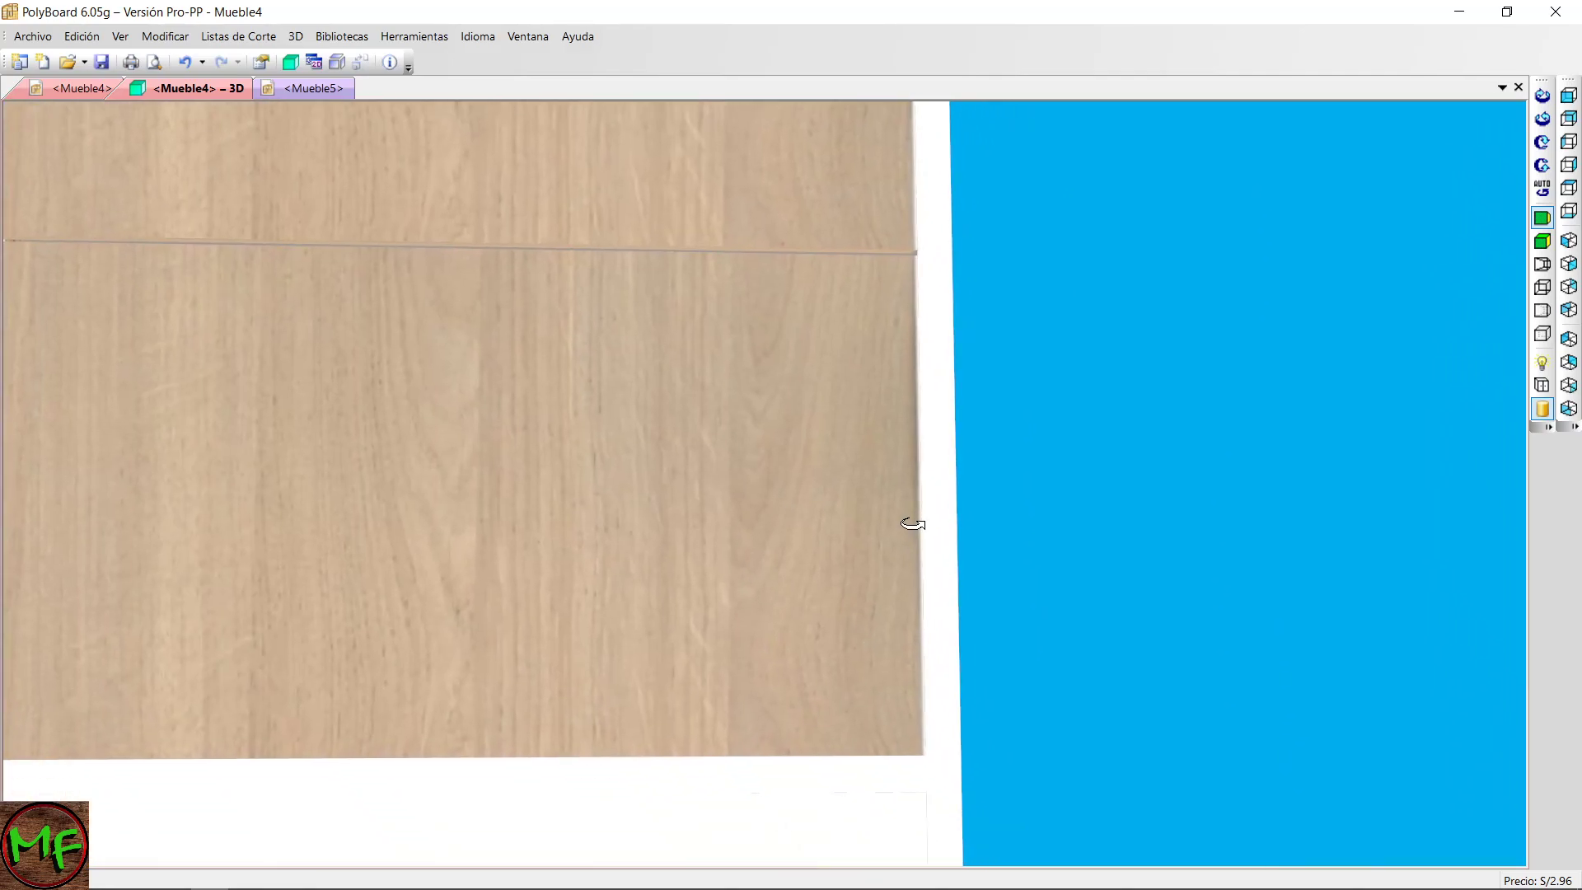
drag(853, 584, 881, 584)
Set the drawer fronts' setback (Retraso) from the cabinet top (Techo) to 2 mm.
click(81, 88)
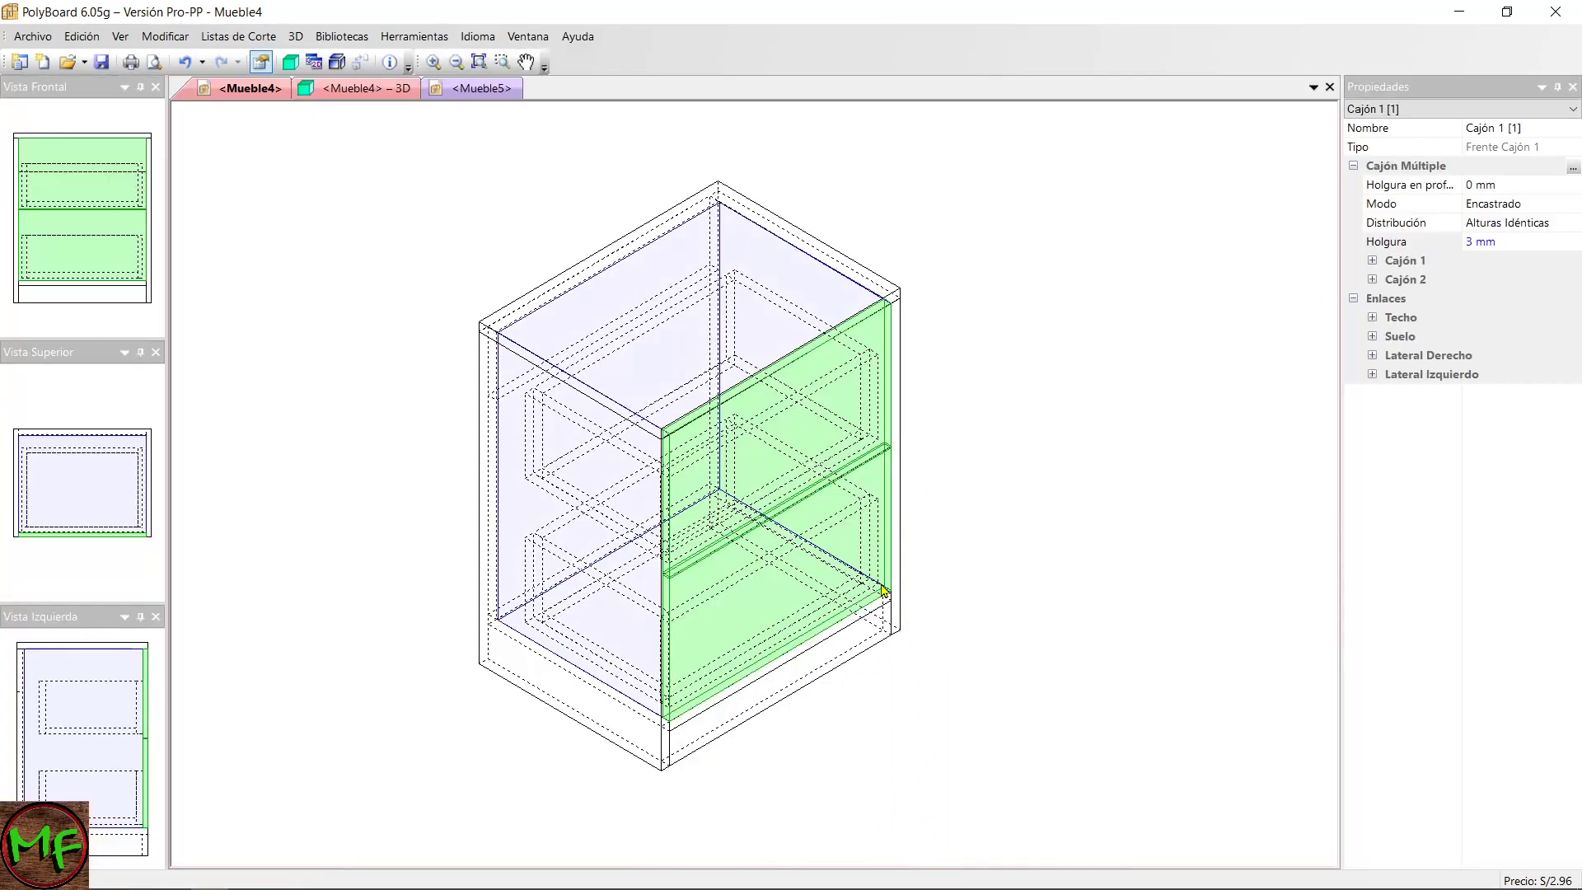
click(1379, 301)
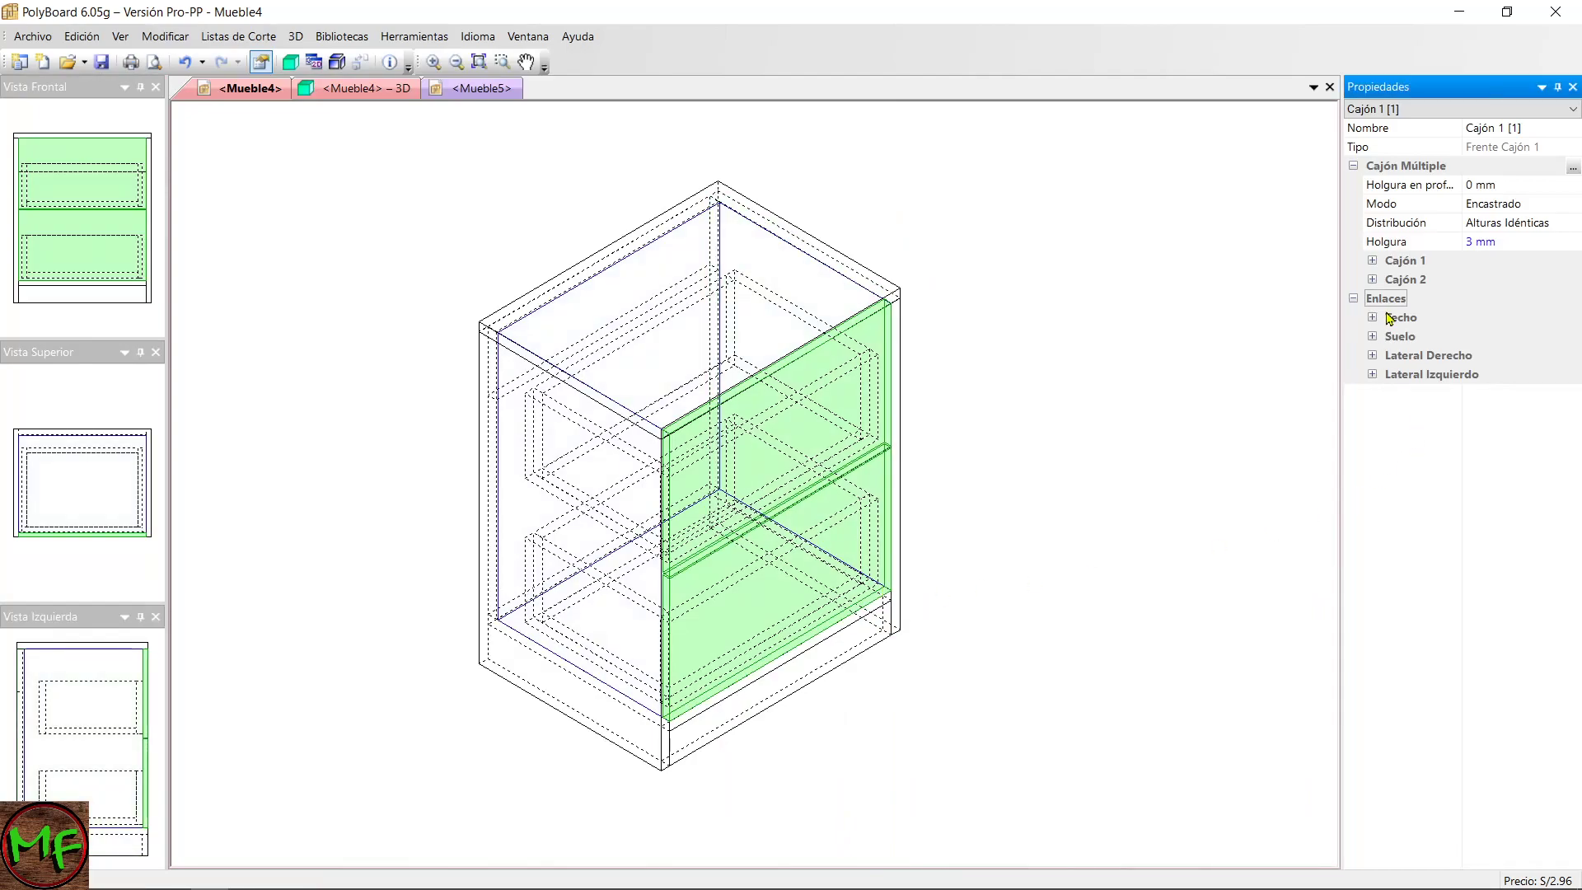
click(1373, 318)
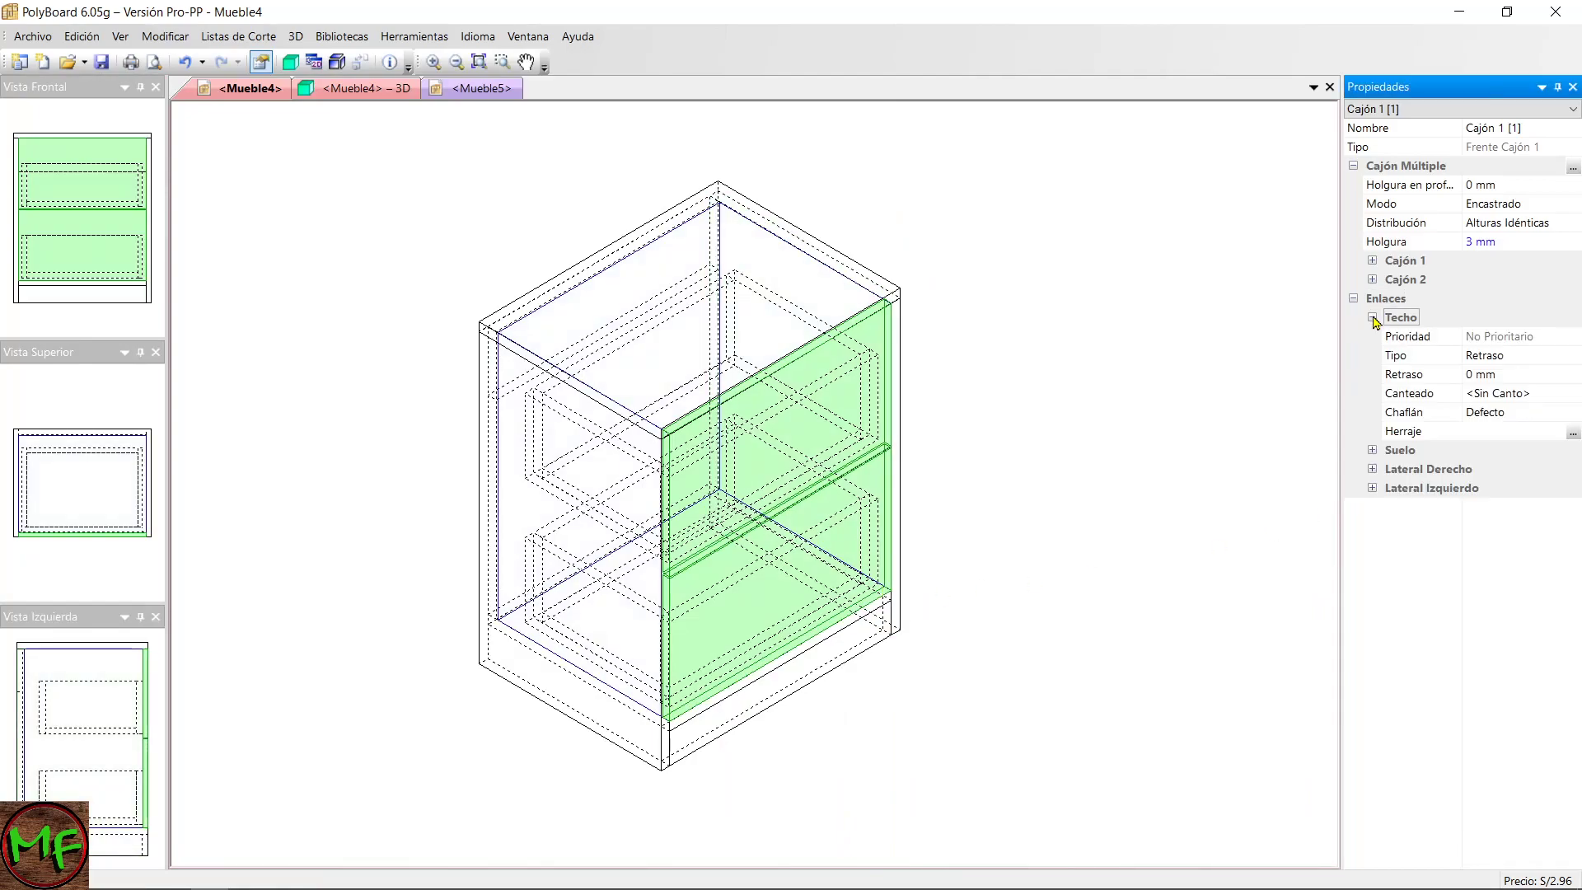
click(1373, 452)
click(1507, 372)
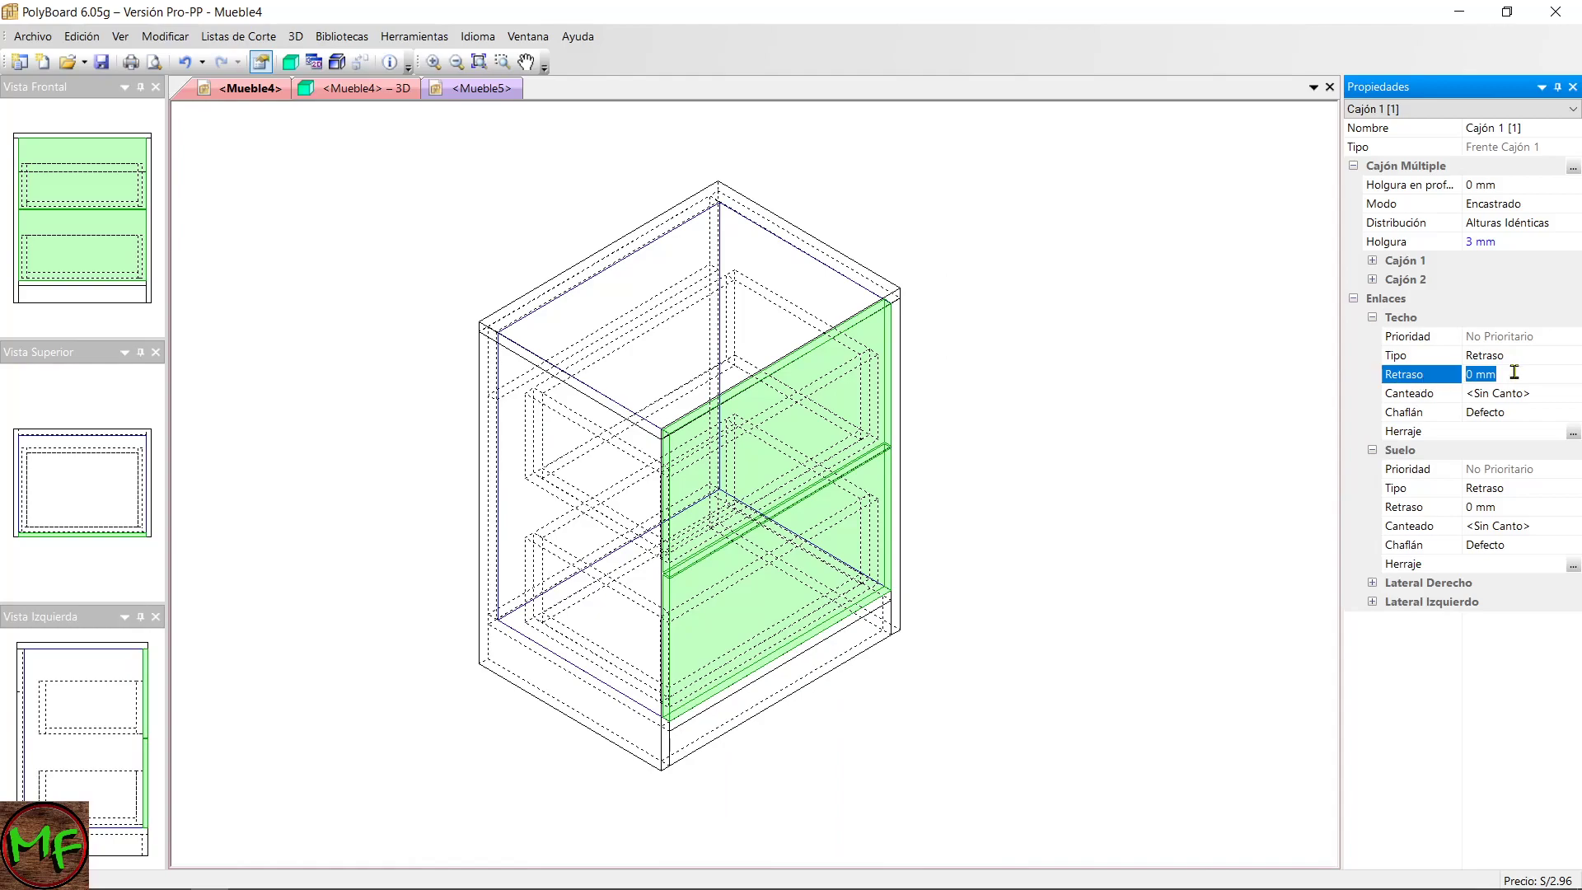
text(2)
key(Return)
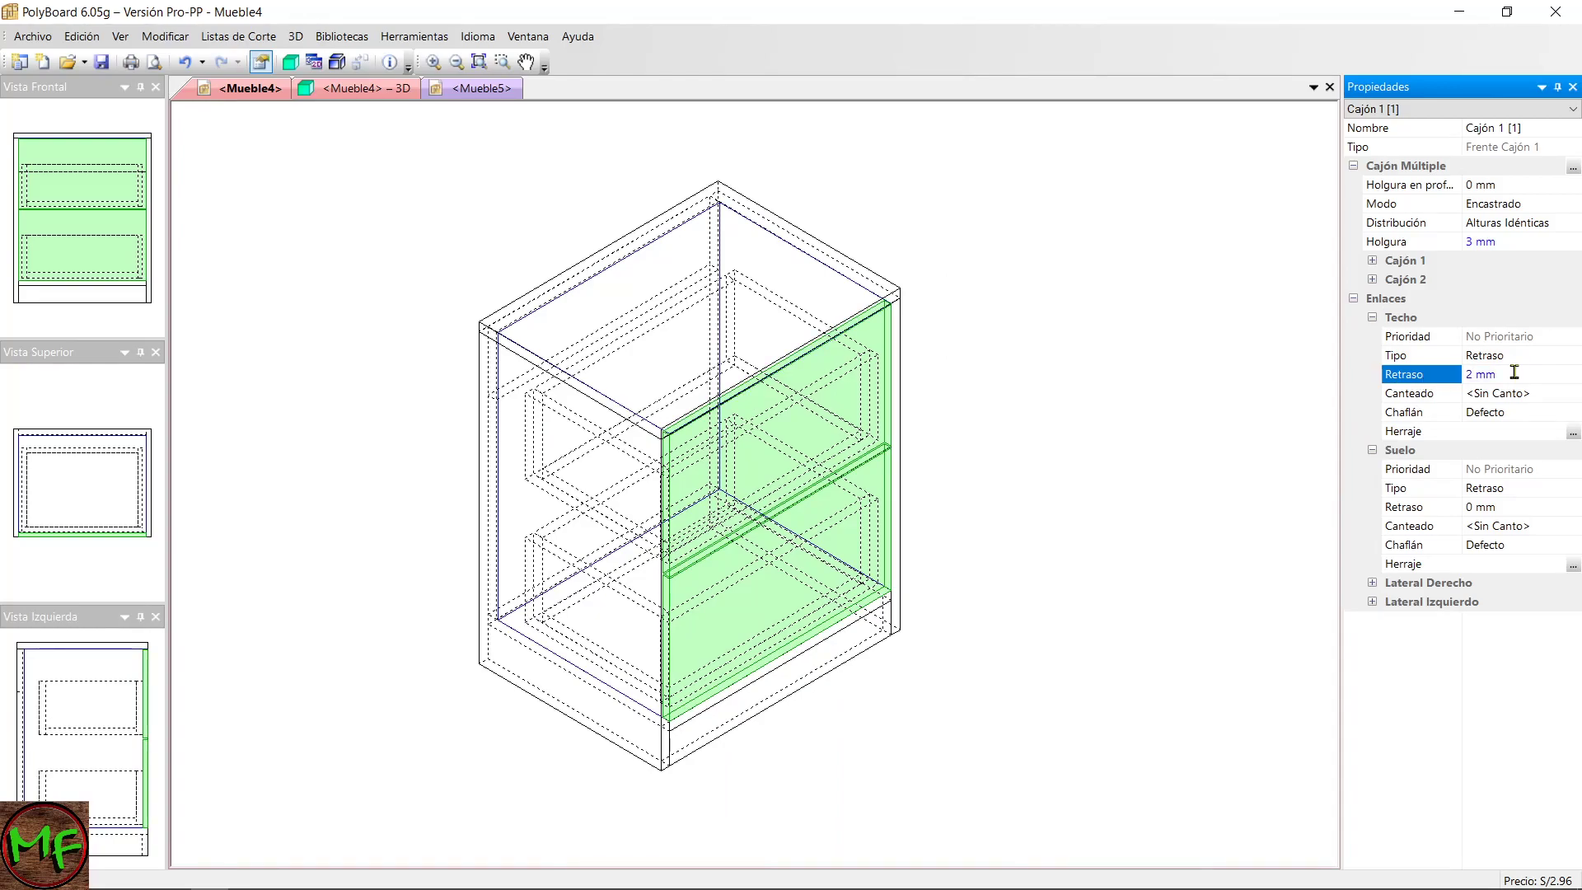
Switch the cabinet drawing to the front view angle and inspect the gap below the top panel.
right_click(1019, 368)
click(1059, 524)
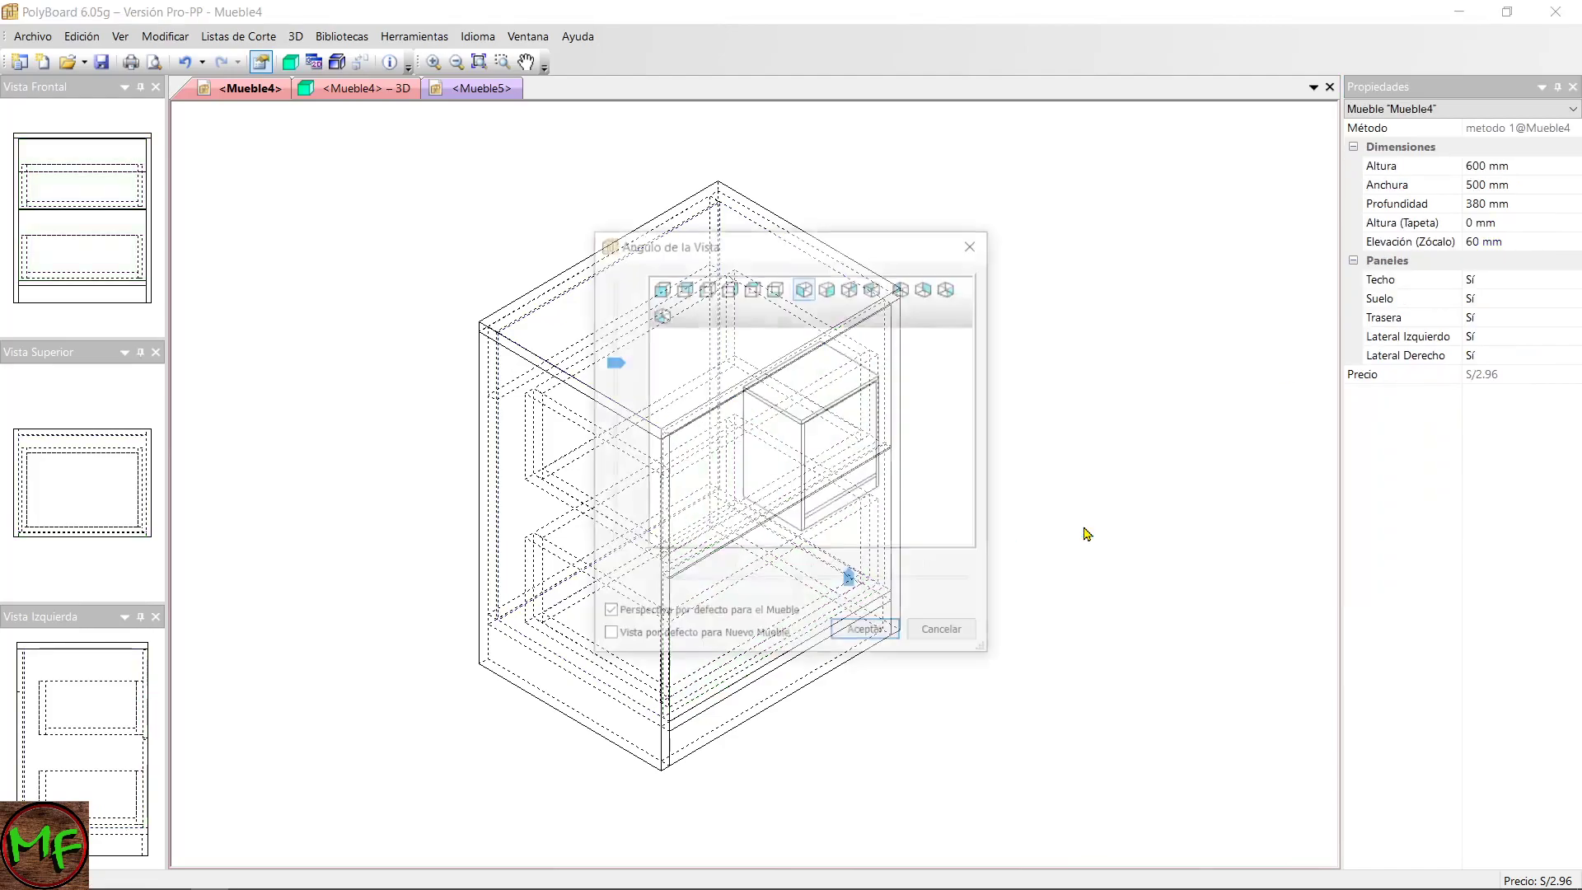
click(659, 286)
click(867, 633)
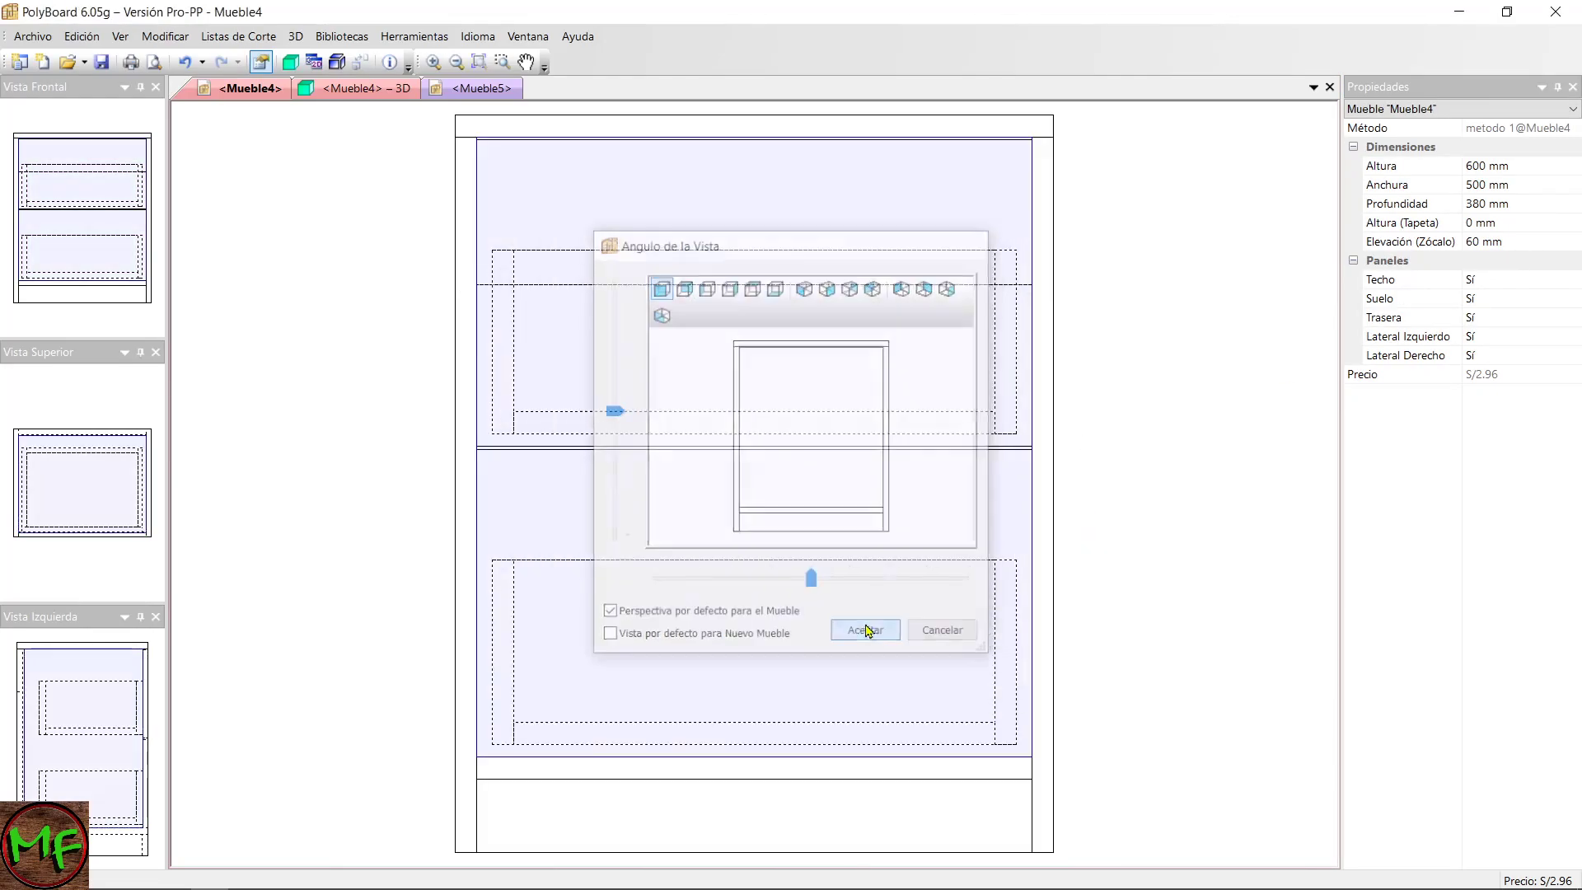
scroll(1015, 264, up, 5)
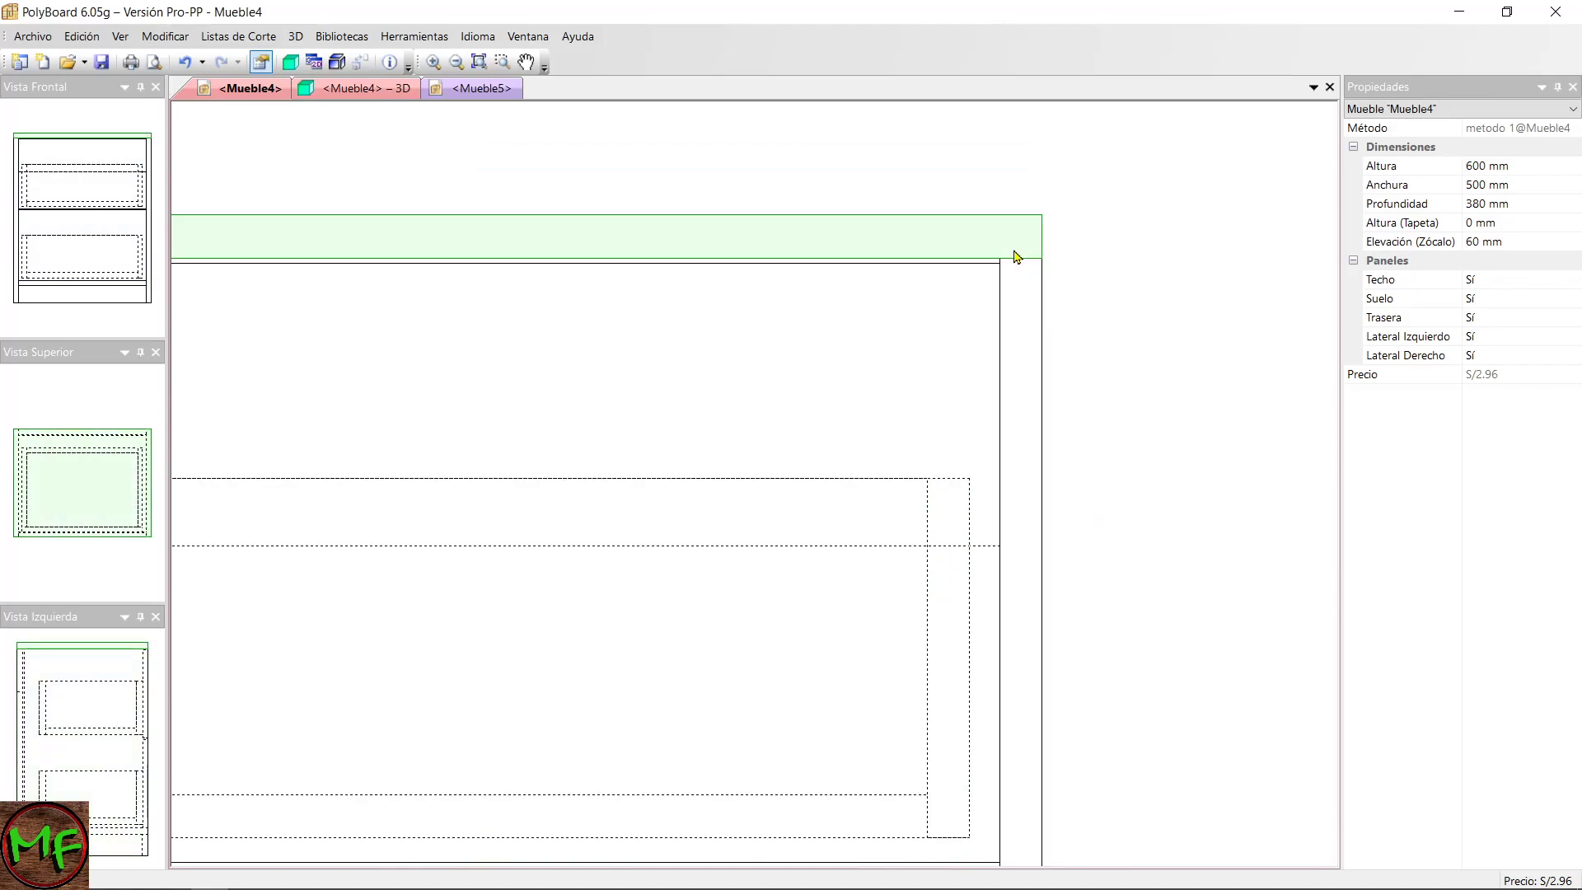
middle_drag(1015, 250, 1151, 326)
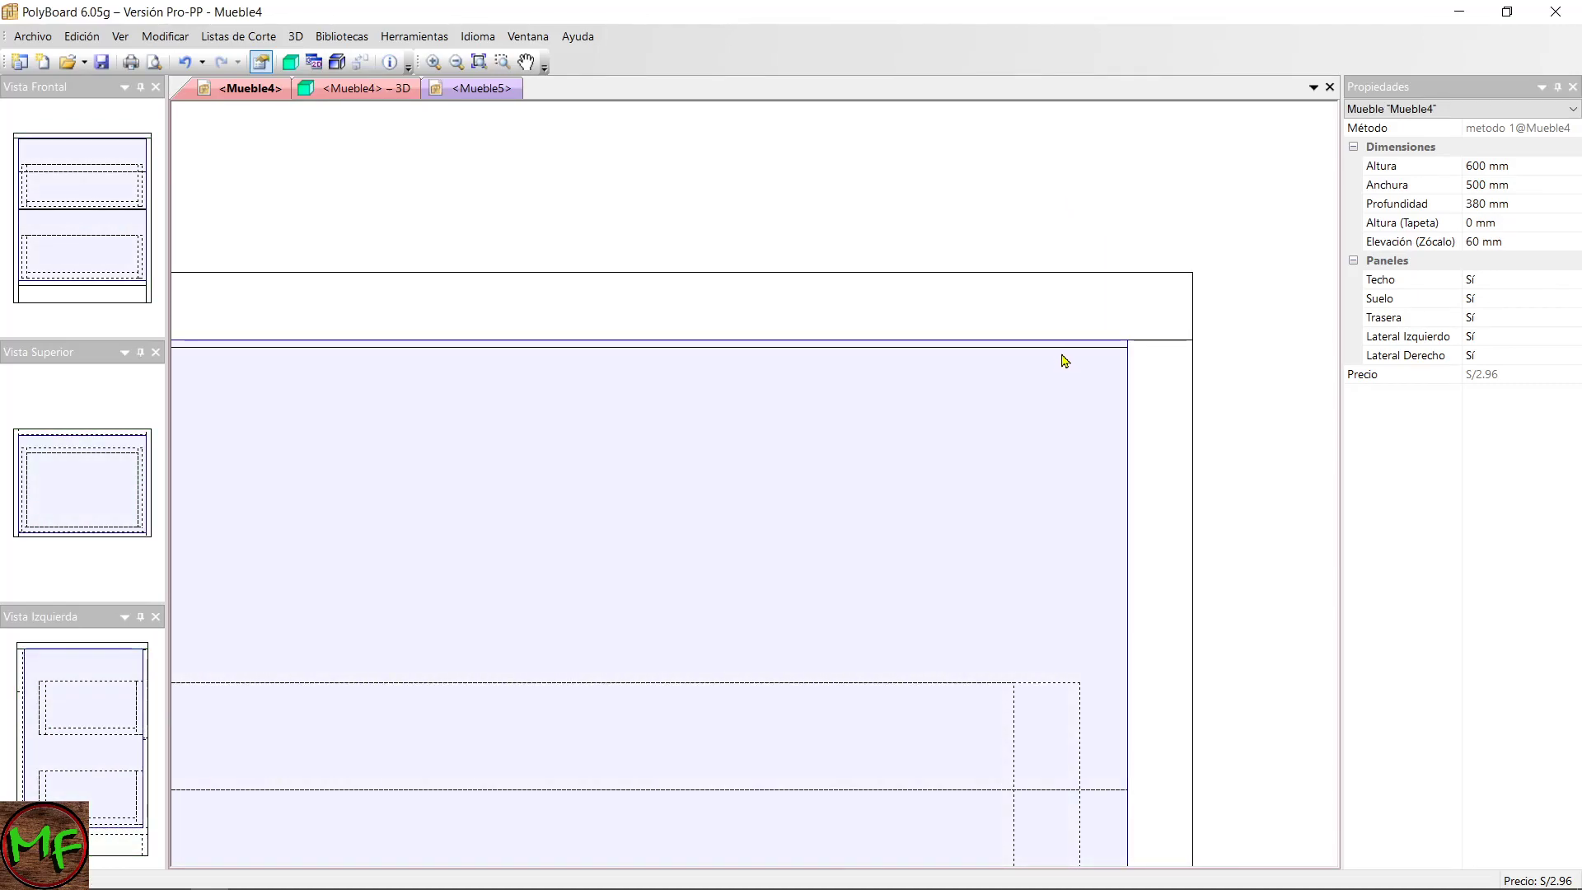
middle_drag(1087, 408, 947, 244)
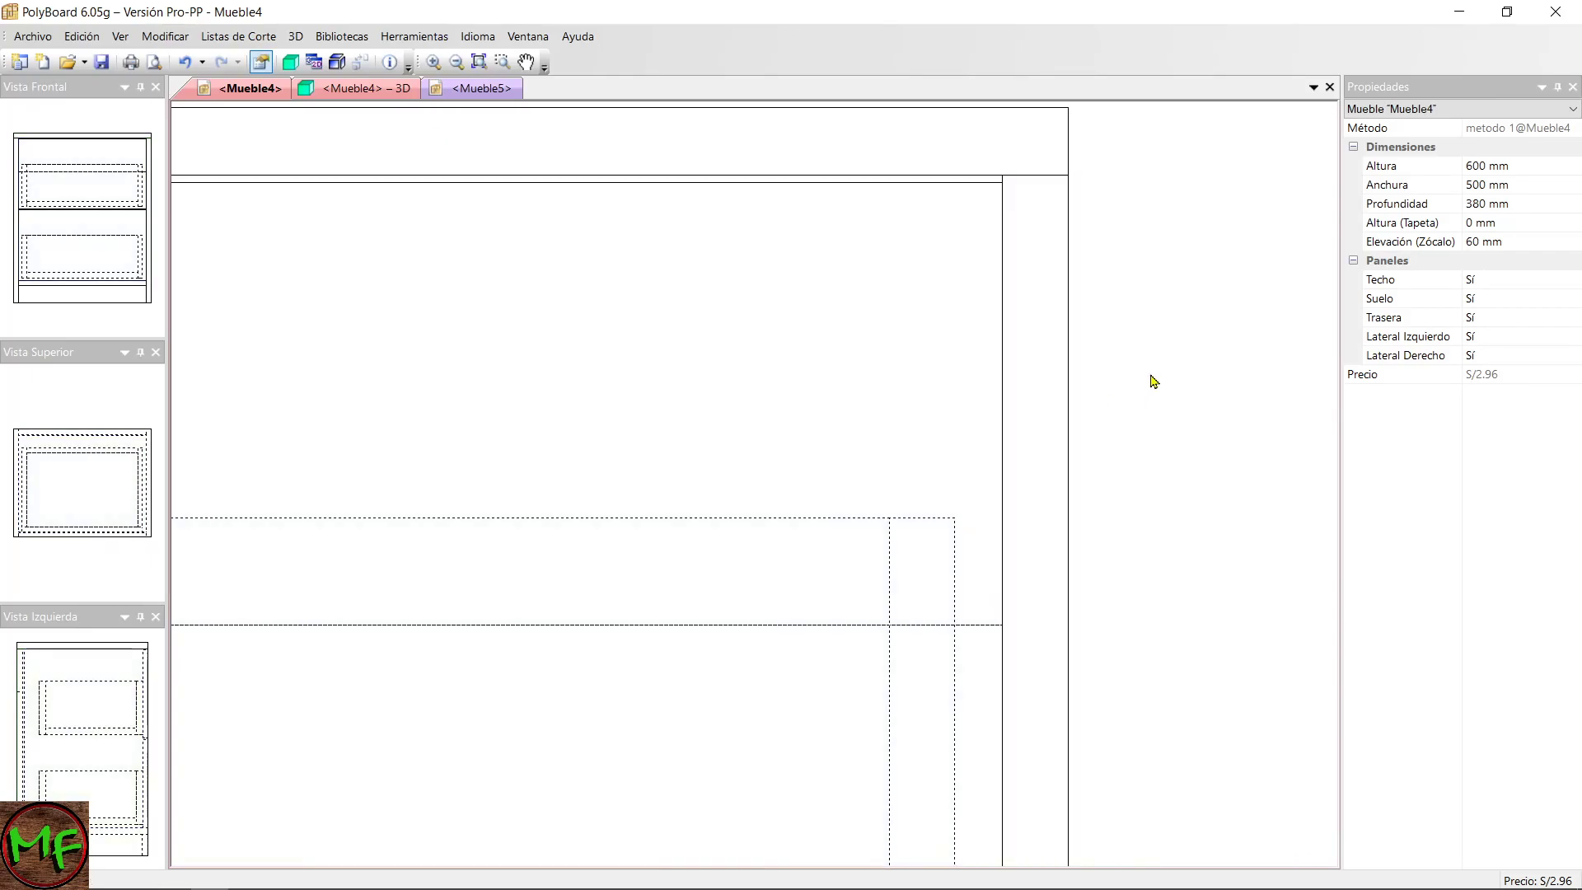
Set the drawer fronts' setback (Retraso) from the right side panel (Lateral Derecho) to 2 mm.
click(806, 563)
scroll(893, 522, down, 2)
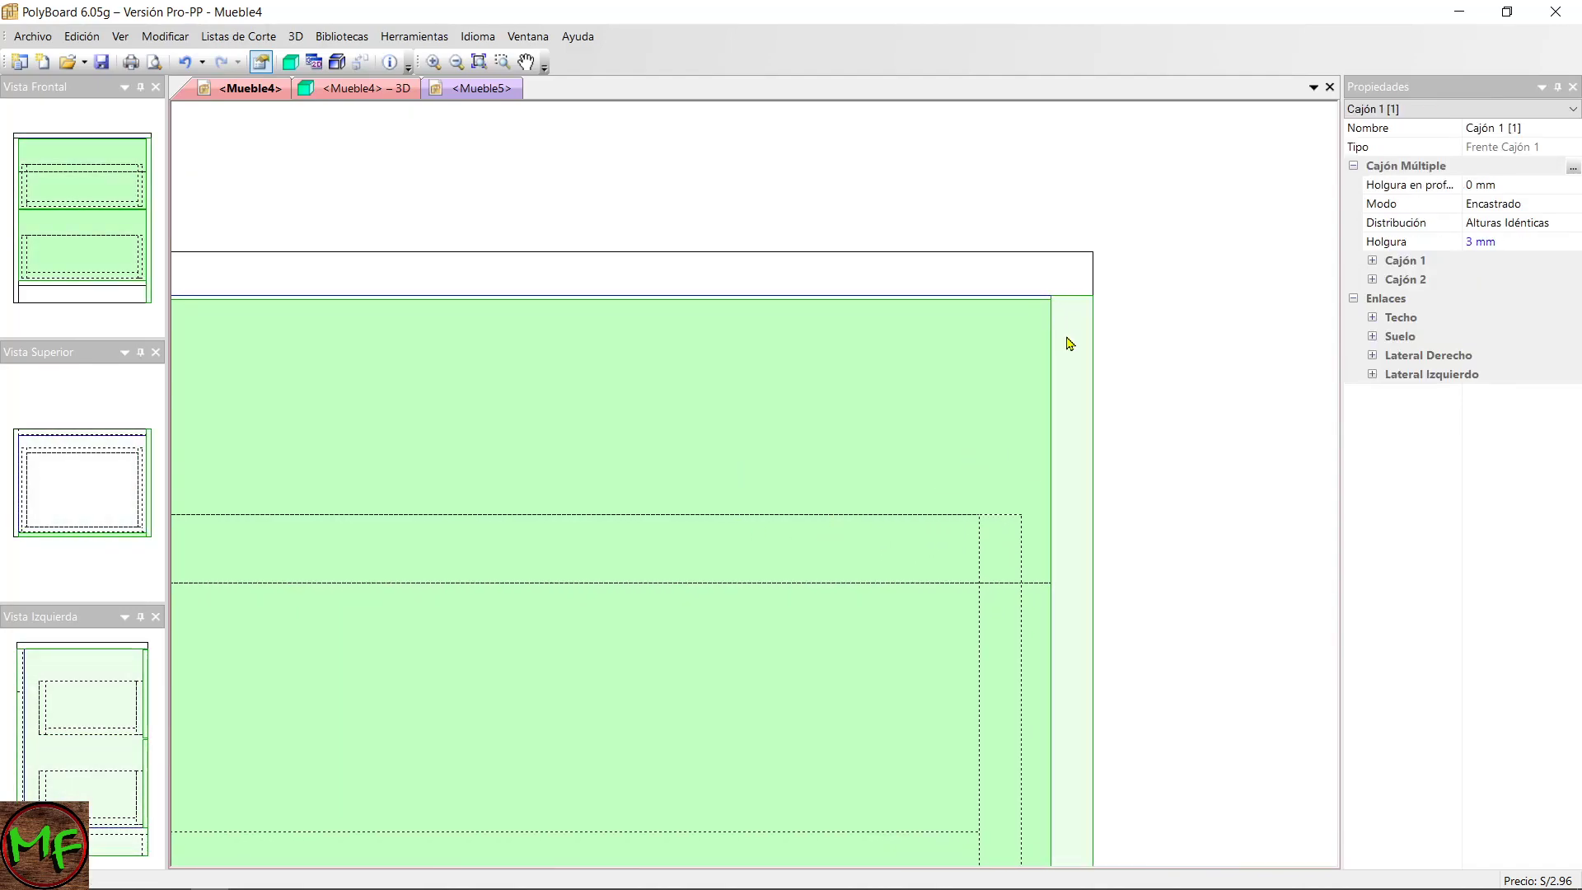
scroll(1063, 355, up, 3)
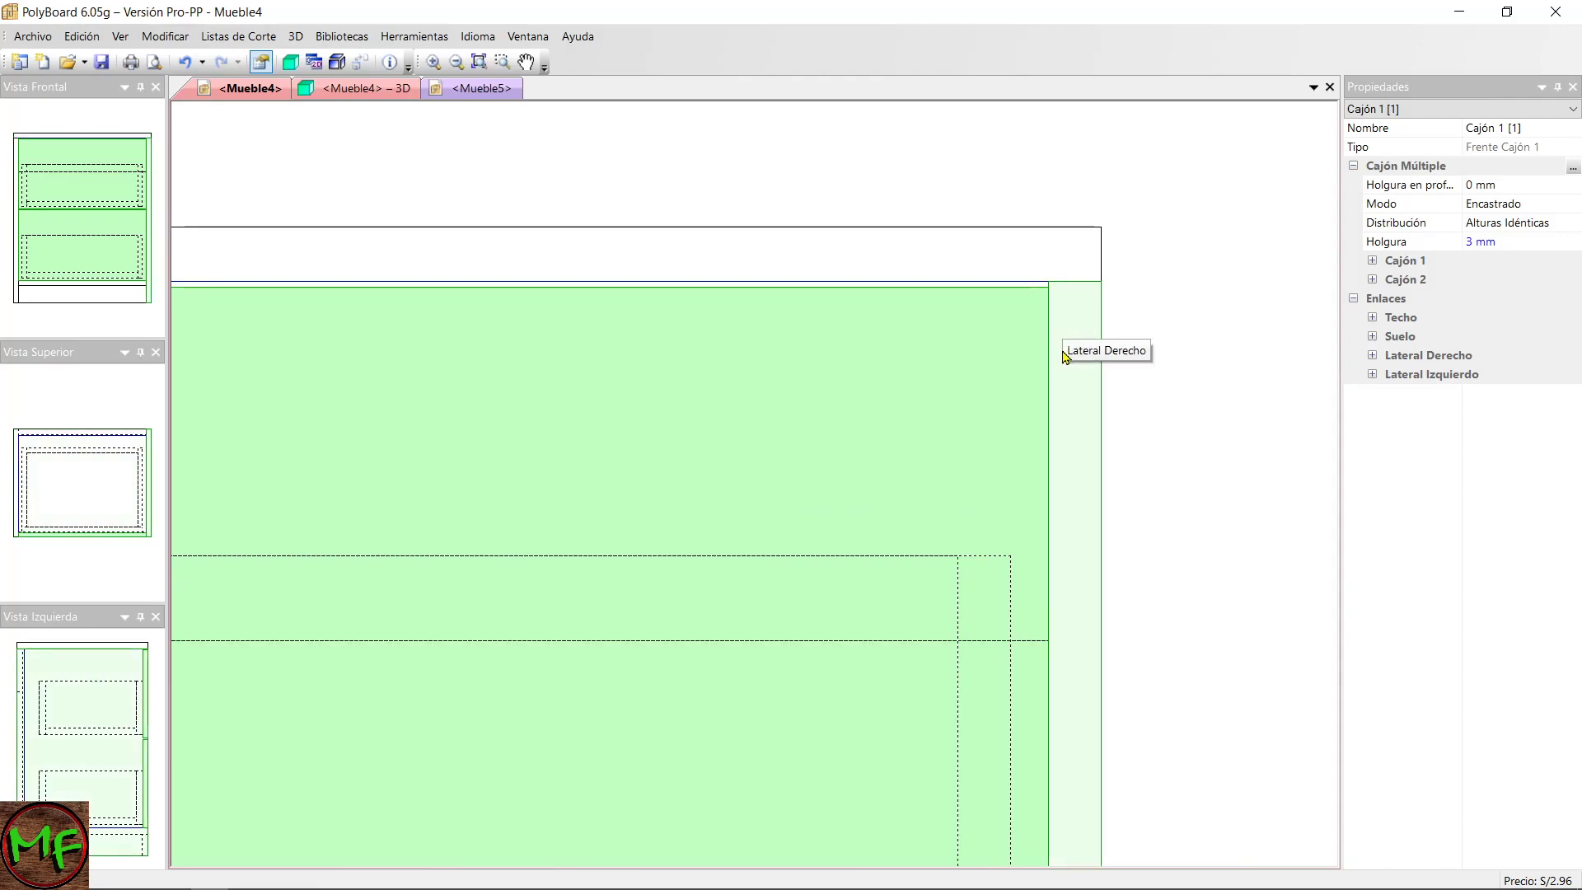
click(1373, 356)
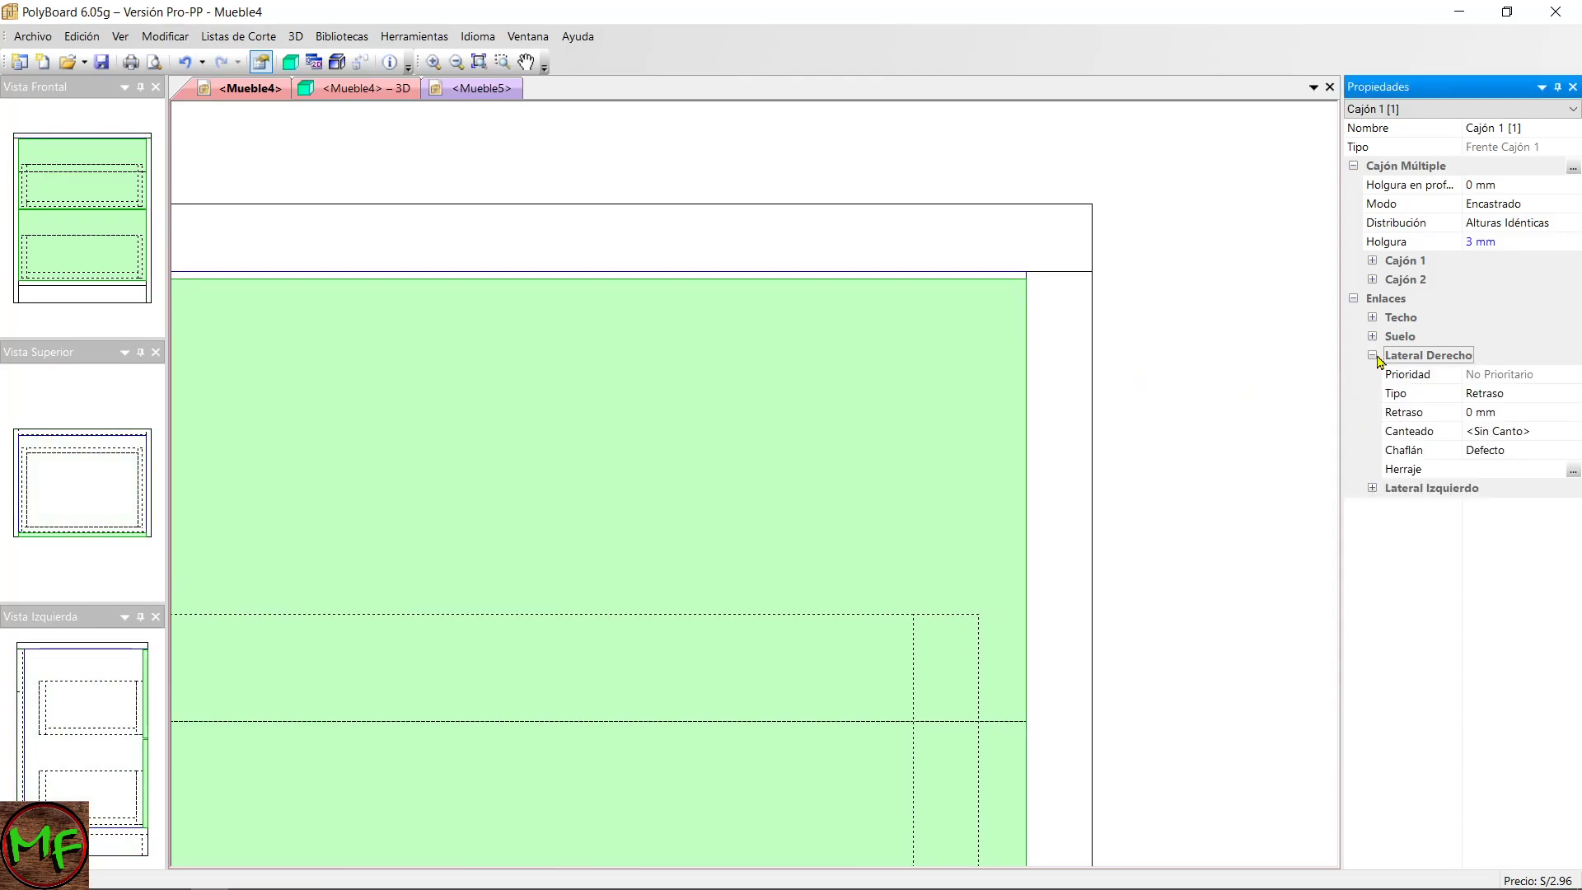
click(1487, 413)
text(2)
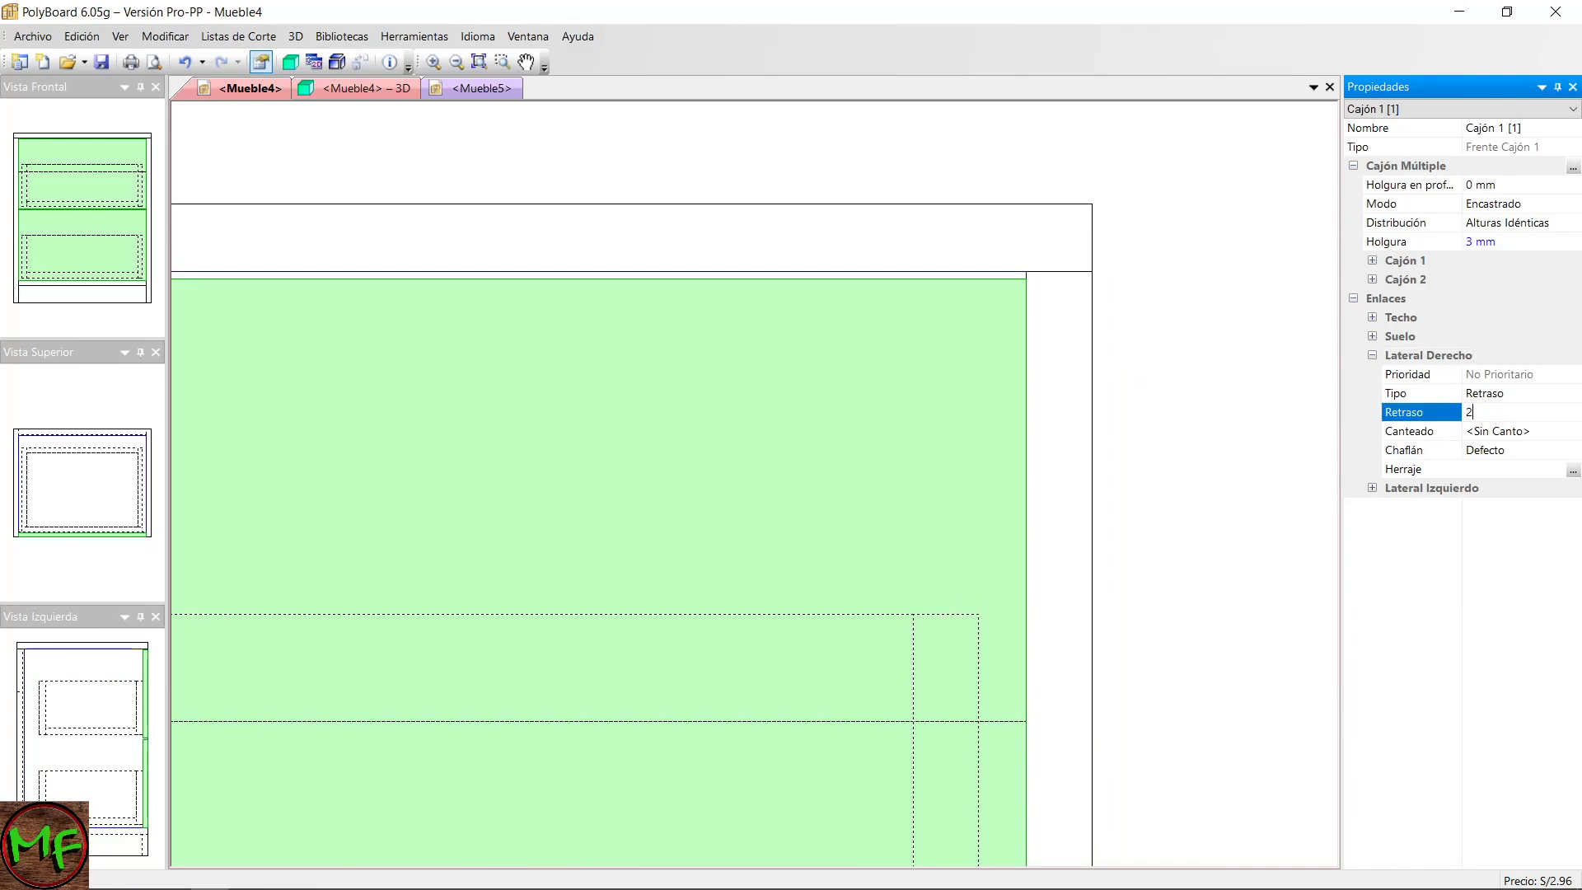
key(Return)
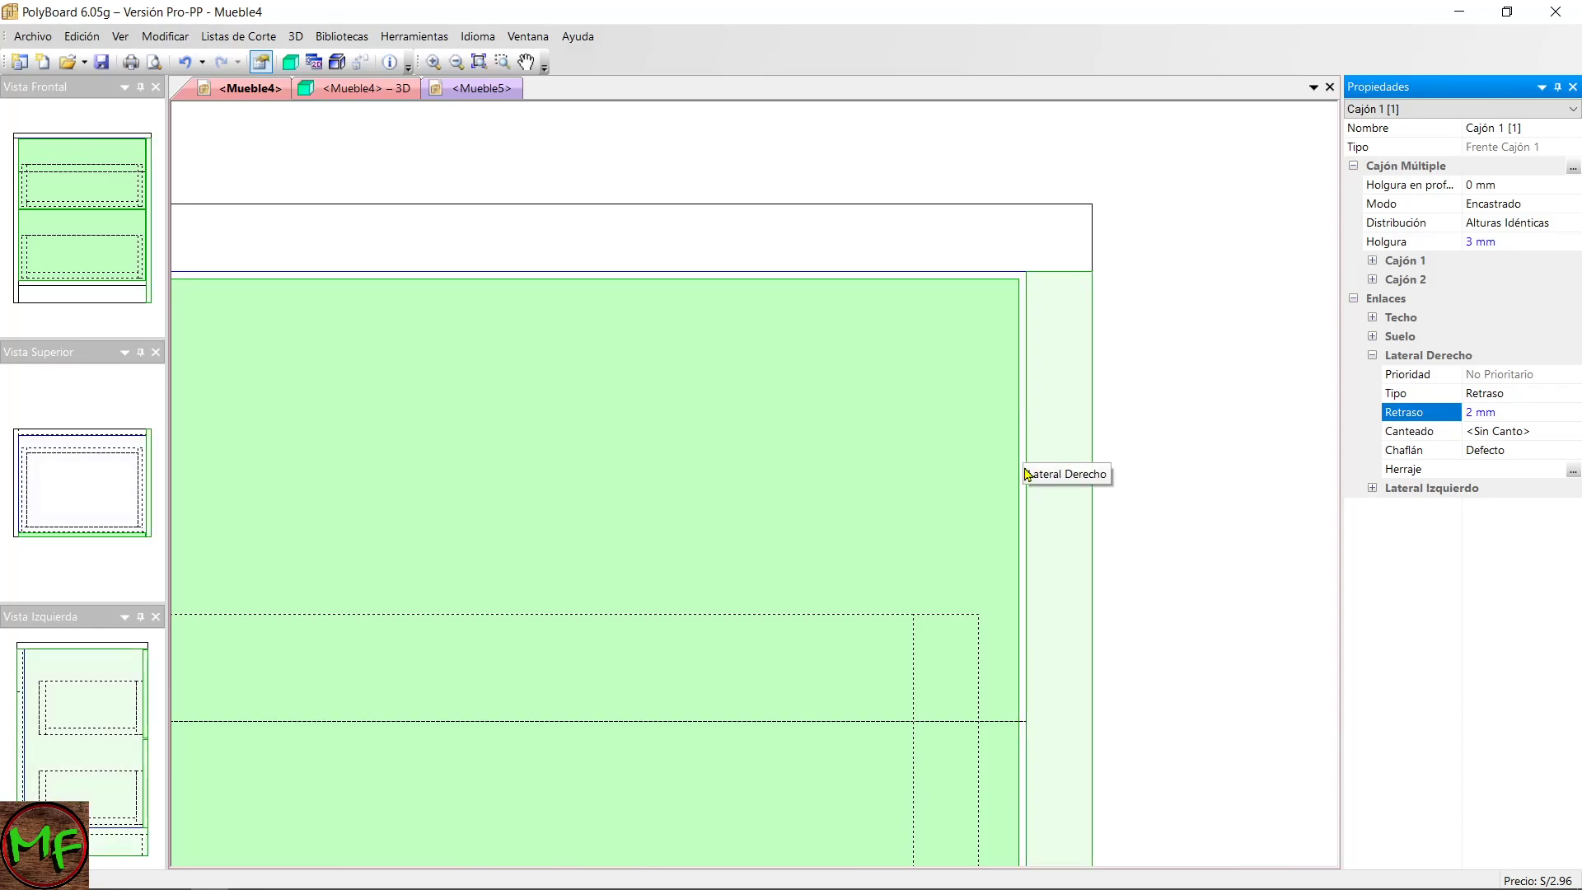
Set the drawer fronts' setback (Retraso) from the left side panel (Lateral Izquierdo) to 2 mm.
scroll(1025, 527, down, 1)
scroll(1025, 527, down, 3)
mouse_move(791, 435)
middle_down()
mouse_move(1180, 392)
mouse_move(773, 407)
mouse_move(698, 336)
middle_up()
scroll(901, 410, up, 2)
scroll(611, 322, up, 1)
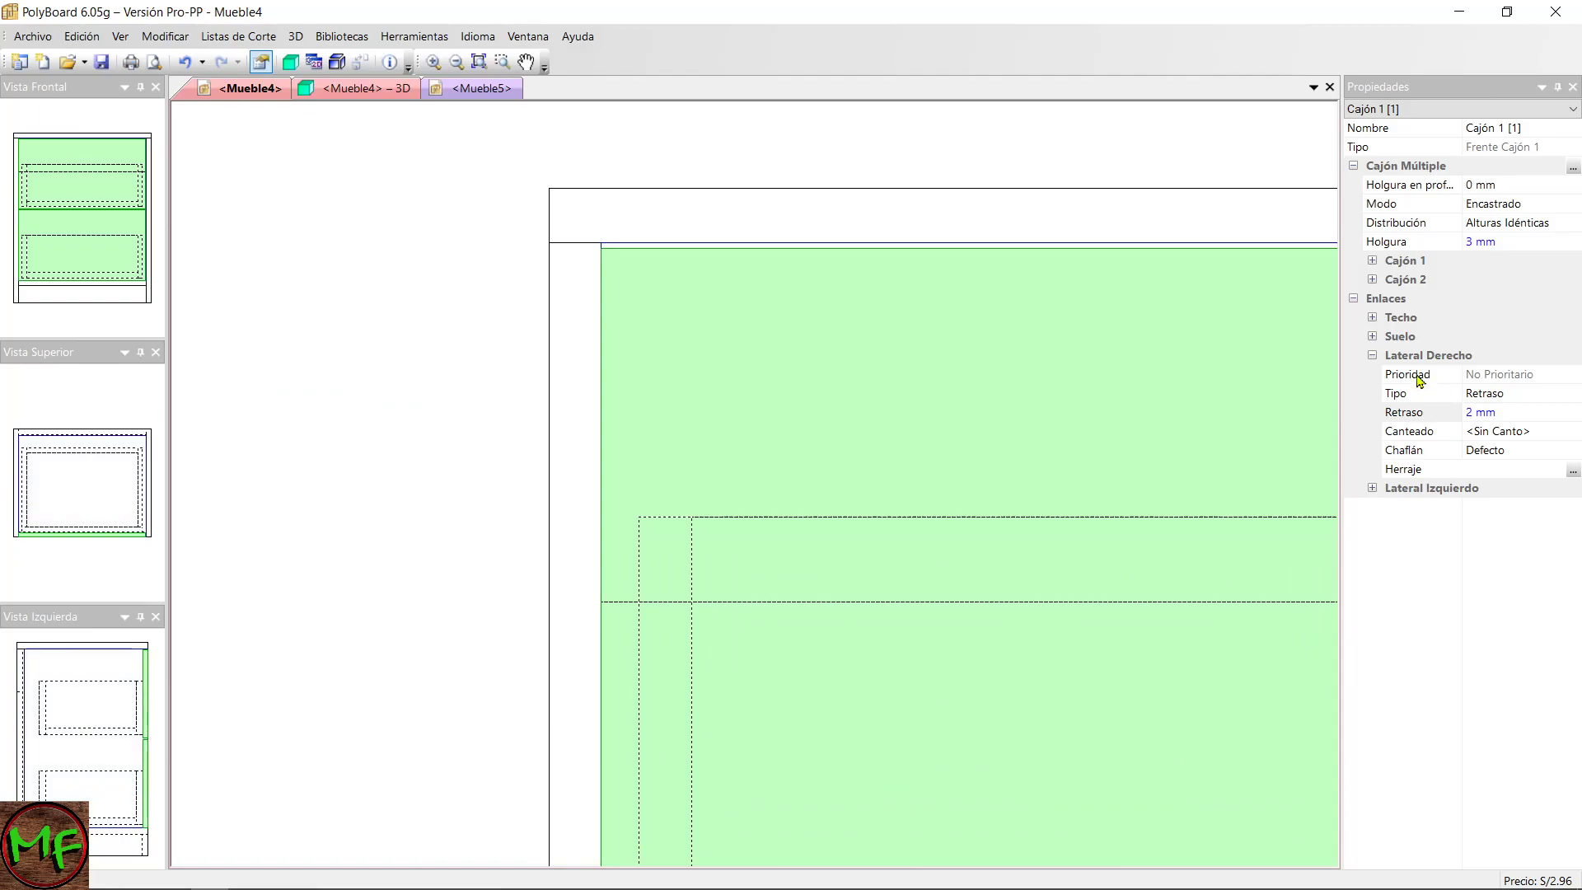
click(1373, 356)
click(1373, 374)
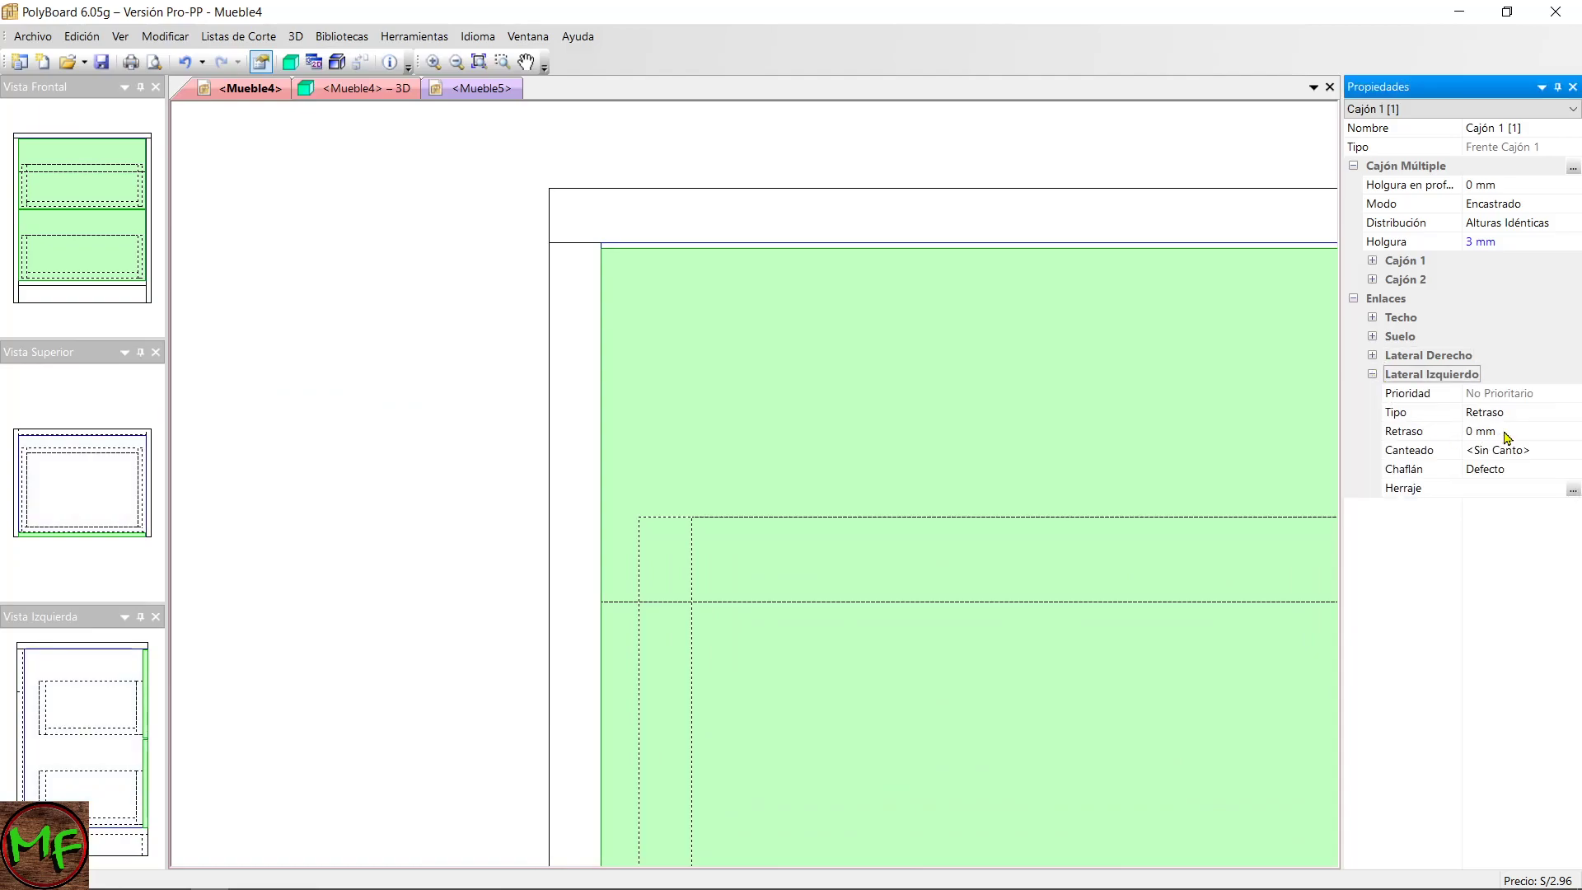
click(1435, 432)
text(2)
key(Return)
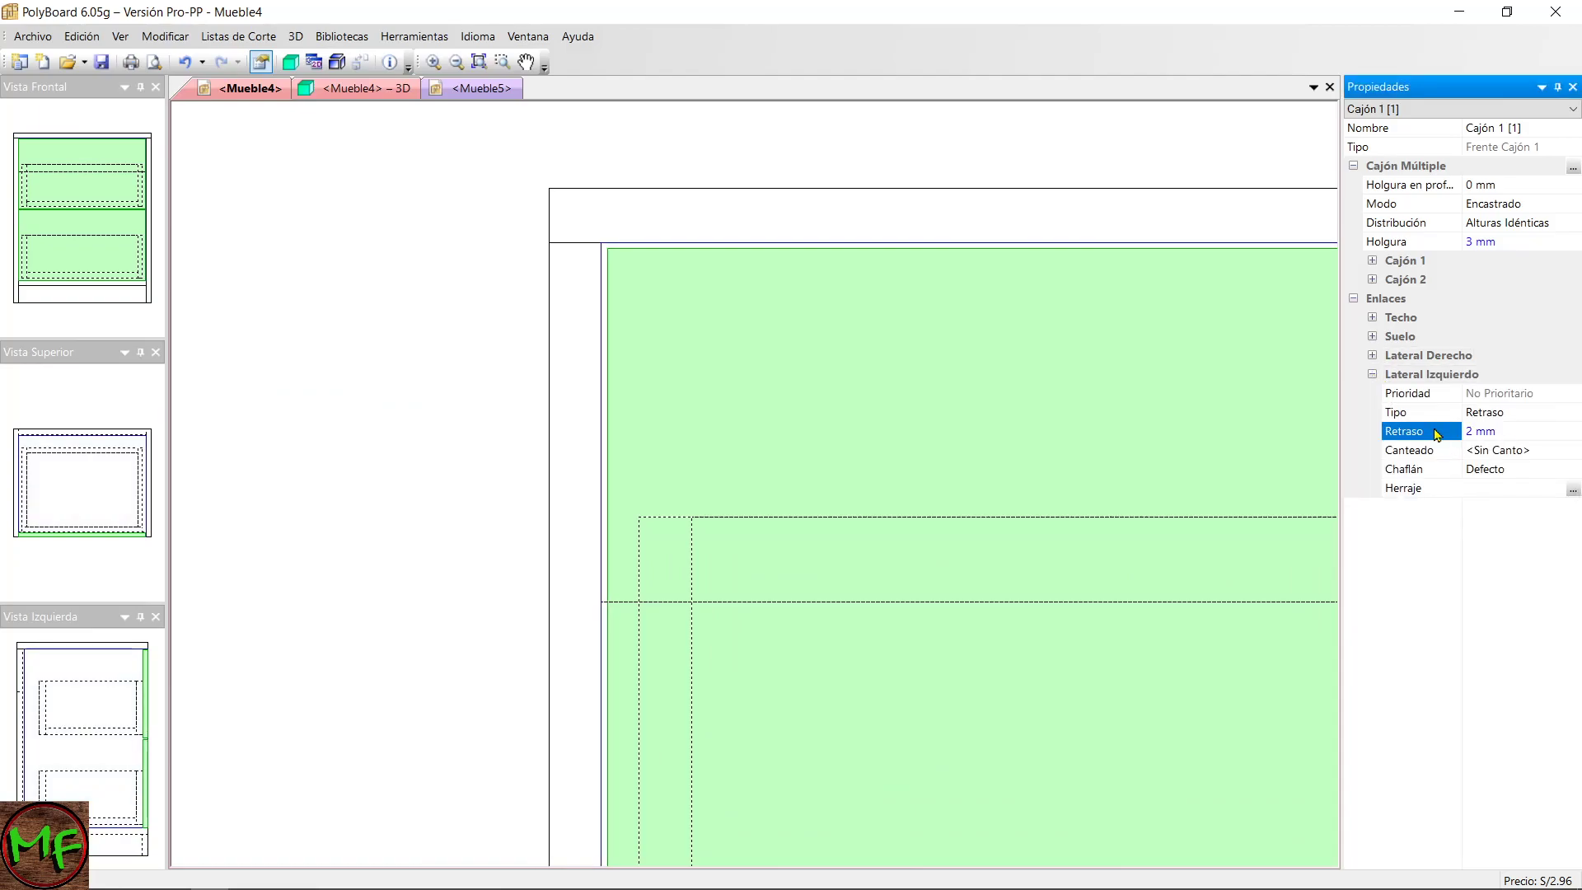
Set the drawer fronts' setback (Retraso) from the cabinet floor (Suelo) to 2 mm.
scroll(628, 368, down, 3)
middle_drag(736, 414, 574, 227)
middle_drag(715, 437, 731, 301)
middle_drag(769, 484, 773, 397)
scroll(817, 564, up, 2)
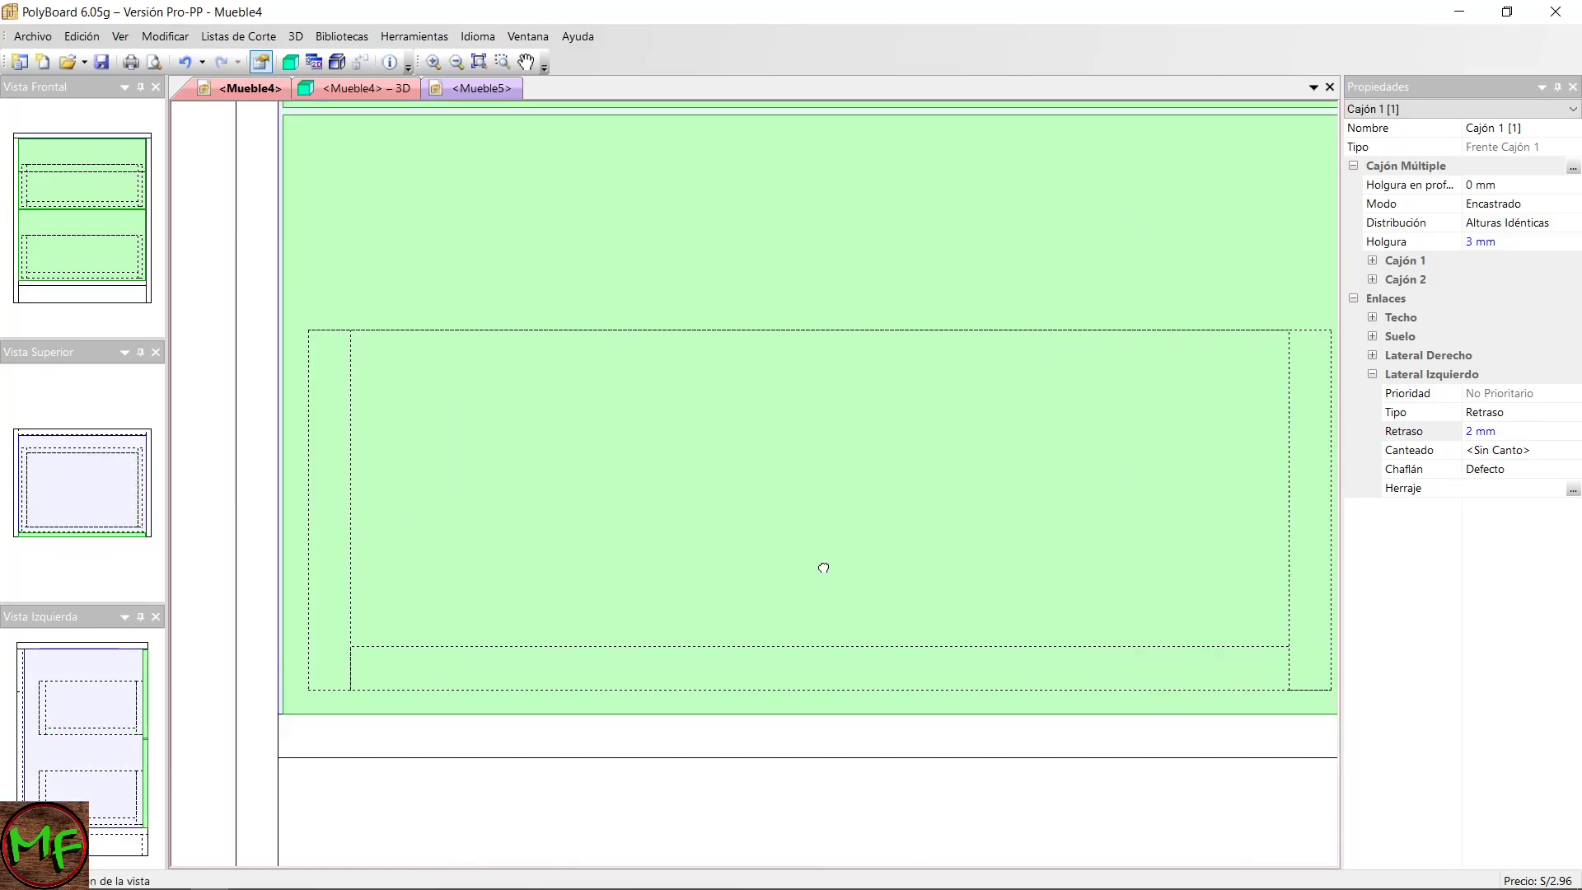
middle_drag(822, 571, 796, 462)
middle_drag(707, 610, 692, 553)
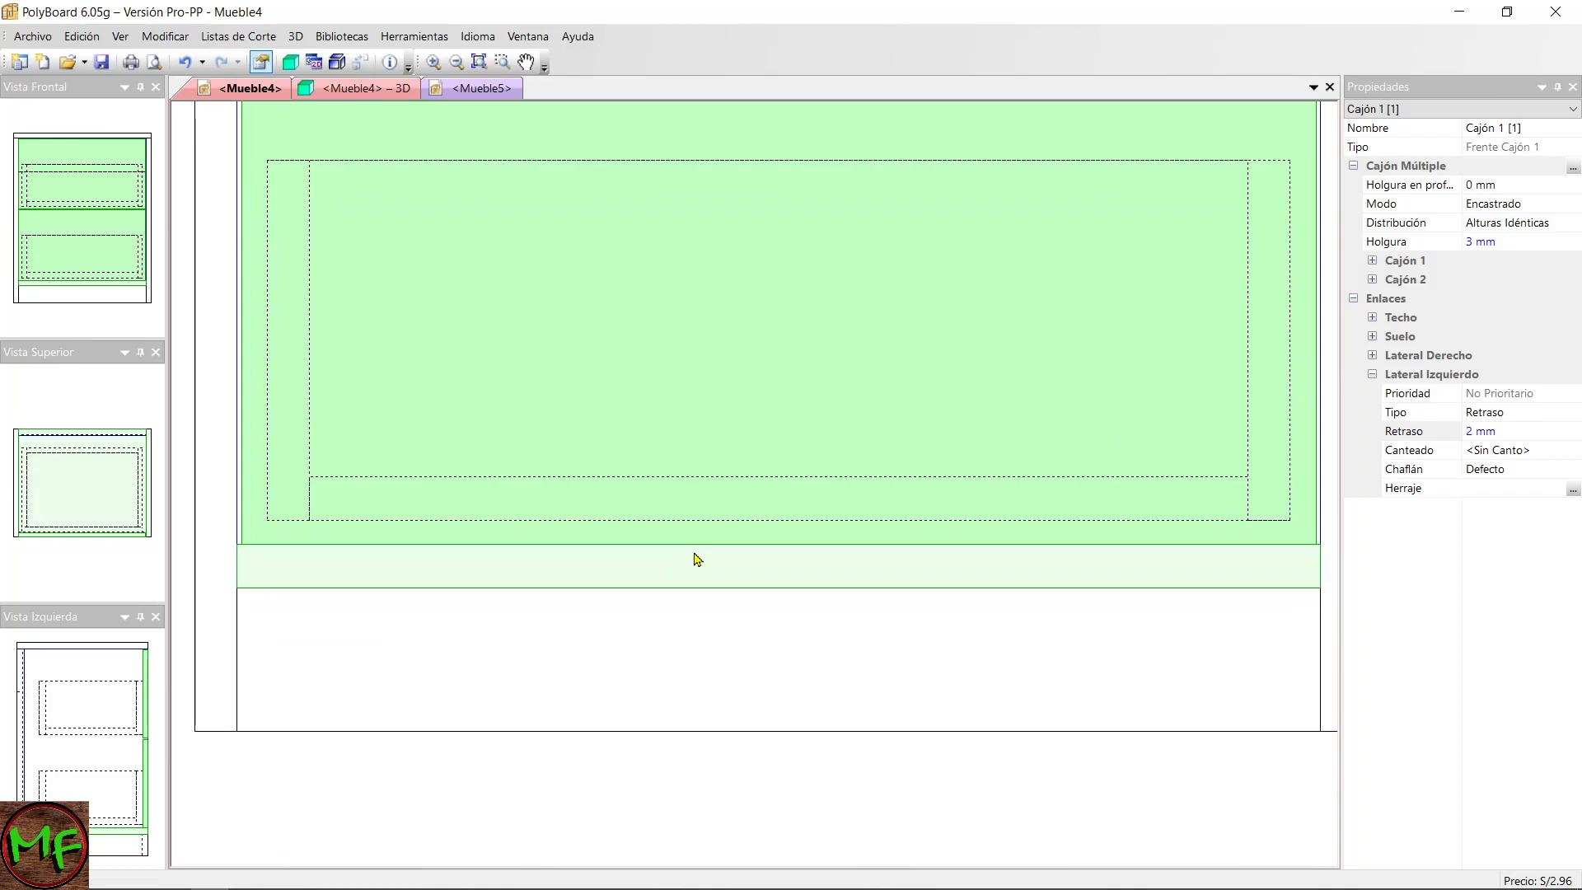
click(1372, 374)
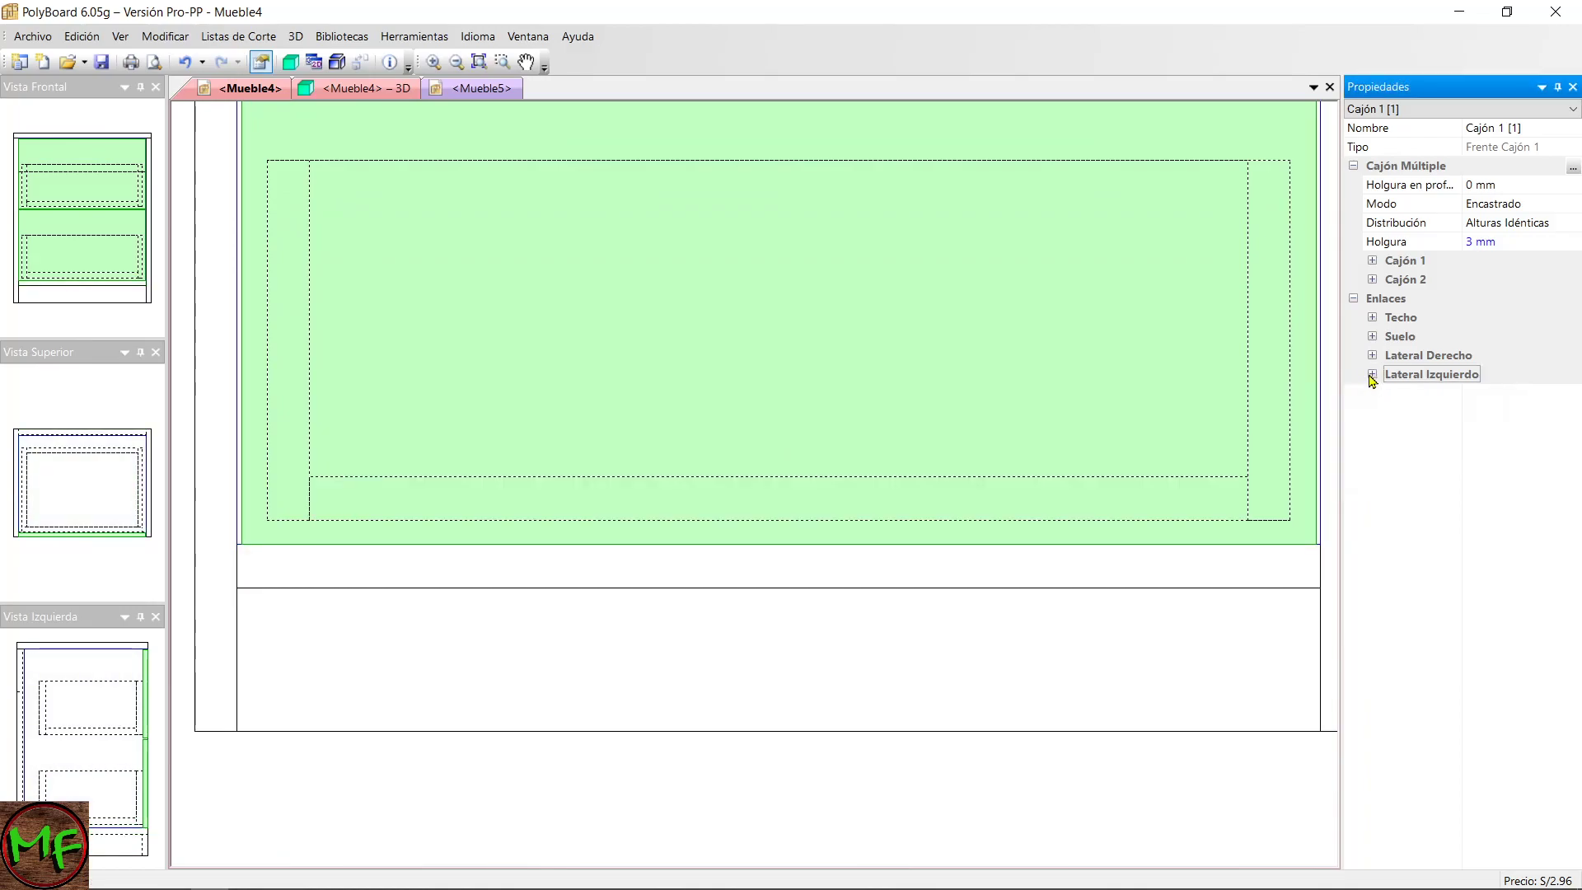
click(1372, 337)
click(1514, 393)
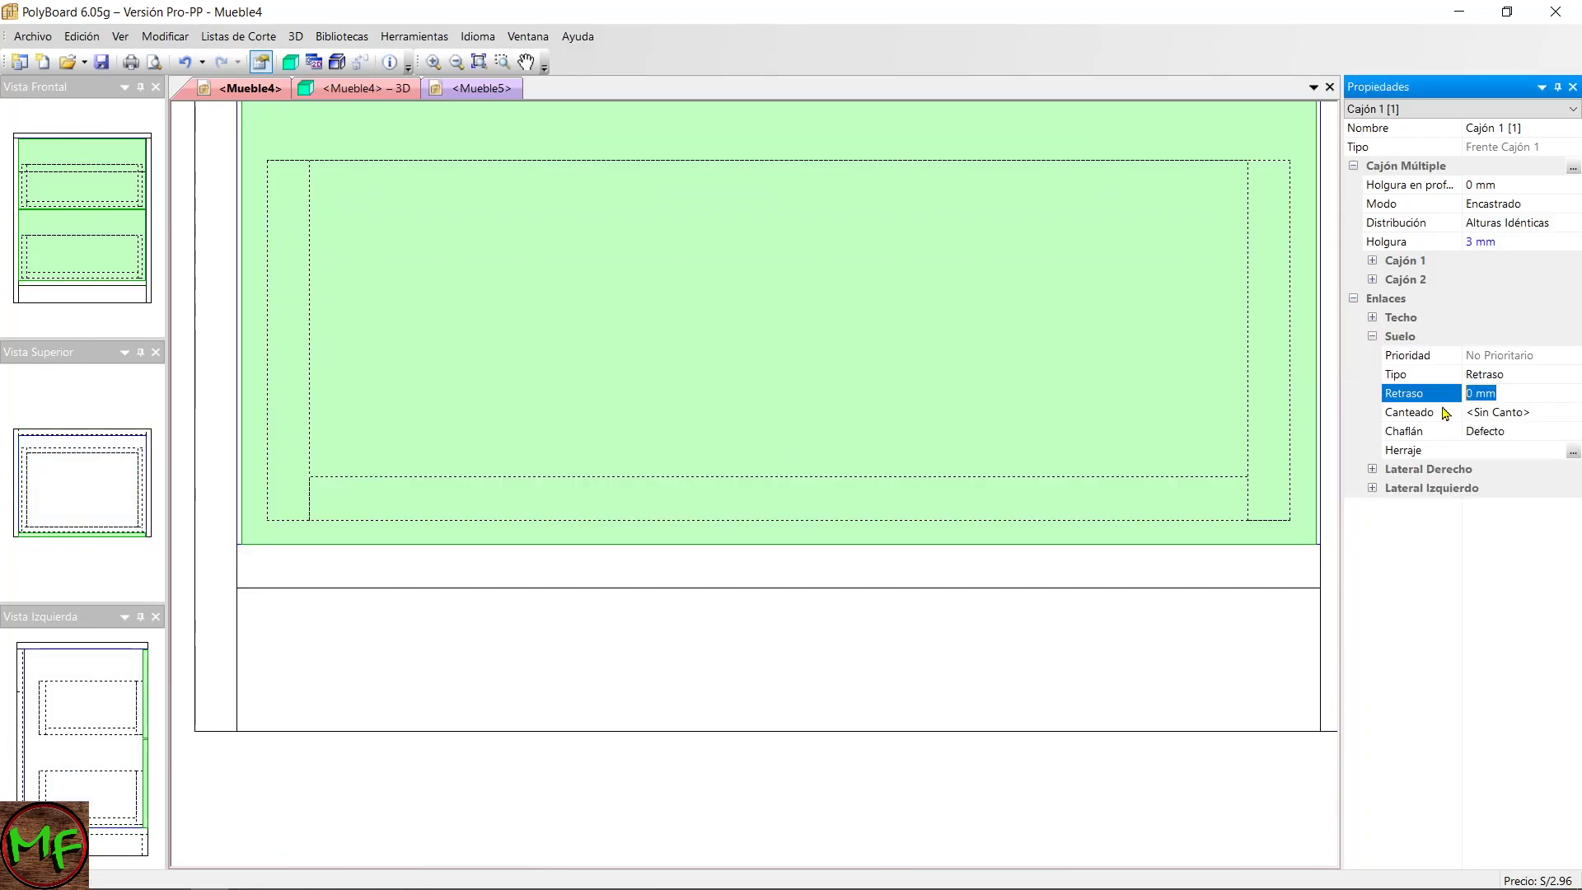
text(2)
key(Return)
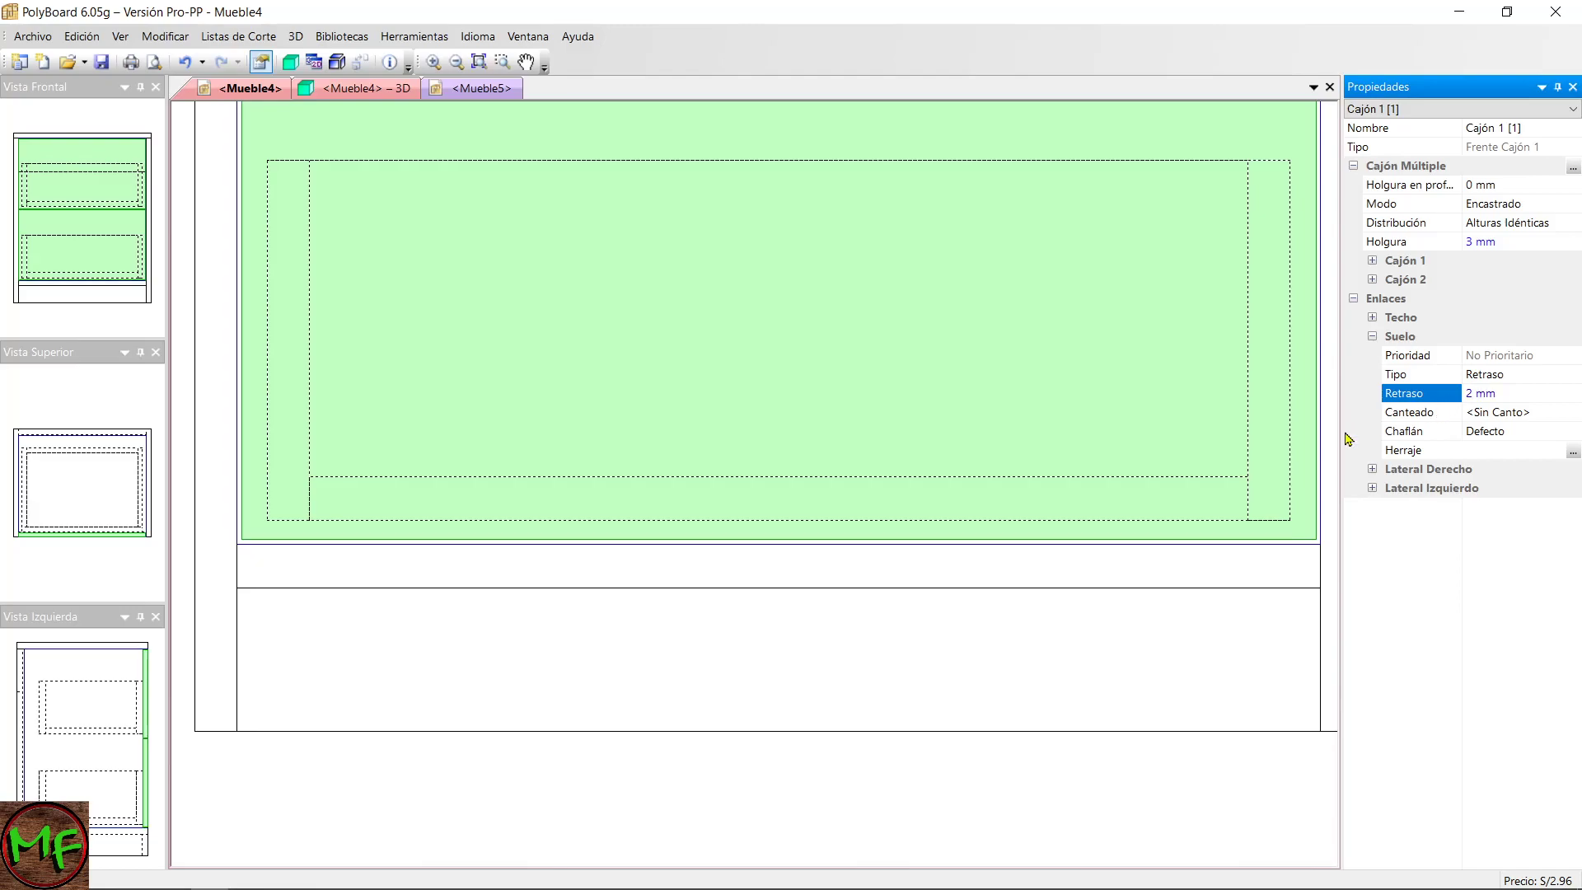
Inspect the clearances around and between the drawer fronts in the front drawing and the 3D view.
scroll(681, 552, down, 1)
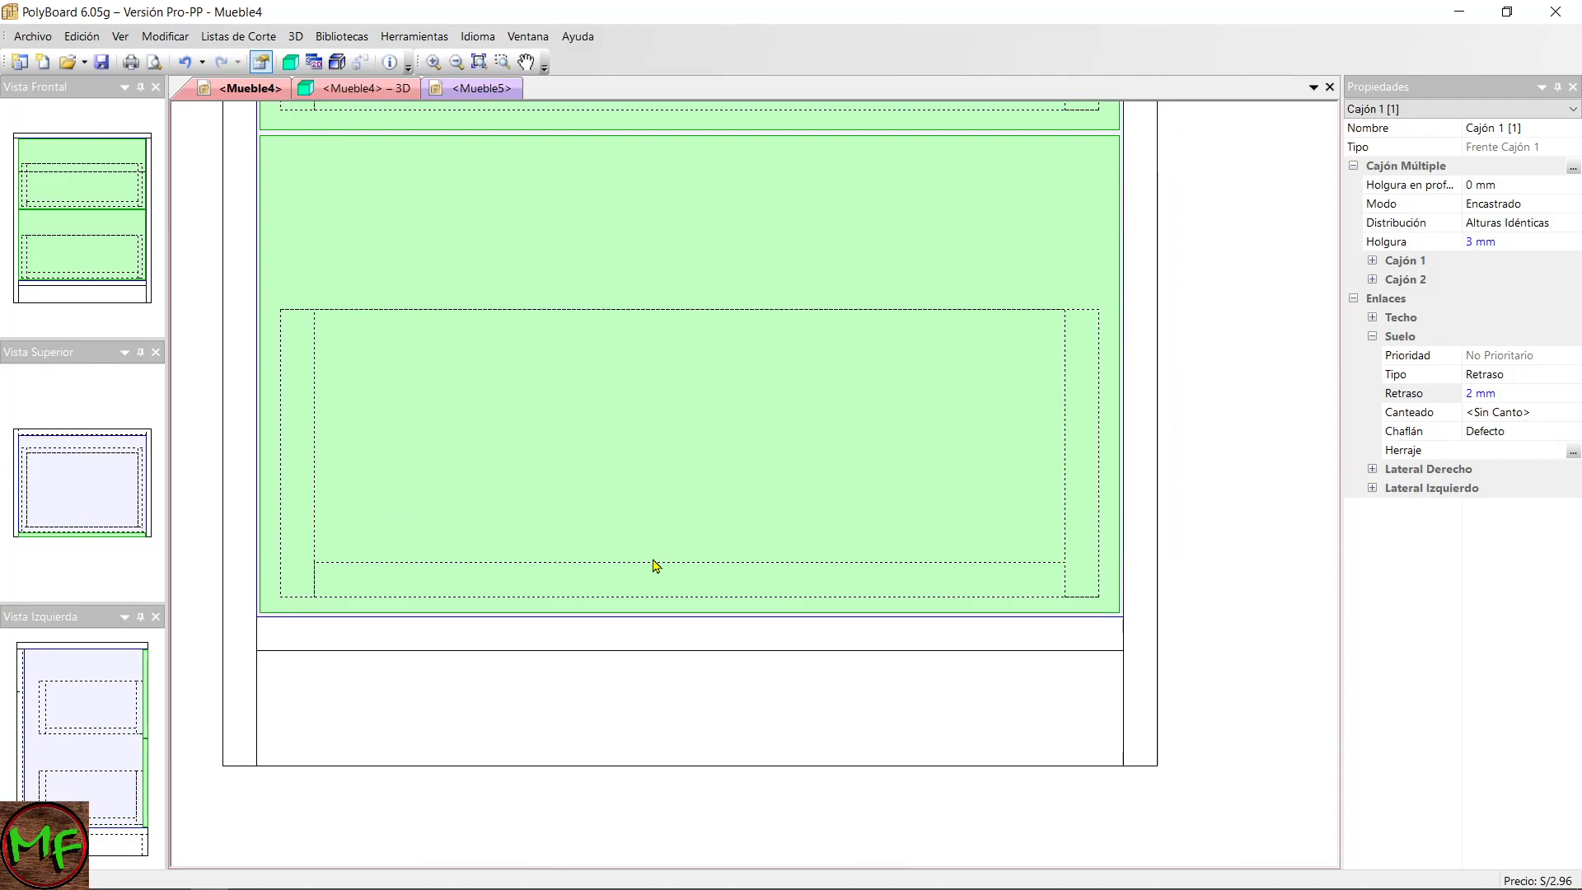
scroll(755, 581, up, 1)
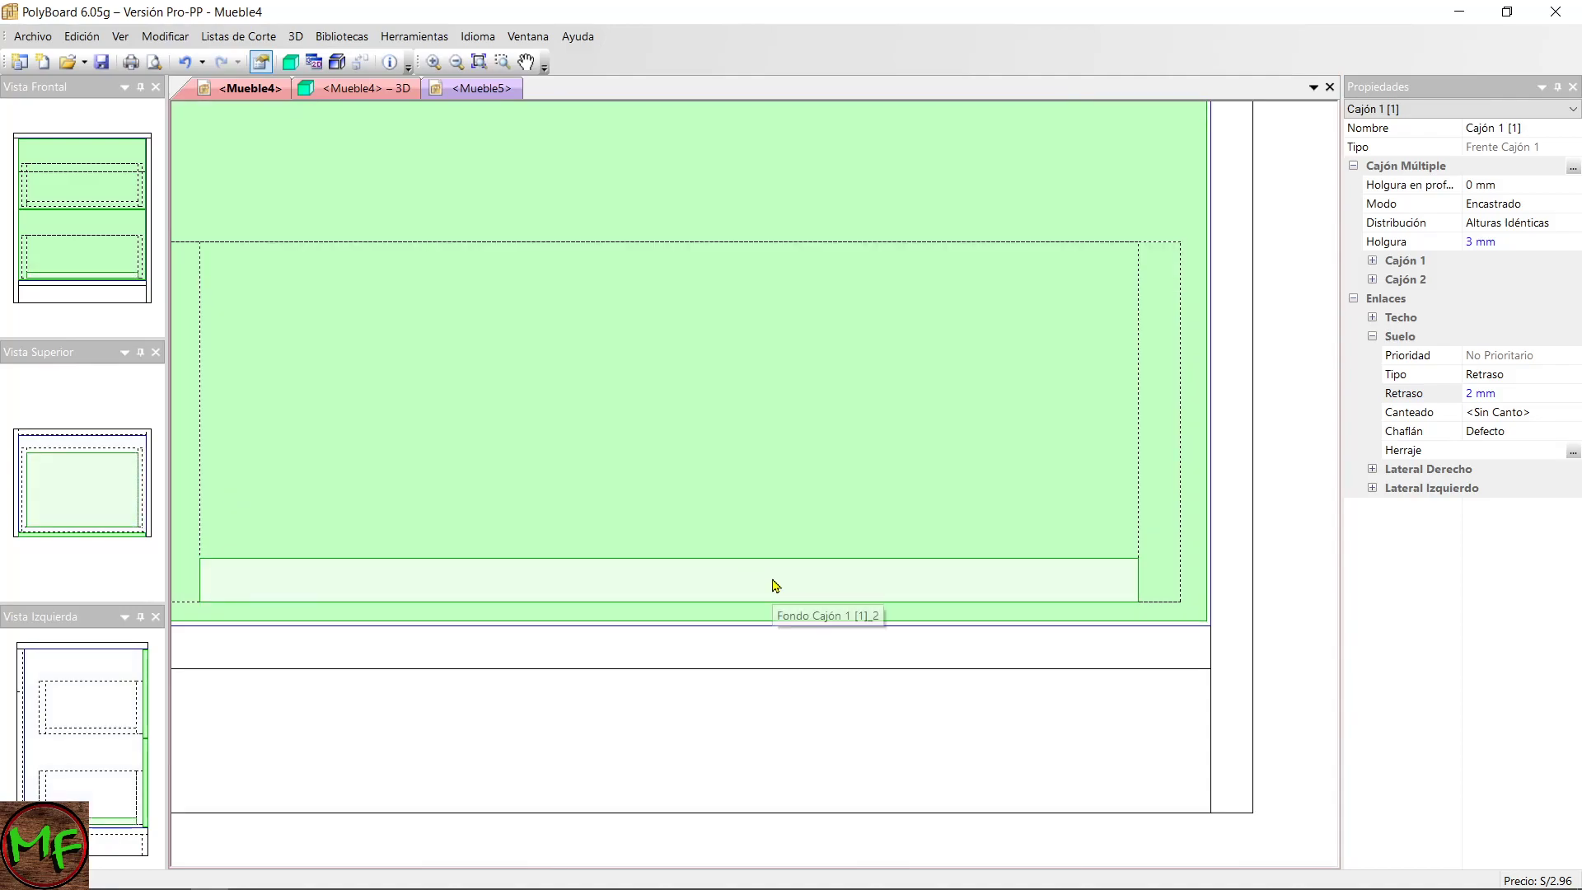
scroll(827, 512, down, 1)
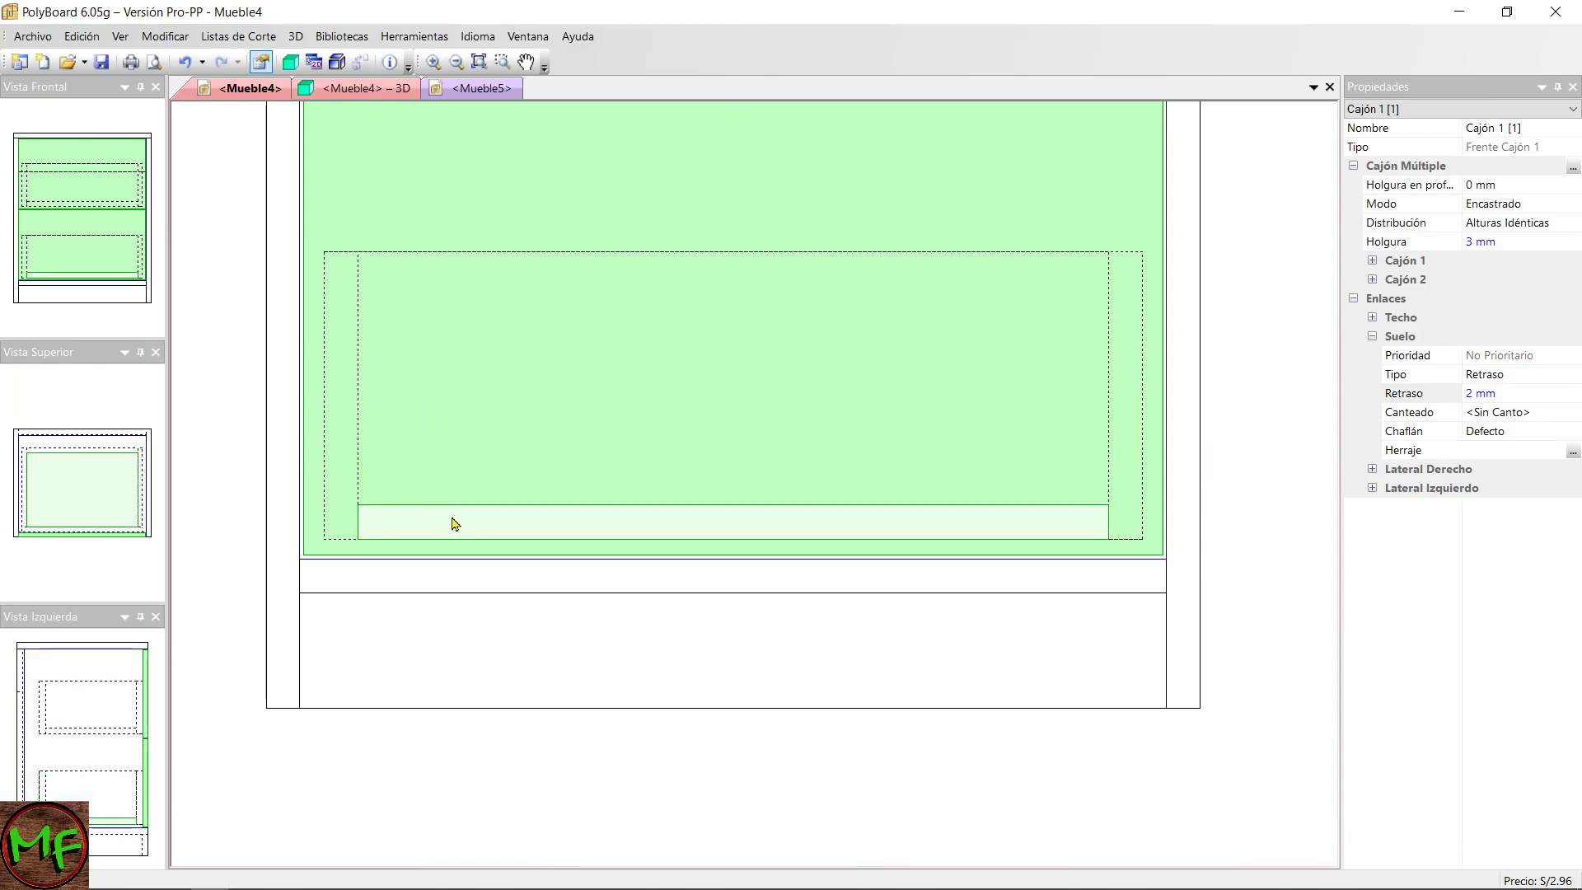
scroll(452, 525, down, 4)
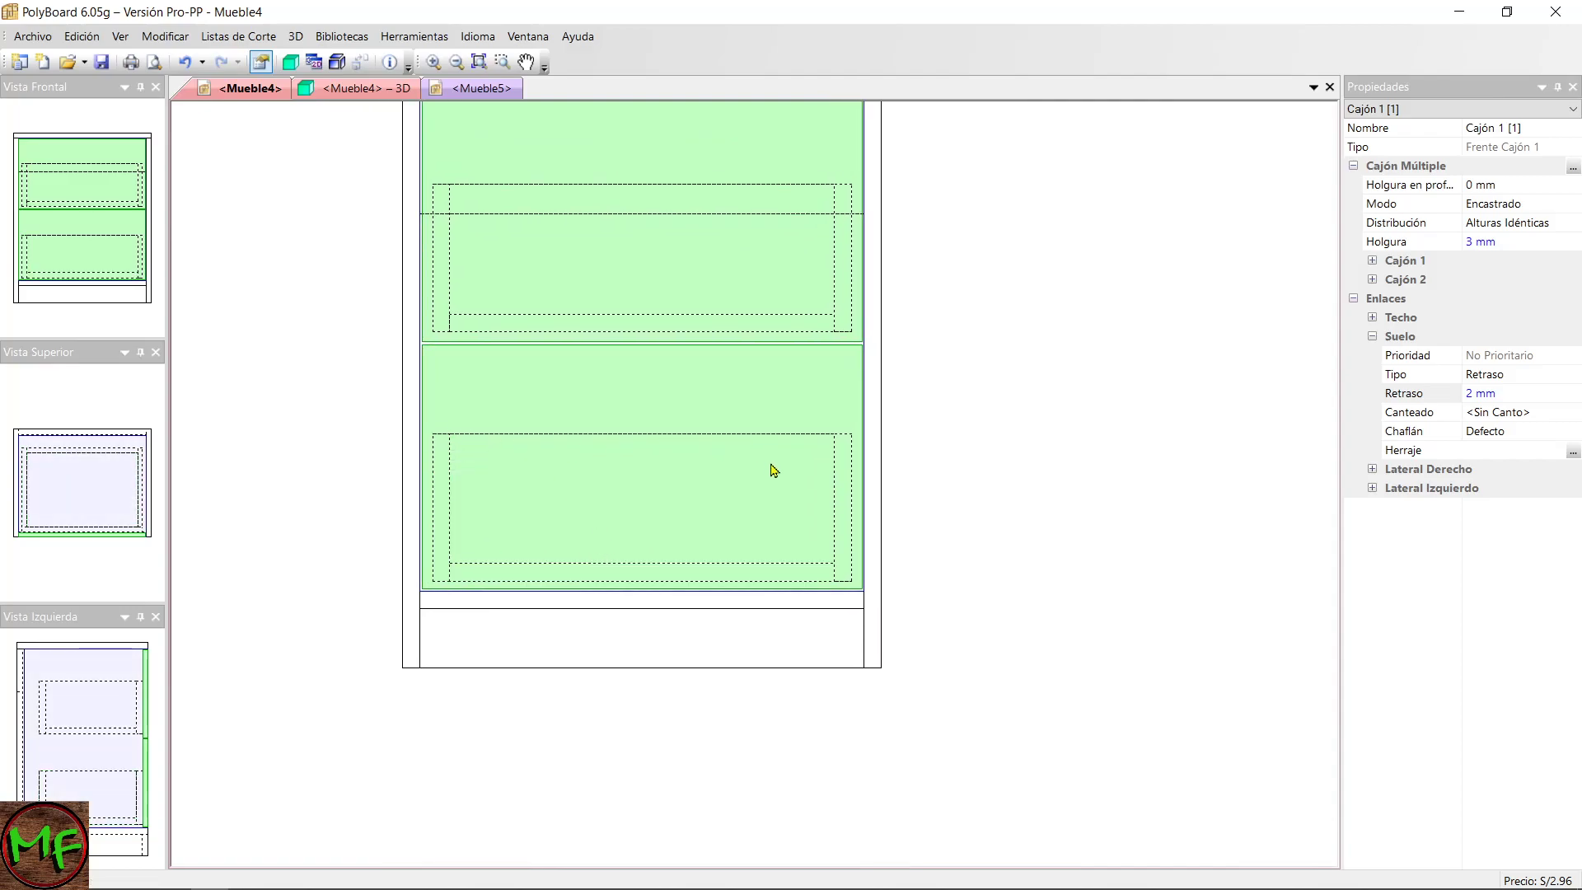
scroll(688, 475, down, 2)
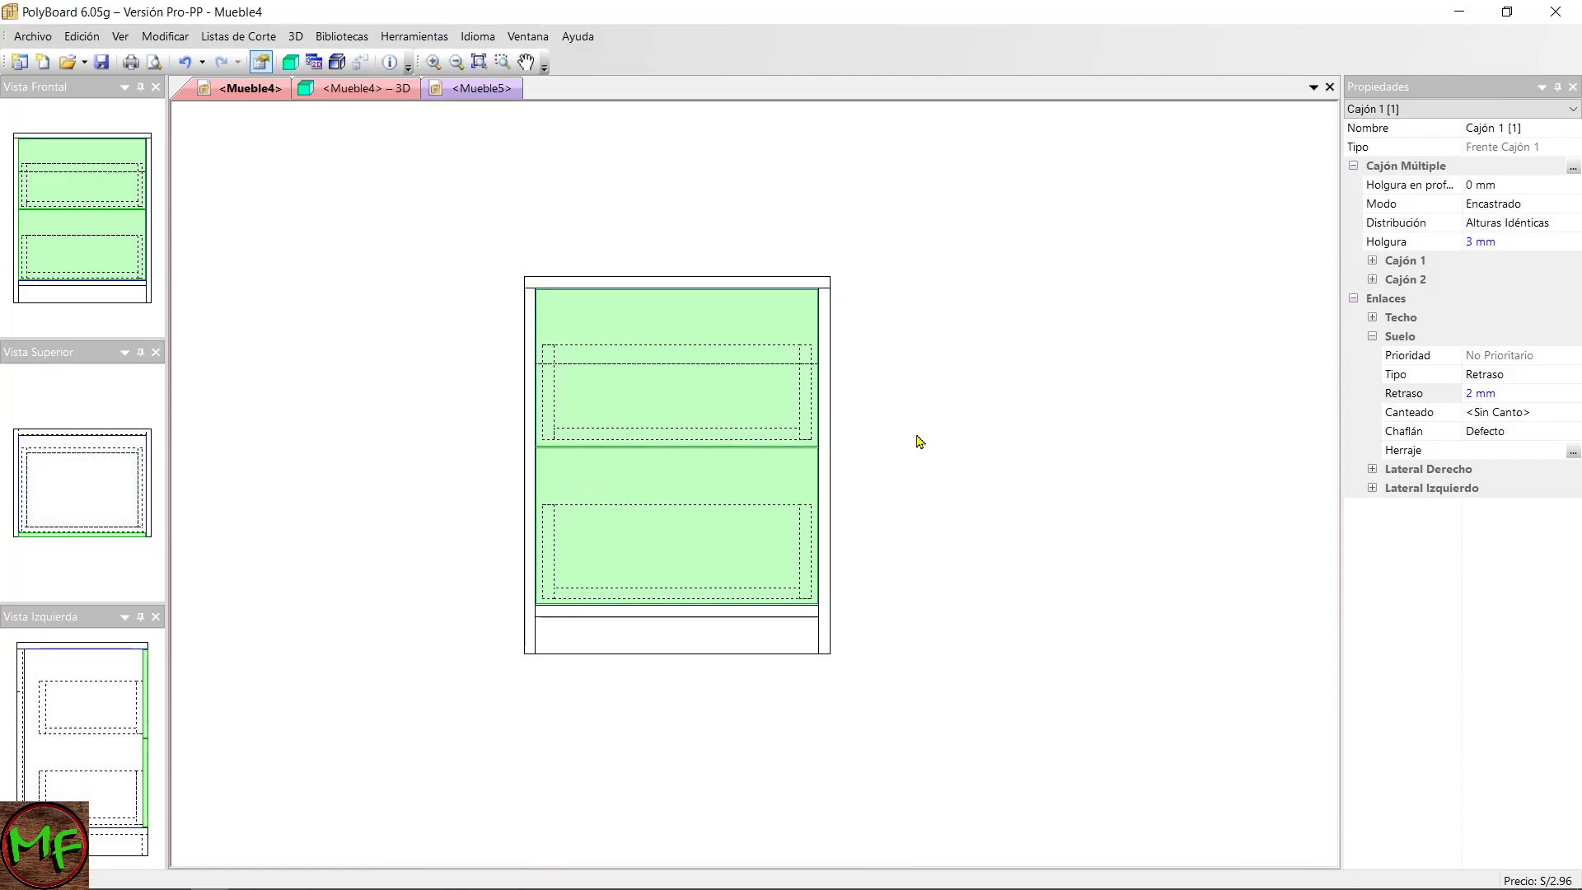
click(919, 442)
click(920, 441)
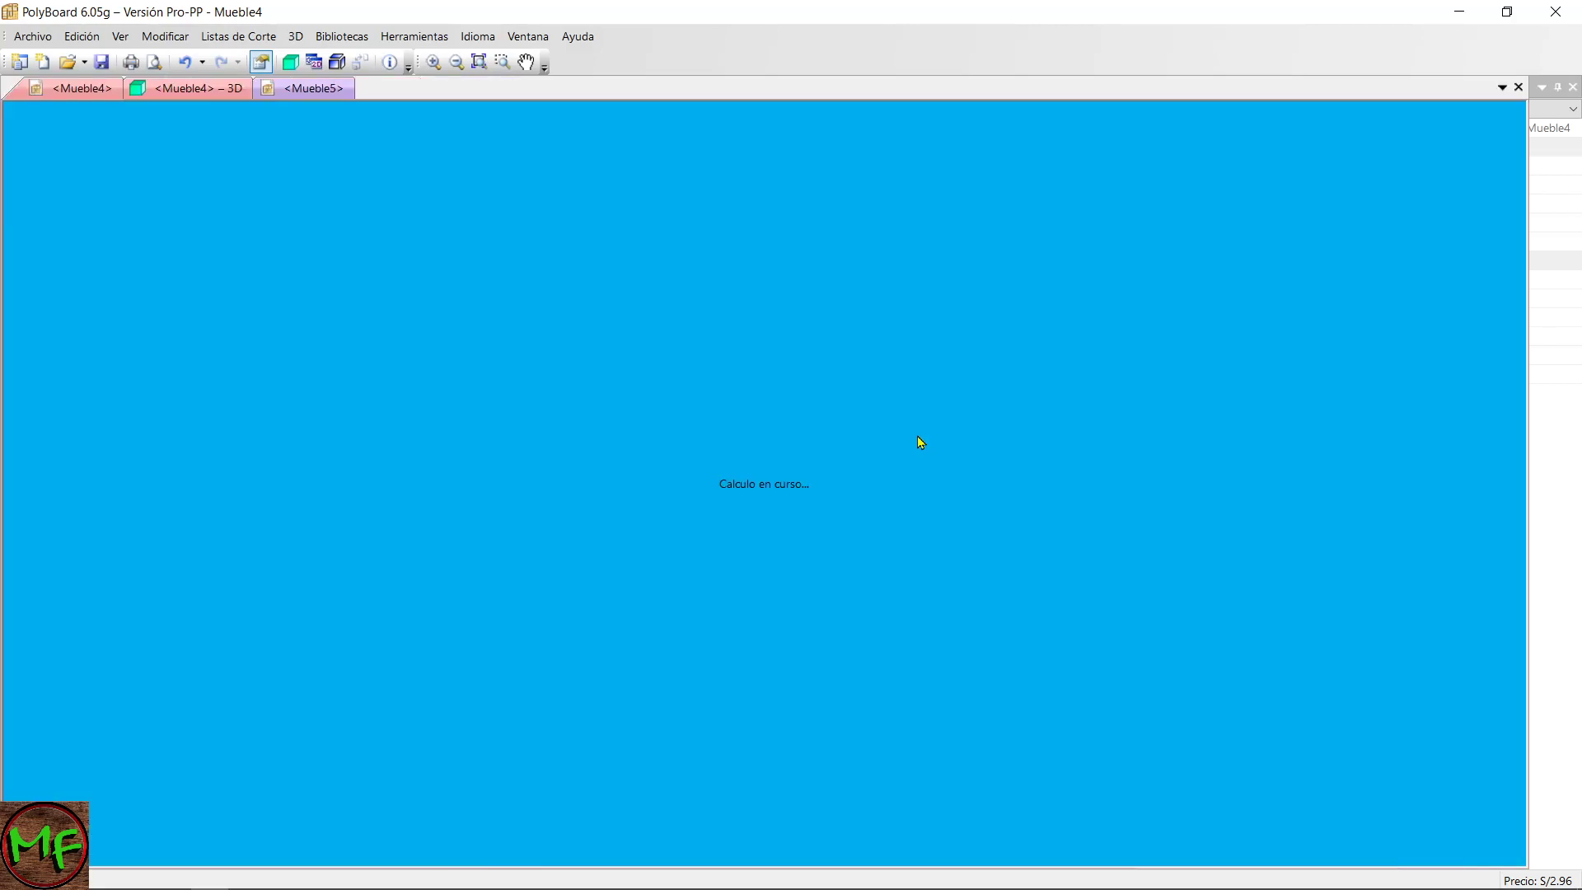
scroll(885, 469, down, 3)
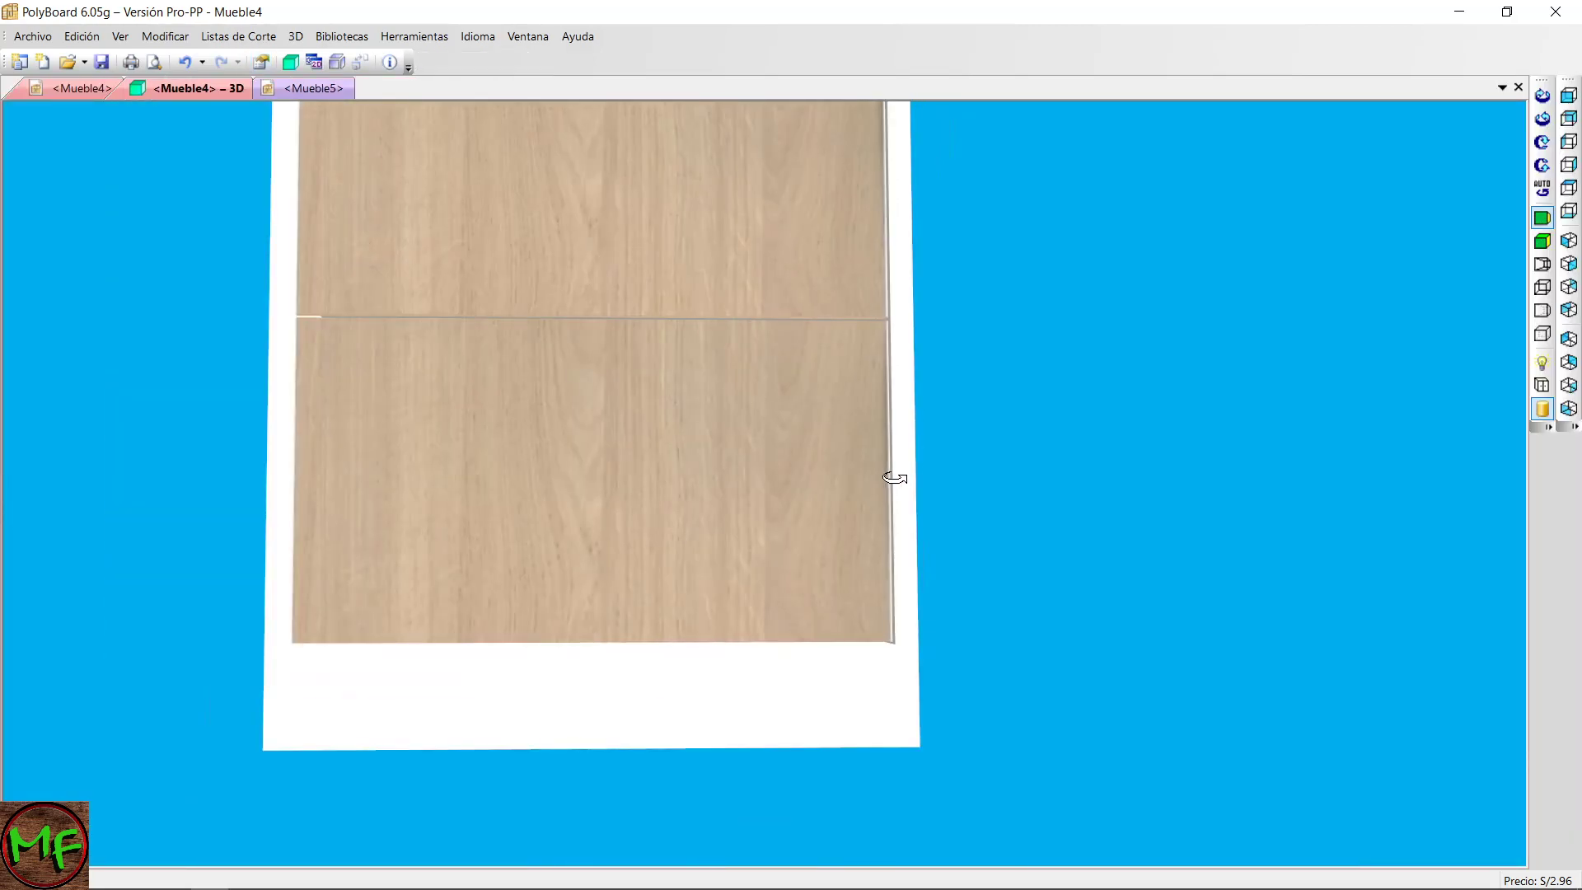
scroll(997, 517, up, 3)
drag(986, 523, 862, 491)
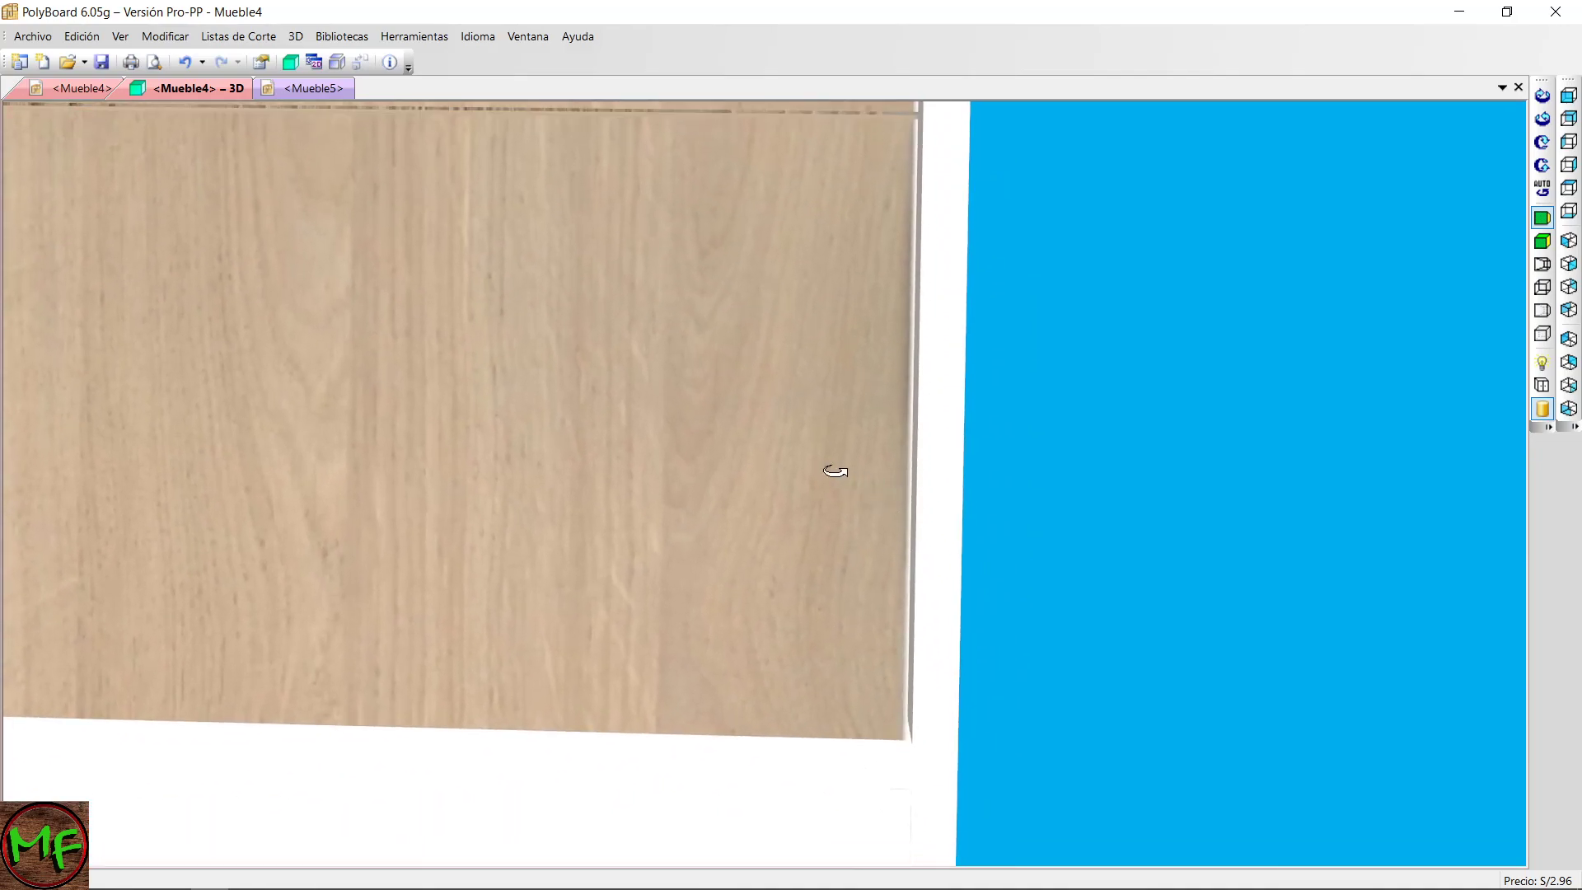
right_drag(840, 469, 1254, 527)
drag(1253, 528, 744, 428)
scroll(451, 410, down, 5)
Return to the cabinet drawing and change its view angle to an isometric perspective.
key(ctrl+Tab)
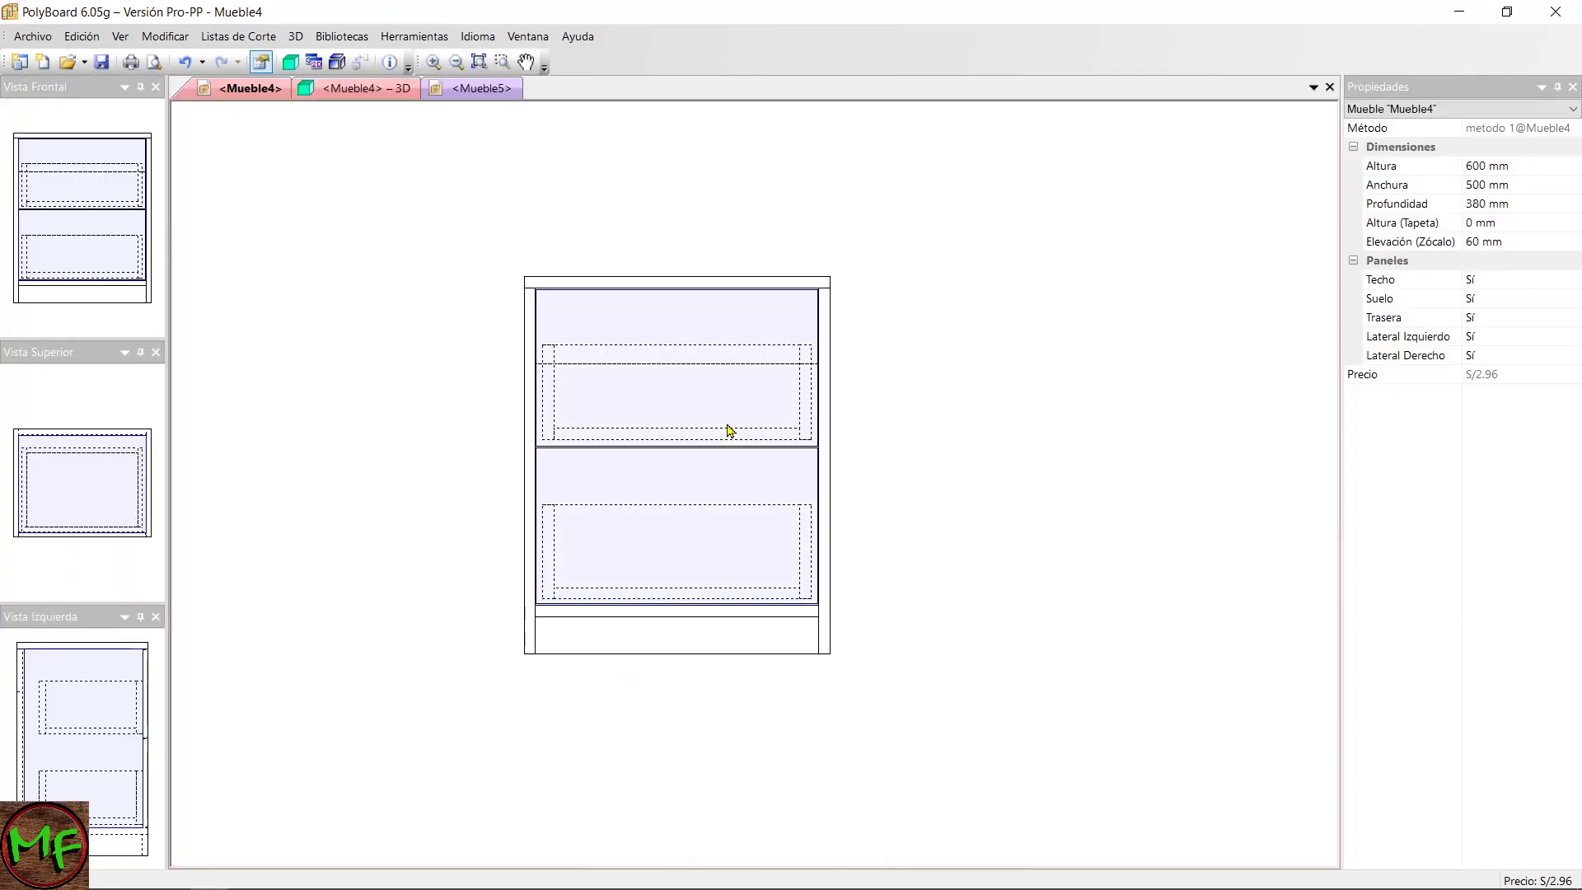
right_click(1018, 459)
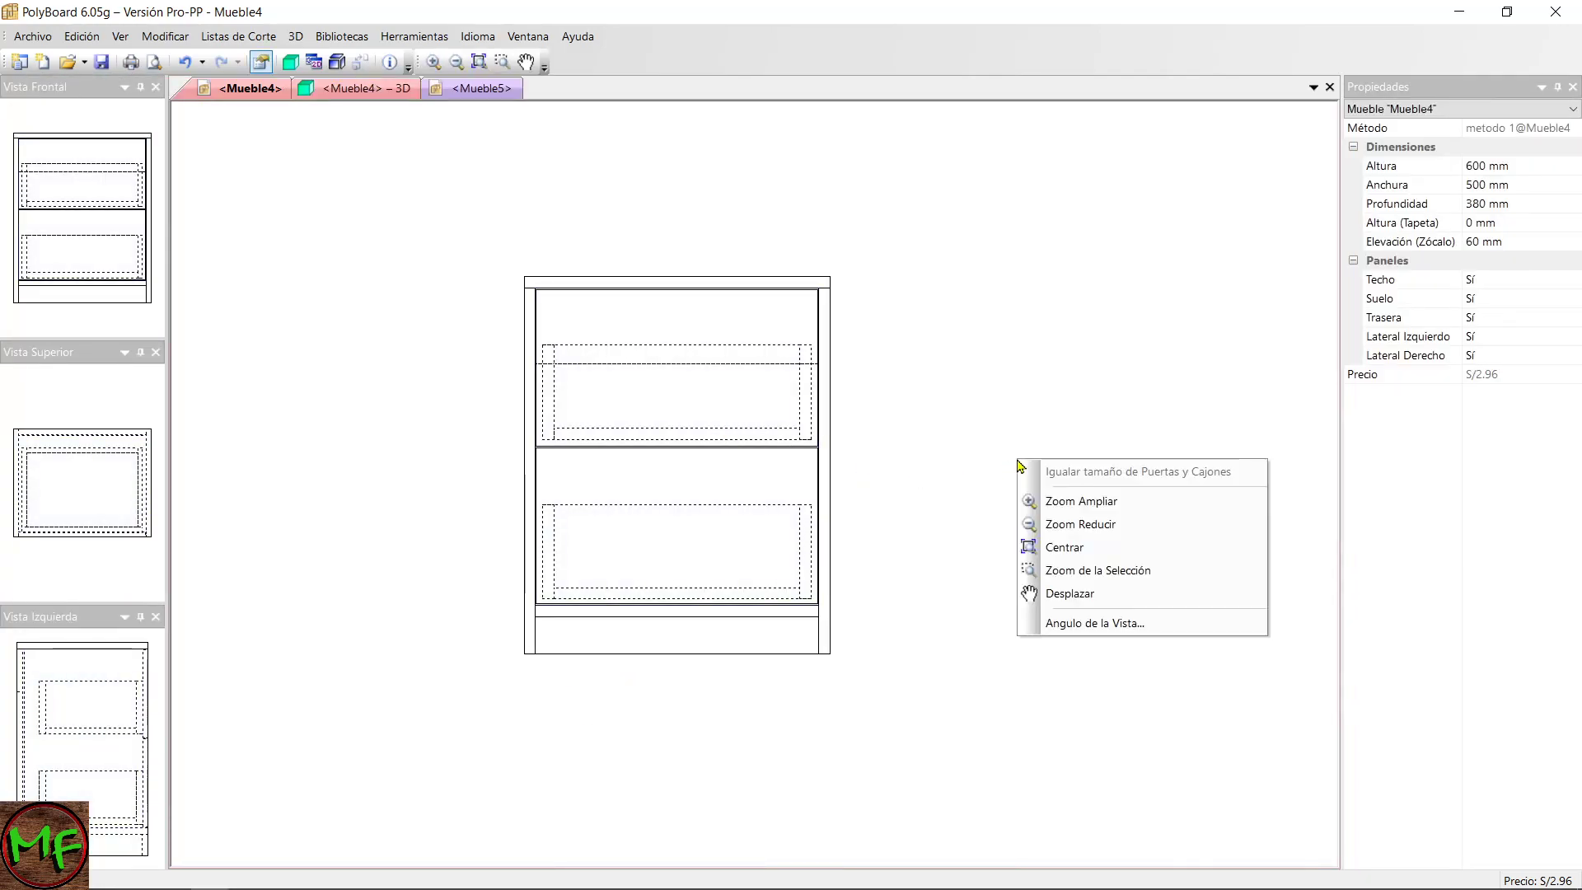
click(1096, 623)
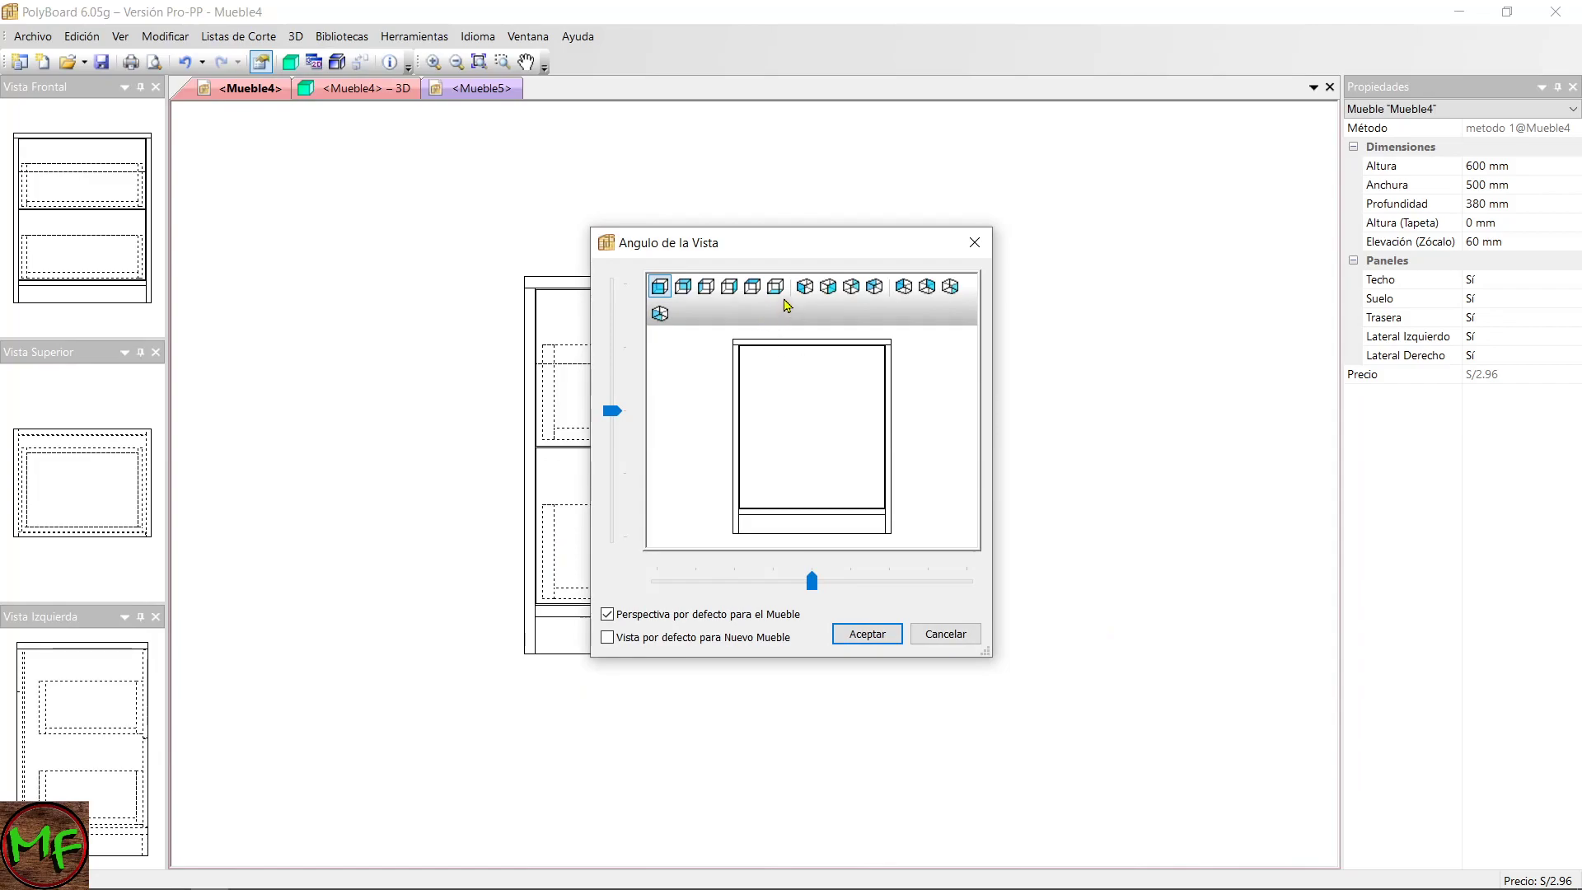
click(804, 287)
click(863, 634)
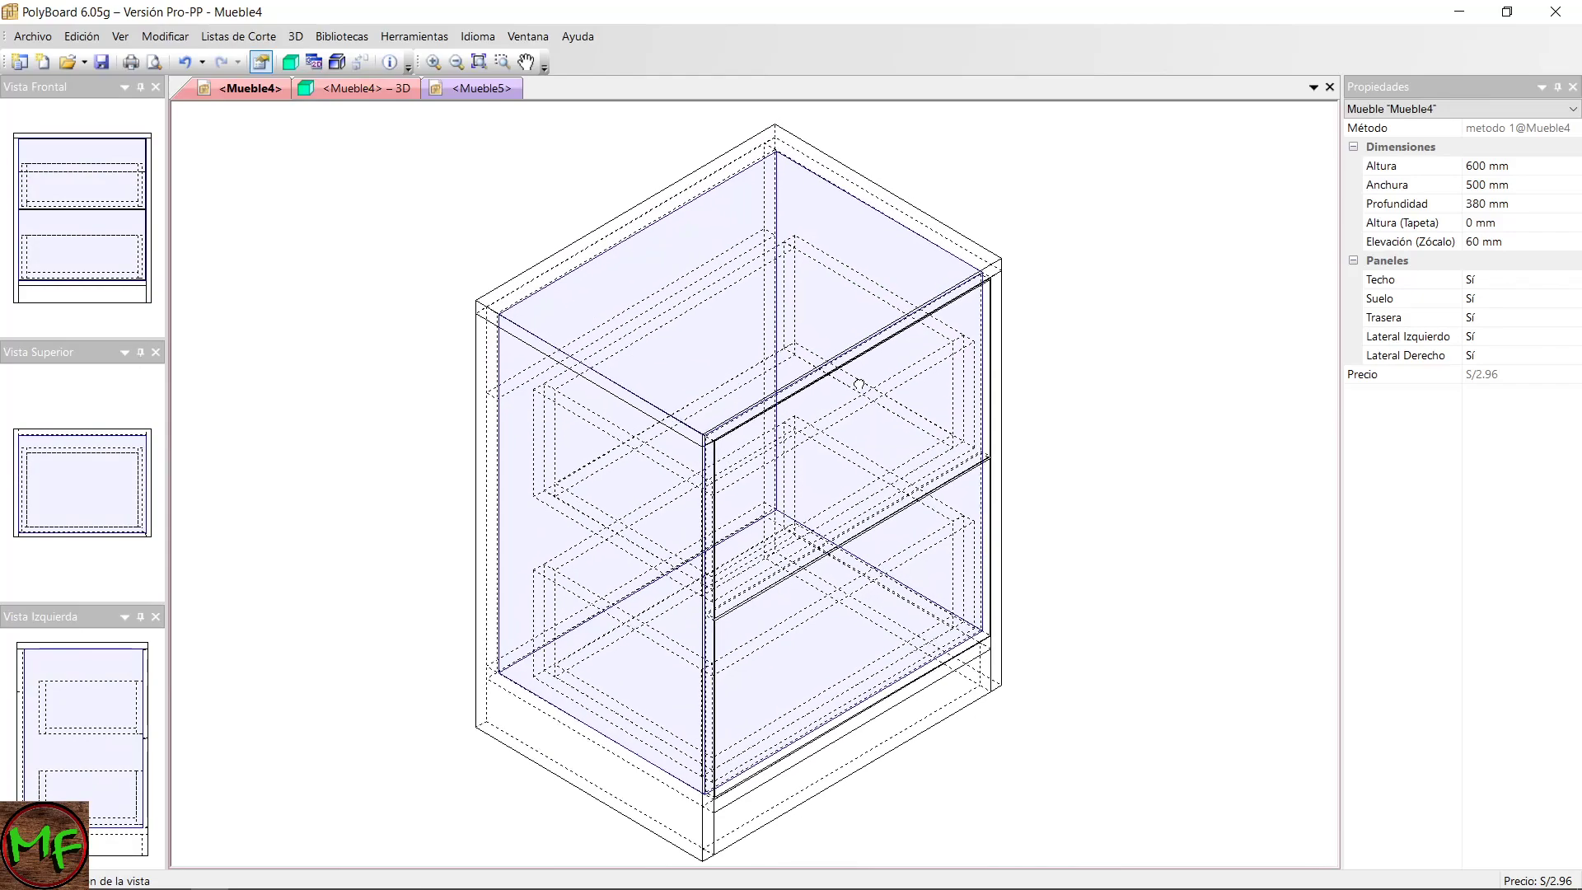
Open the drawer (Cajón) sub-method of the manufacturing method metodo 1 for editing.
click(340, 36)
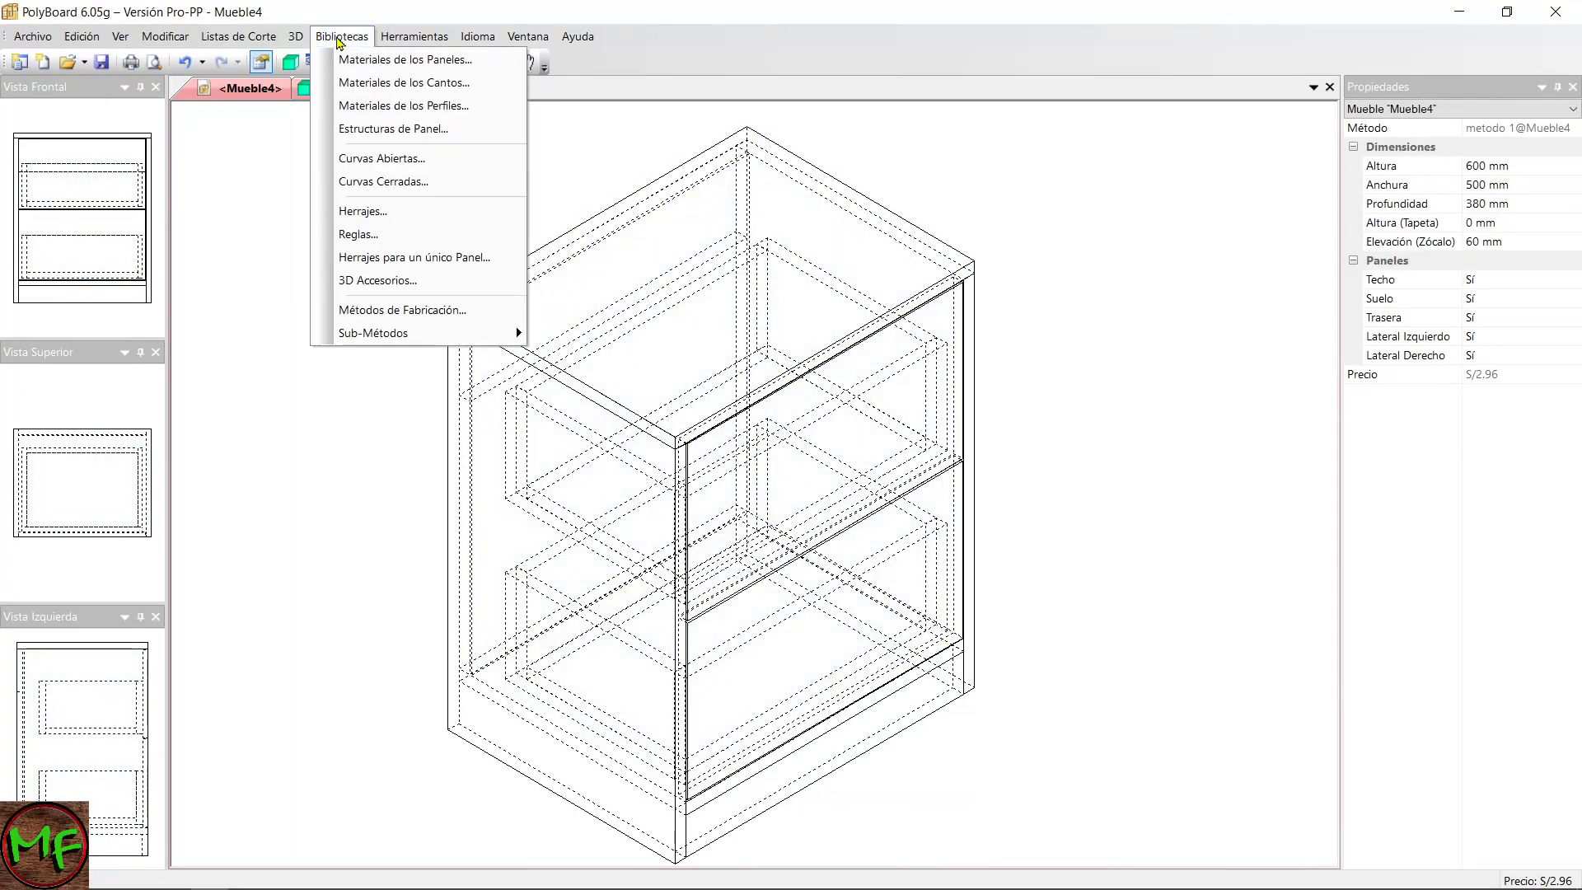
click(419, 313)
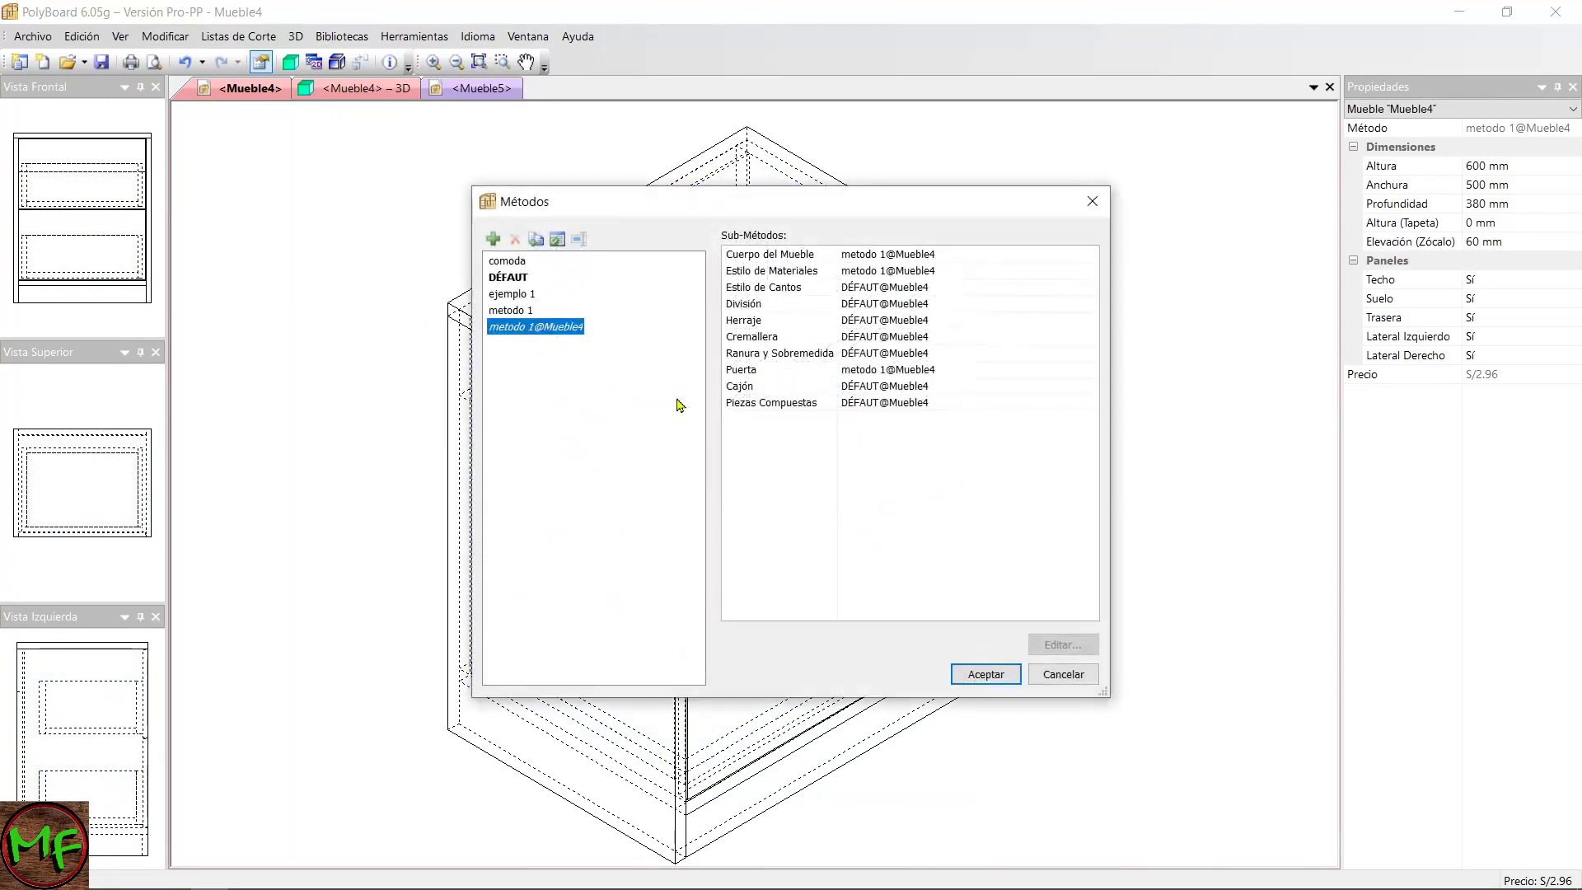
click(540, 314)
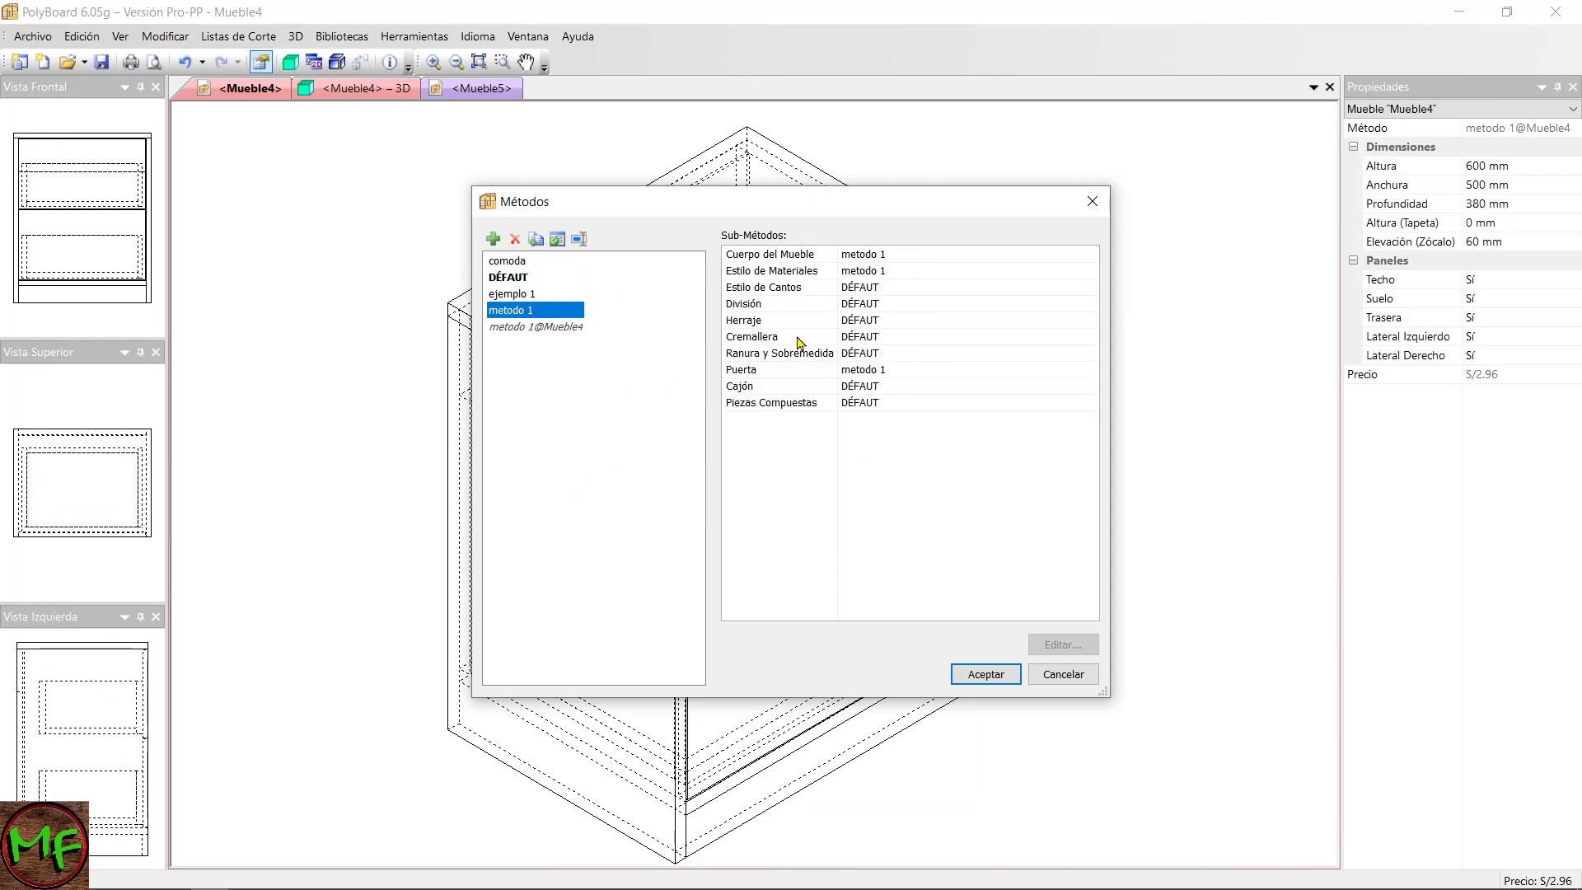
click(770, 392)
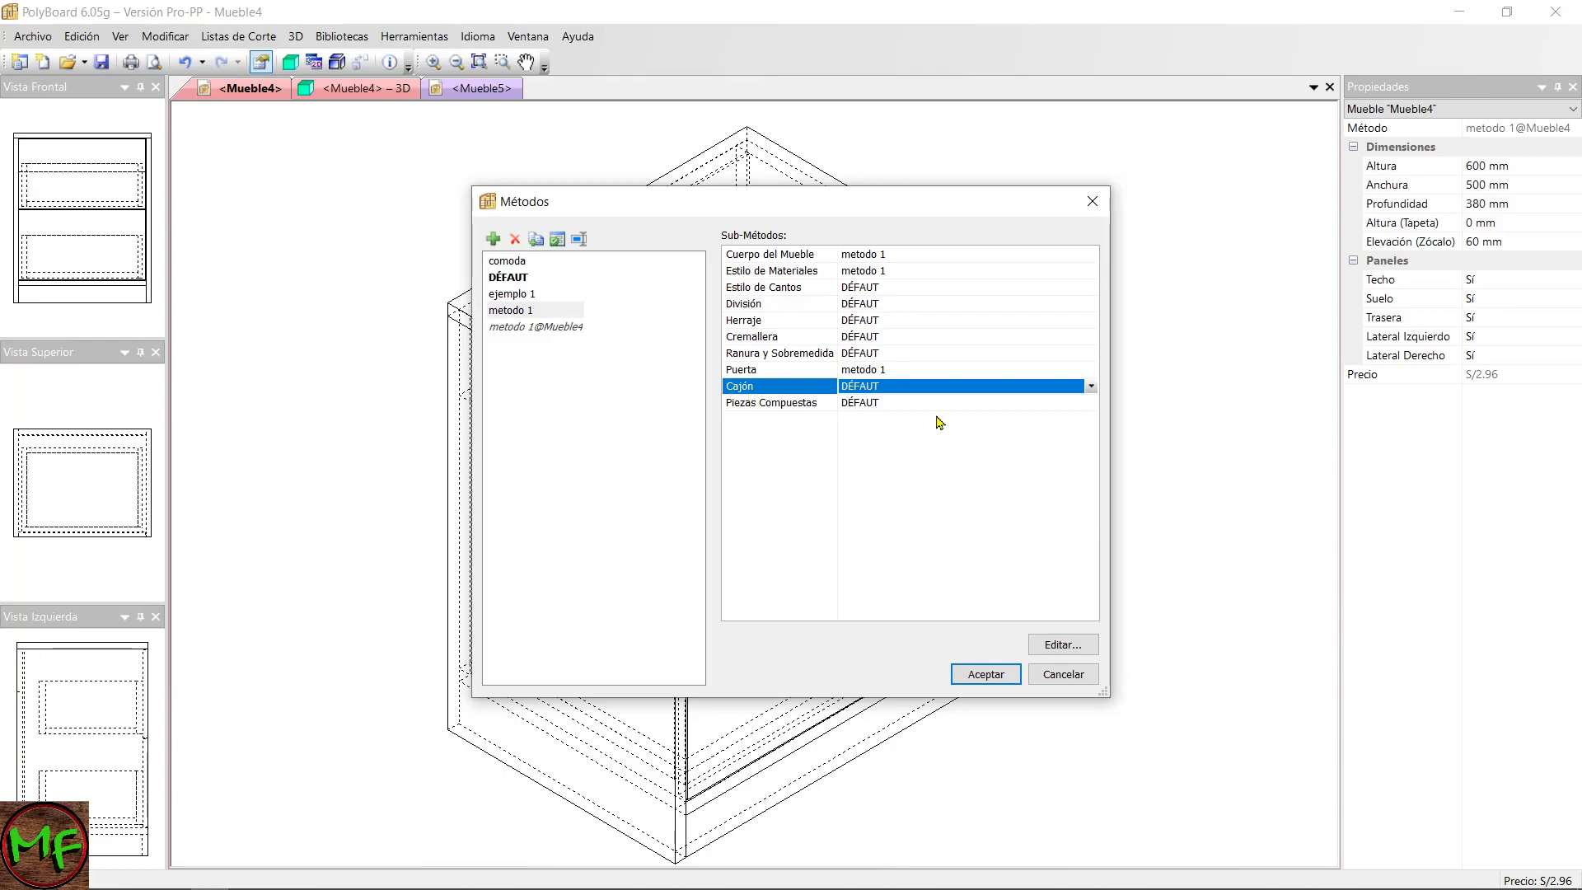
click(1065, 646)
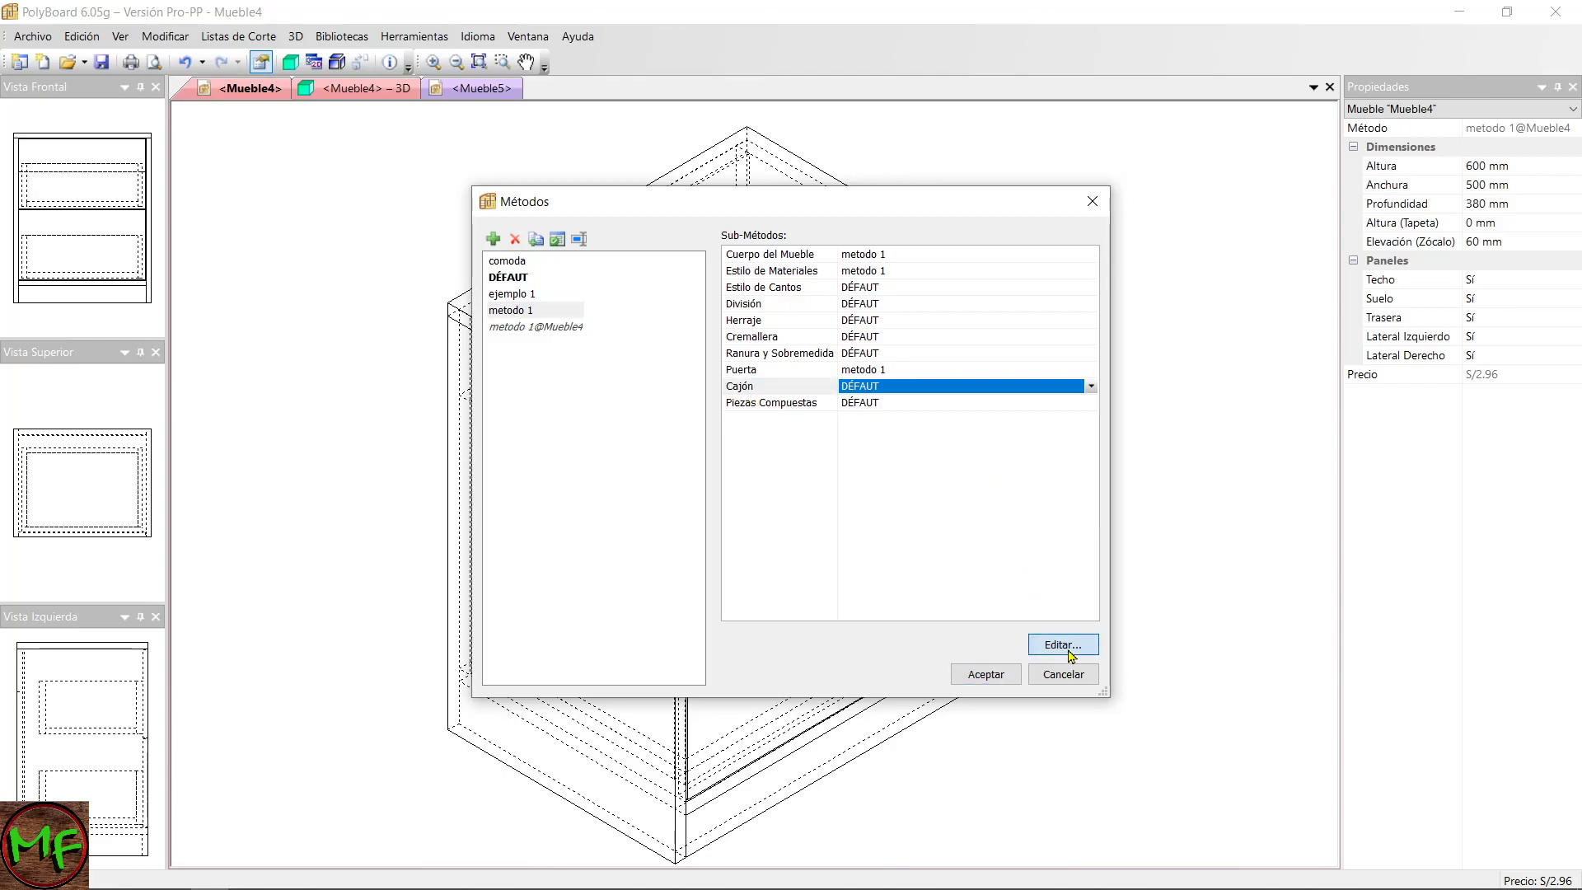
Add a new drawer sub-method named metodo 1 and select its Cajón entry.
drag(743, 266, 740, 241)
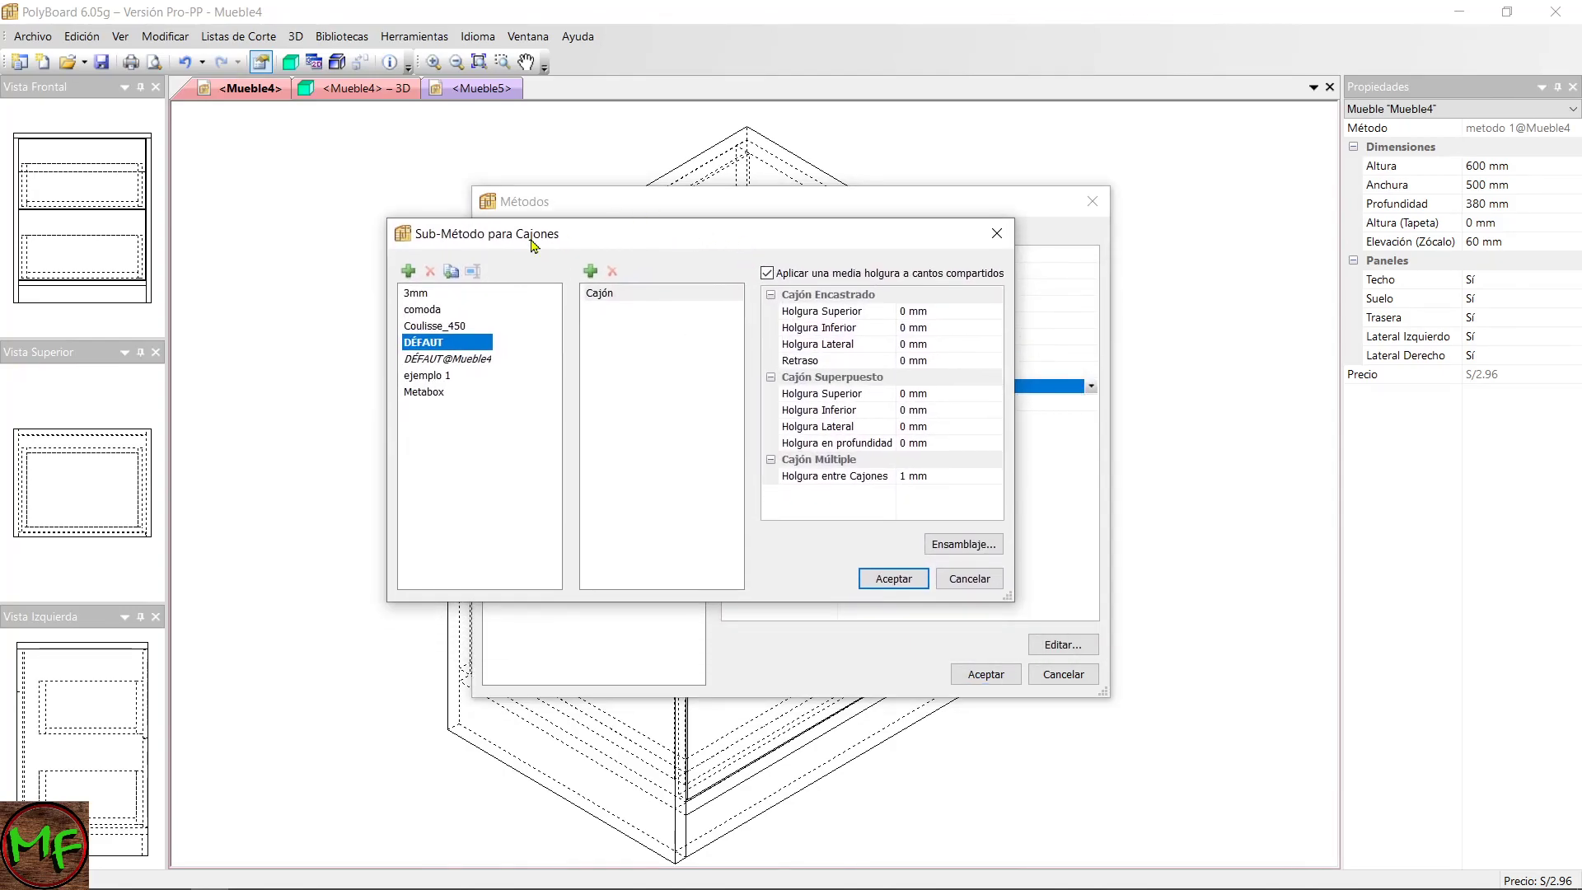
click(408, 272)
text(metodo 1)
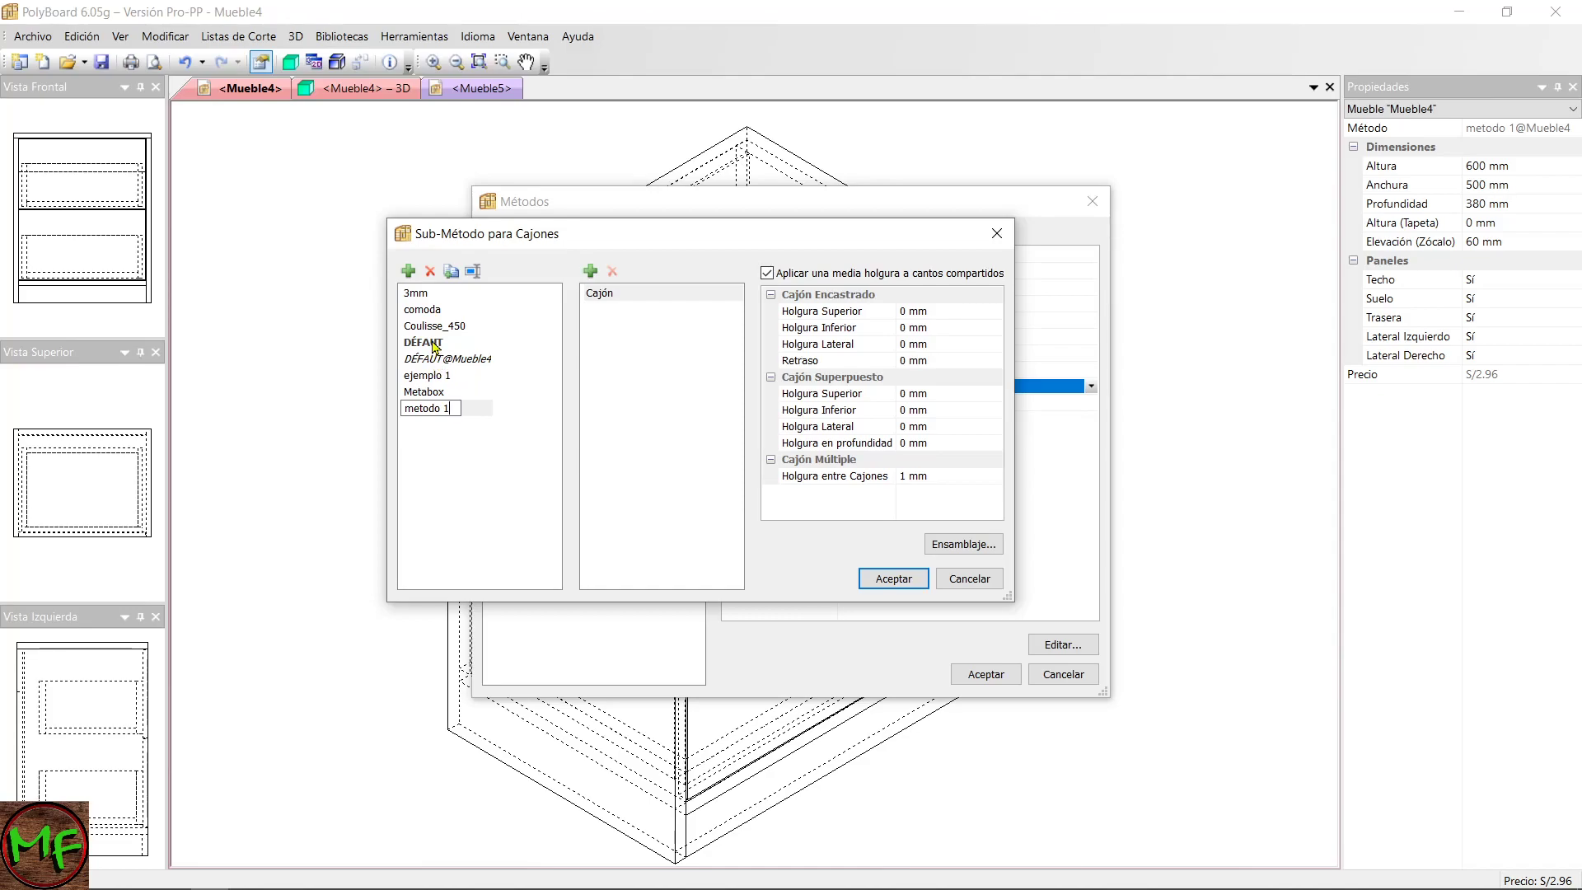
click(614, 300)
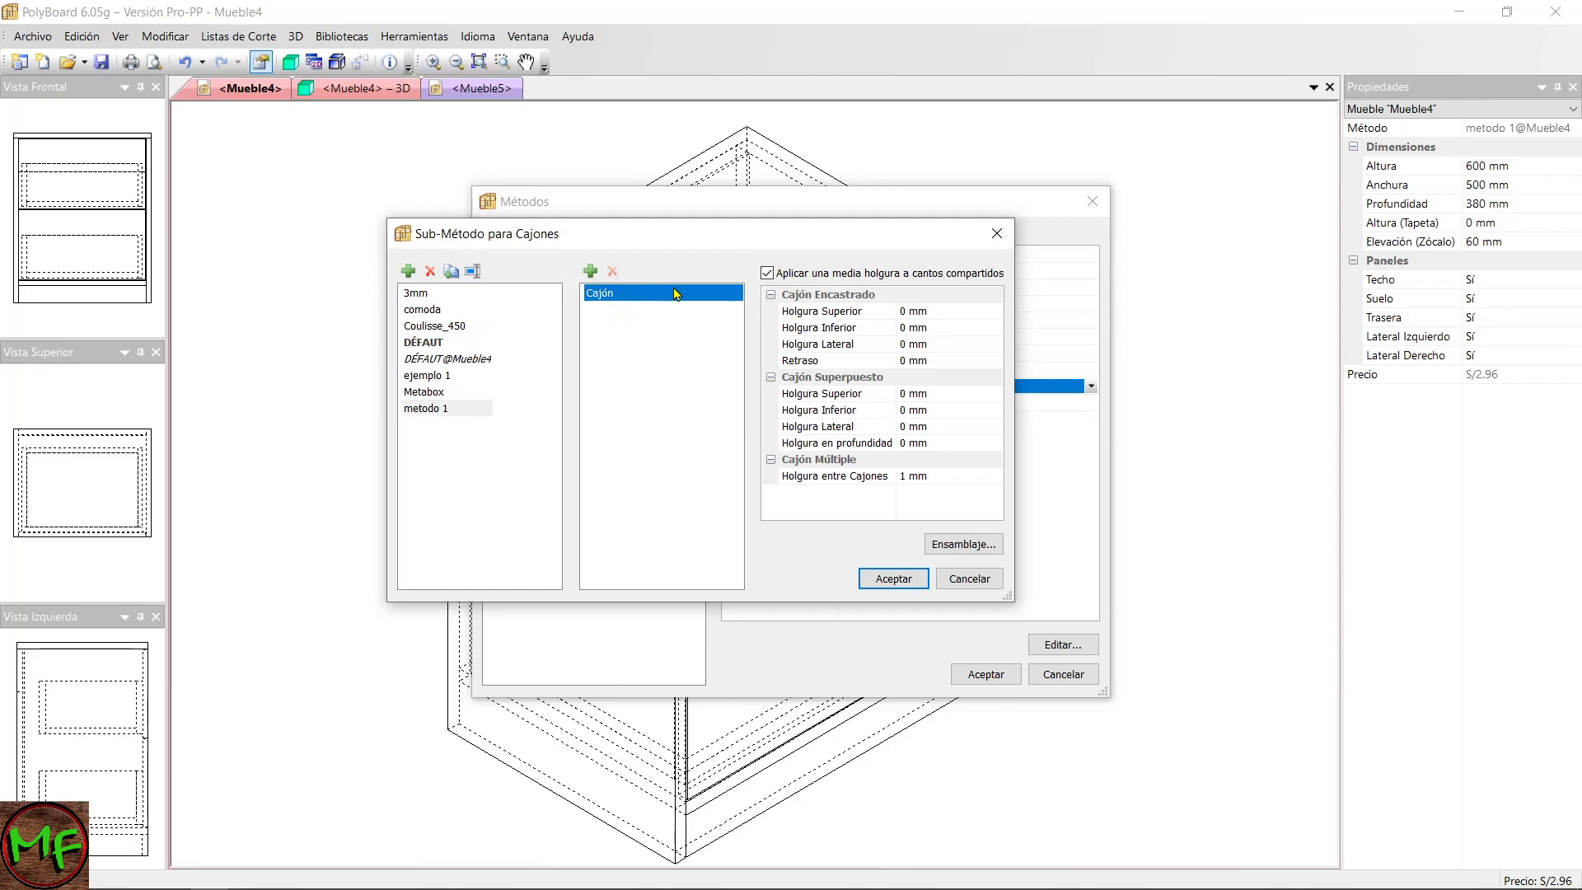
Set the clearance between multiple drawers (Holgura entre Cajones) to 3 mm in the drawer sub-method.
drag(878, 239, 795, 215)
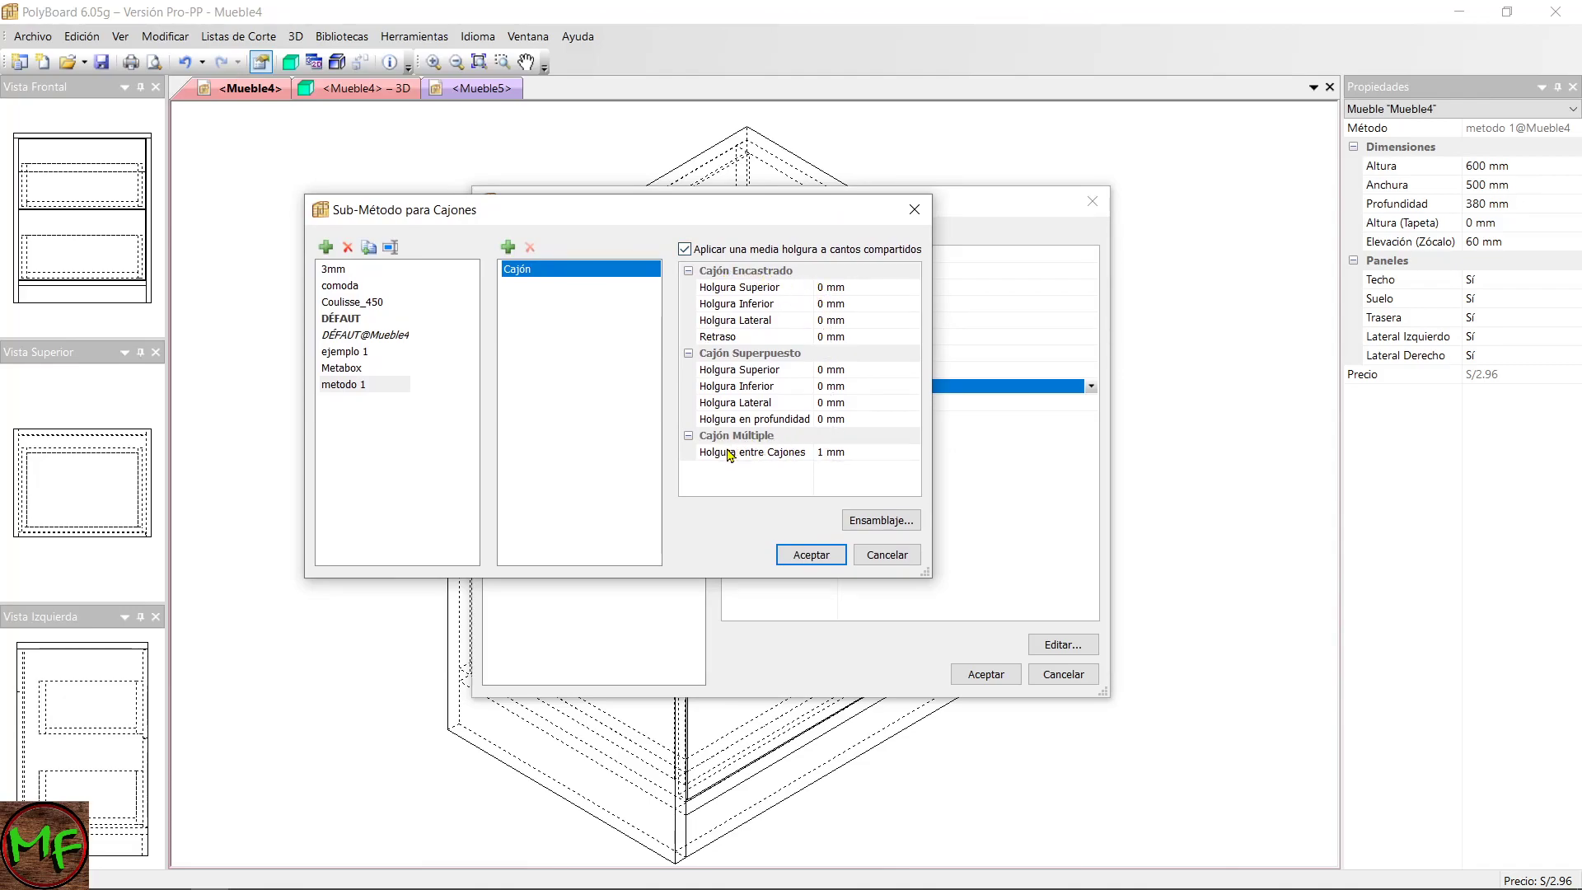
click(824, 453)
text(3)
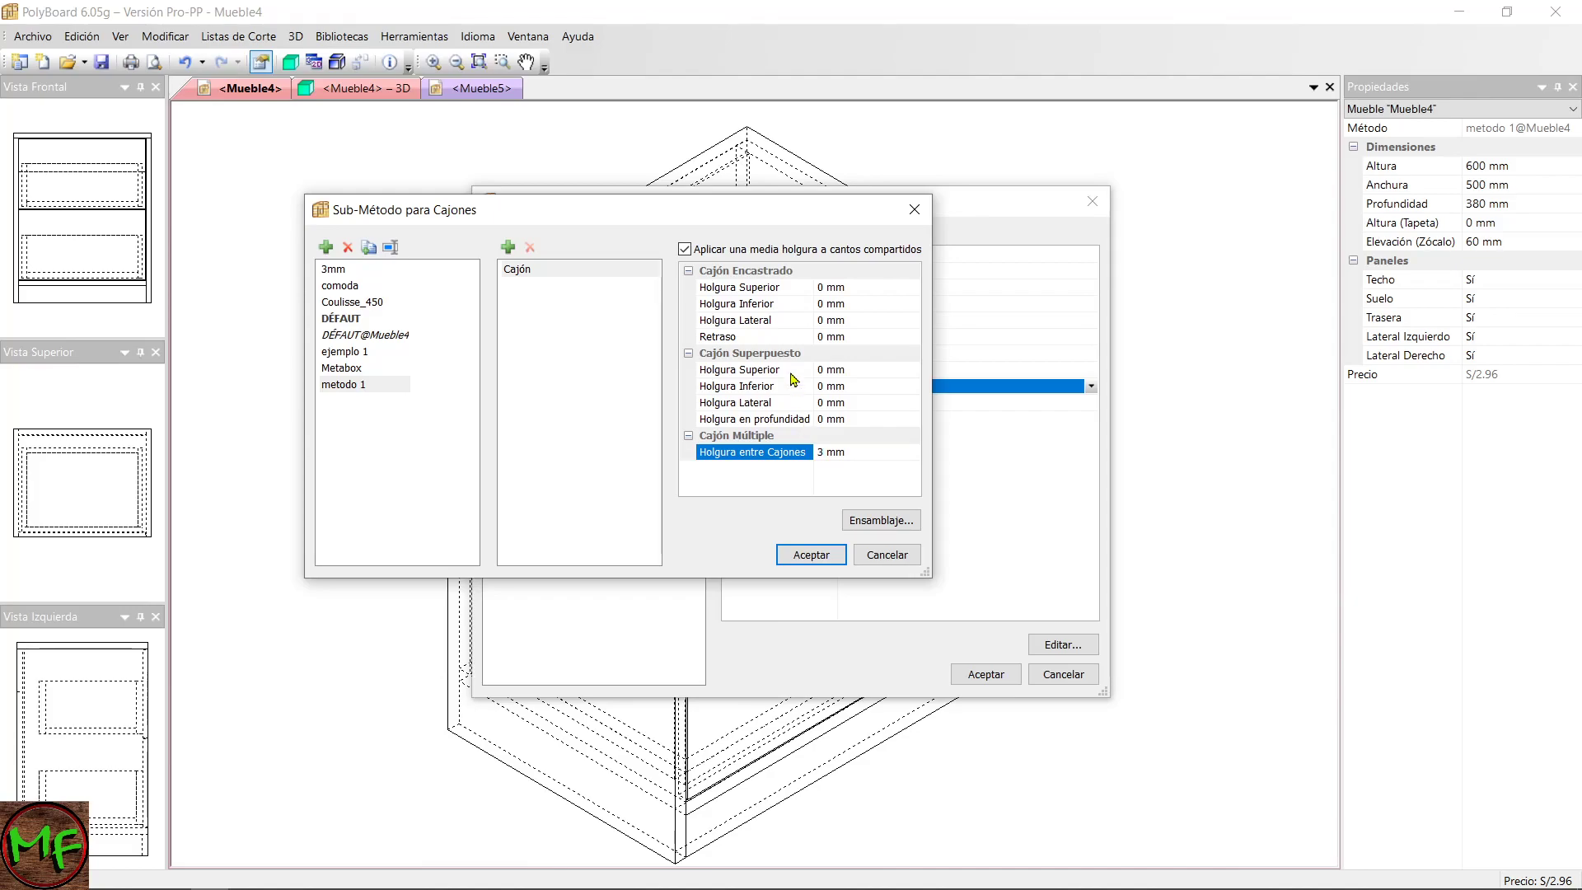
Set the inset drawer's (Cajón Encastrado) upper, lower and lateral clearances to 2 mm each.
click(800, 291)
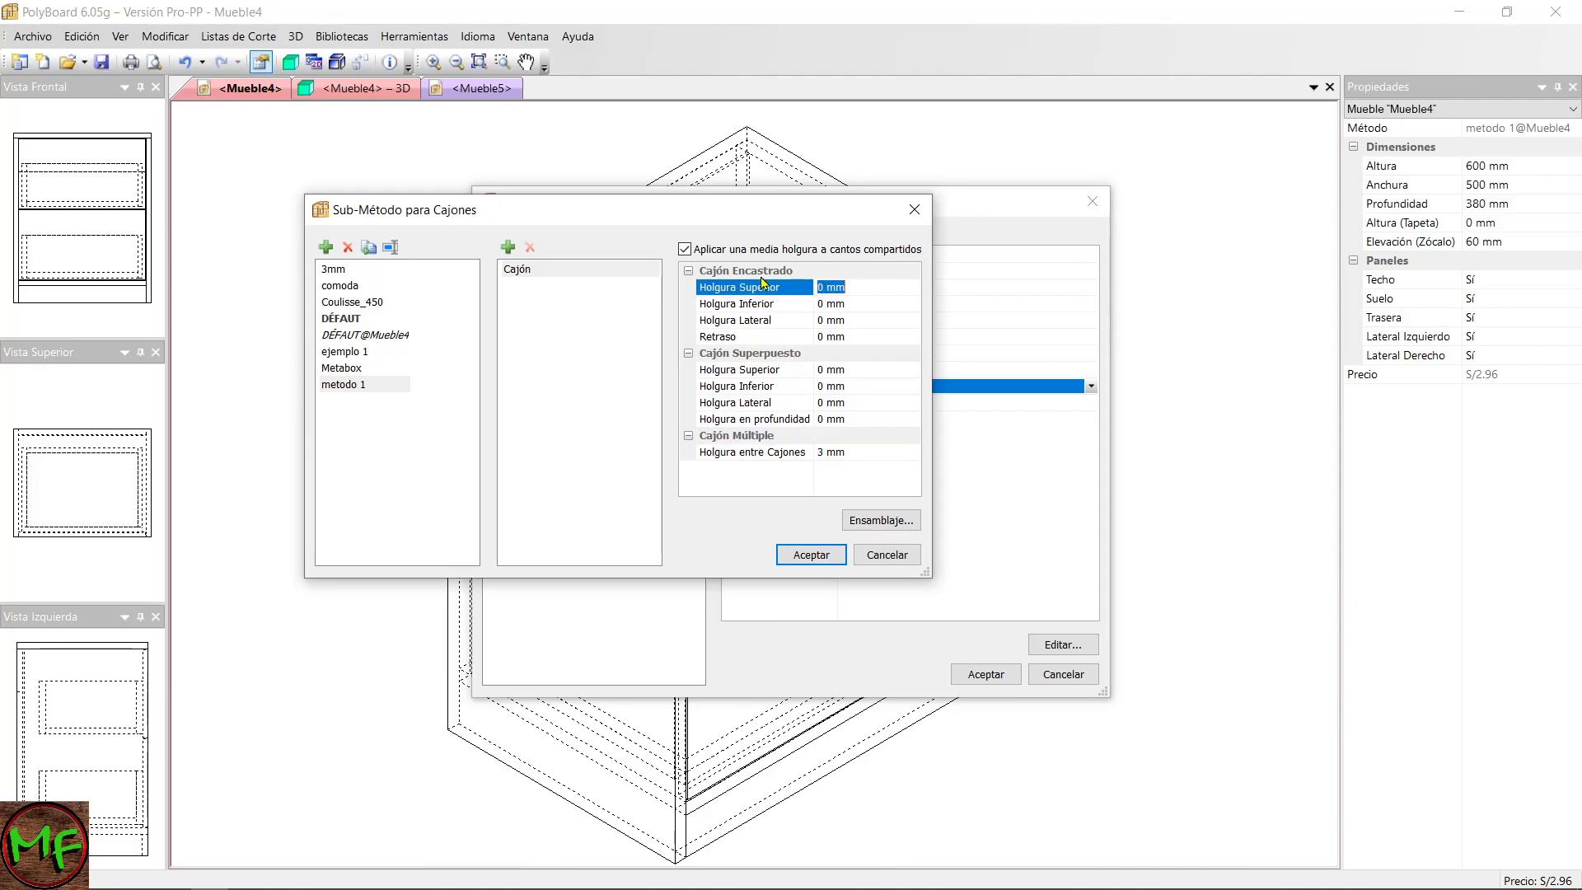
text(2)
click(717, 307)
drag(826, 307, 812, 308)
text(2)
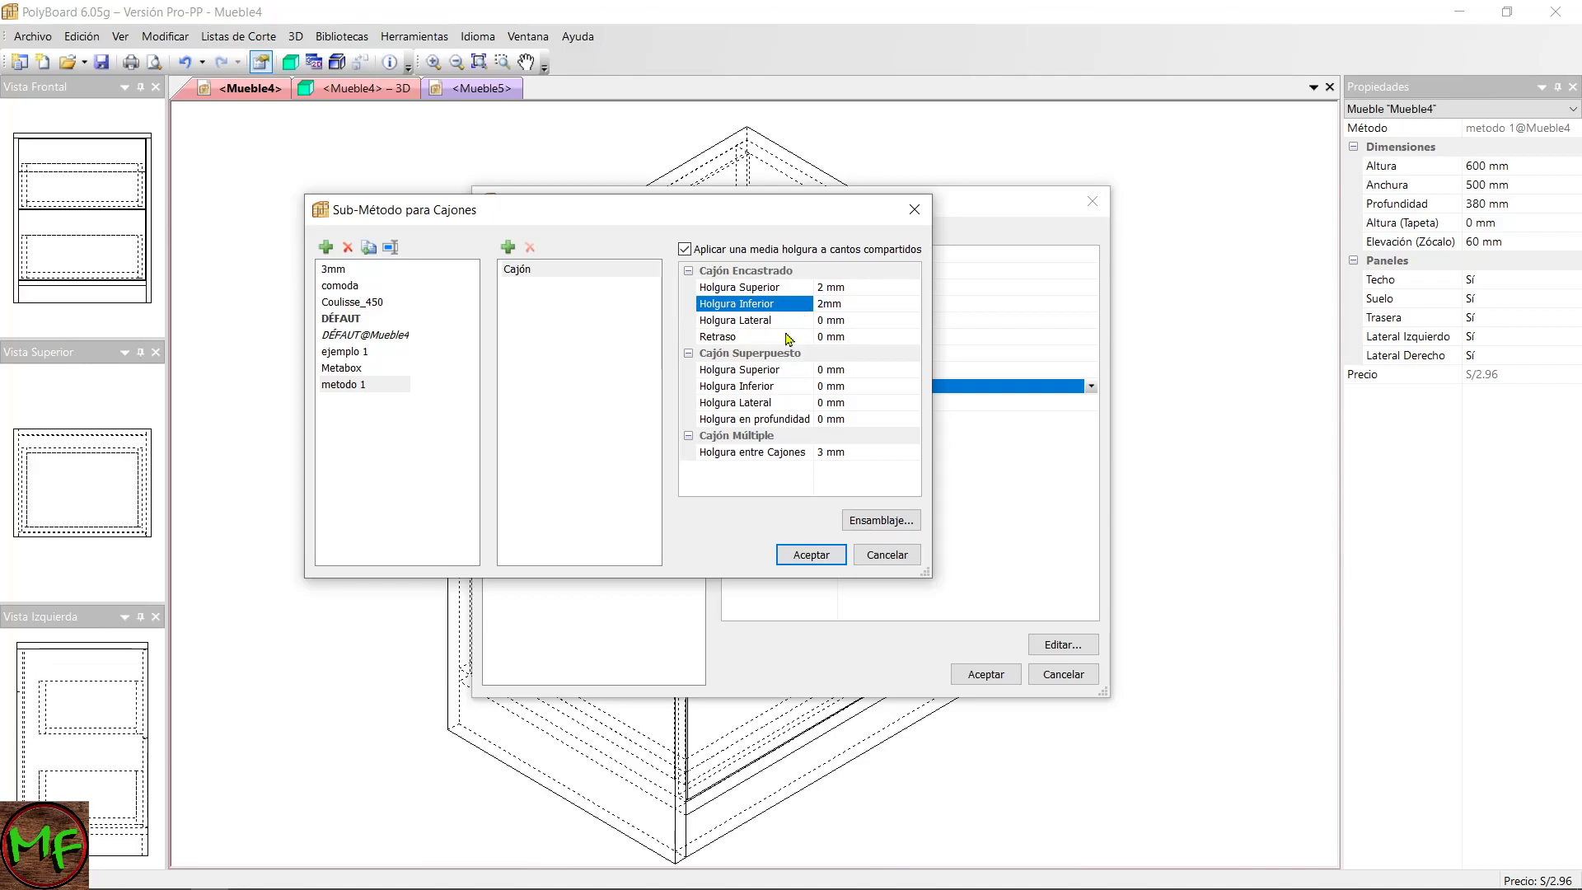
click(825, 324)
drag(827, 323, 811, 325)
text(2)
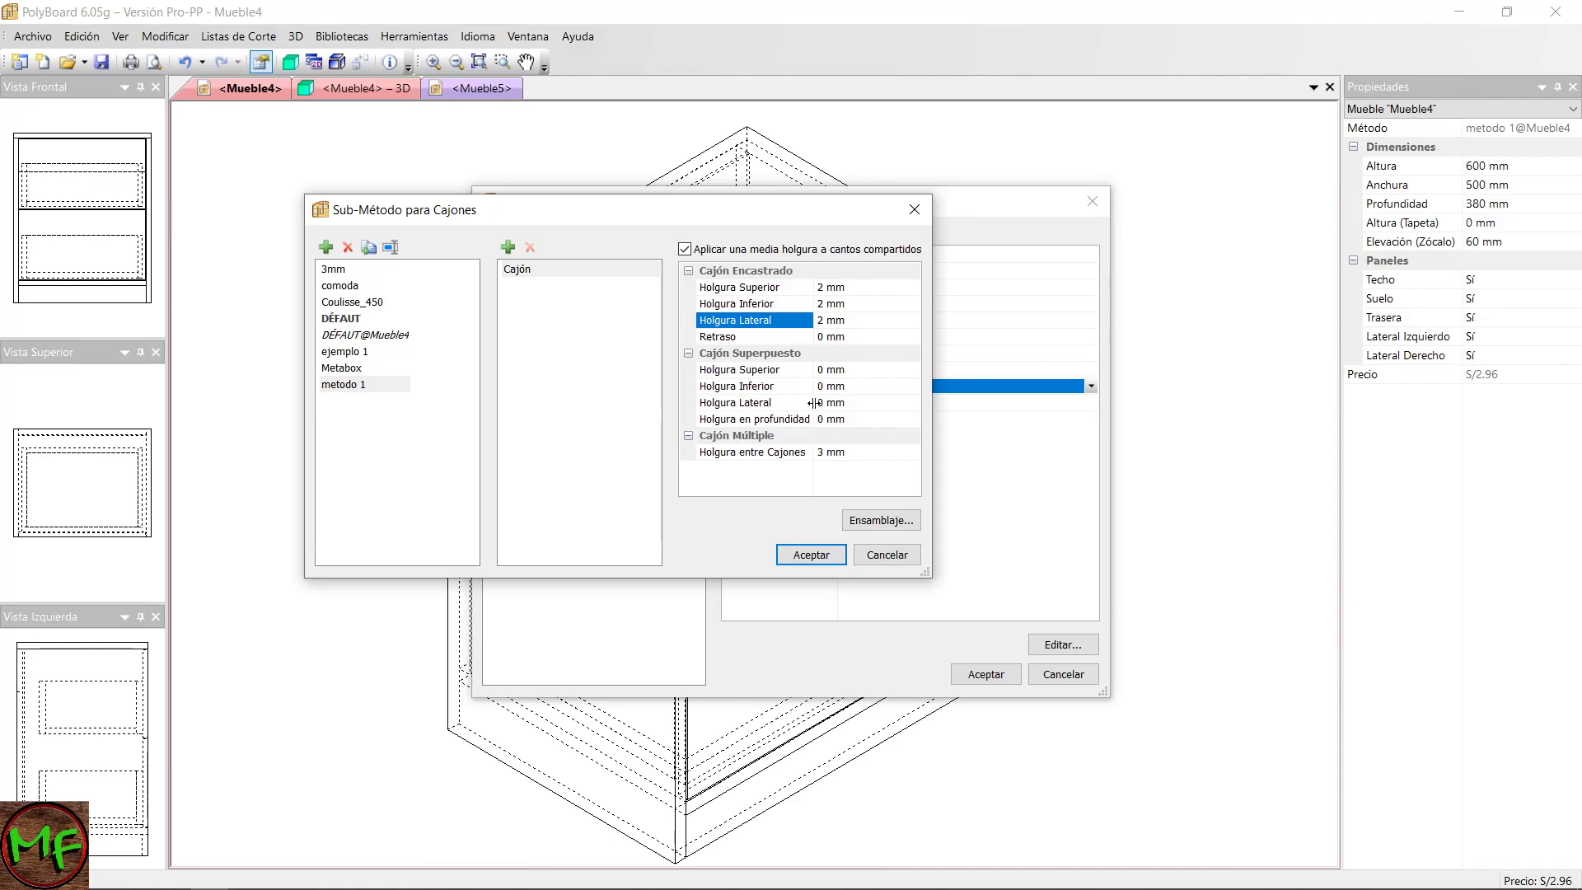
Set the overlay drawer's (Cajón Superpuesto) lateral, upper and lower clearances to 1 mm each.
drag(826, 405, 812, 401)
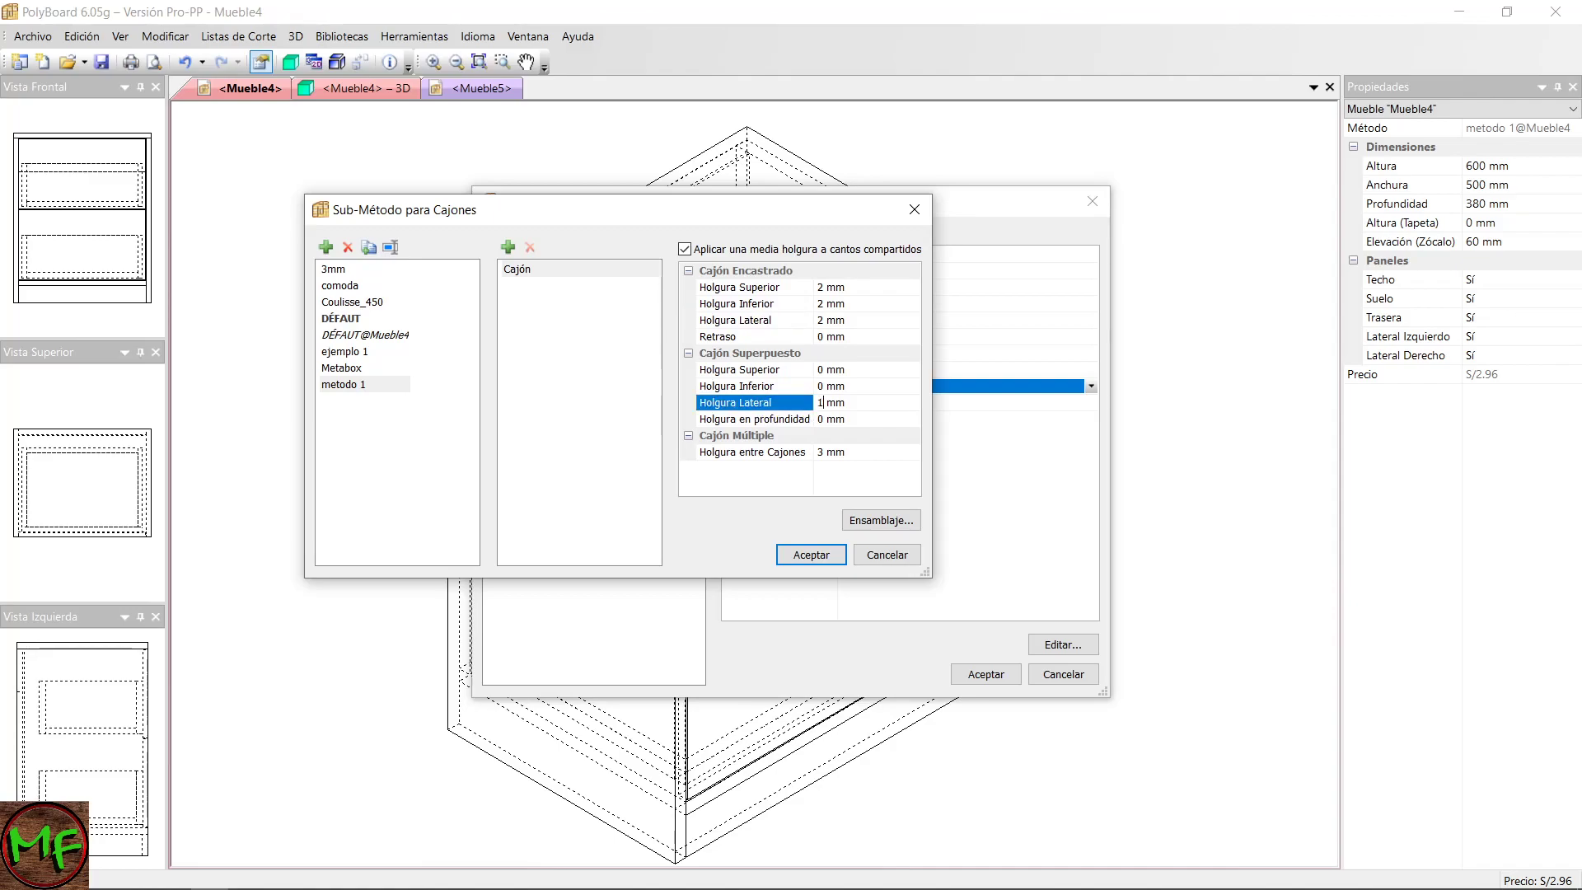
click(821, 372)
text(1)
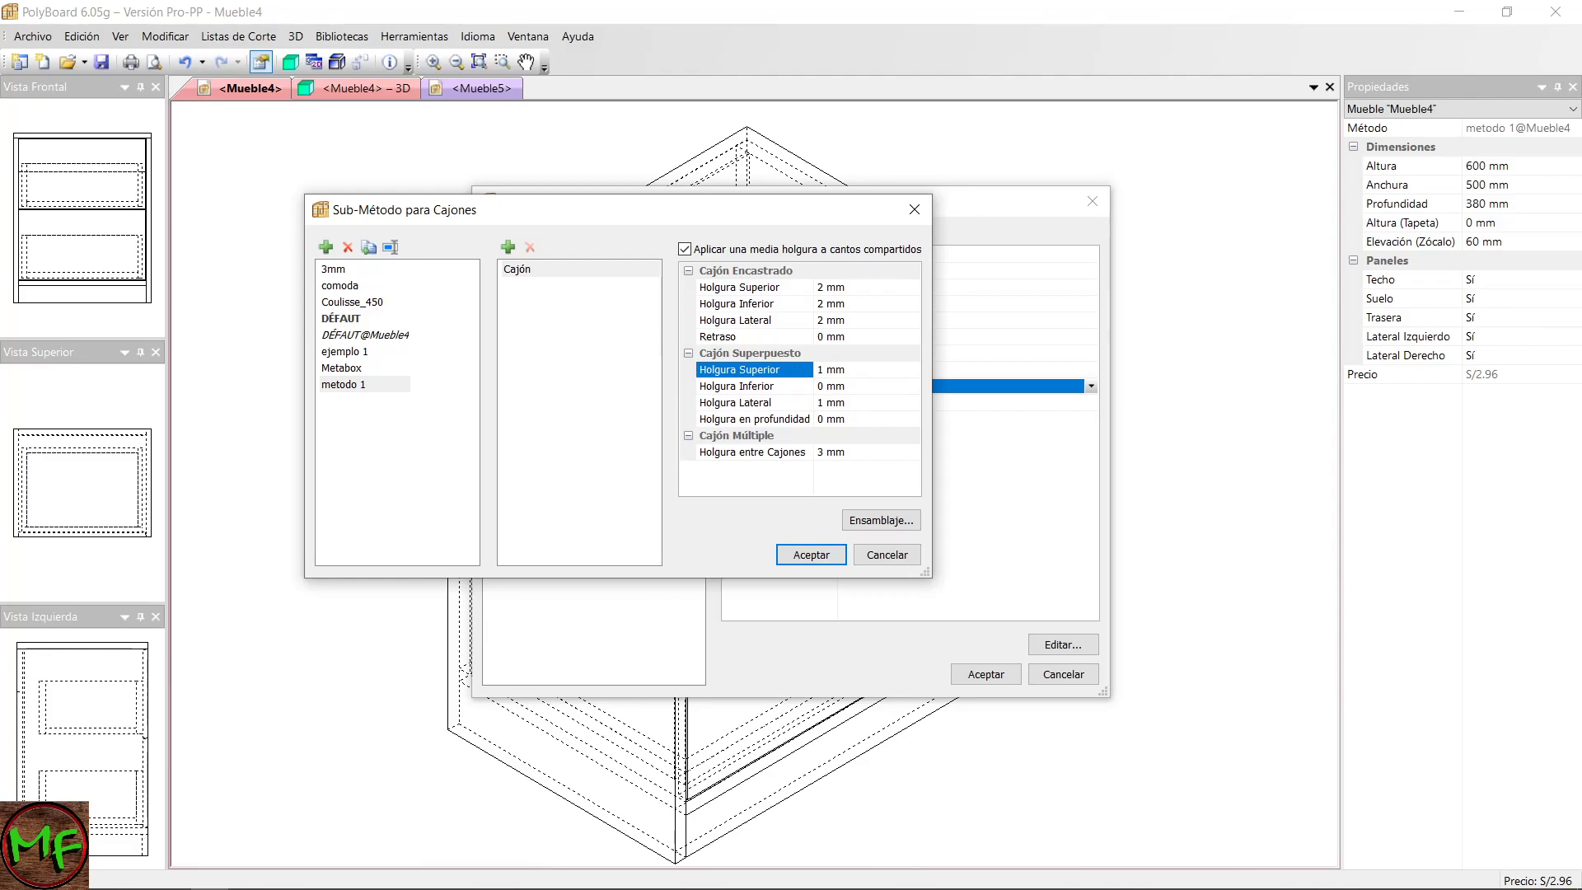
click(824, 387)
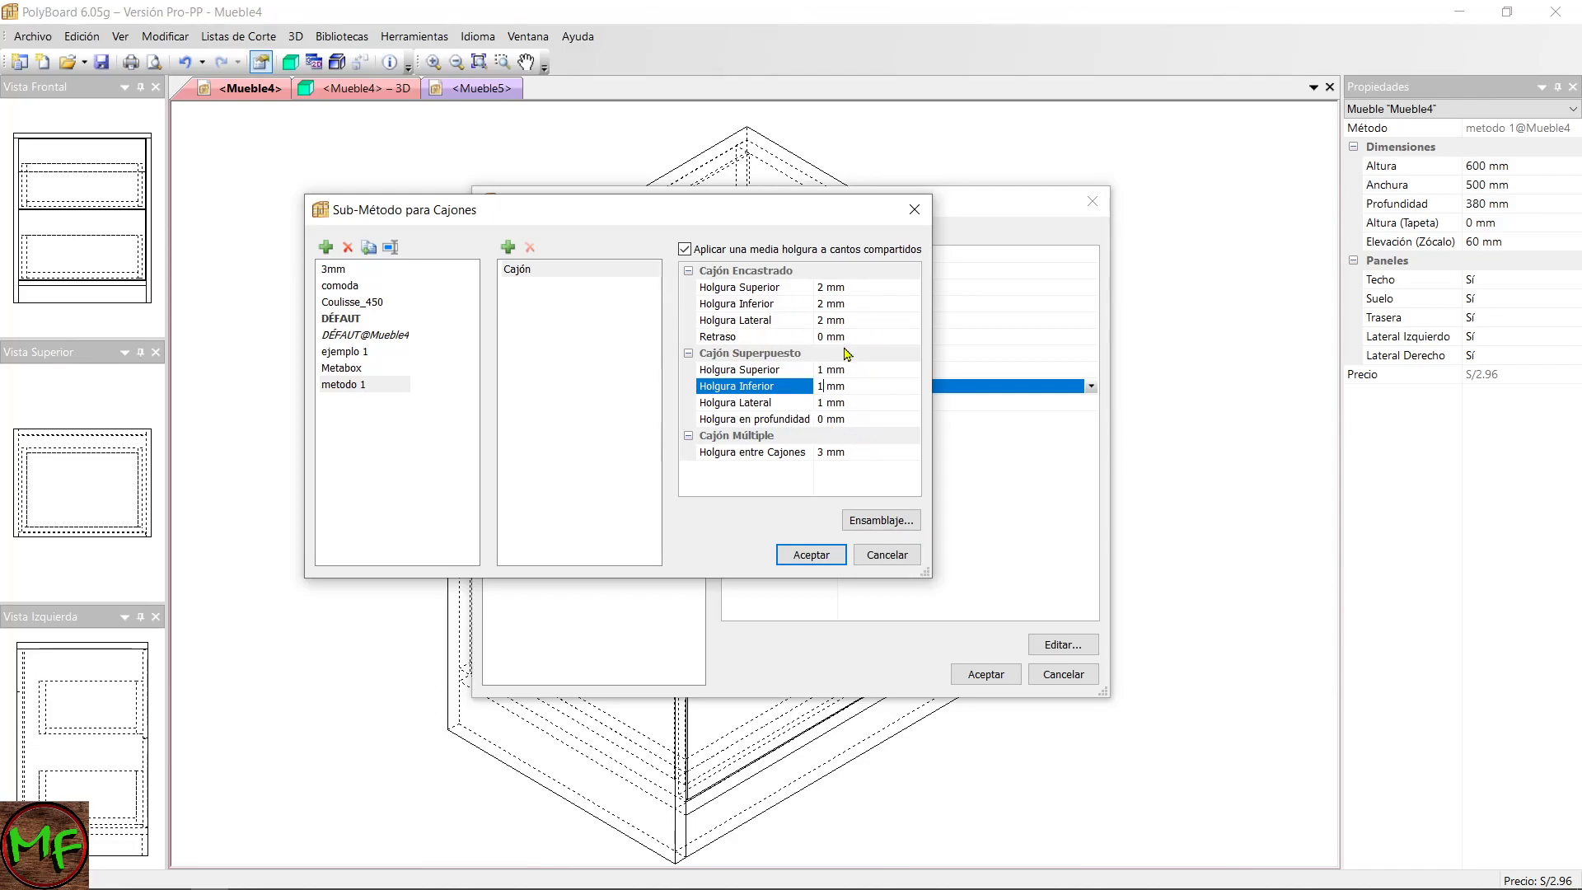
Open the drawer assembly structure settings (Estructura de Cajones) for the Cajón entry.
click(898, 529)
drag(830, 292, 720, 247)
drag(1192, 809, 918, 696)
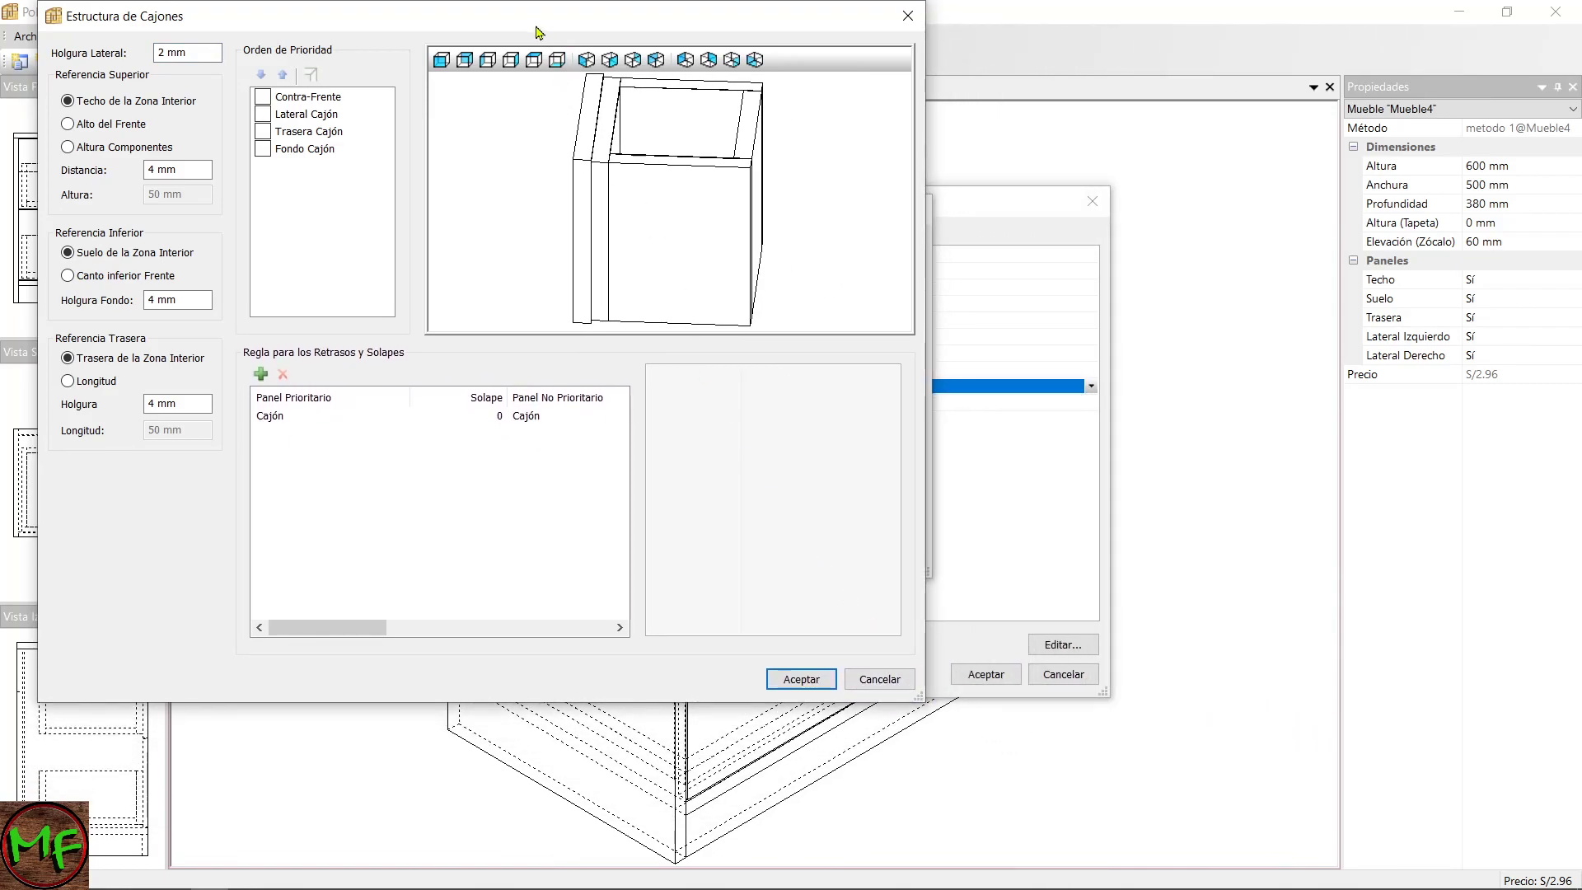
drag(536, 33, 876, 150)
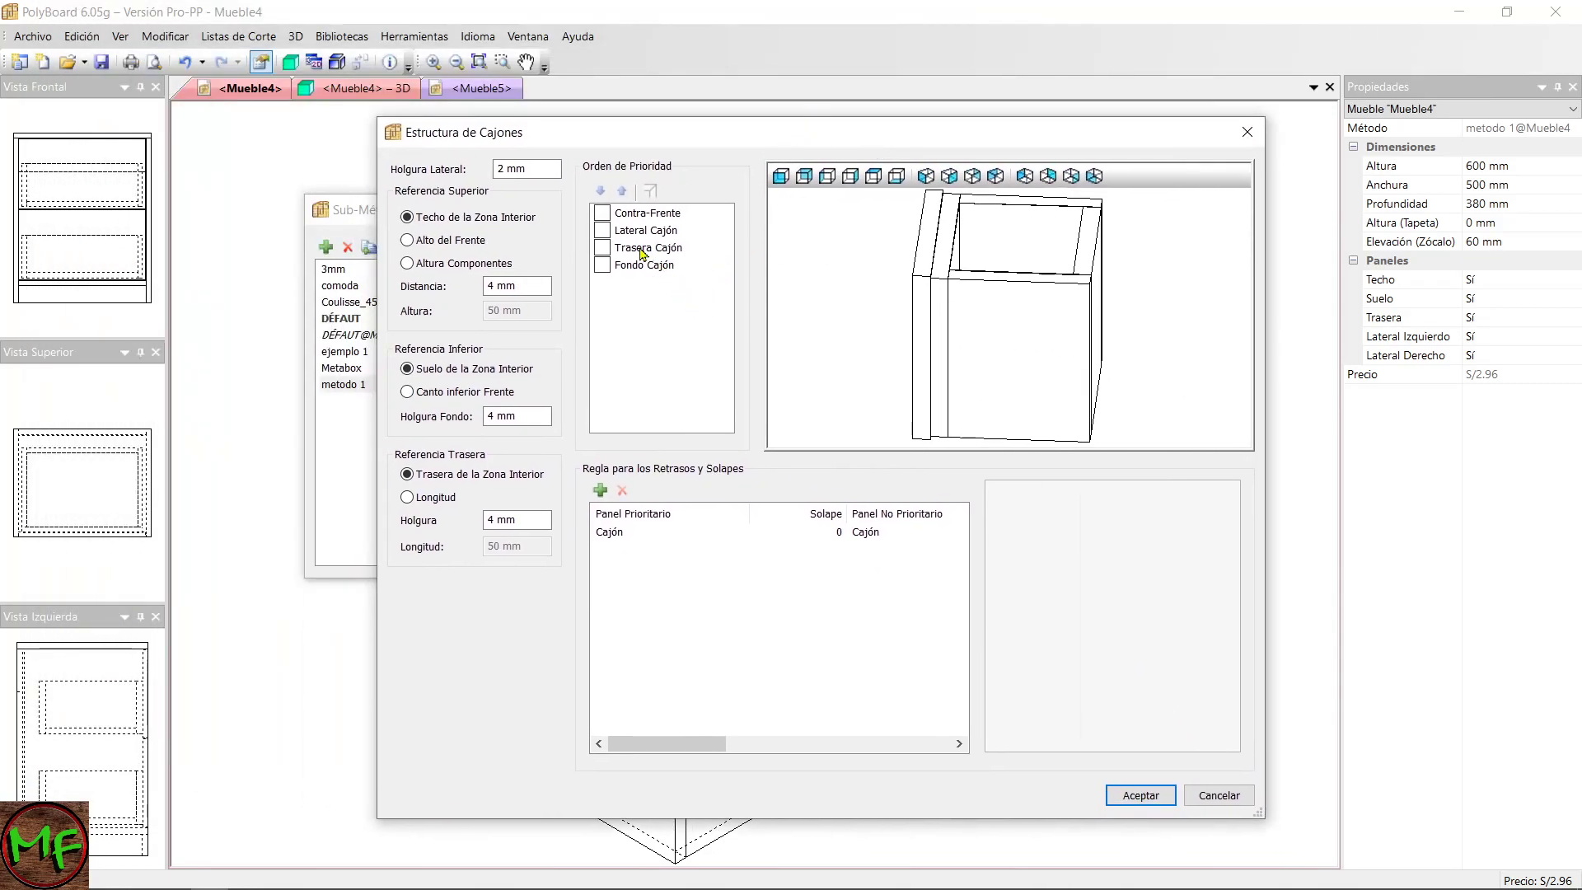
Highlight the counter-front, side, back and bottom panels one by one to identify them in the drawer preview.
click(659, 217)
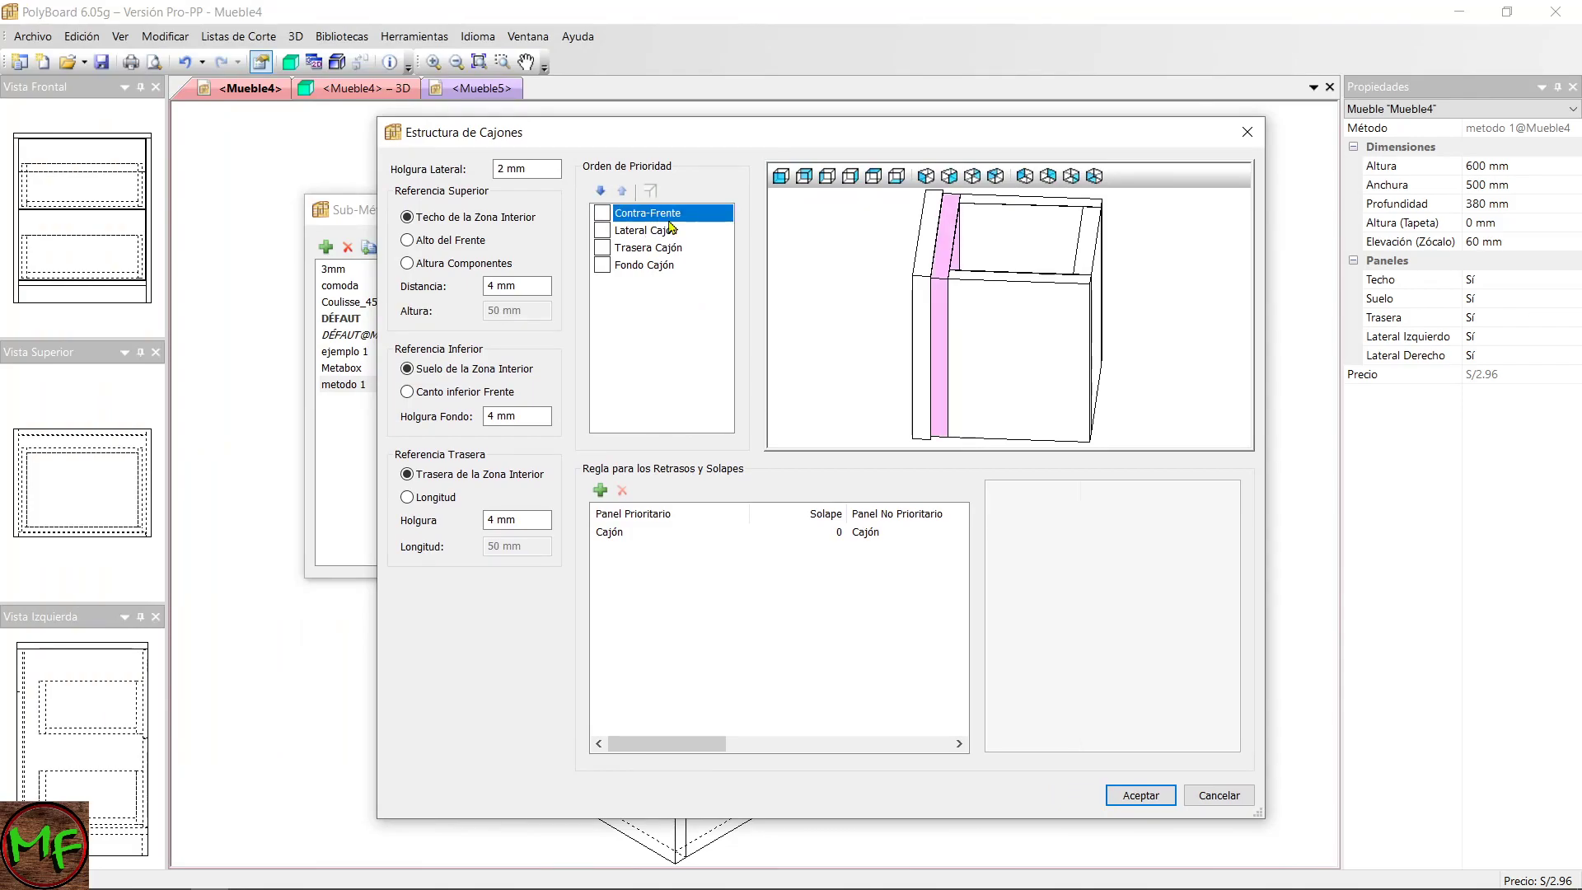
mouse_move(906, 318)
mouse_down()
mouse_move(848, 311)
mouse_move(948, 289)
mouse_move(920, 282)
mouse_move(926, 300)
mouse_move(904, 307)
mouse_up()
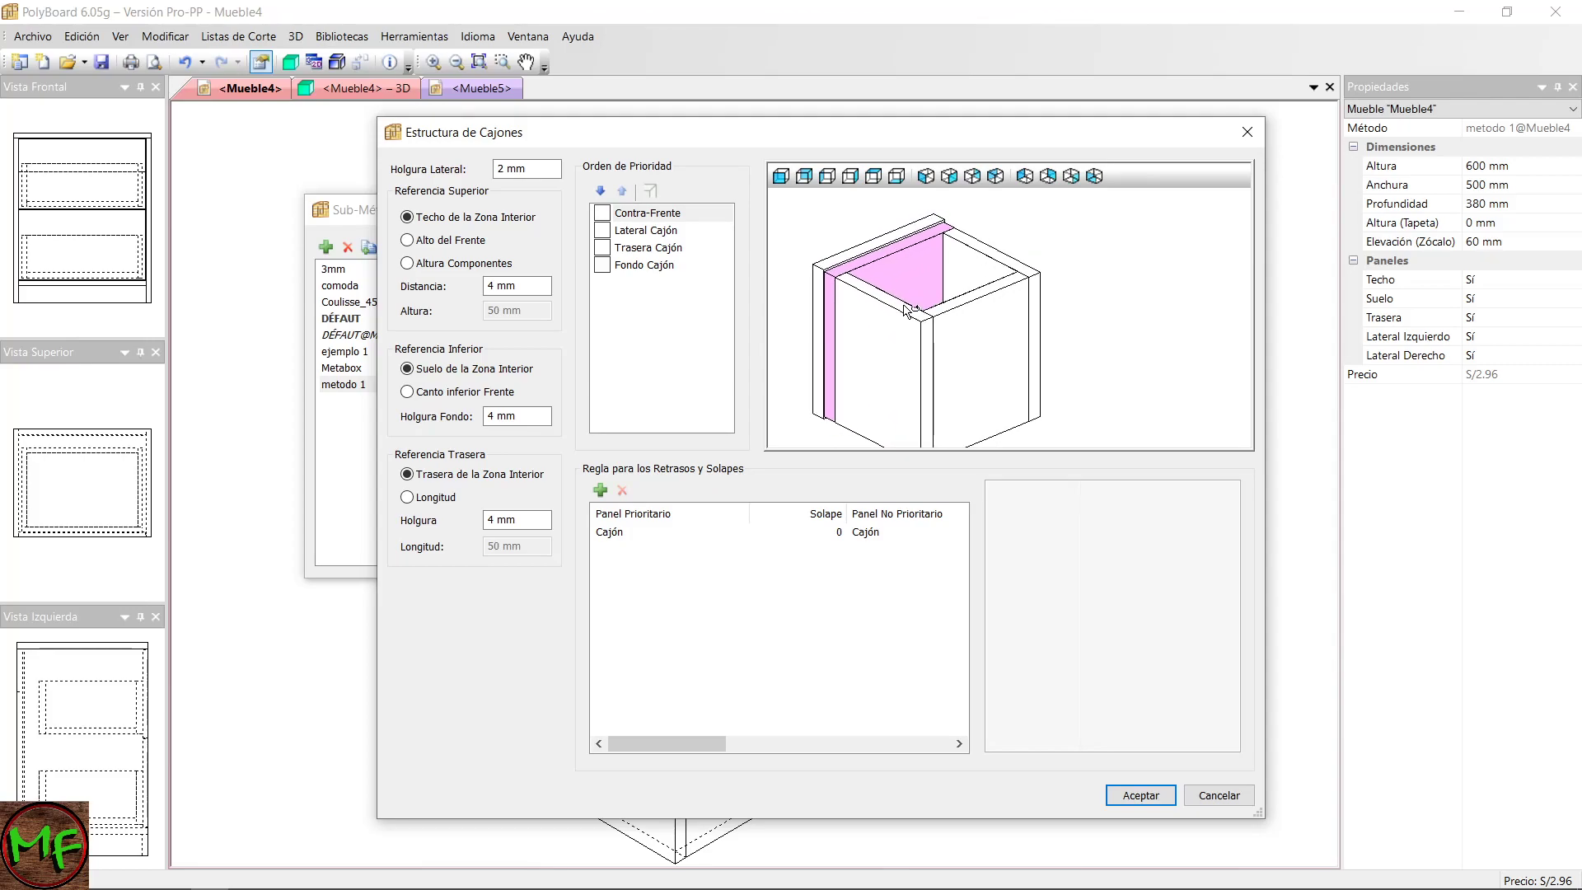
click(655, 216)
click(669, 232)
click(671, 248)
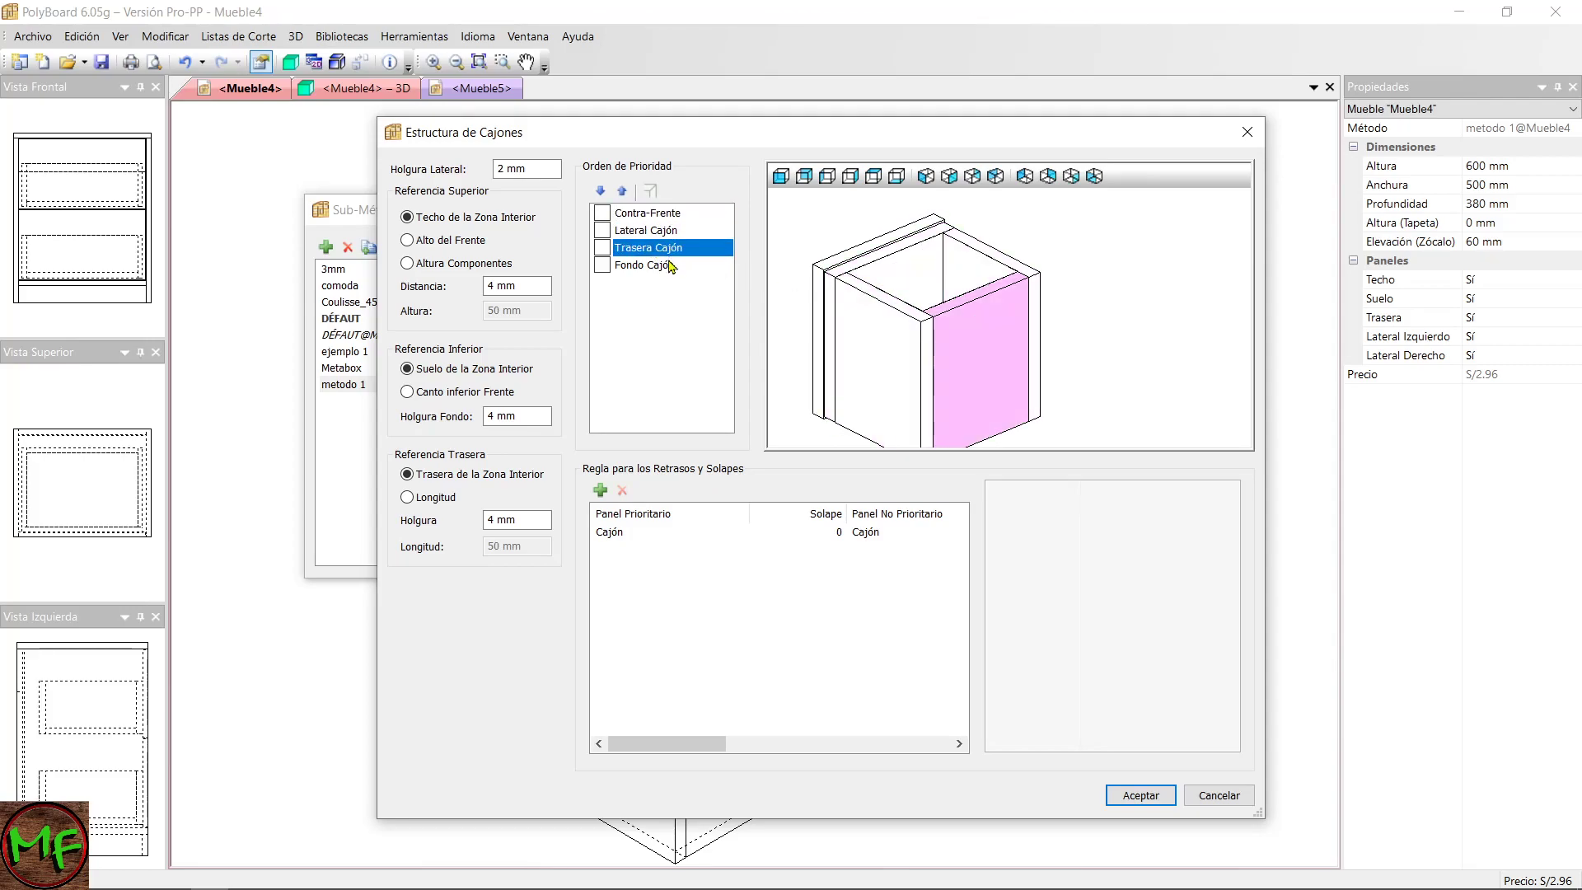
click(671, 265)
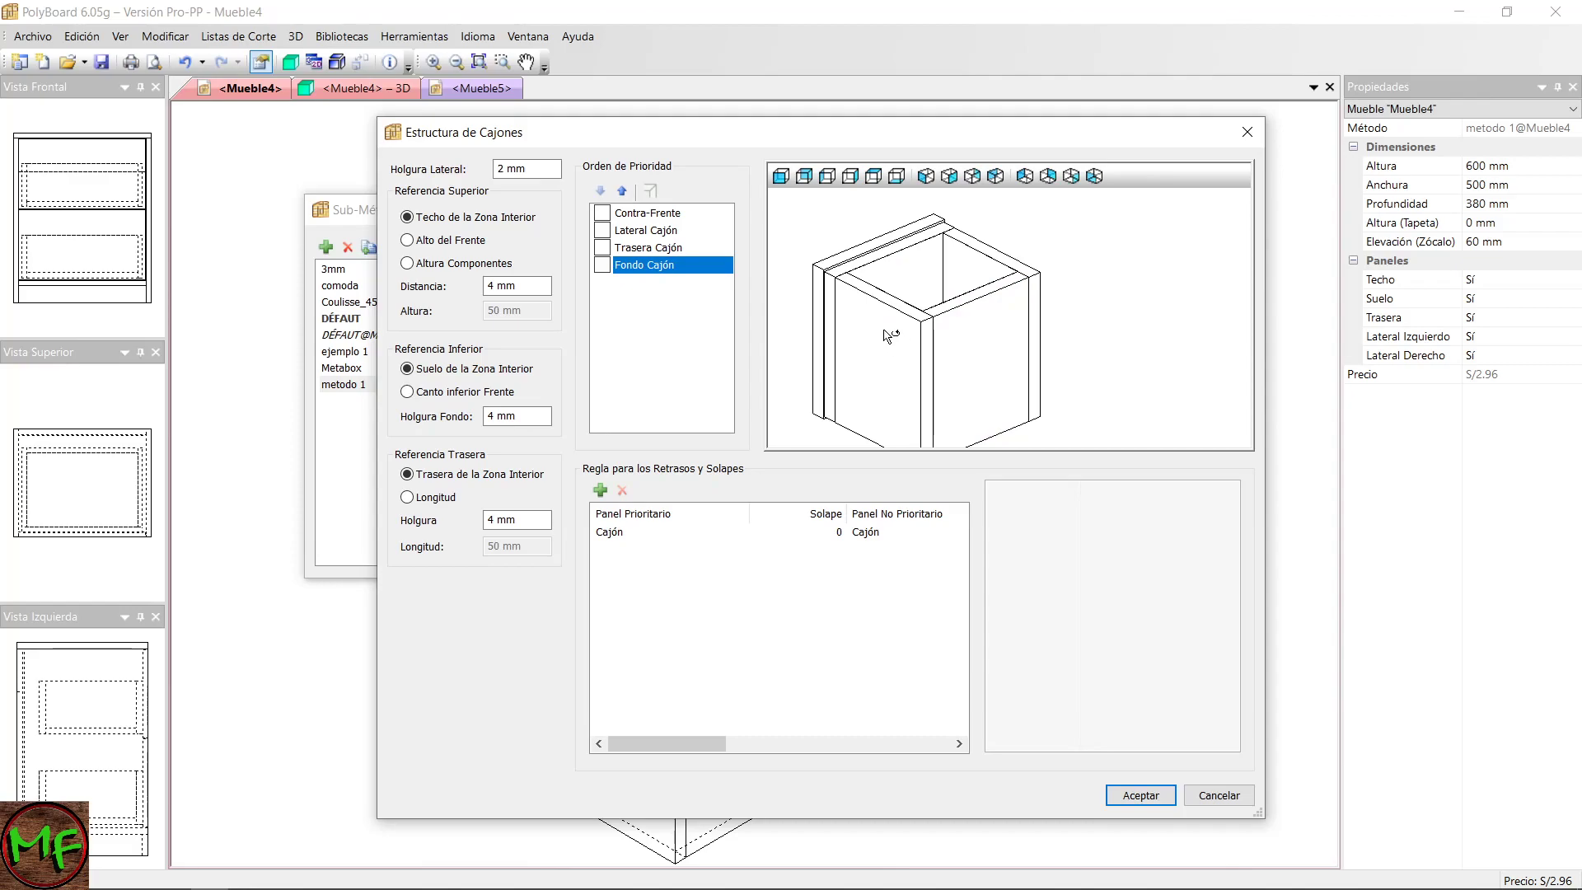
Enable the Contra-Frente, Lateral Cajón, Trasera Cajón and Fondo Cajón panels in the priority order.
click(603, 212)
click(603, 230)
click(604, 248)
click(602, 247)
click(602, 264)
drag(894, 342, 923, 327)
scroll(923, 327, up, 1)
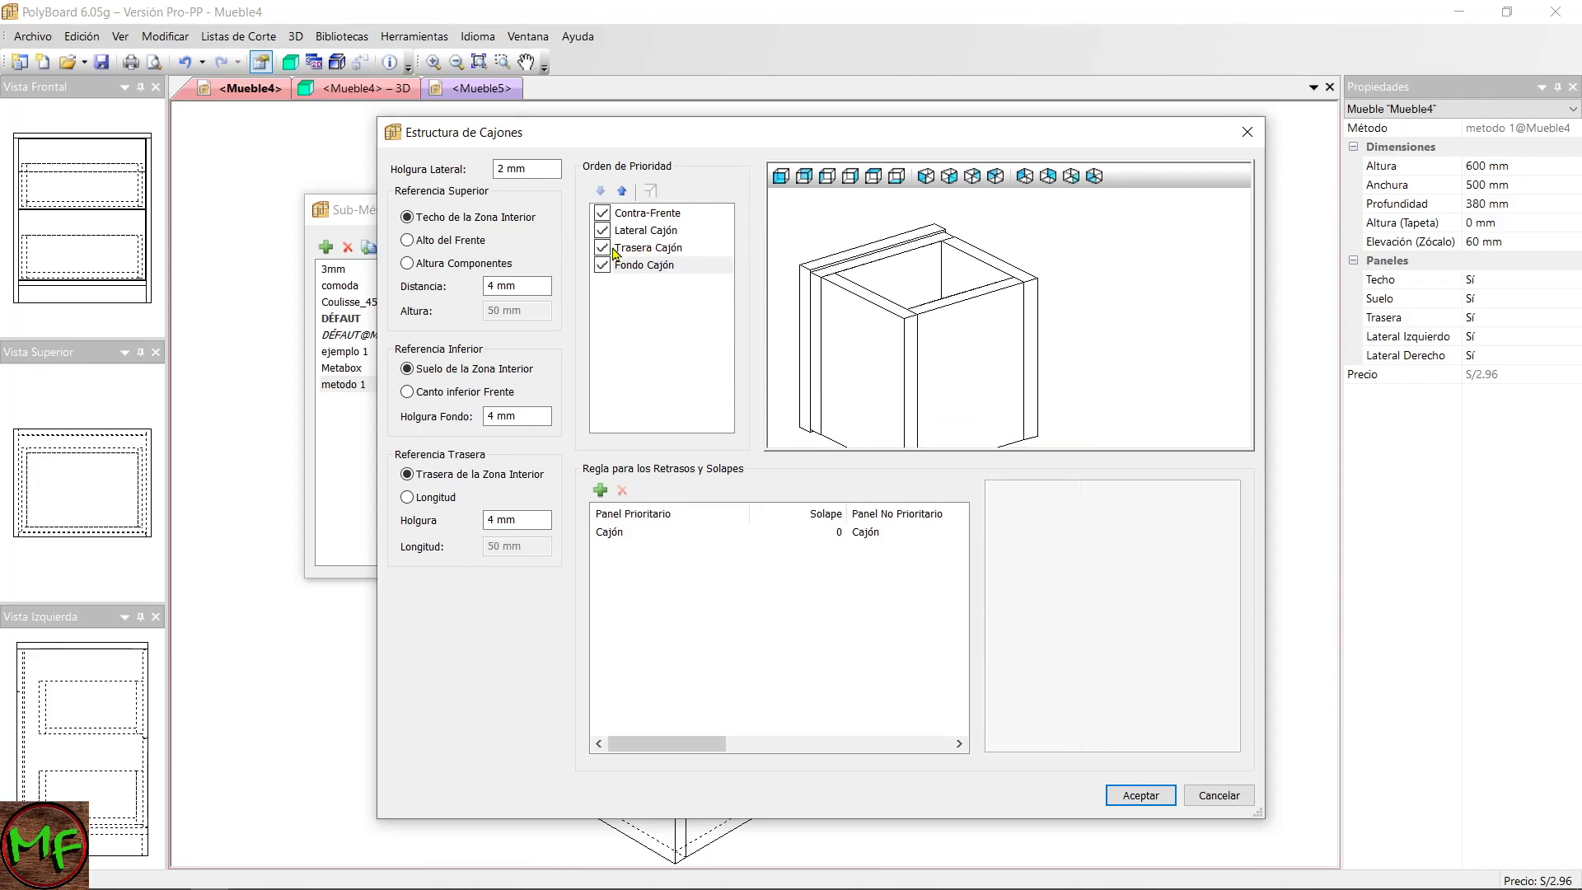
Give the drawer sides (Lateral Cajón) priority over the counter-front so they rank first in the priority order.
mouse_move(834, 299)
mouse_down()
mouse_move(857, 305)
mouse_move(810, 338)
mouse_move(844, 320)
mouse_up()
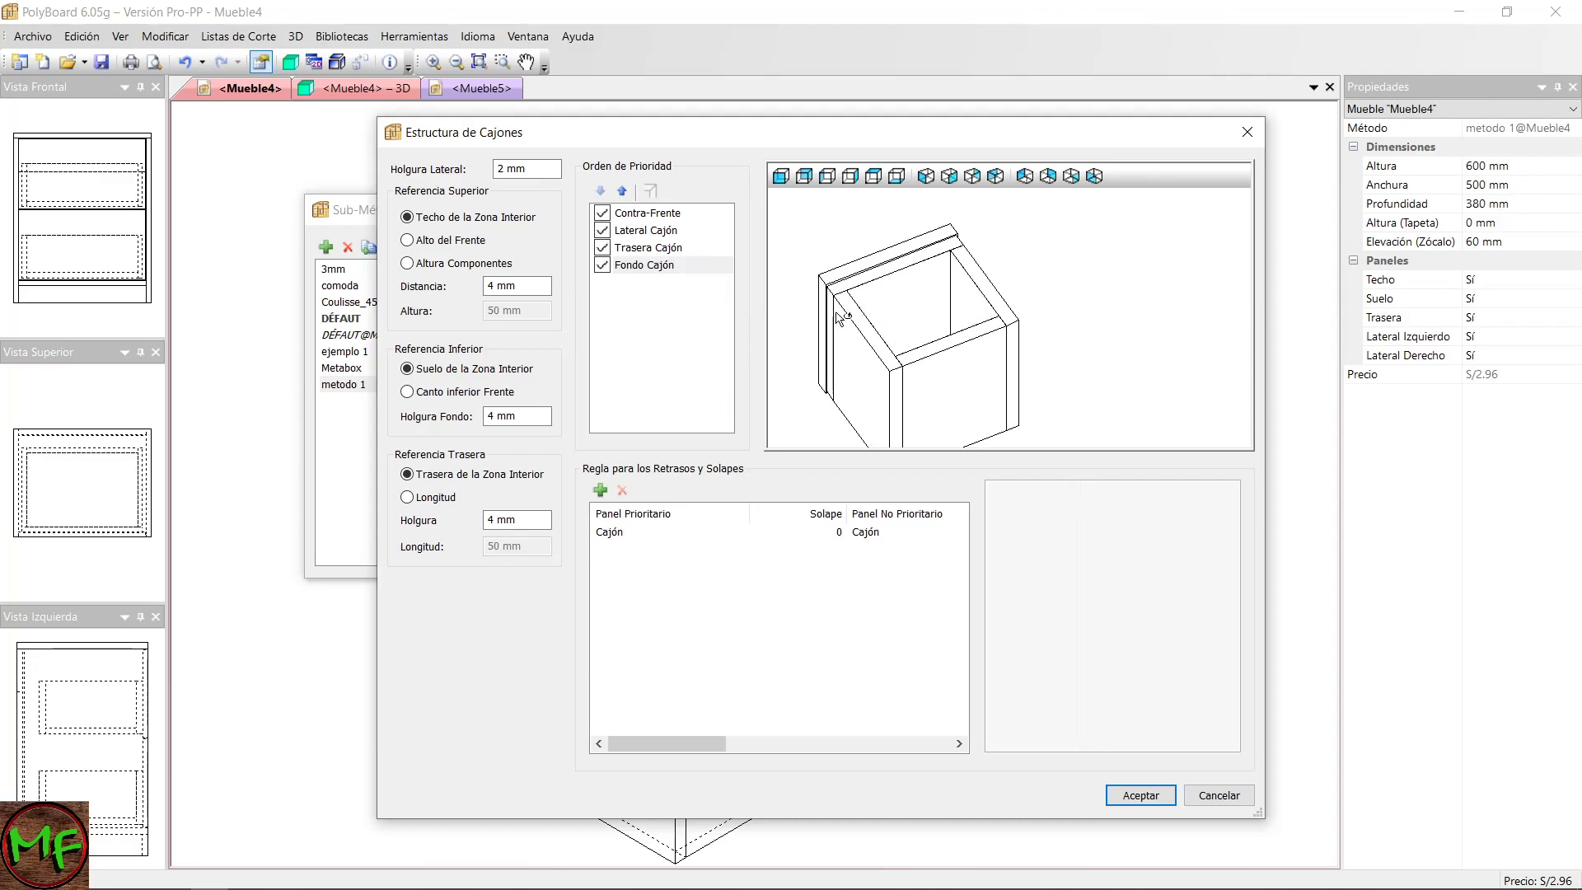
click(667, 245)
click(681, 233)
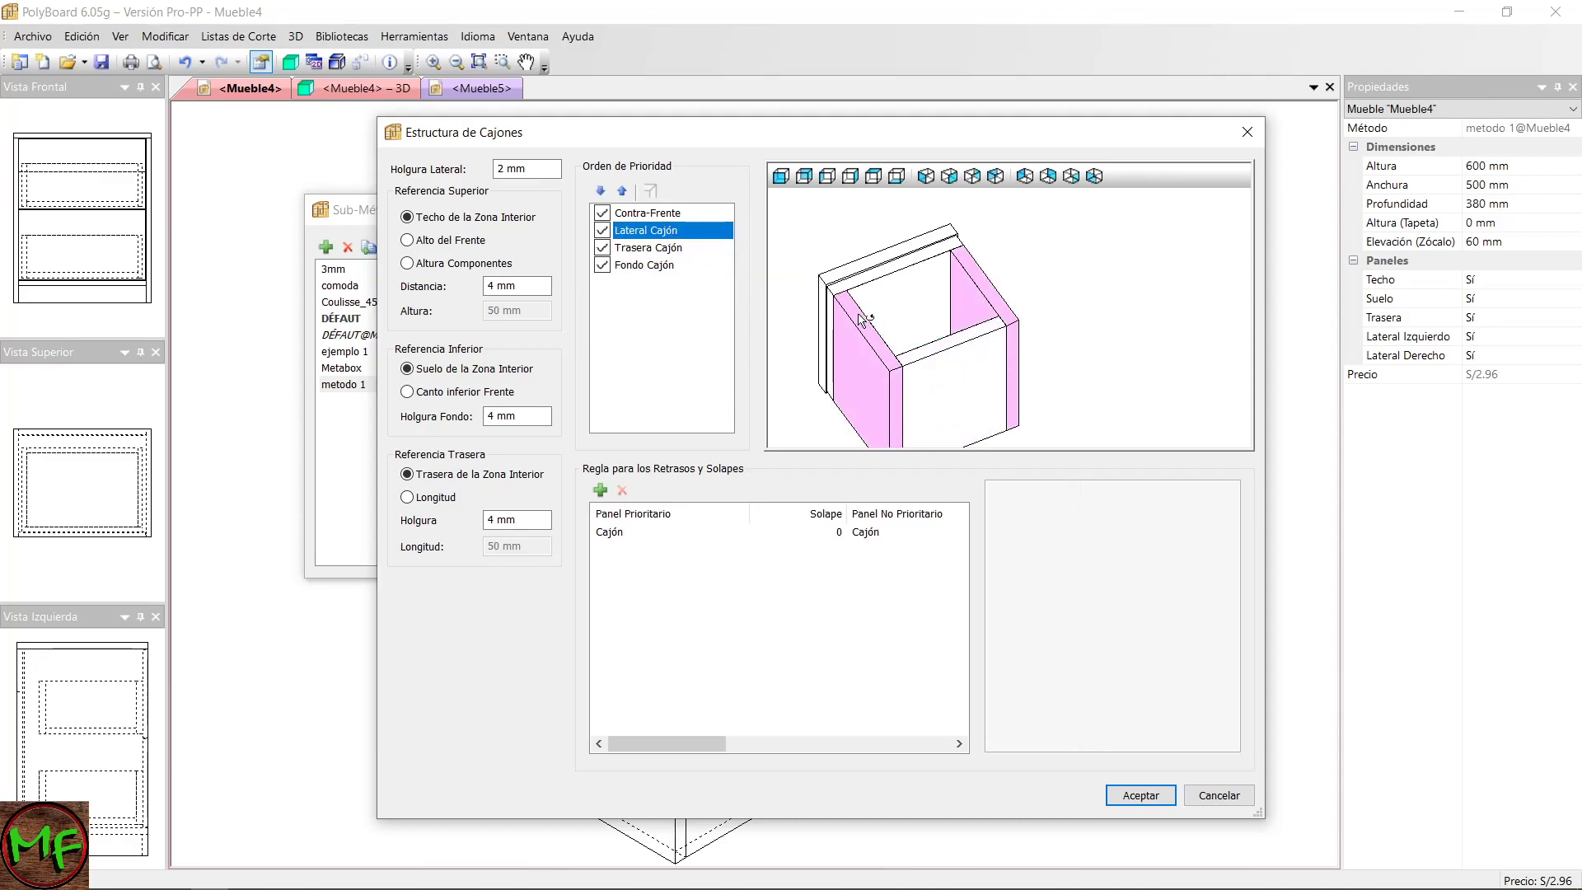
drag(858, 308, 928, 340)
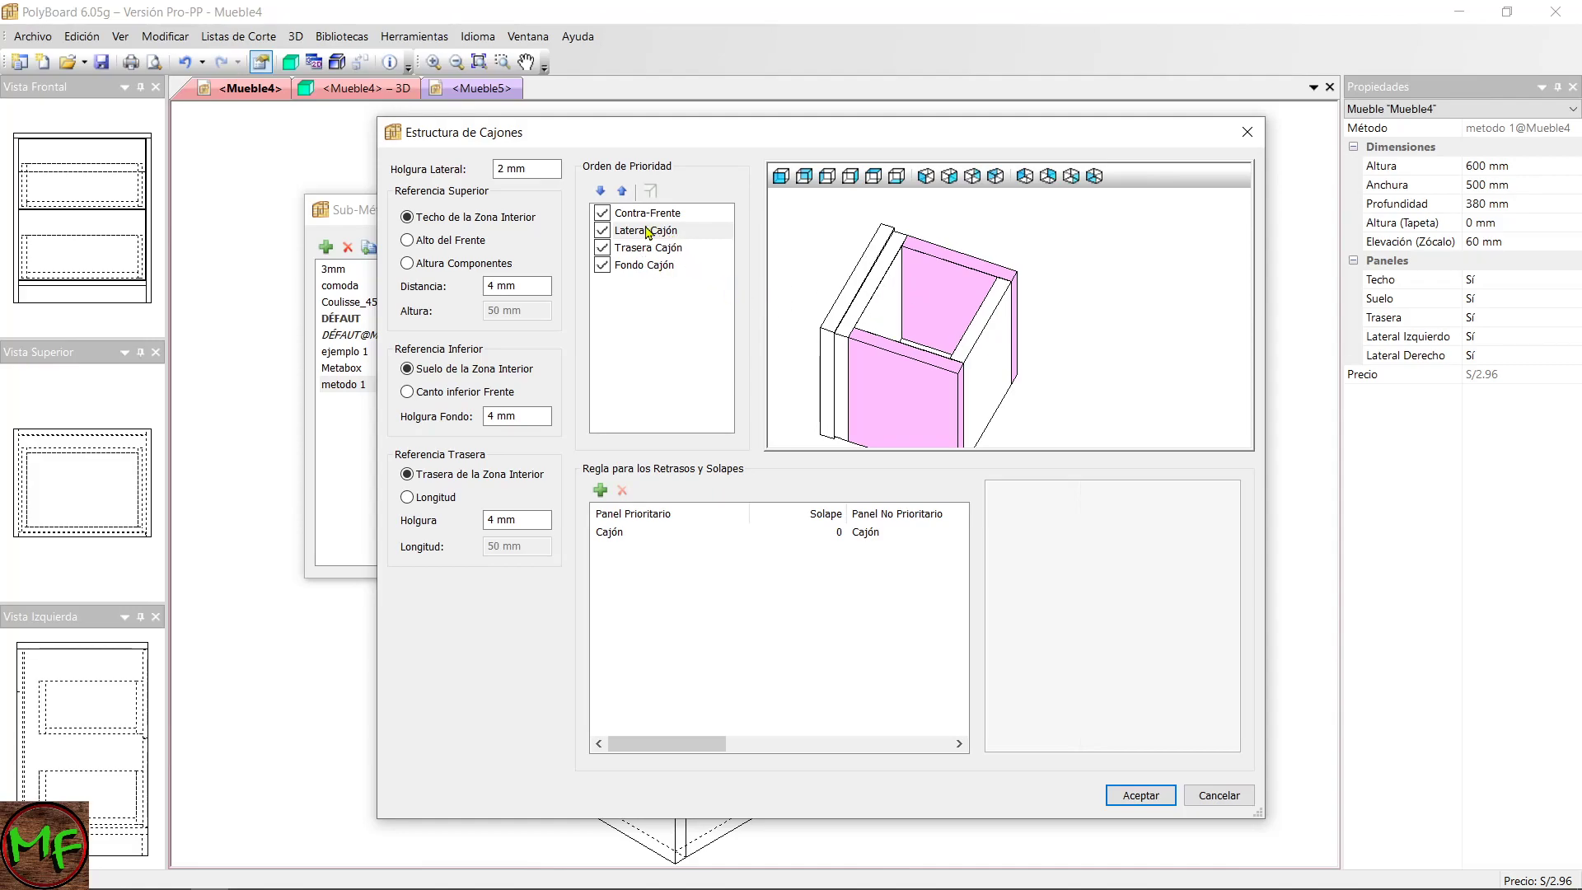
click(622, 192)
drag(890, 354, 803, 339)
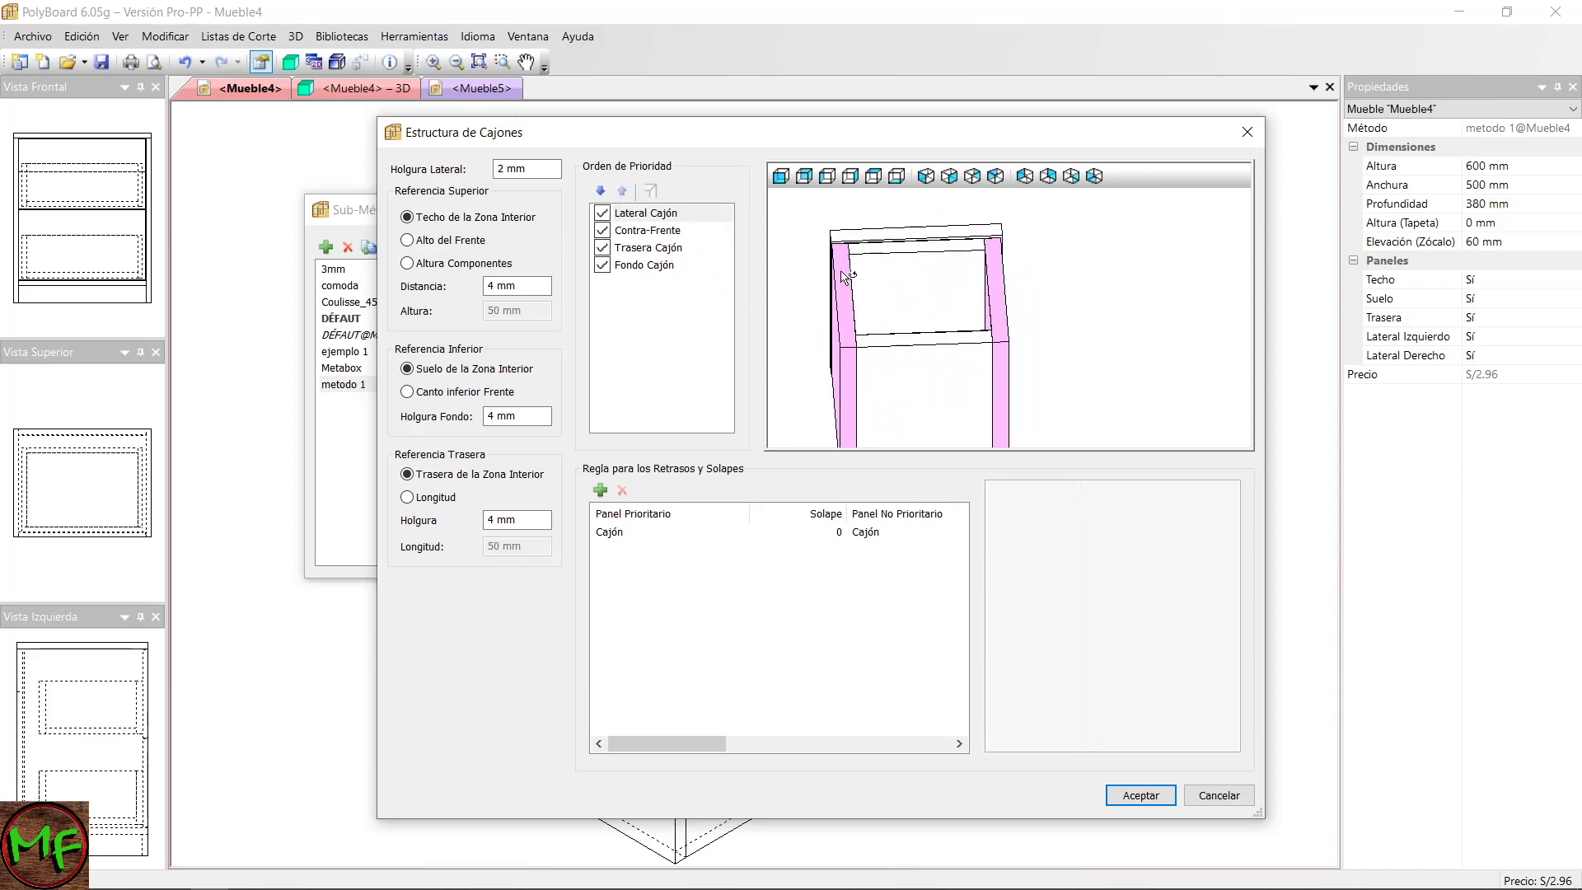
drag(849, 276, 844, 331)
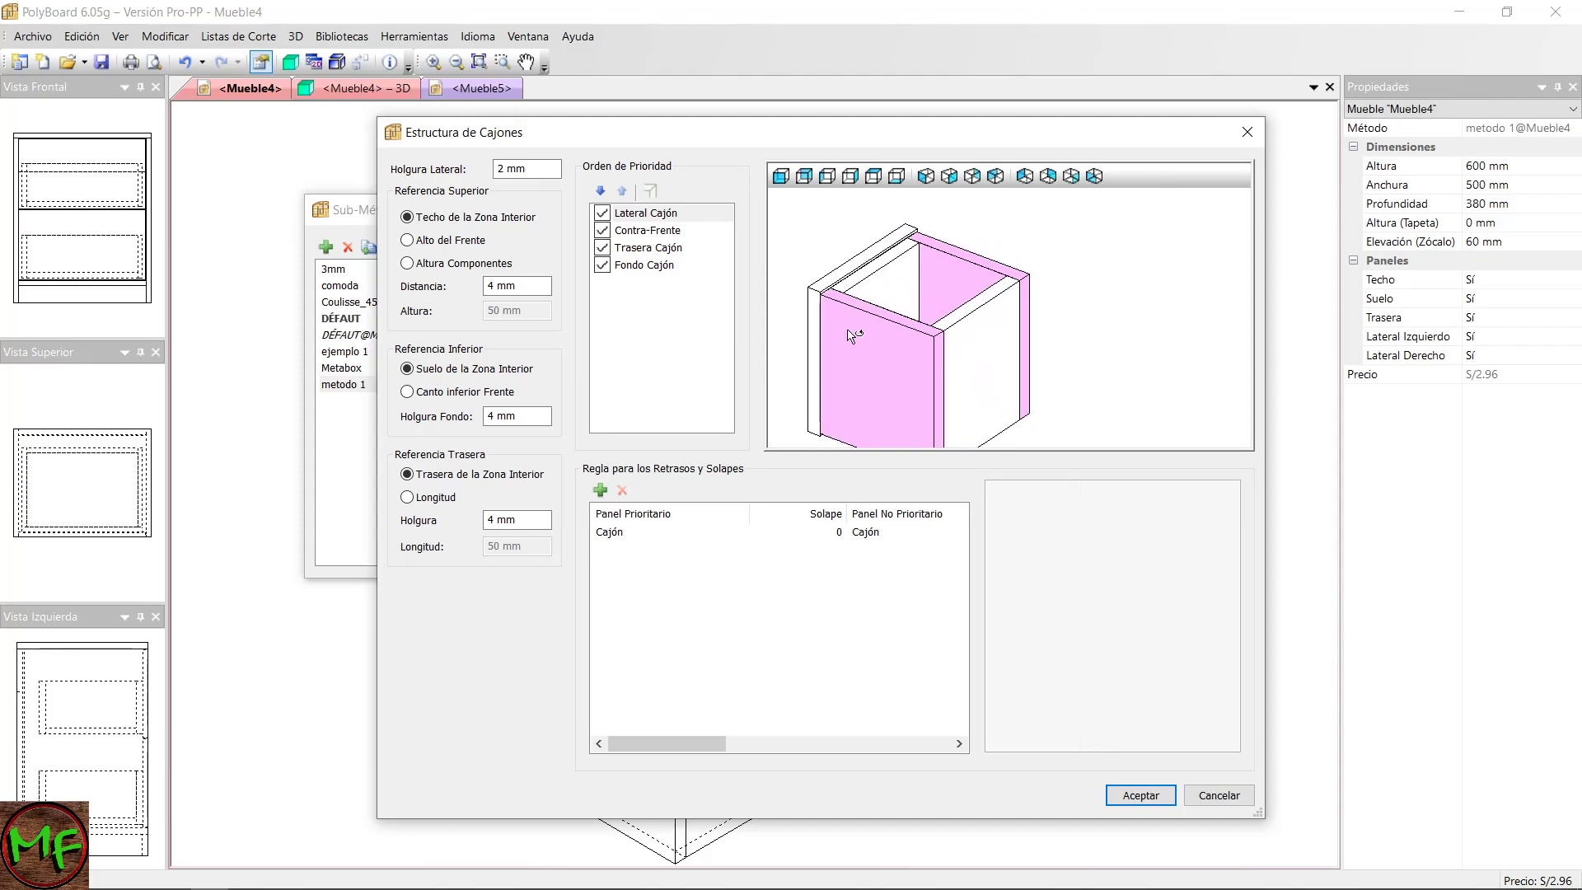
drag(849, 313, 917, 342)
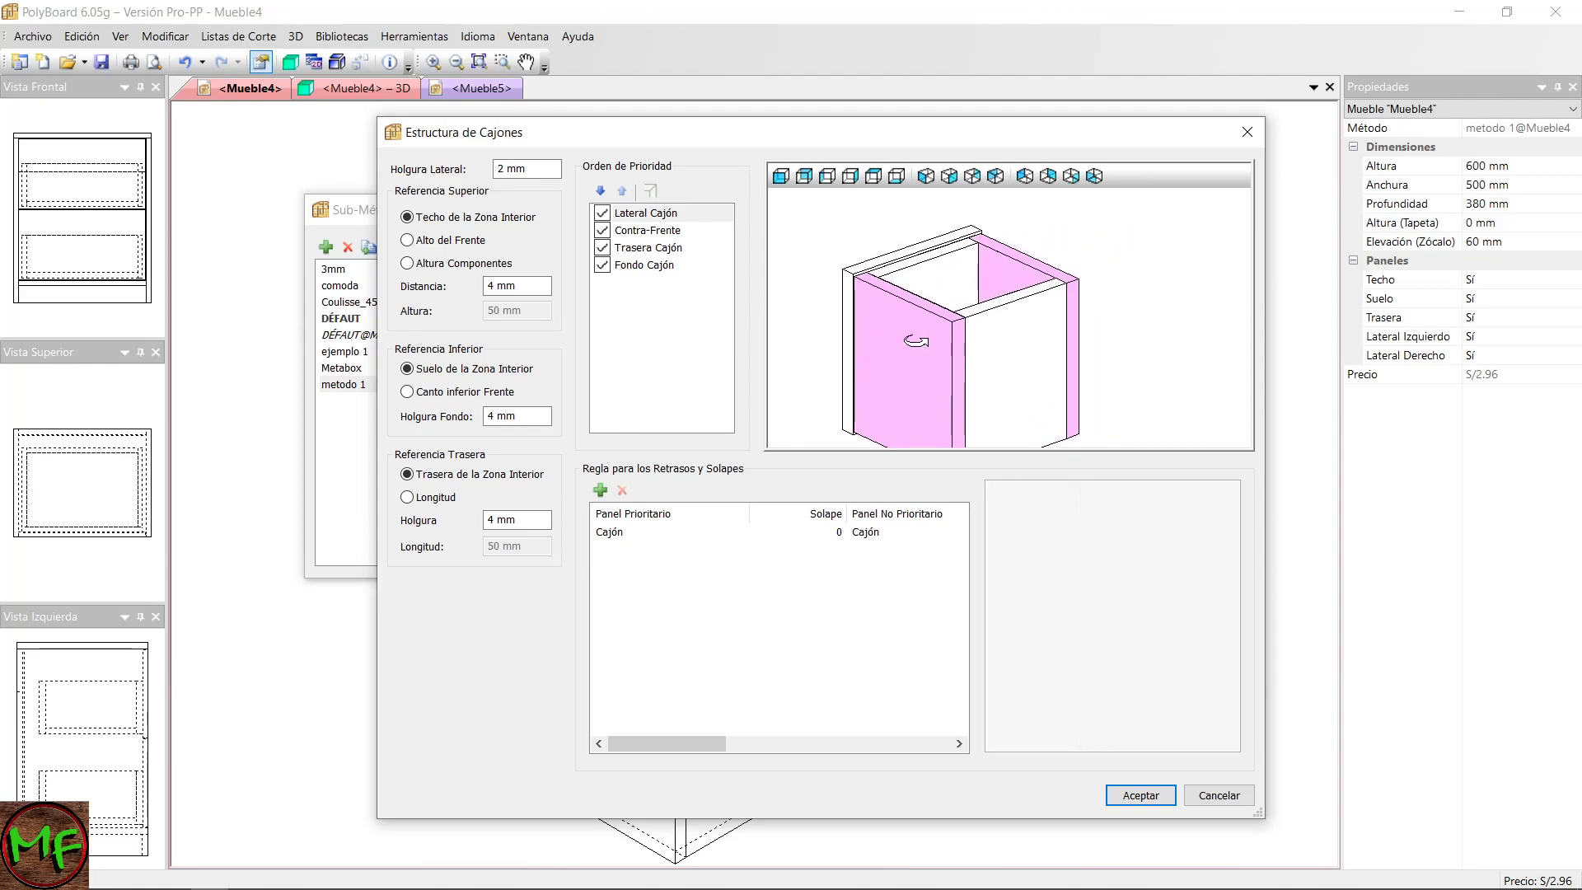
Try raising the drawer bottom (Fondo Cajón) to first place in the priority order and inspect its joints in the preview.
click(662, 266)
drag(966, 358, 958, 295)
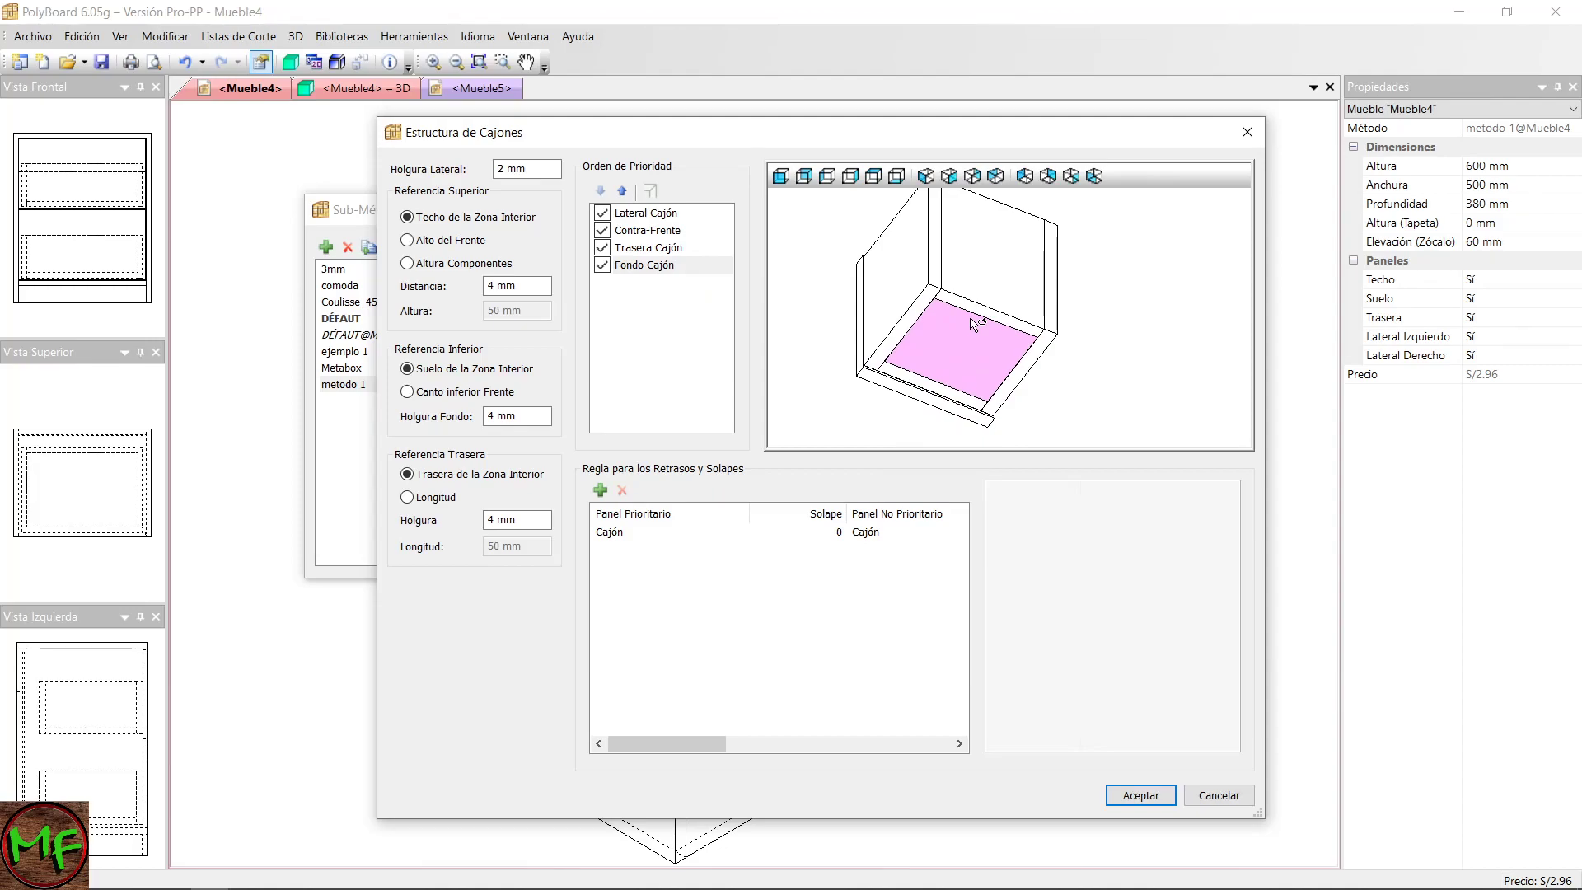
drag(970, 324, 969, 361)
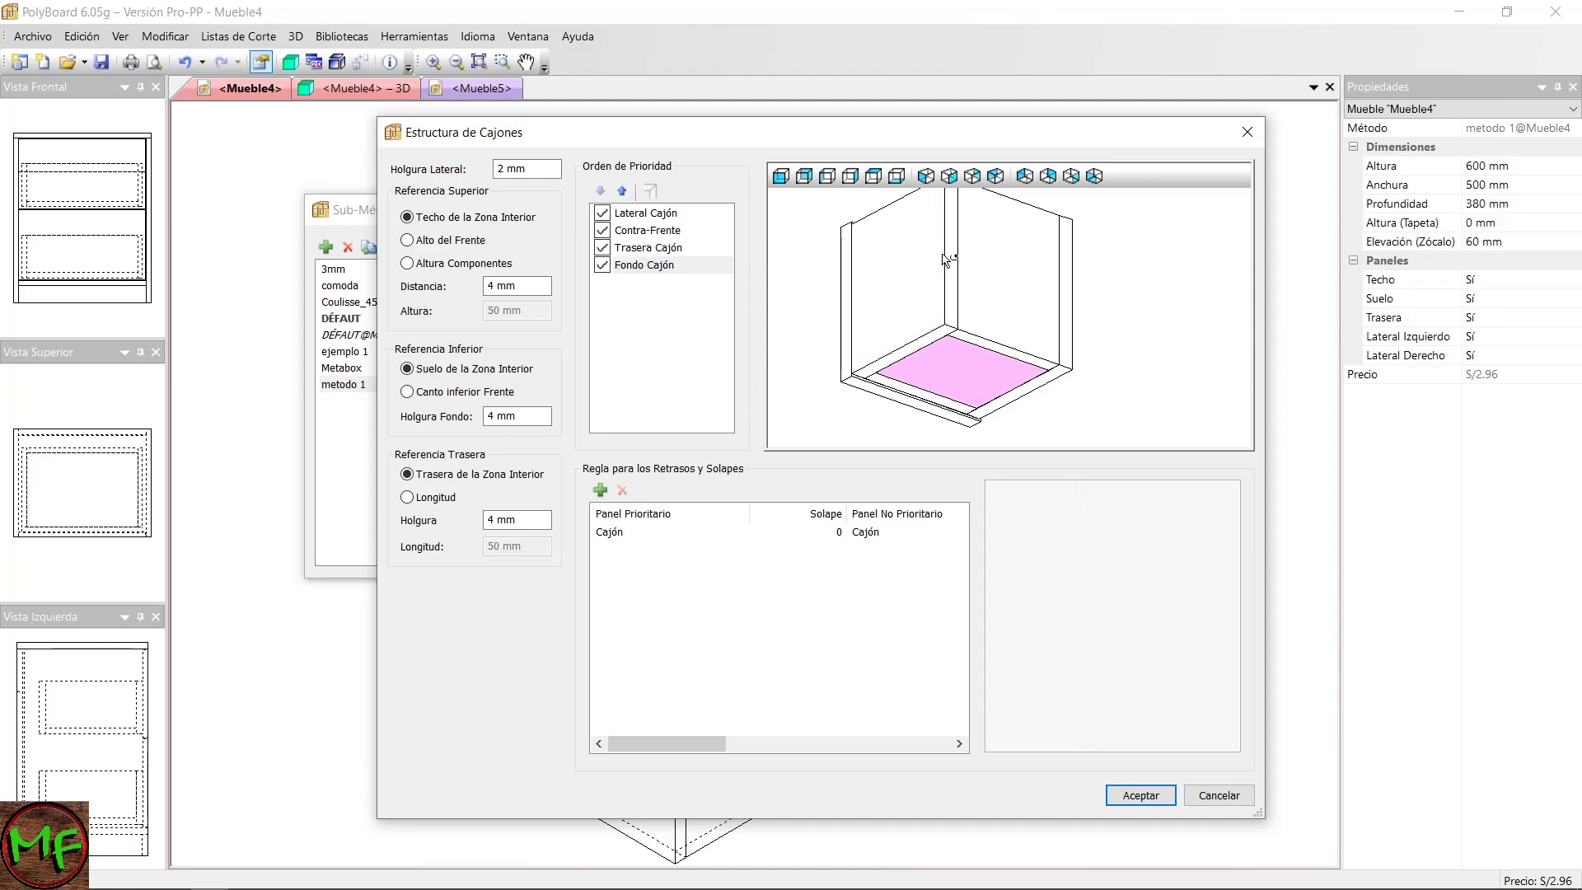
drag(1016, 368, 963, 385)
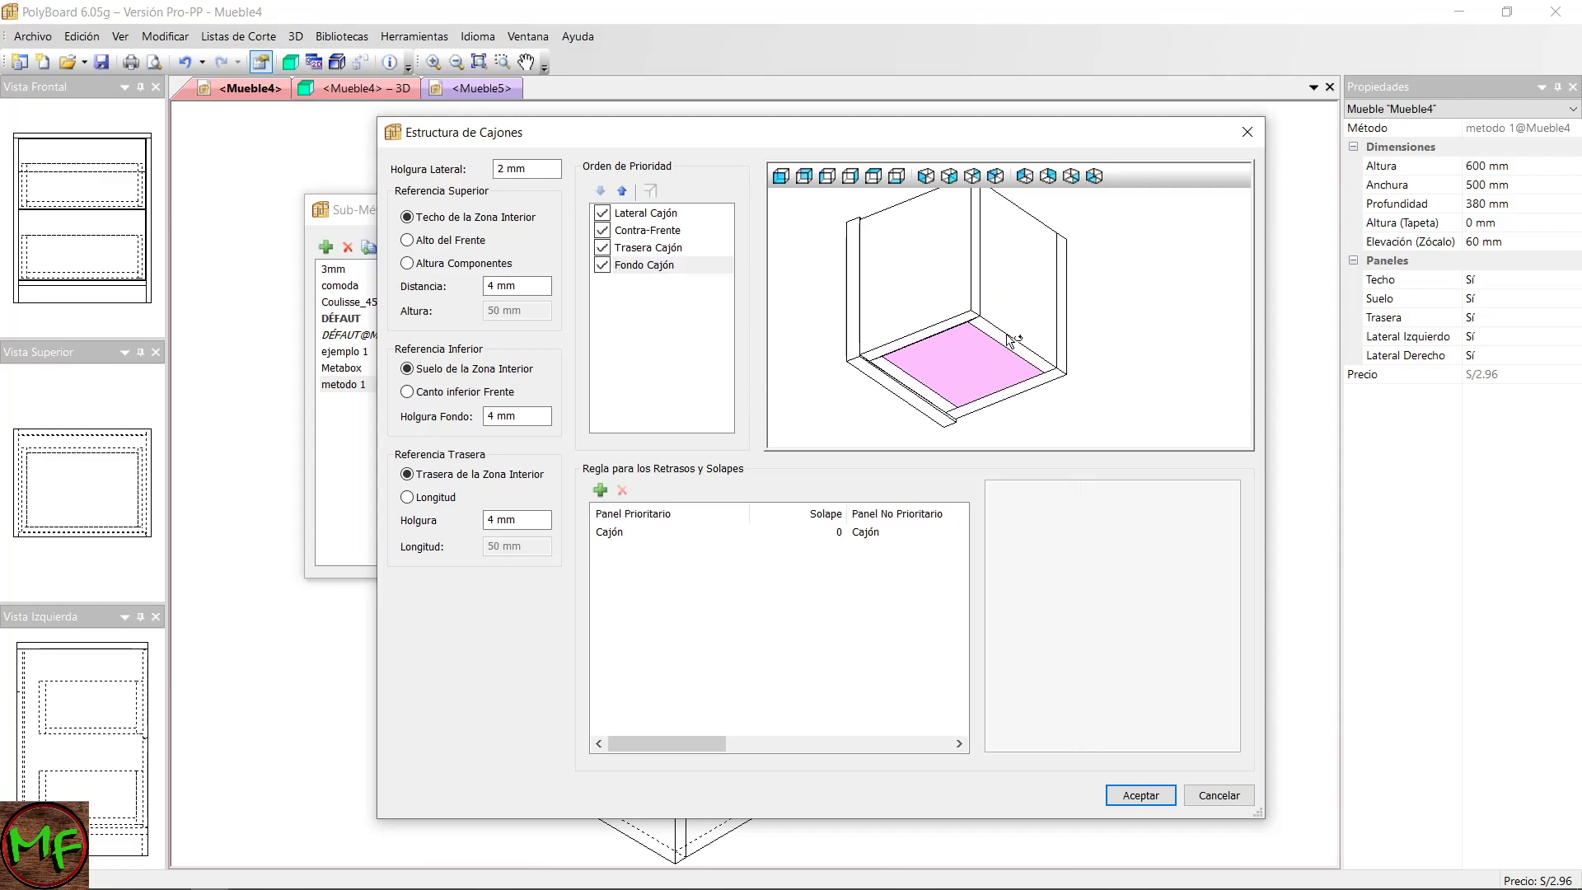
drag(898, 326, 892, 331)
click(647, 266)
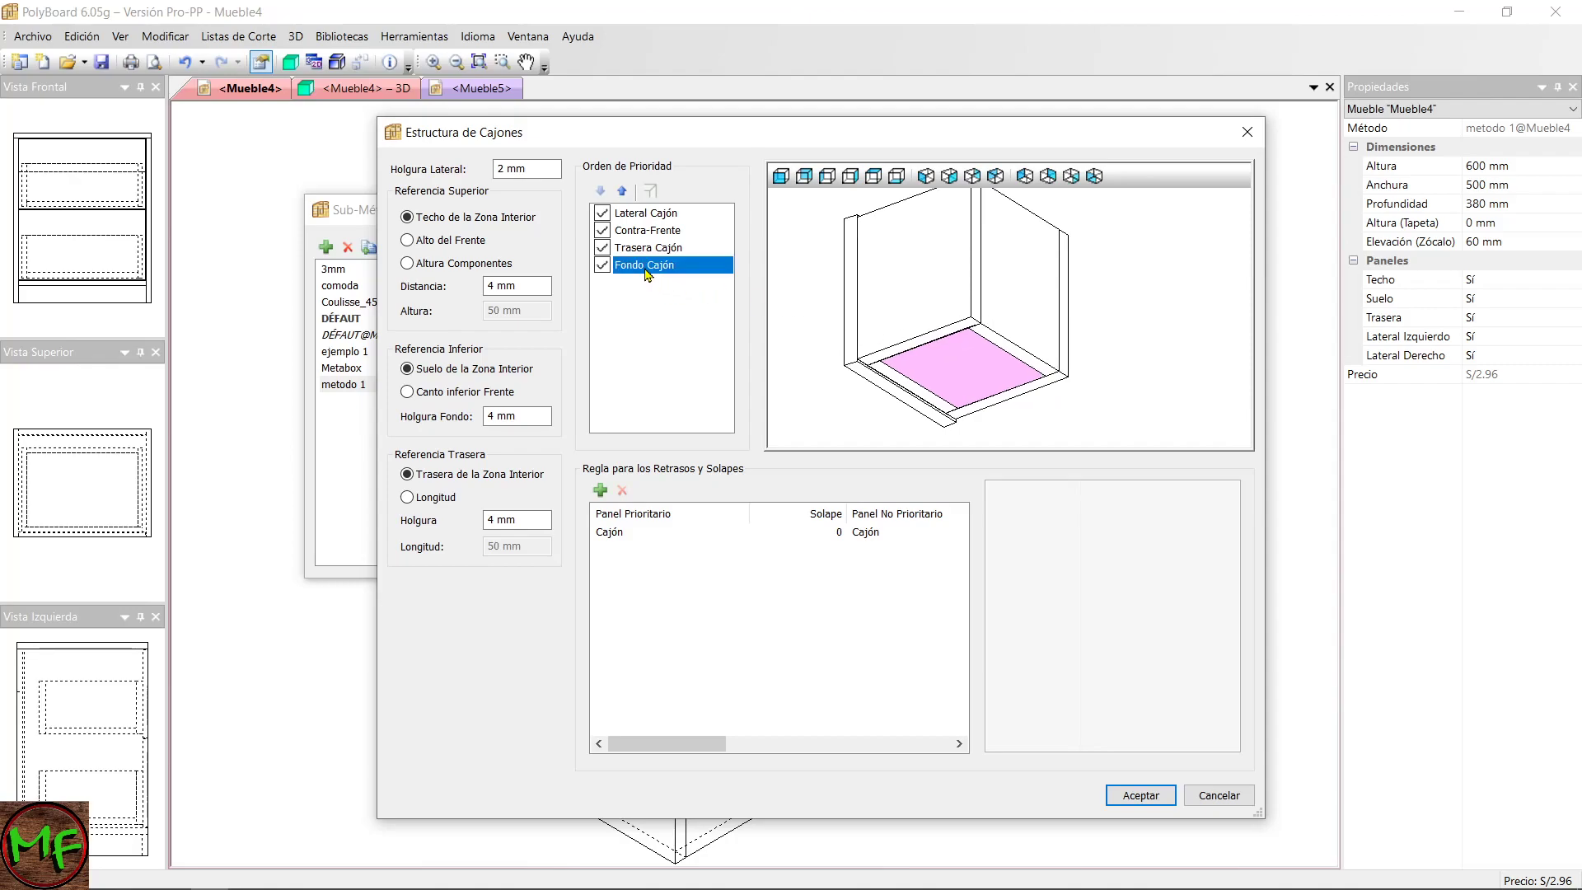
click(622, 192)
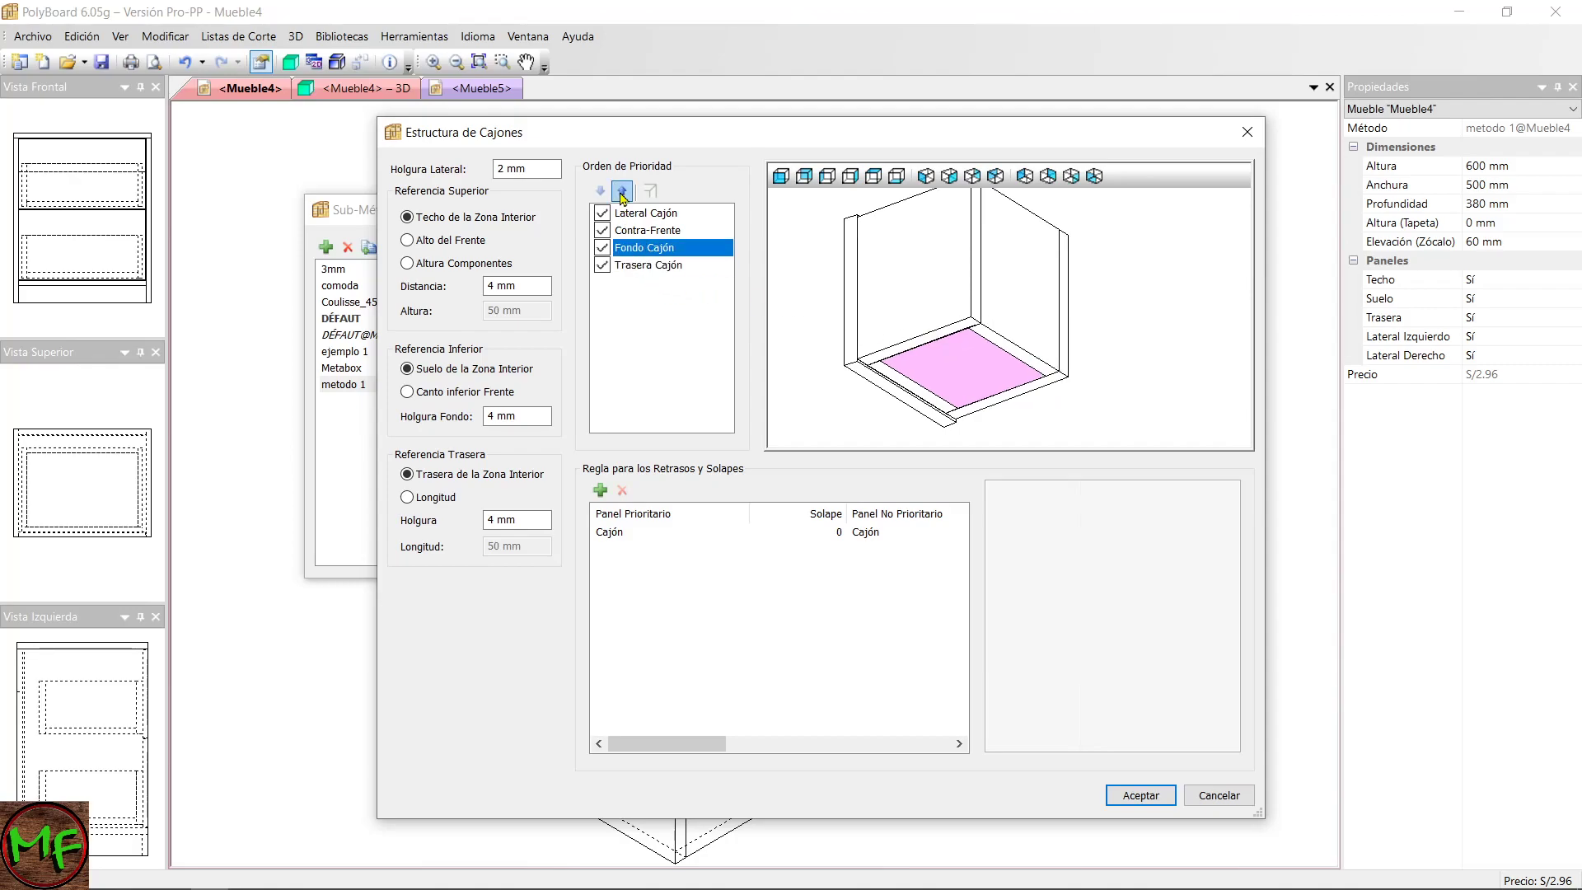
click(622, 192)
click(622, 192)
drag(849, 298, 886, 356)
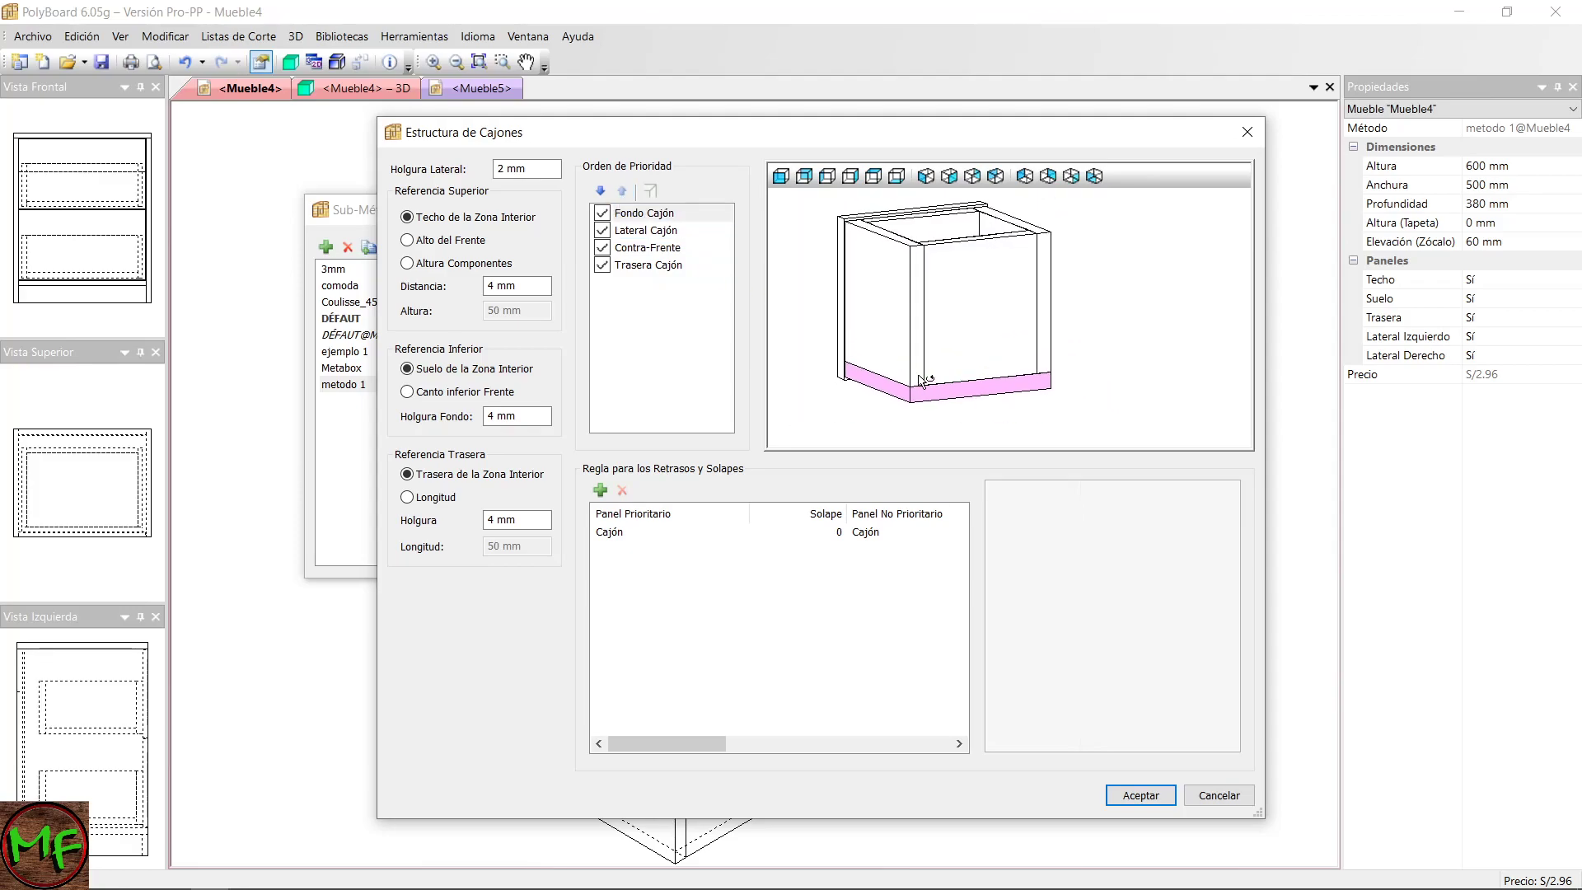
drag(944, 401, 947, 339)
scroll(952, 355, up, 2)
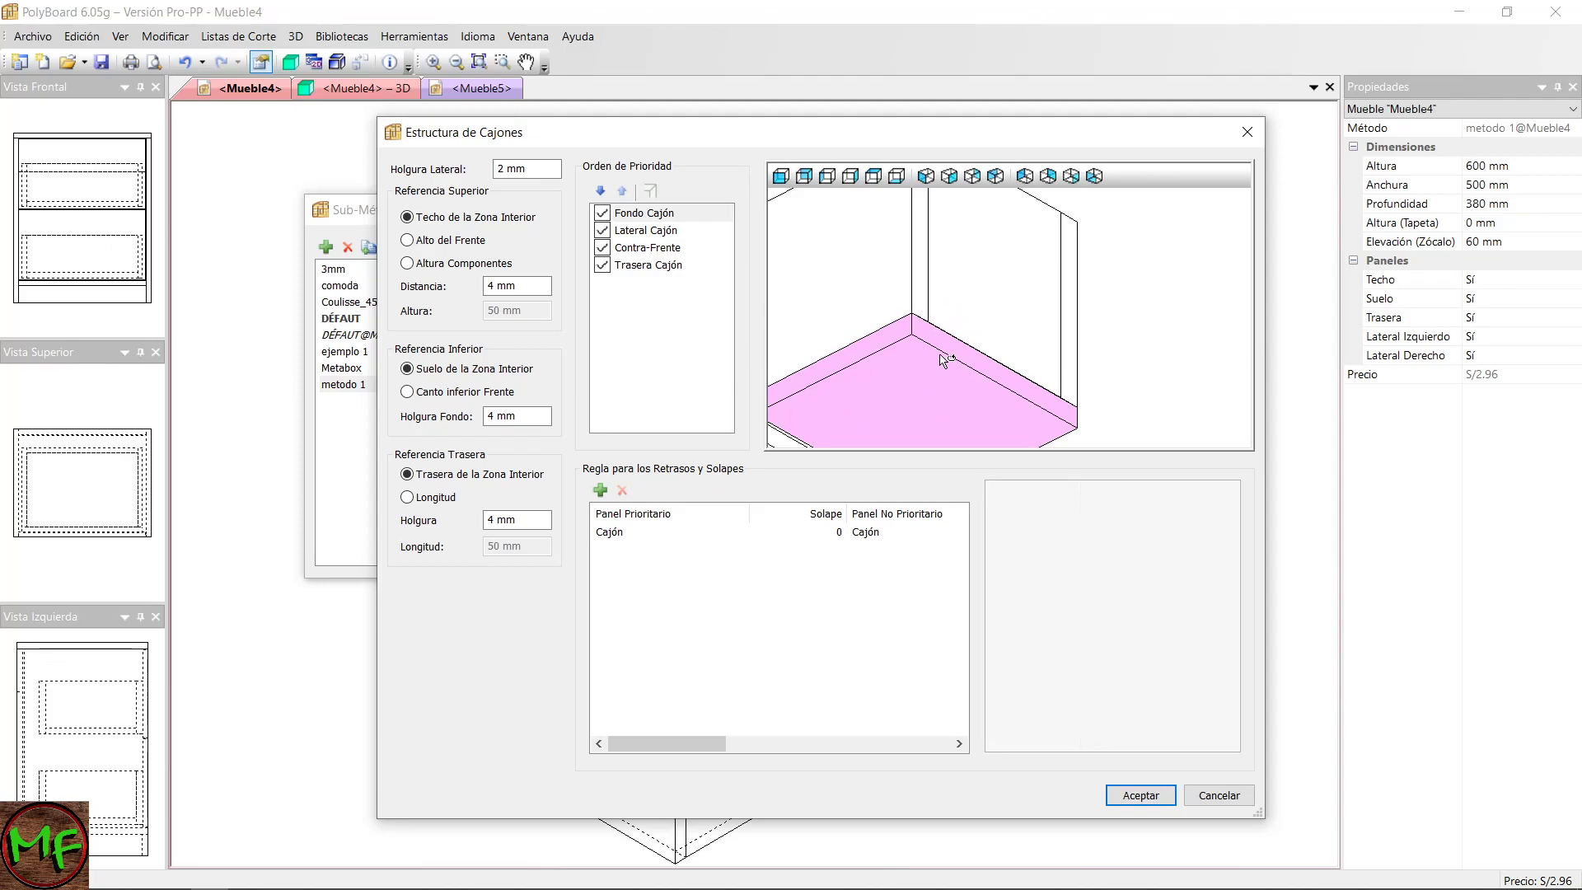
Return the drawer bottom (Fondo Cajón) to last place in the priority order.
click(633, 219)
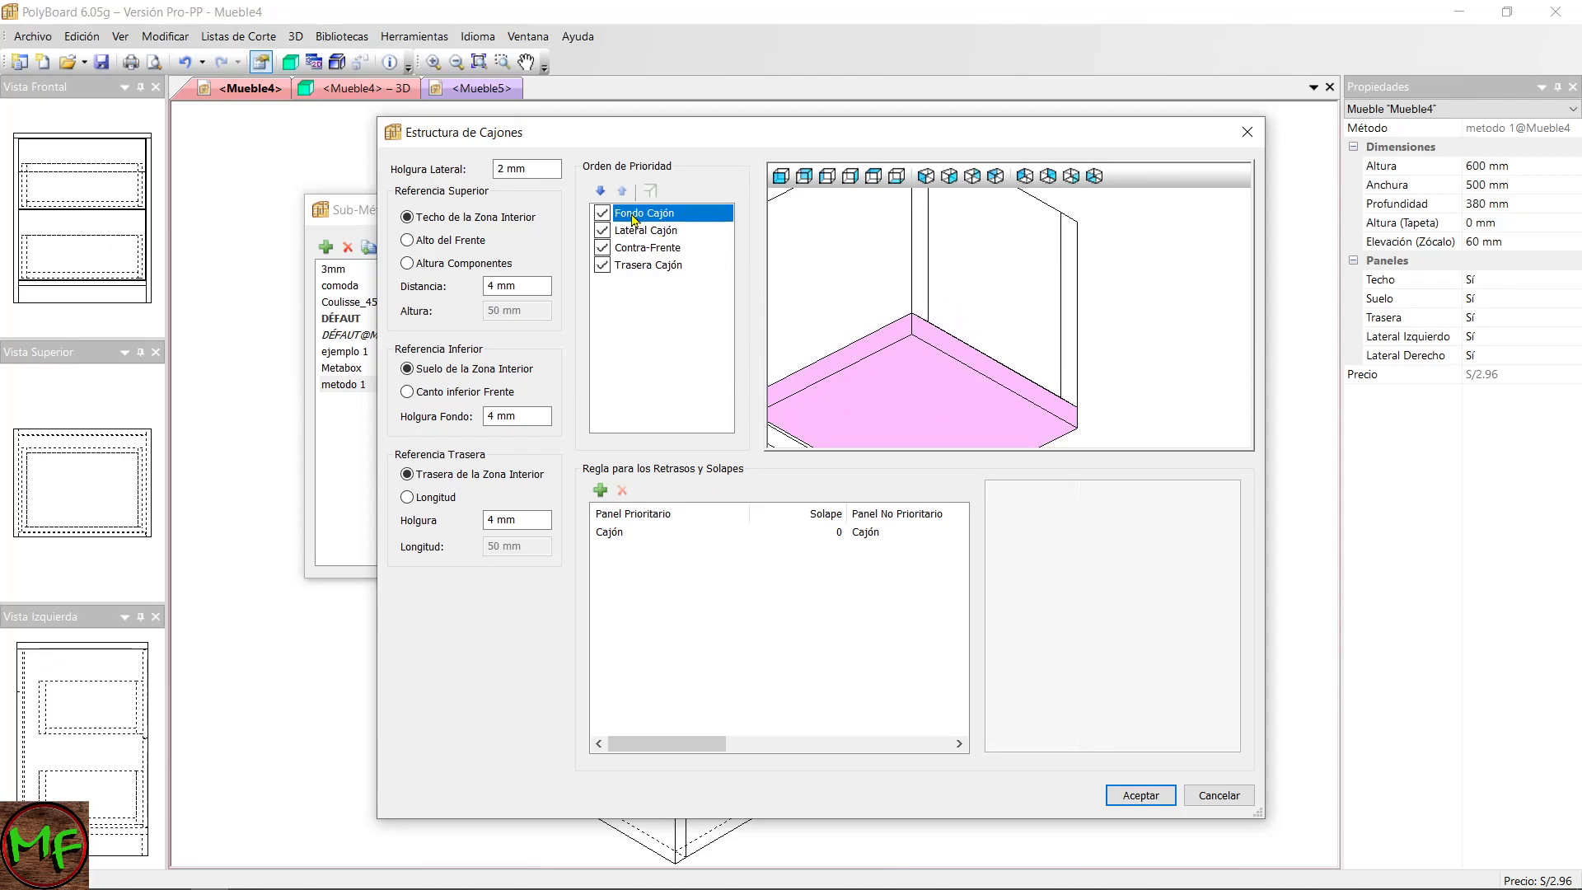
click(602, 193)
click(602, 193)
click(601, 193)
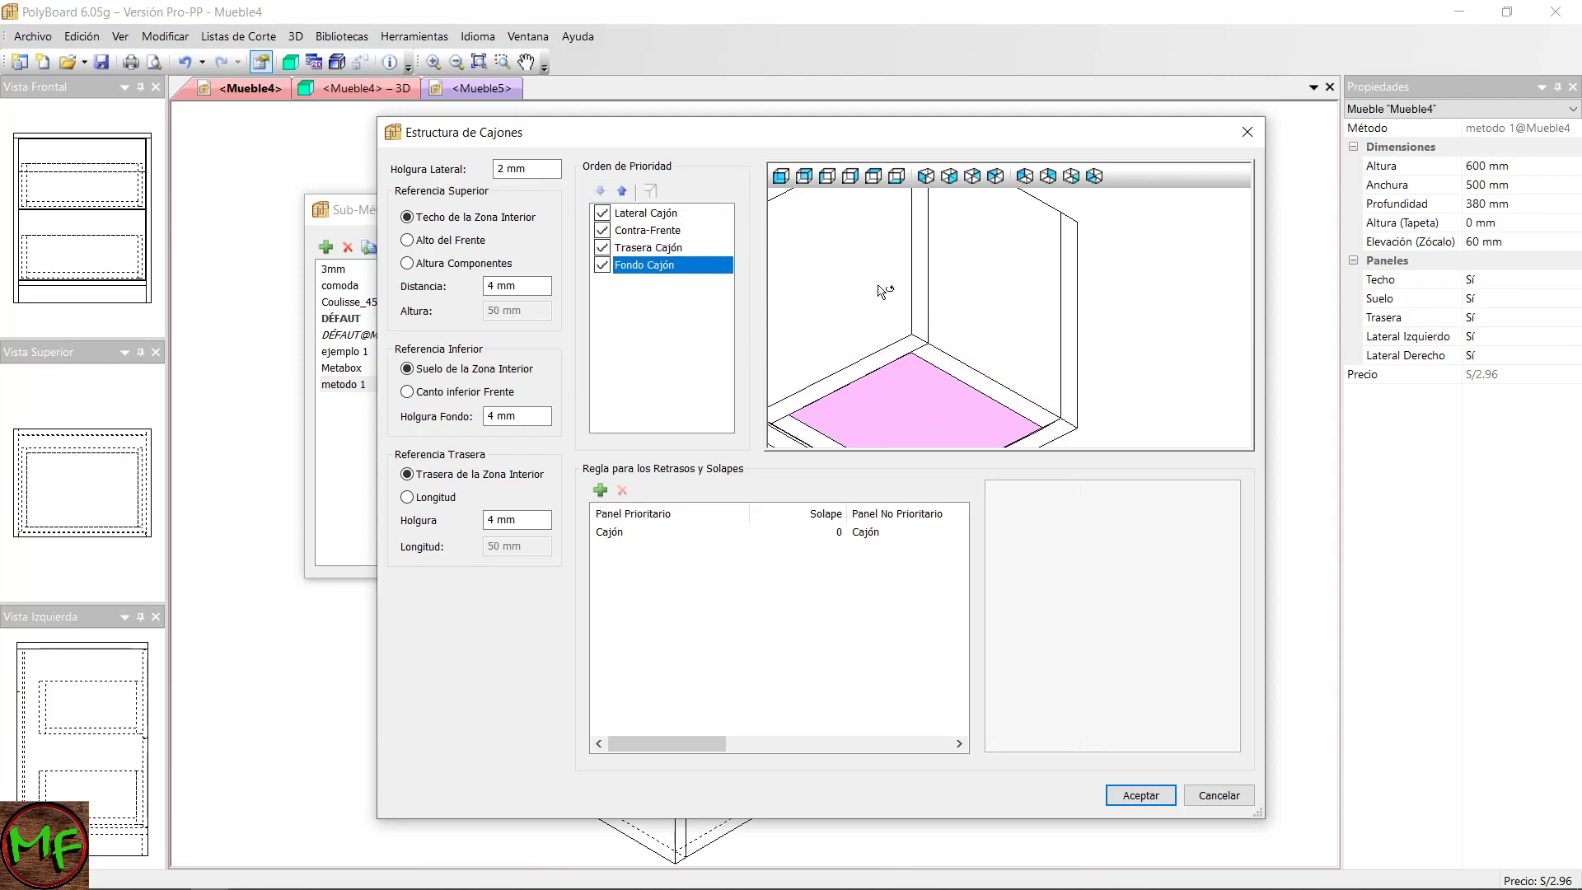
Set the drawer structure's lateral clearance (Holgura Lateral) to 13 mm.
drag(925, 310, 986, 328)
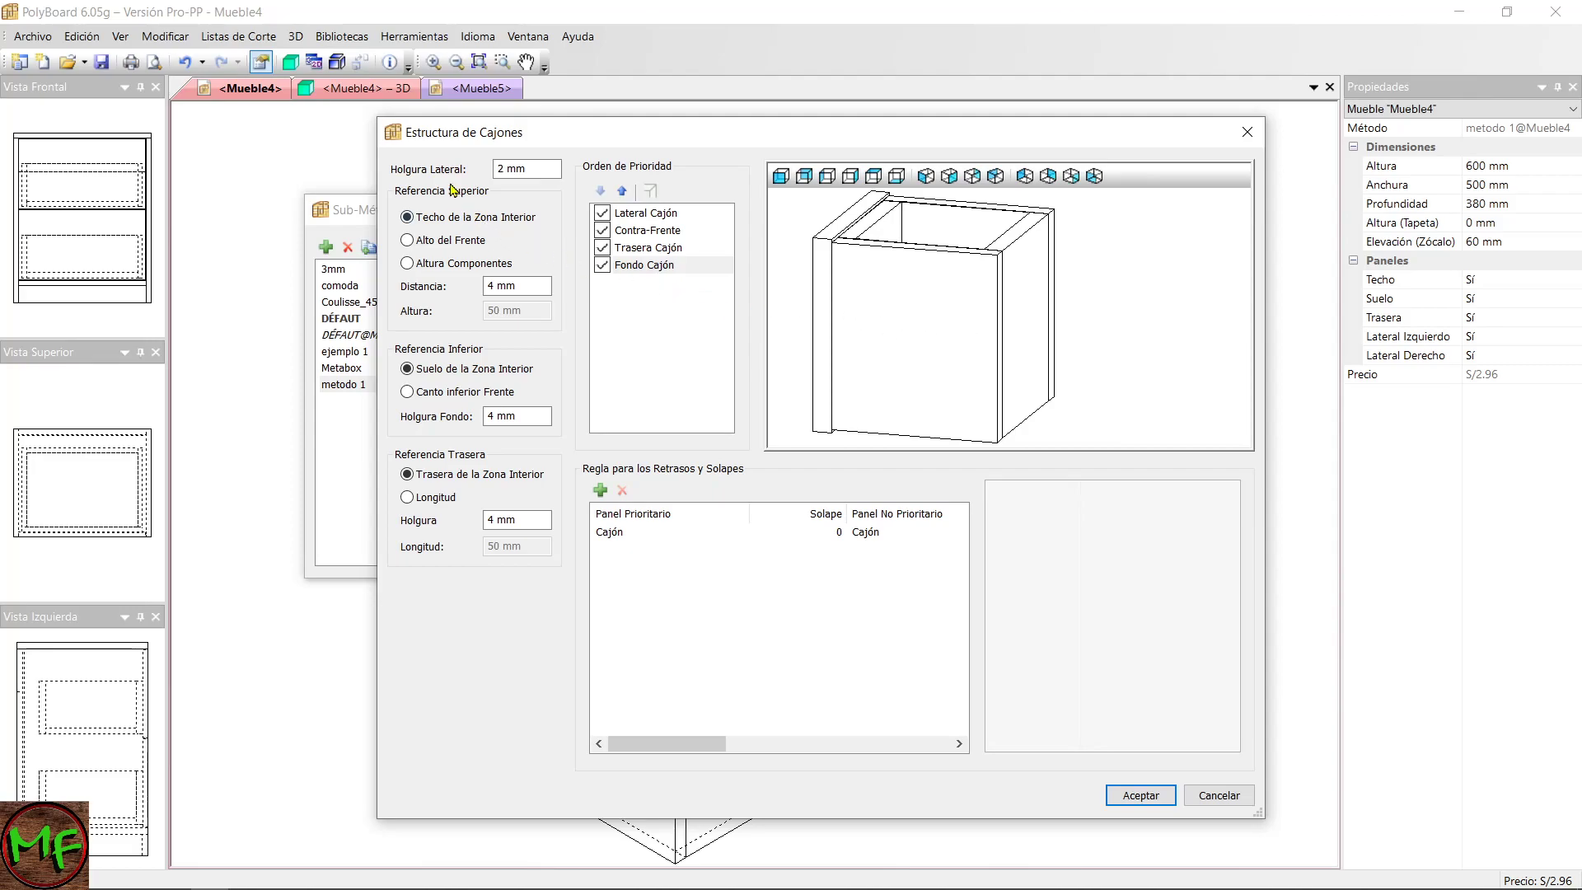
drag(532, 169, 497, 169)
text(13)
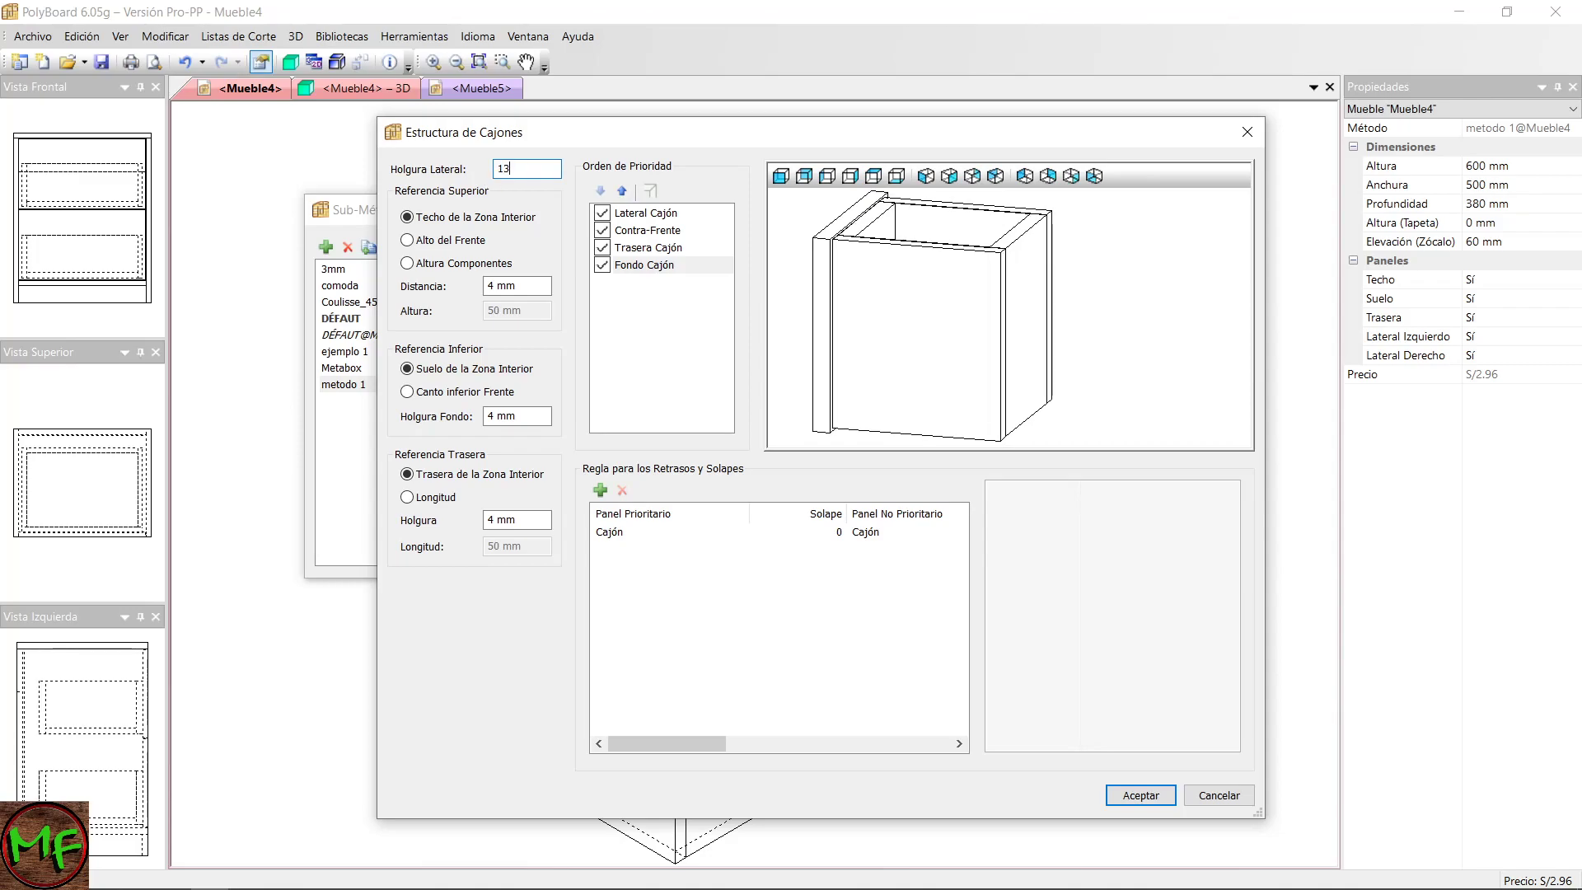
Try a 0 mm lateral clearance in the drawer preview and set it back to 13 mm for comparison.
drag(975, 262, 886, 239)
double_click(494, 173)
text(0)
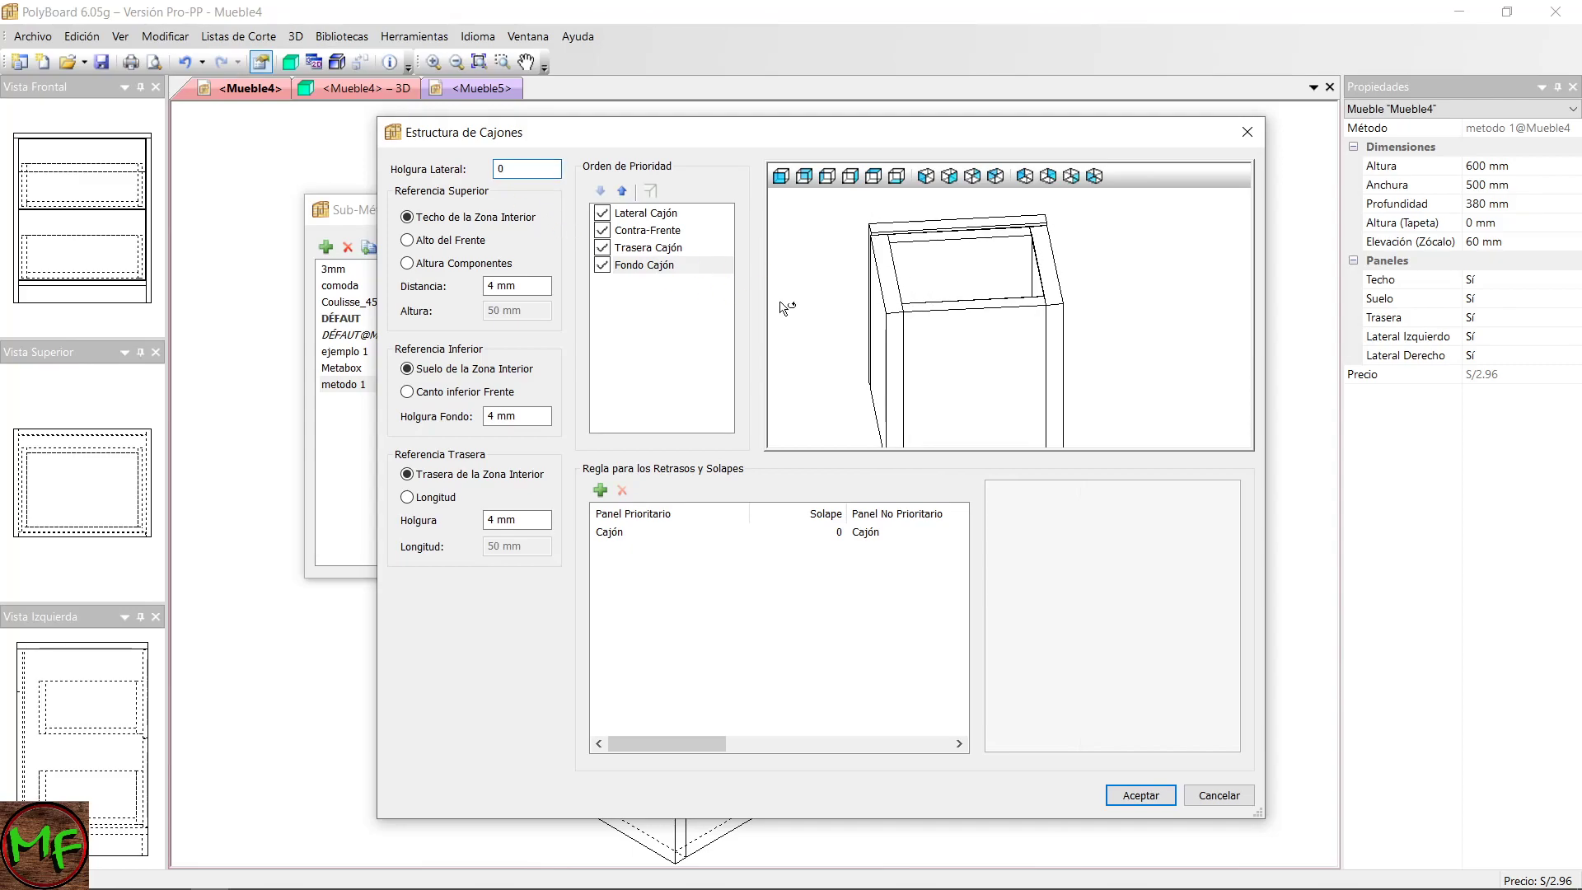
double_click(519, 169)
text(13)
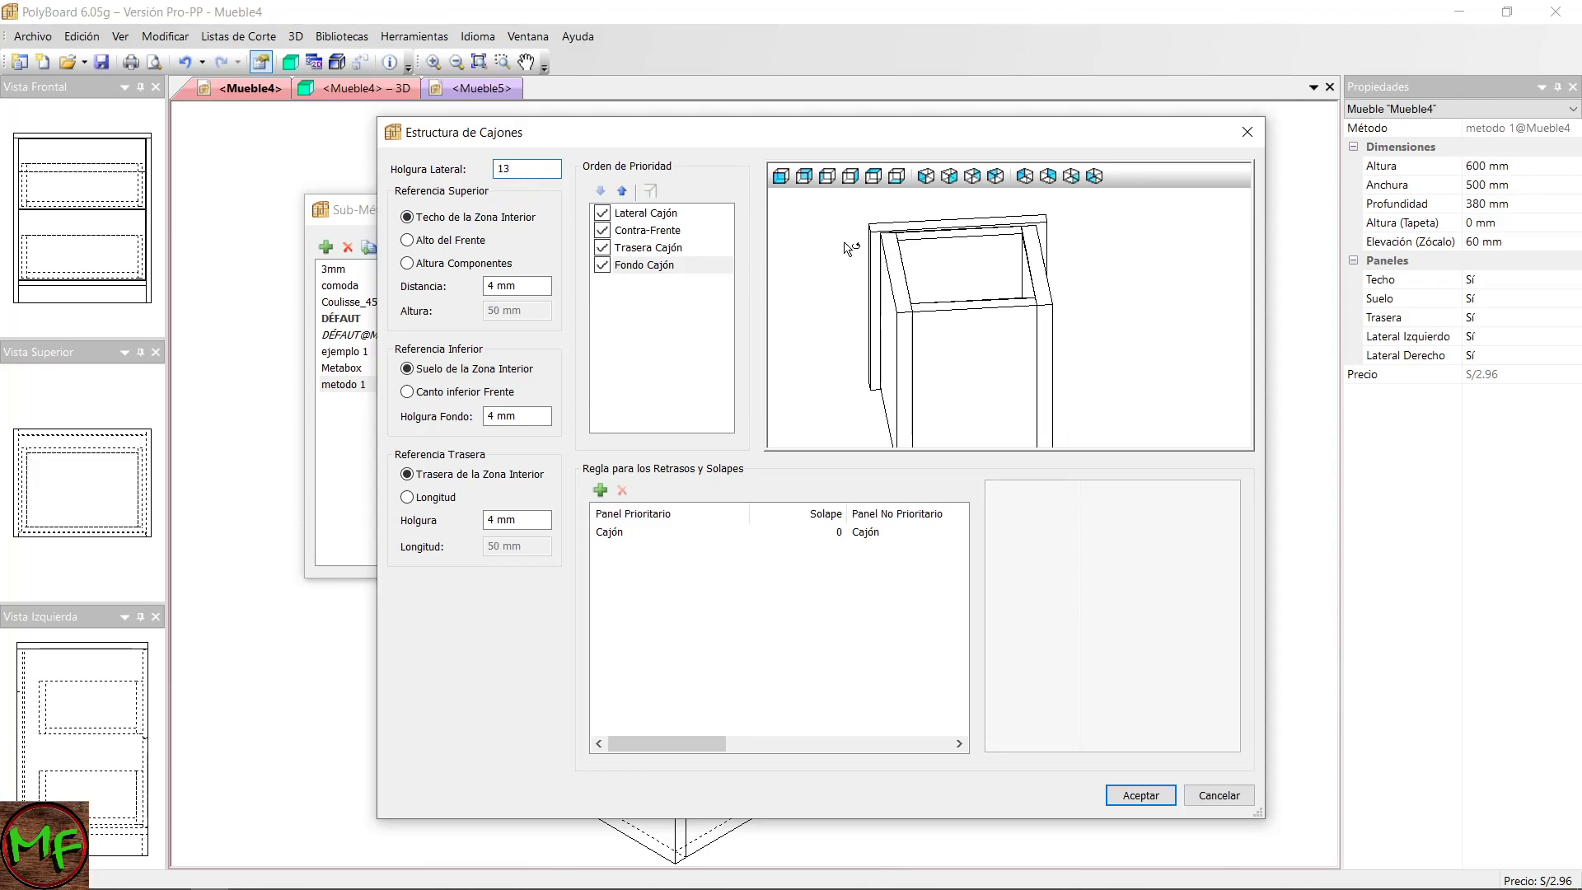
drag(1009, 276, 1055, 276)
drag(919, 298, 872, 263)
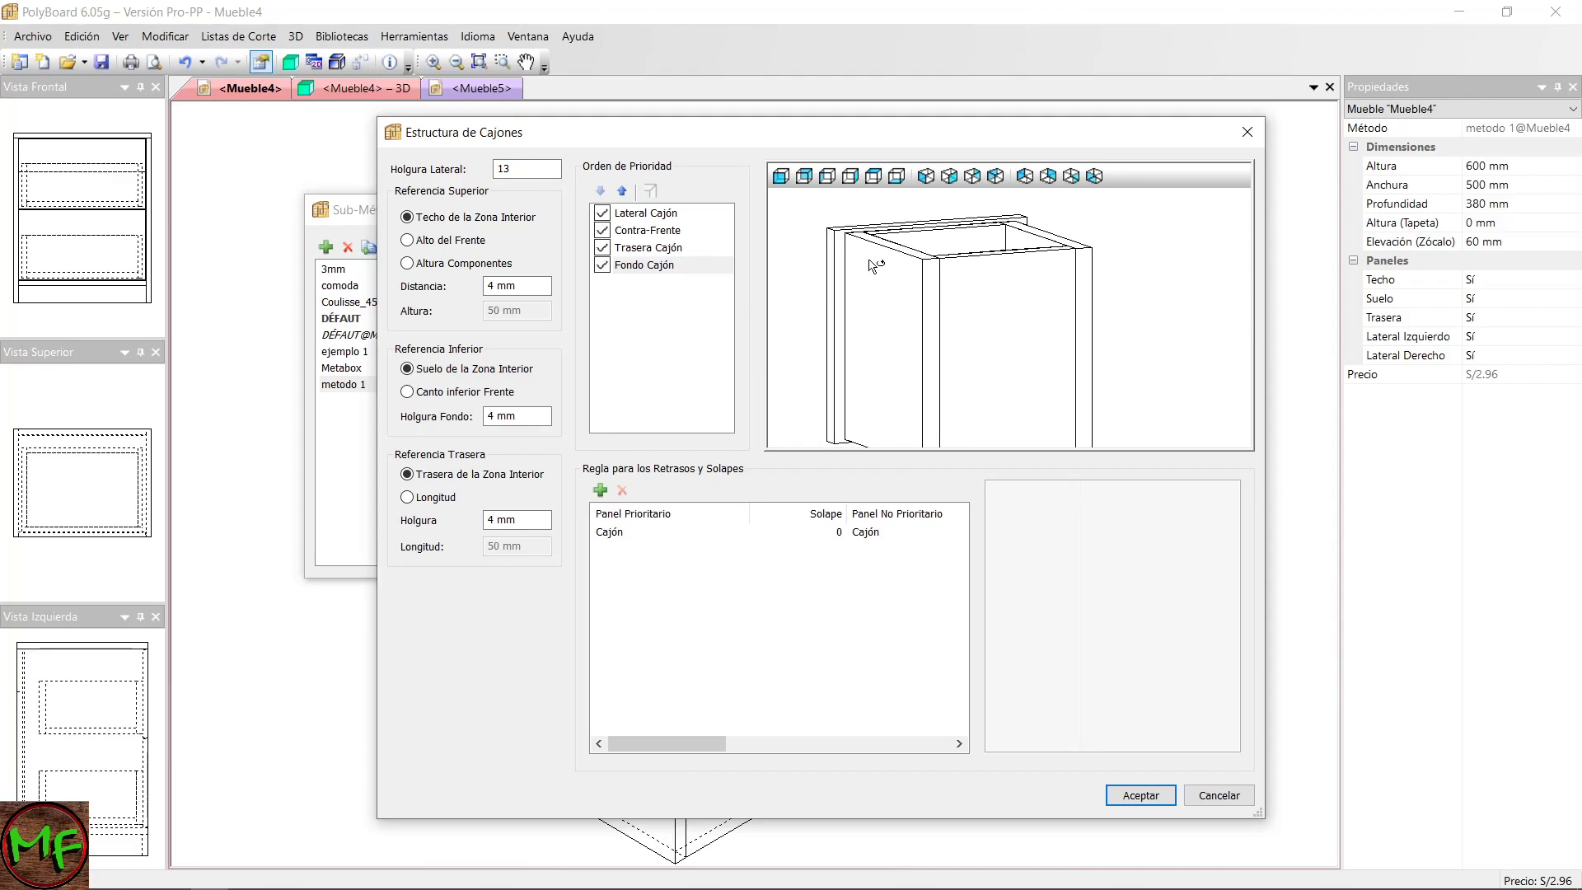
drag(532, 167, 489, 176)
Try a bottom clearance (Holgura Fondo) of 50 mm for the drawer box under the lower reference settings.
drag(893, 294, 905, 313)
scroll(902, 338, up, 5)
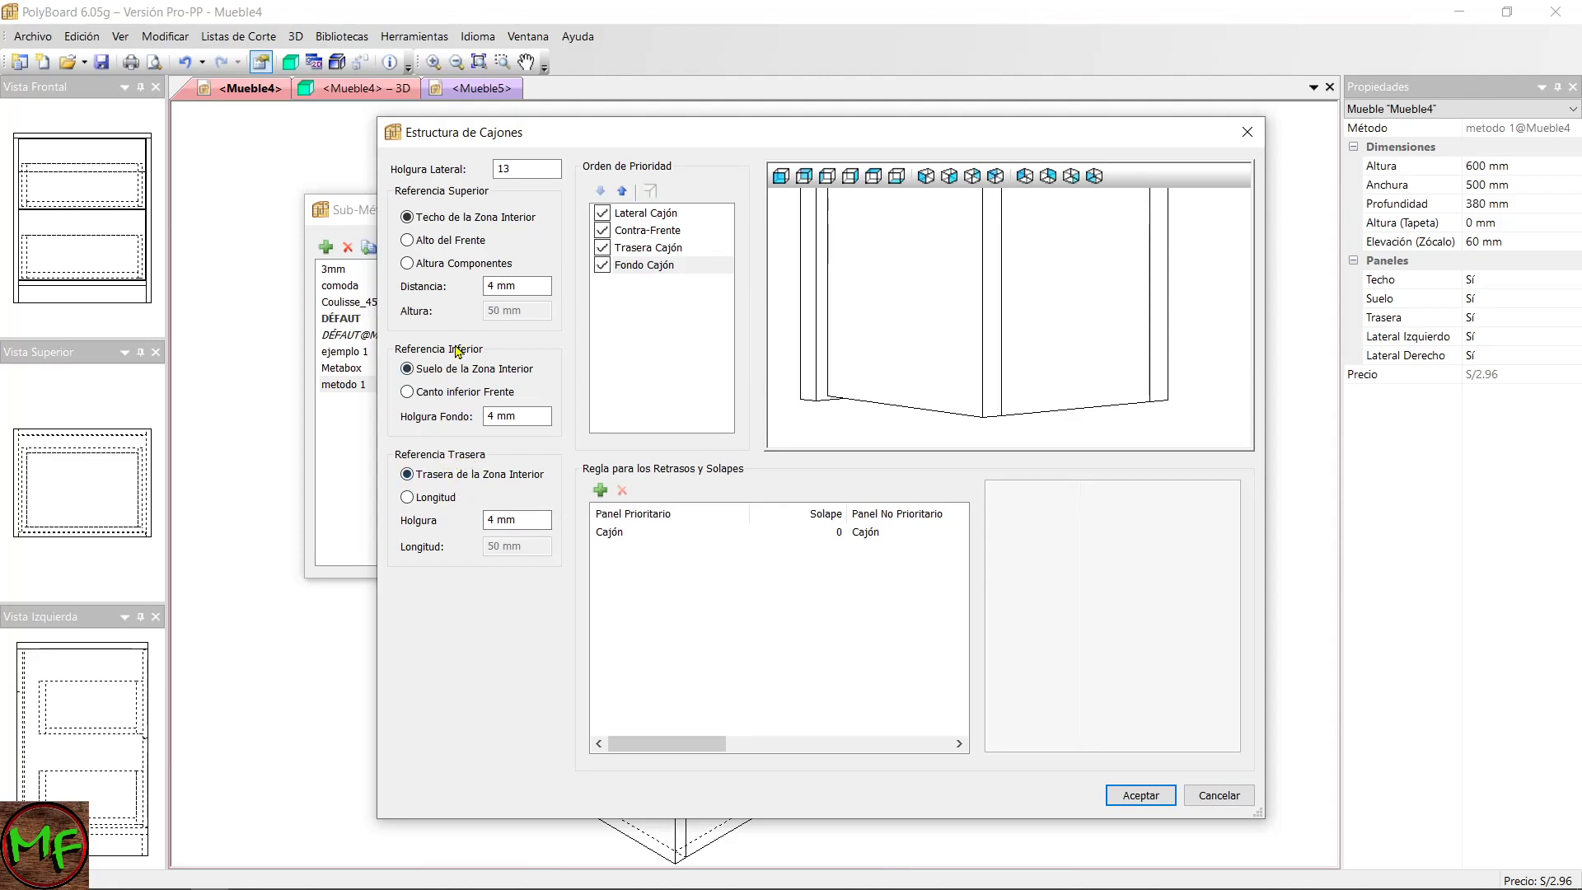
scroll(857, 363, down, 5)
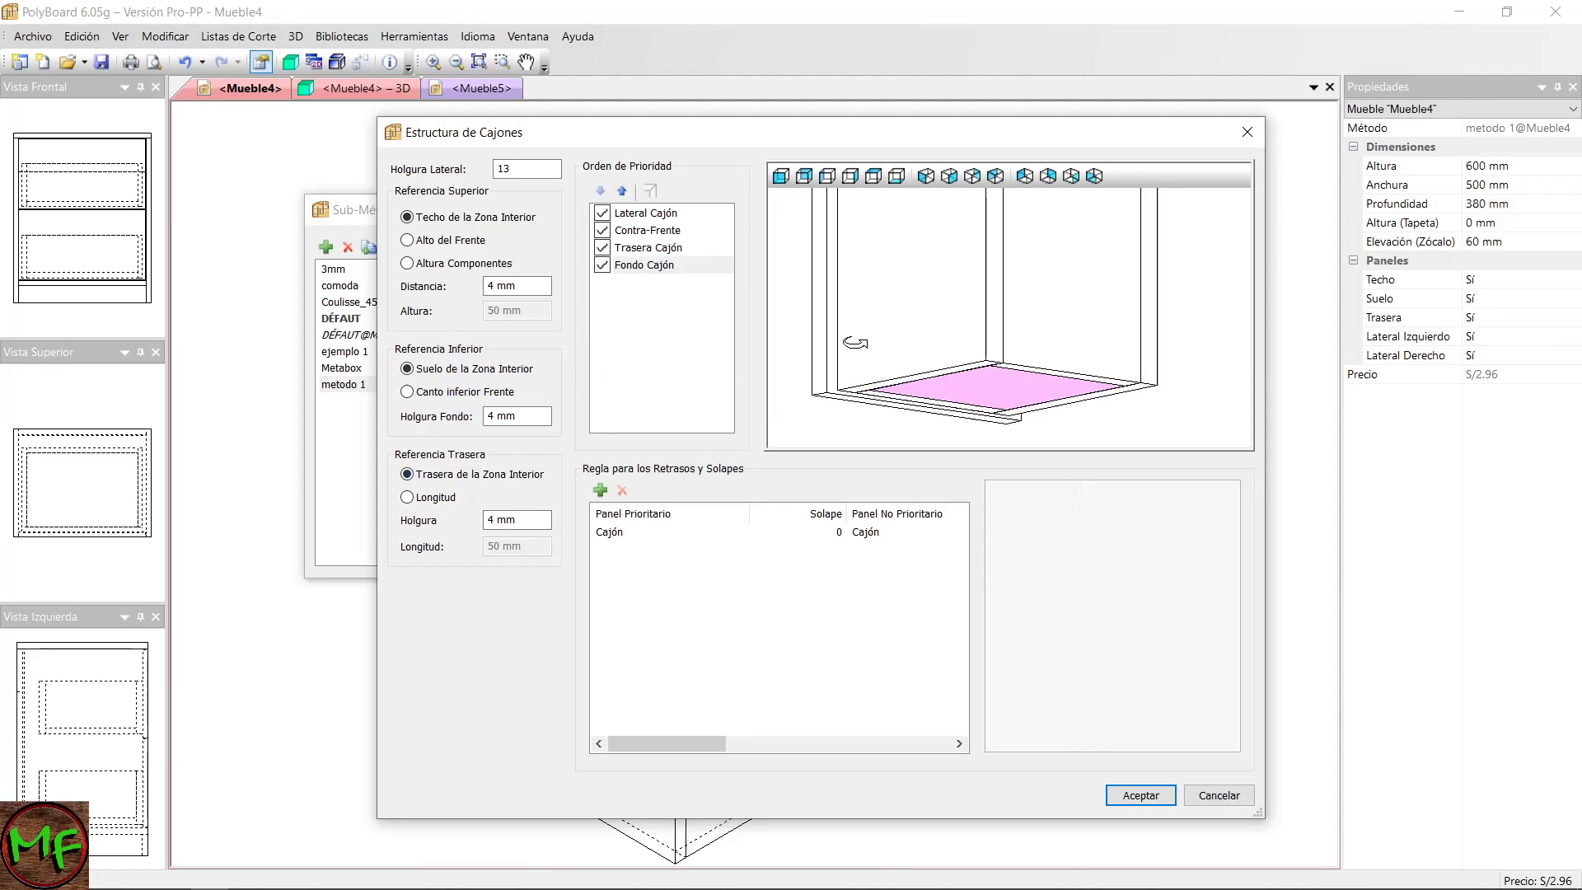
drag(525, 418, 469, 418)
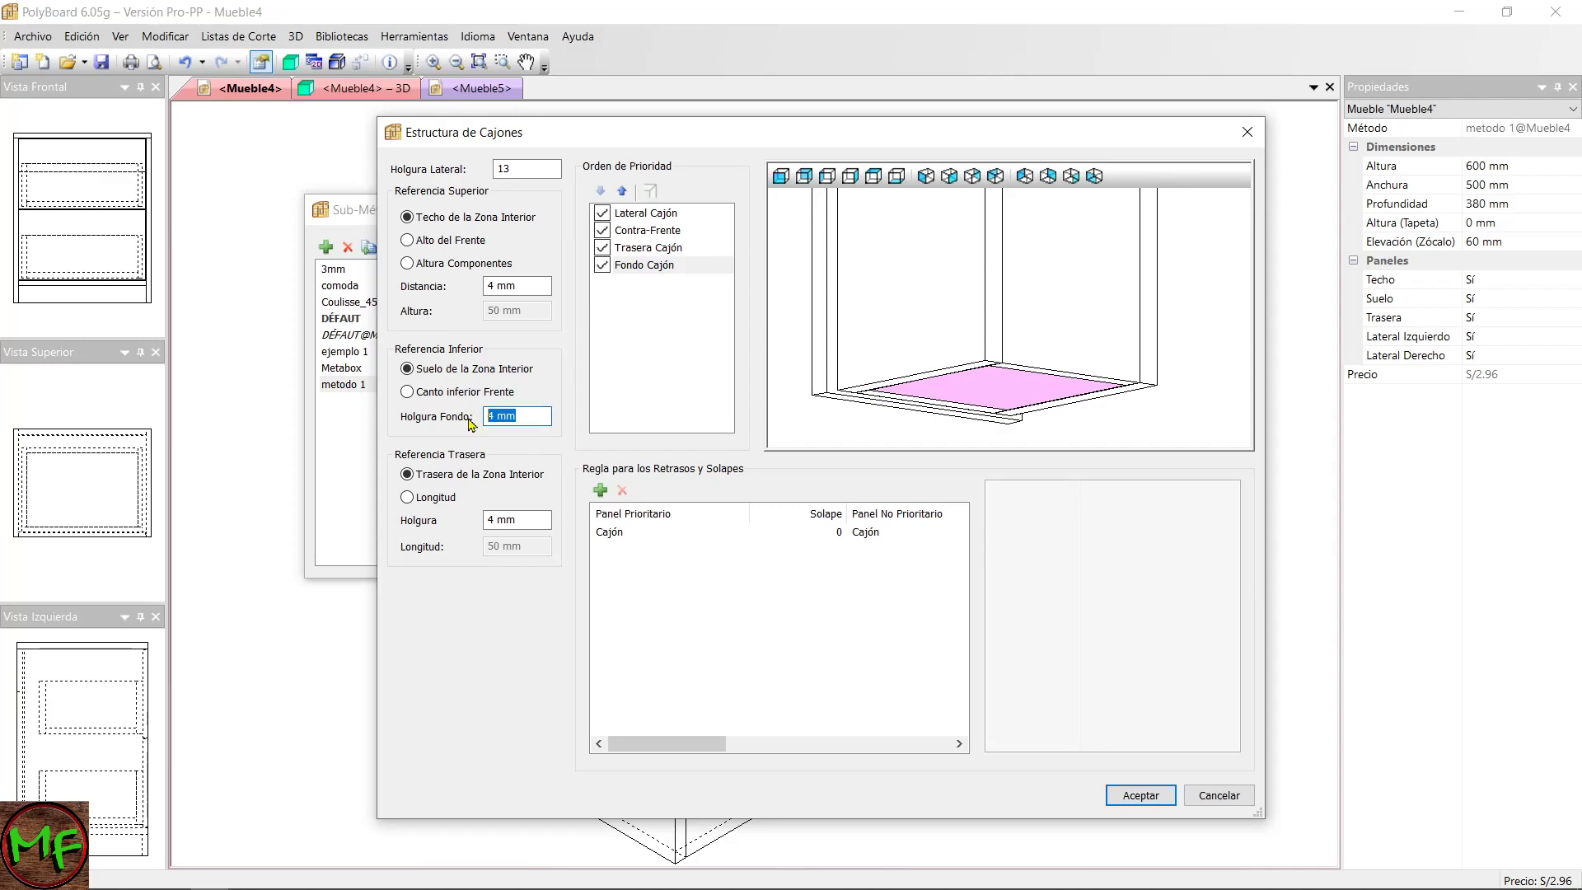
text(50)
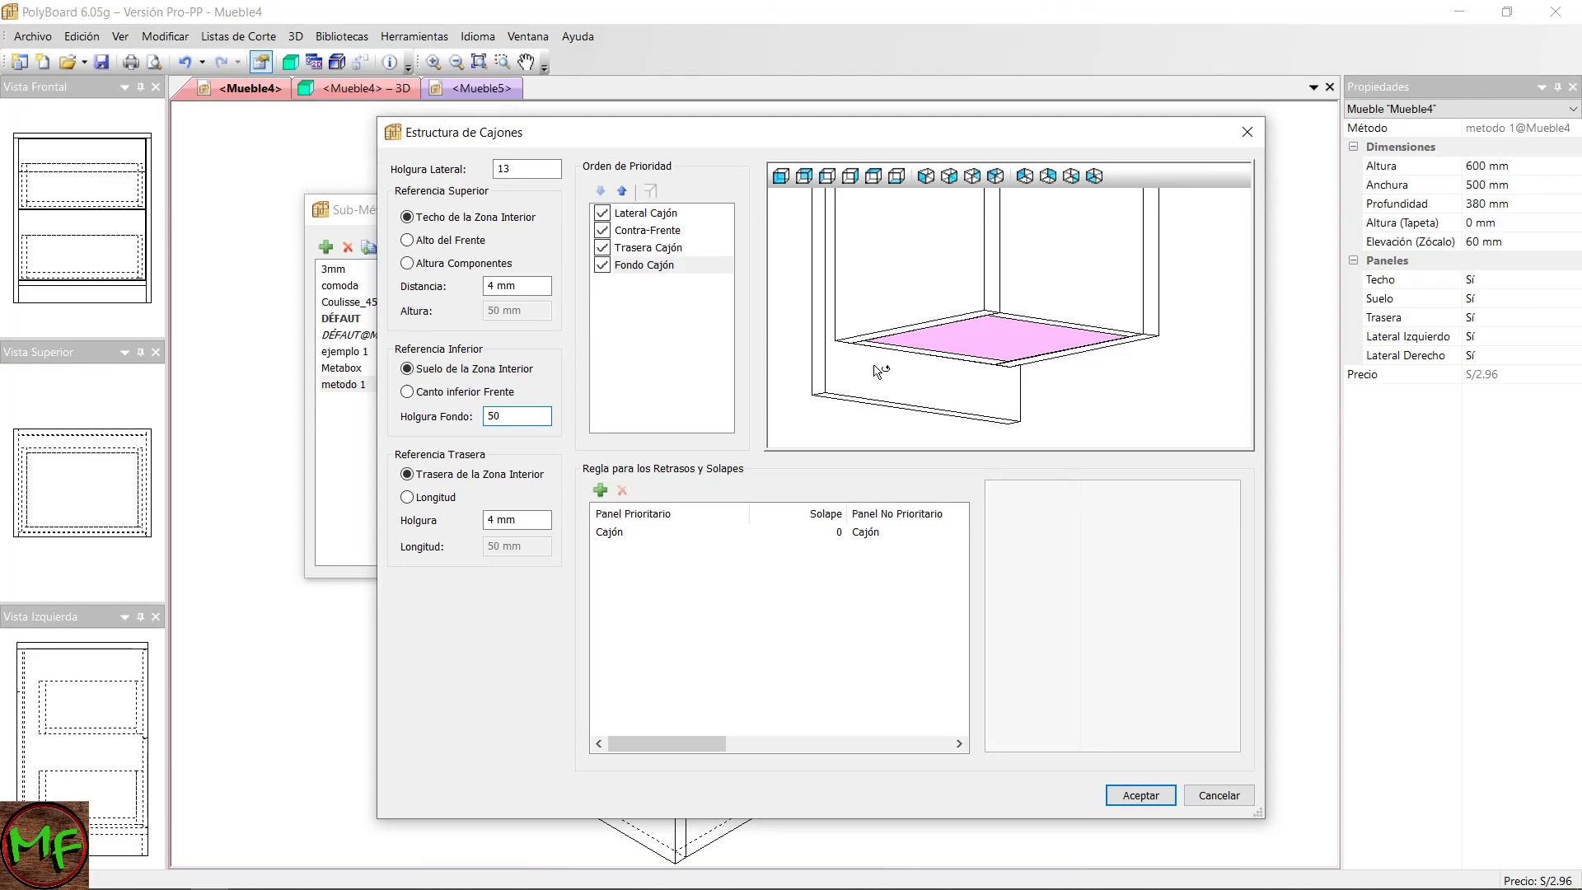
Set the drawer's bottom clearance (Holgura Fondo) to 10 mm and check the underside in the preview.
drag(525, 416, 478, 435)
text(10)
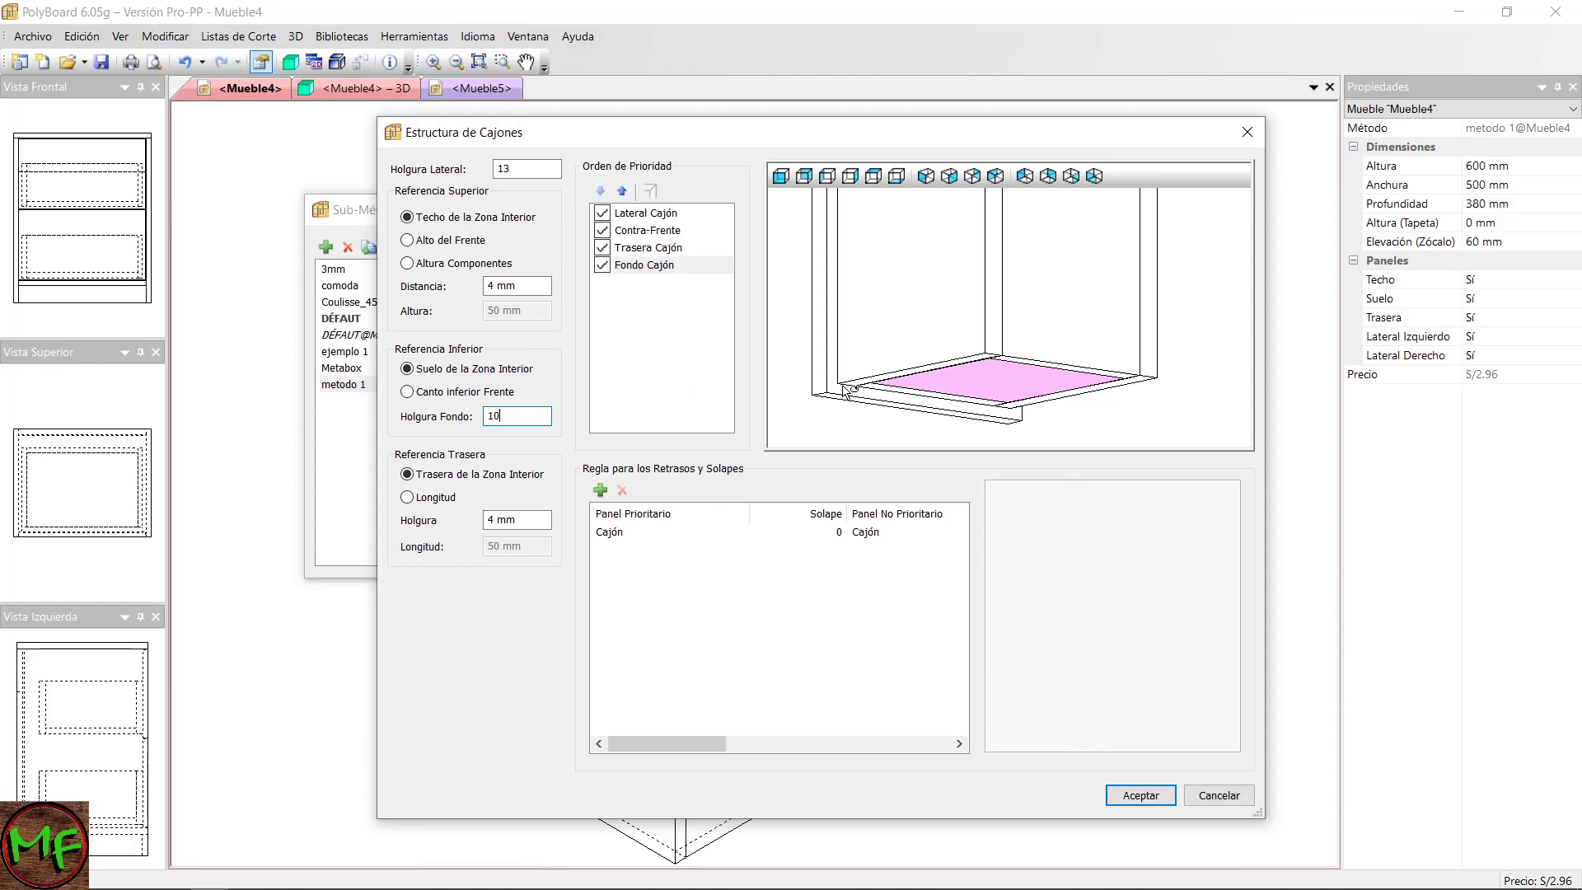
drag(974, 356, 1046, 377)
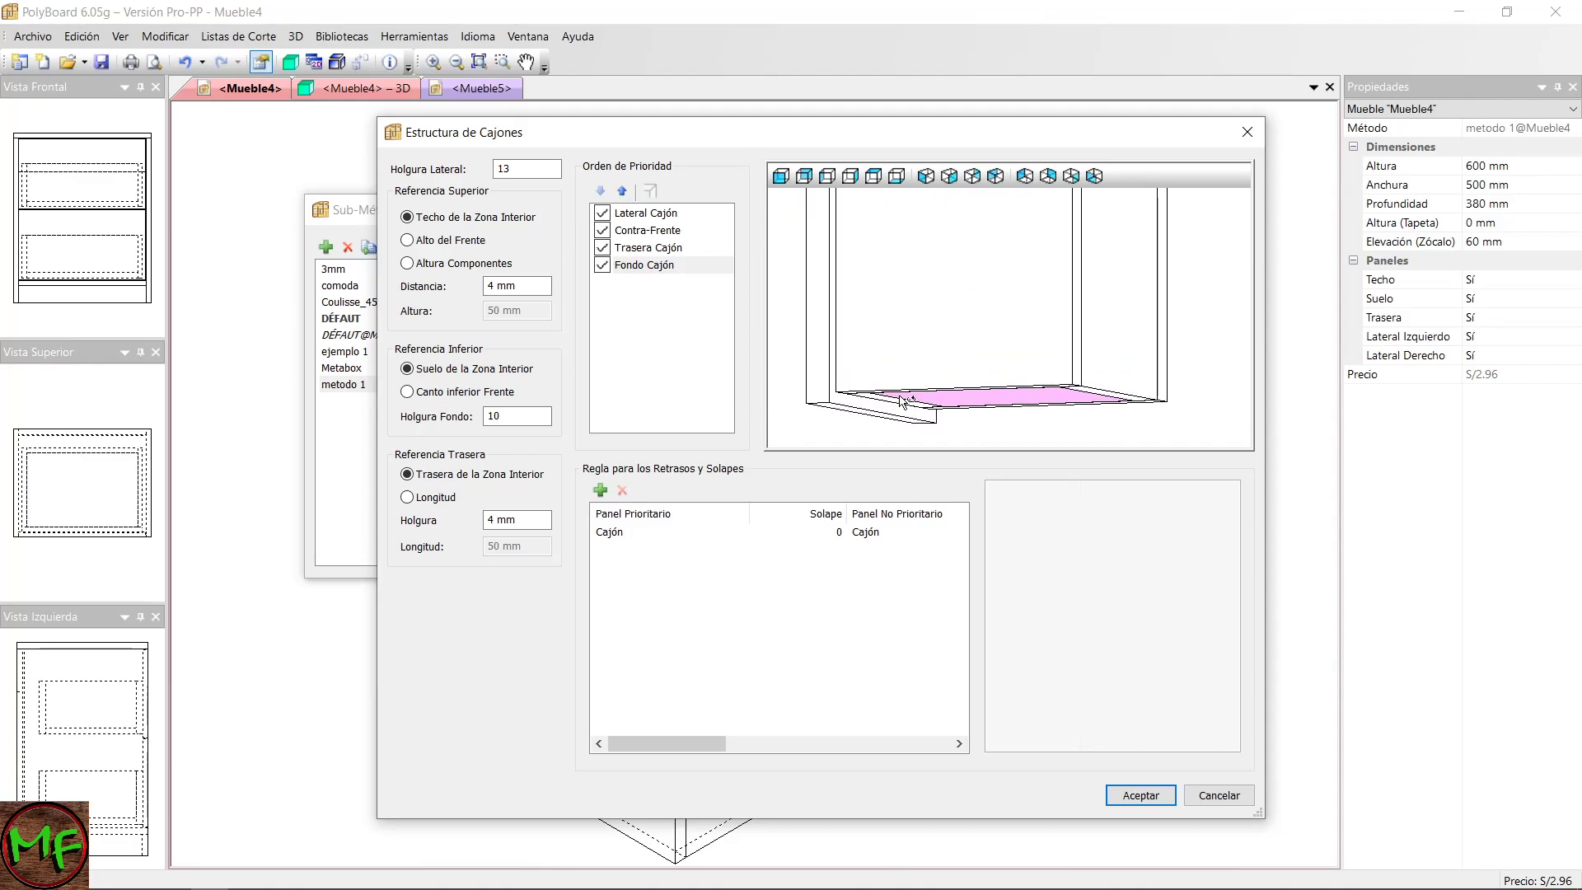
drag(907, 400, 927, 395)
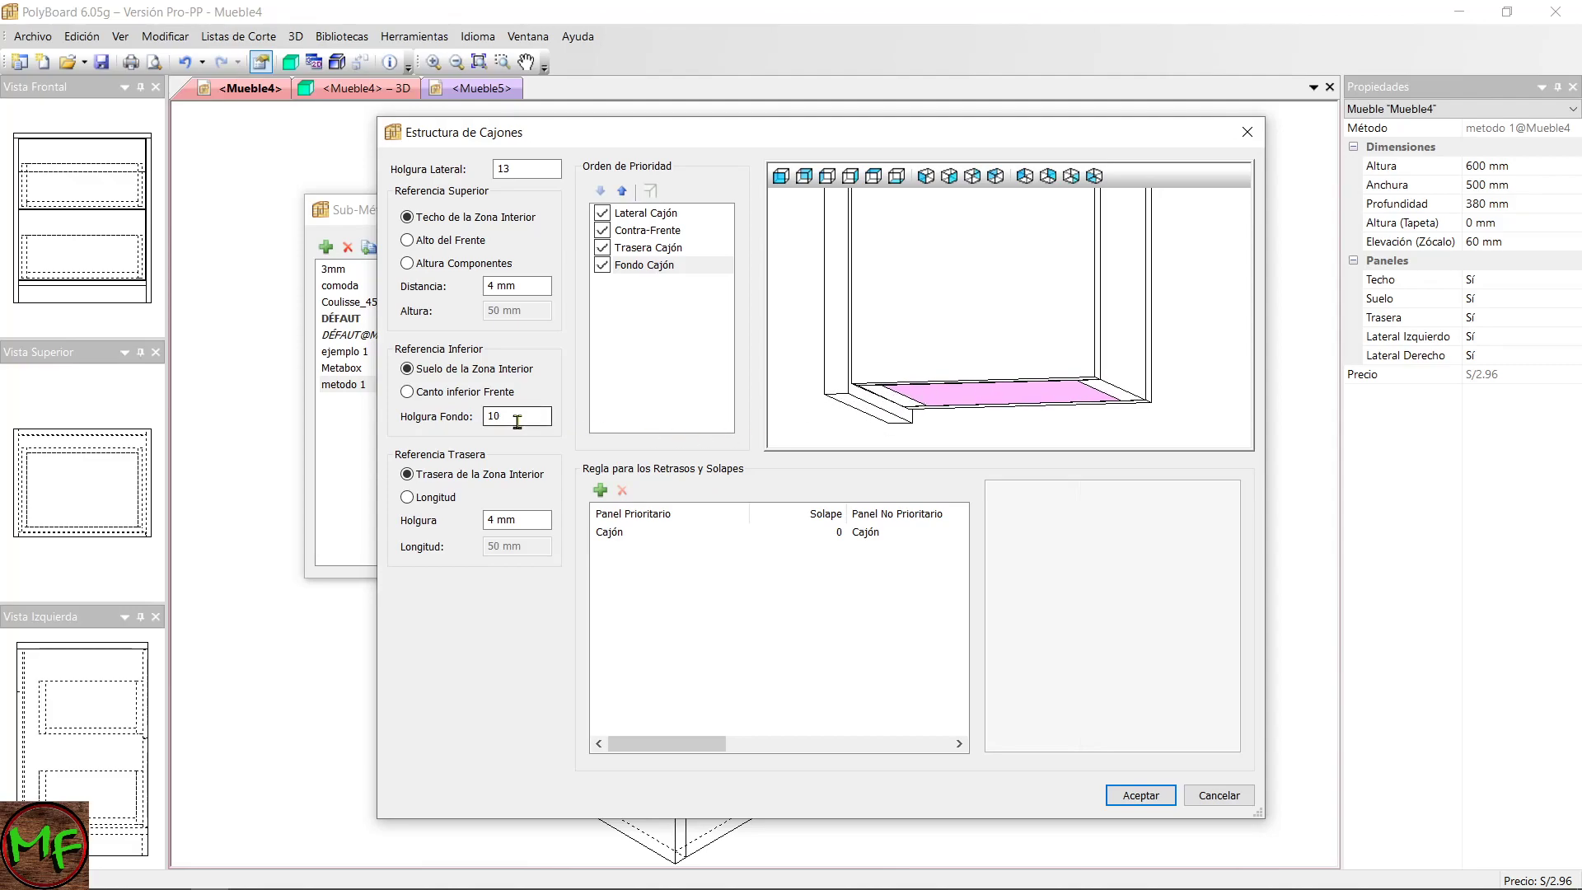
Compare the front's lower edge (Canto inferior Frente) as lower reference and restore the interior zone floor (Suelo de la Zona Interior).
click(409, 393)
click(411, 370)
click(407, 393)
click(408, 371)
drag(984, 316, 828, 350)
scroll(828, 350, up, 1)
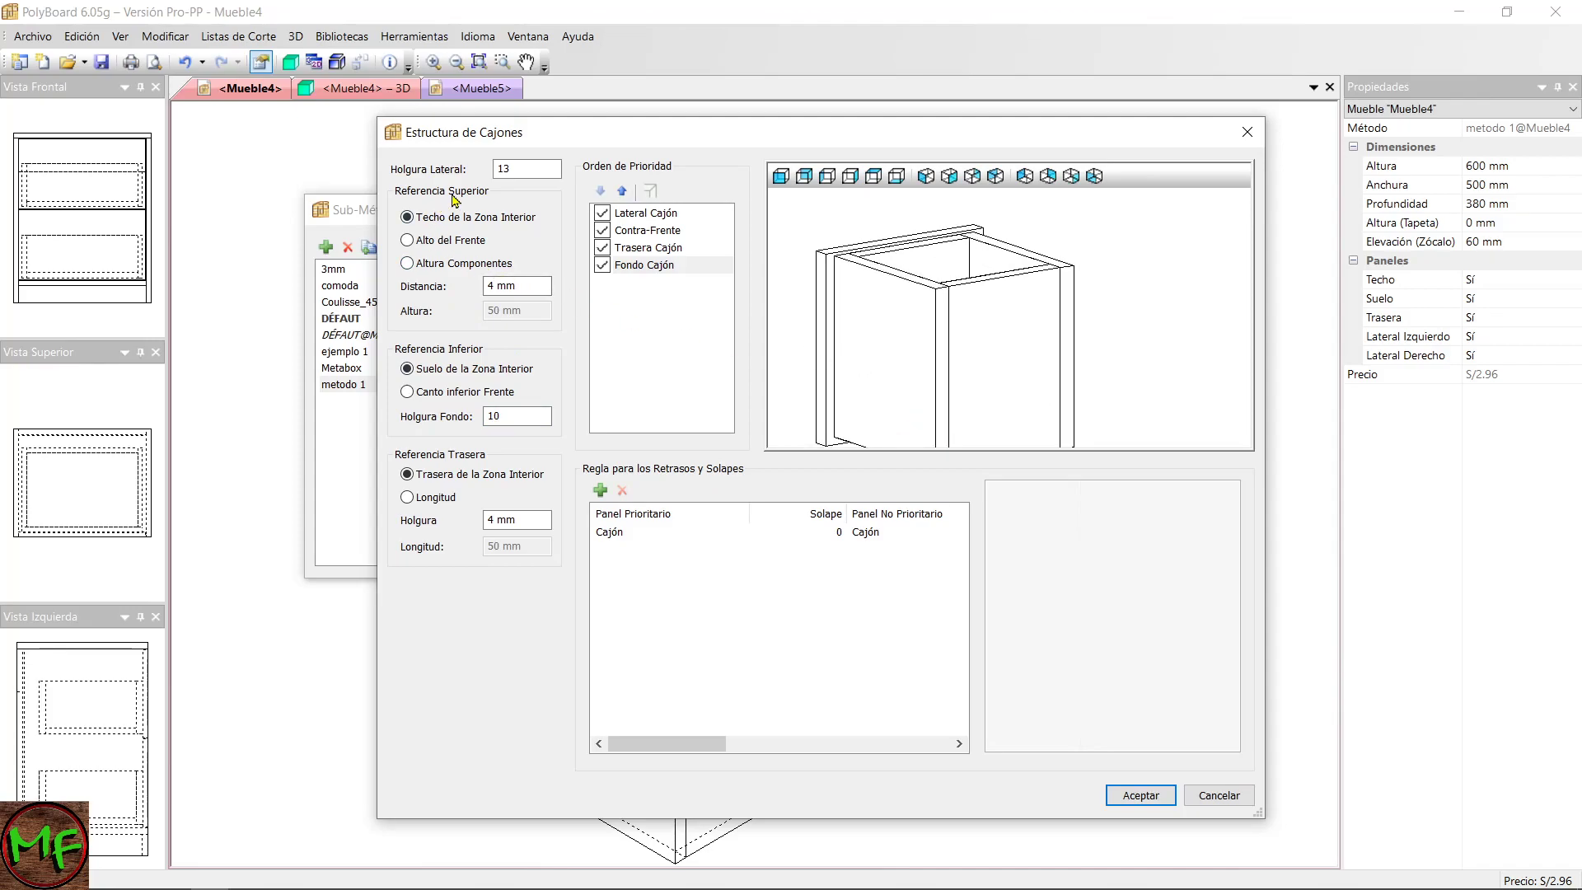
Set the upper reference distance (Distancia) from the interior zone ceiling to 20 mm and check the drawer's top in the preview.
drag(858, 294, 840, 240)
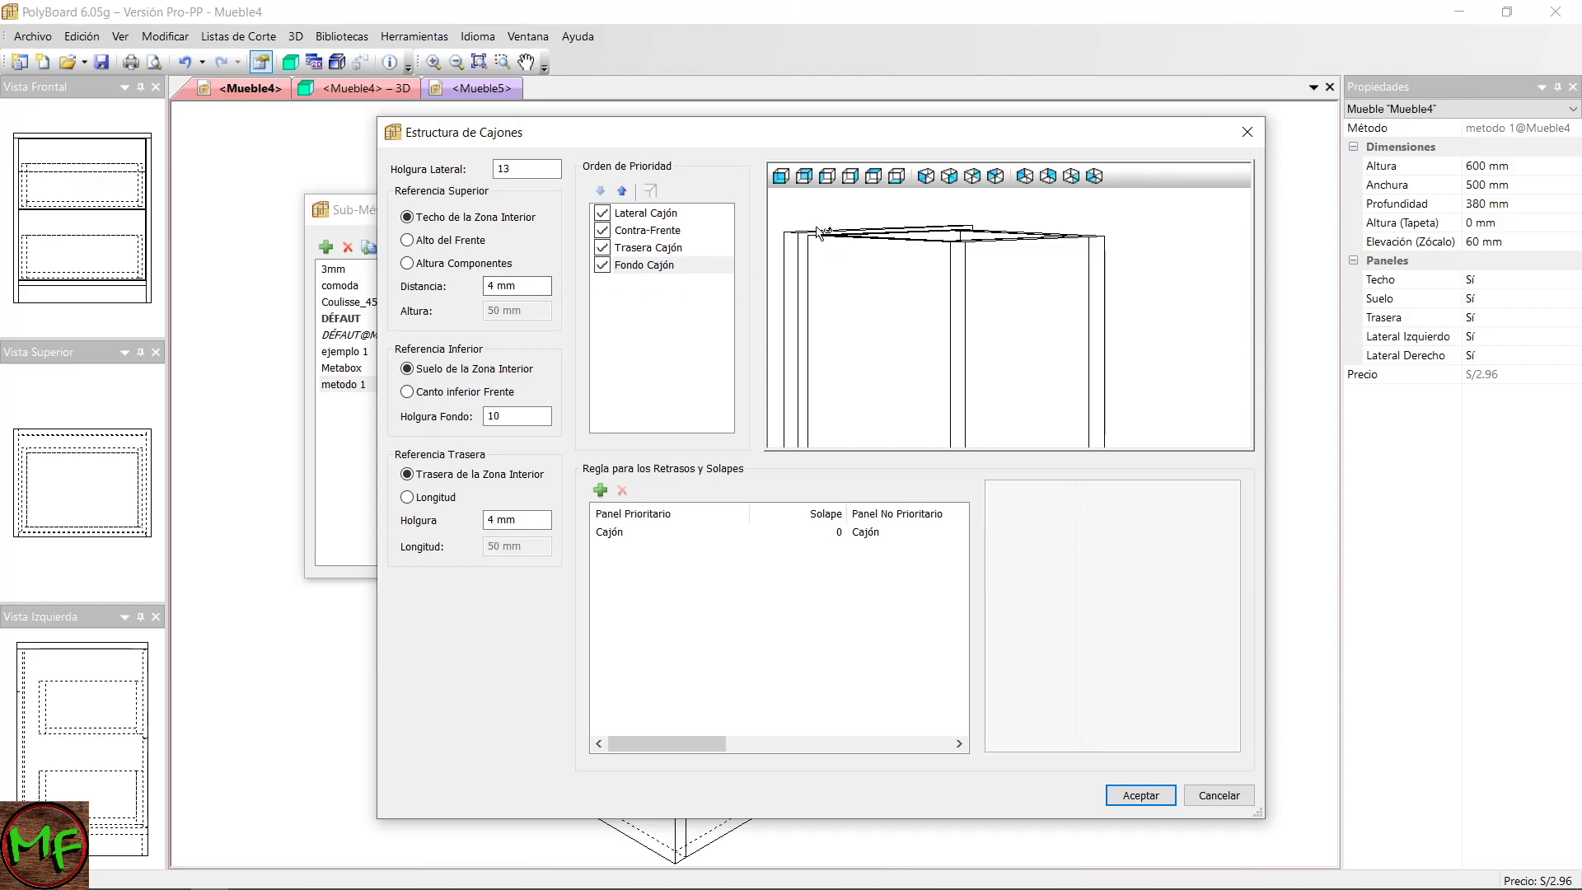
drag(533, 291, 476, 306)
text(20)
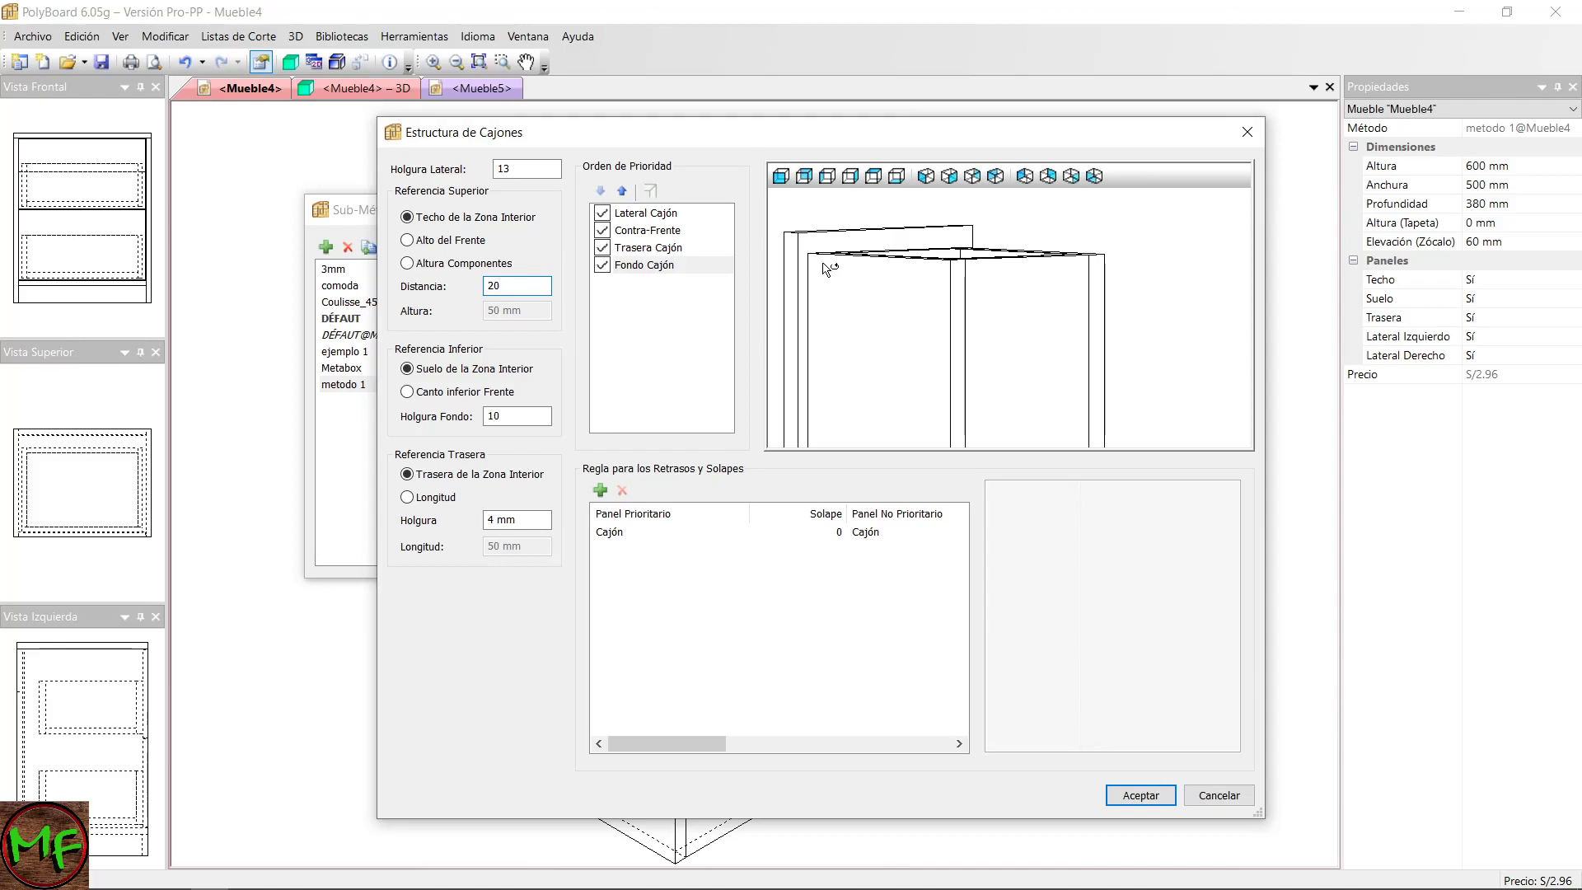
drag(938, 306, 1007, 257)
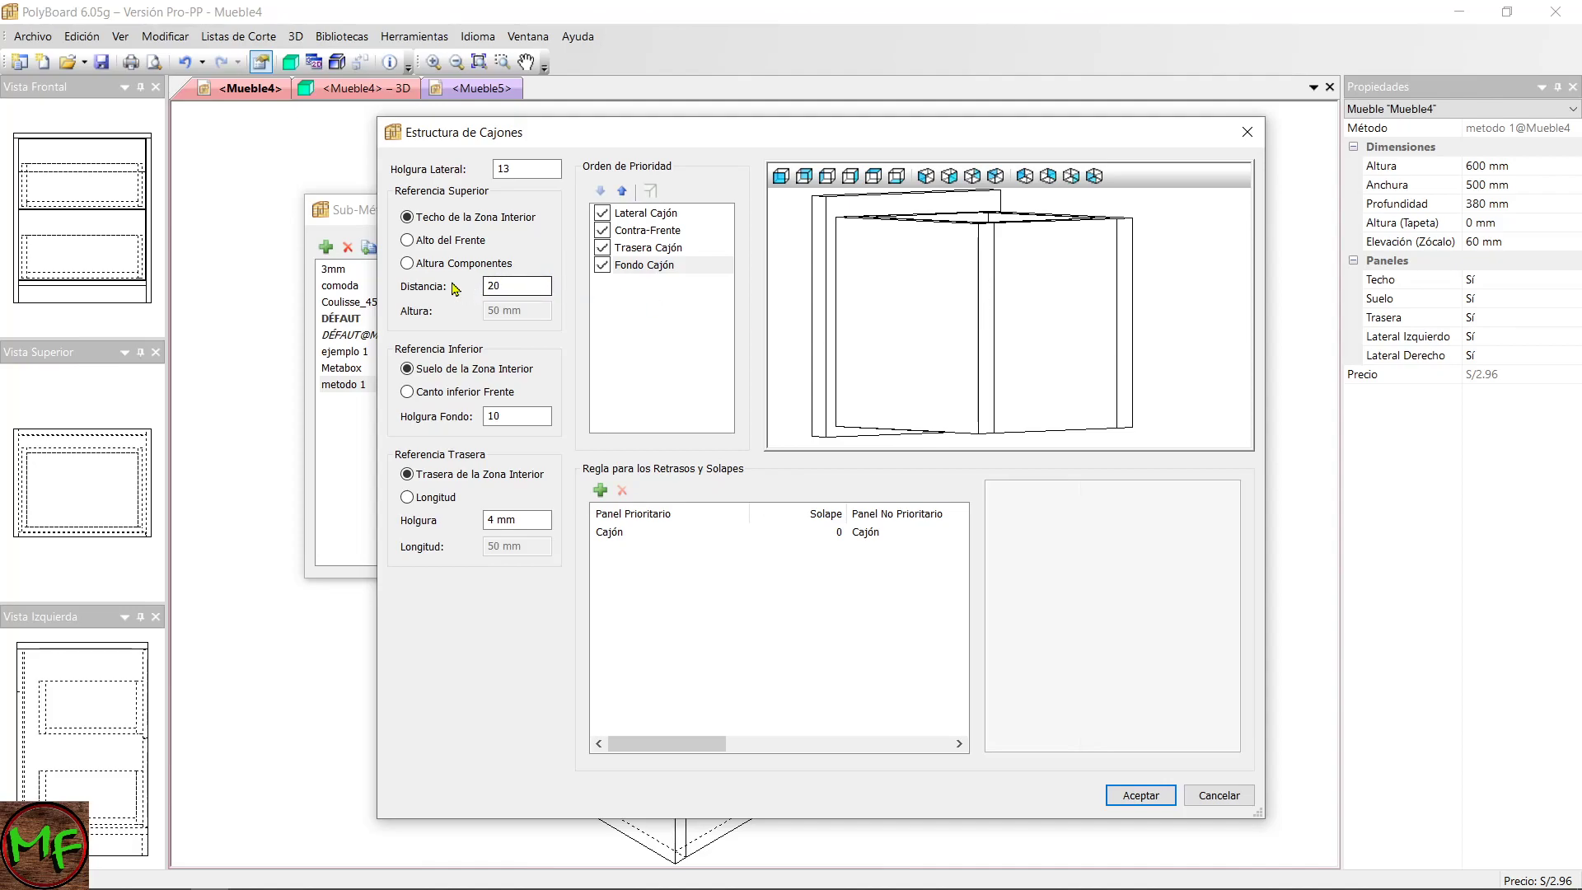
Try component height (Altura Componentes) of 100 mm as upper reference and restore the interior zone ceiling (Techo de la Zona Interior).
click(407, 265)
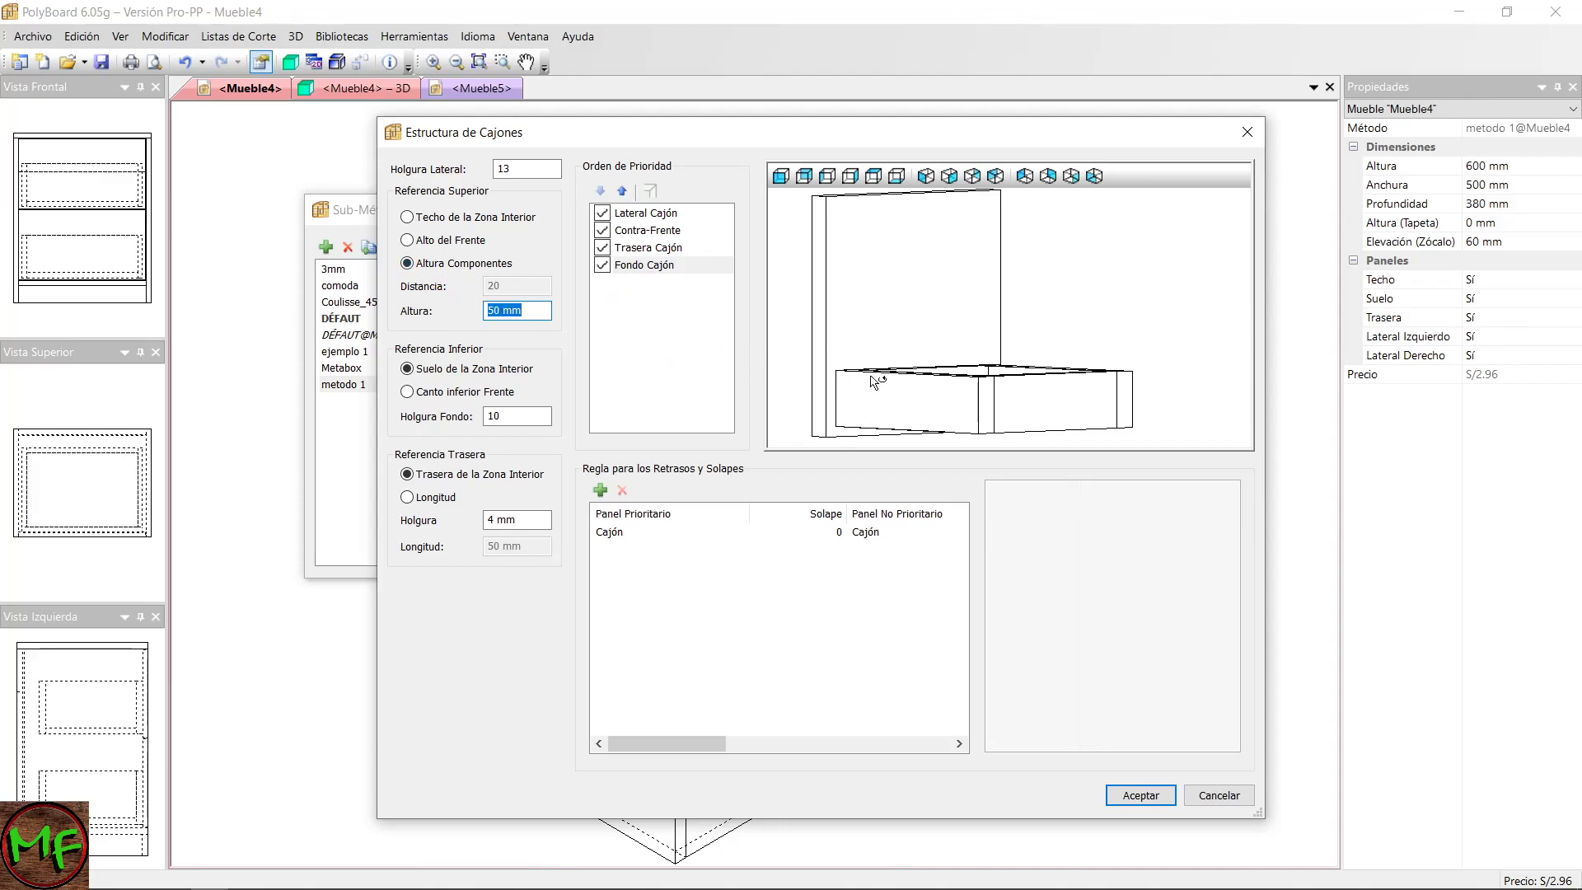
scroll(877, 323, down, 2)
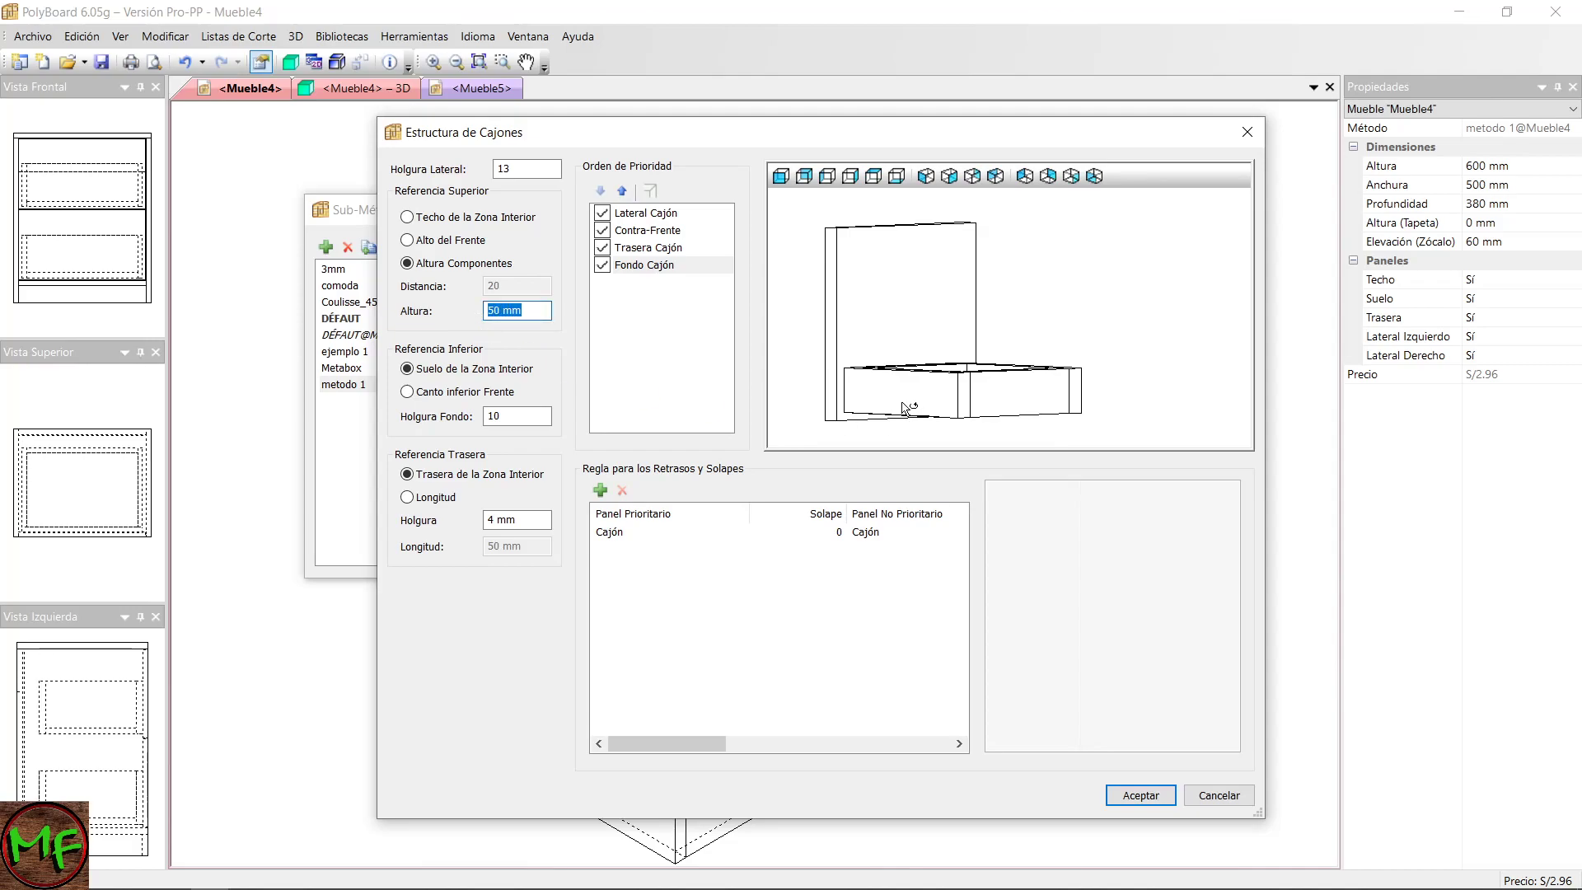
text(100)
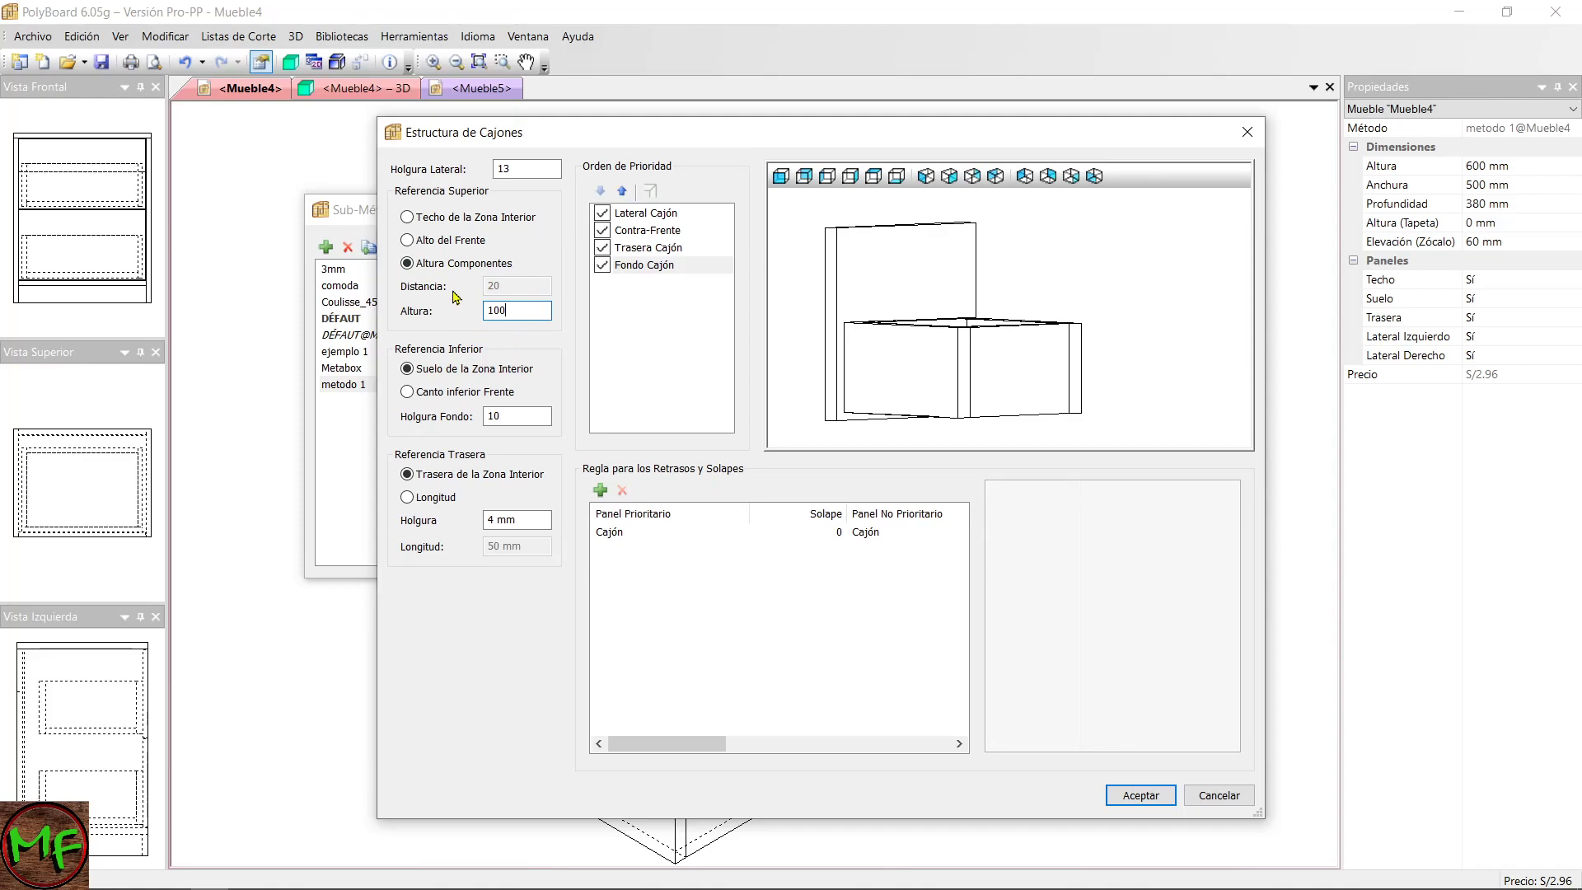
click(406, 219)
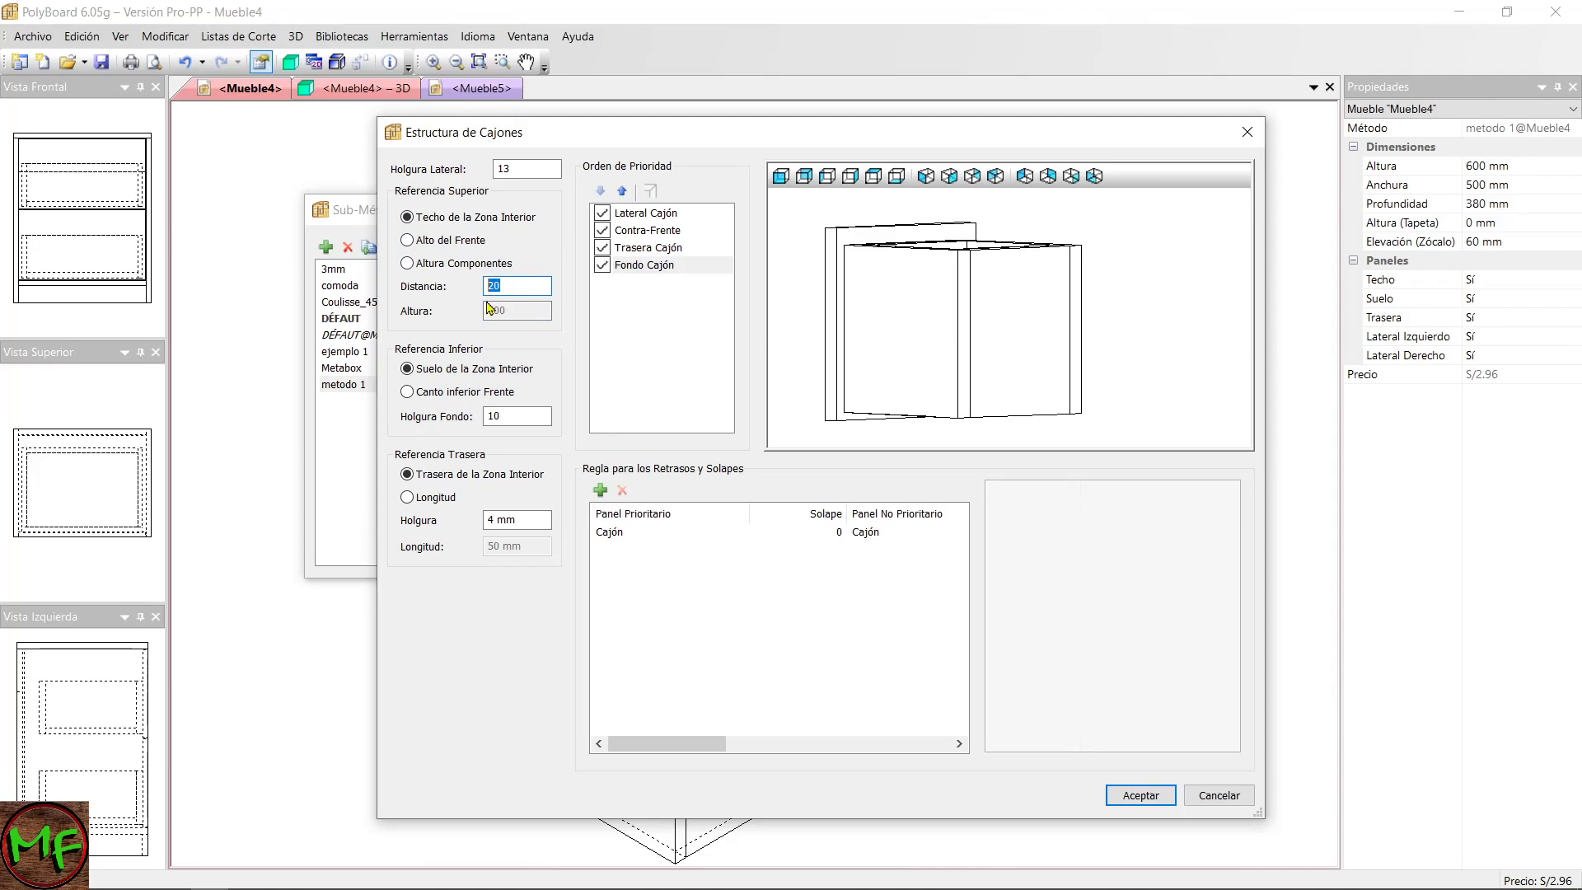
mouse_move(940, 265)
mouse_down()
mouse_move(925, 282)
mouse_move(938, 285)
mouse_up()
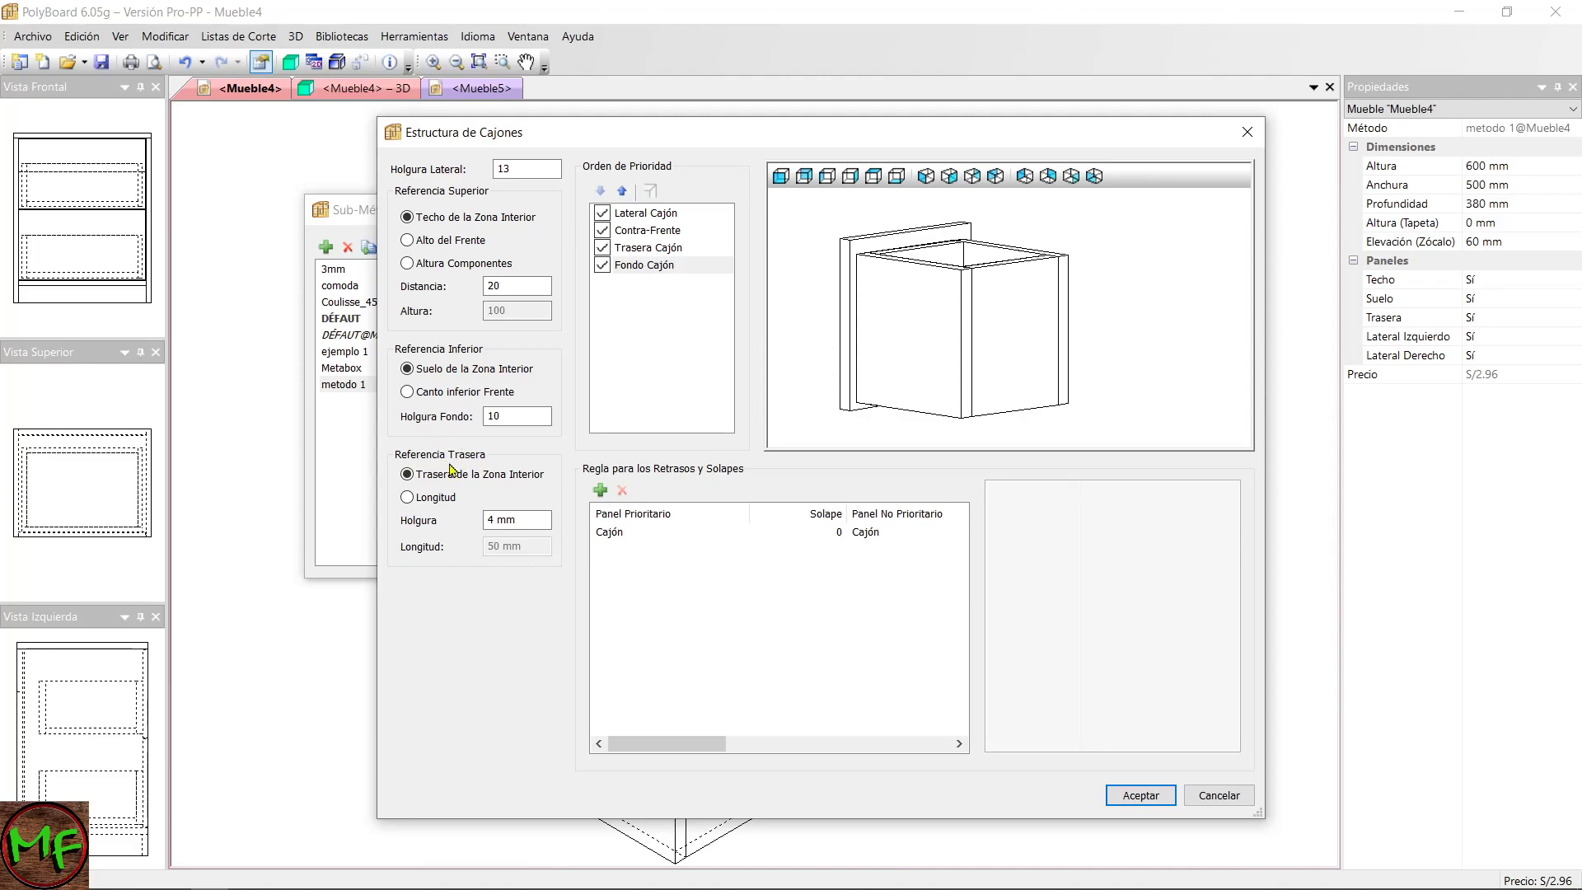
Try a 50 mm clearance (Holgura) behind the drawer box under the rear reference settings.
drag(888, 346, 959, 370)
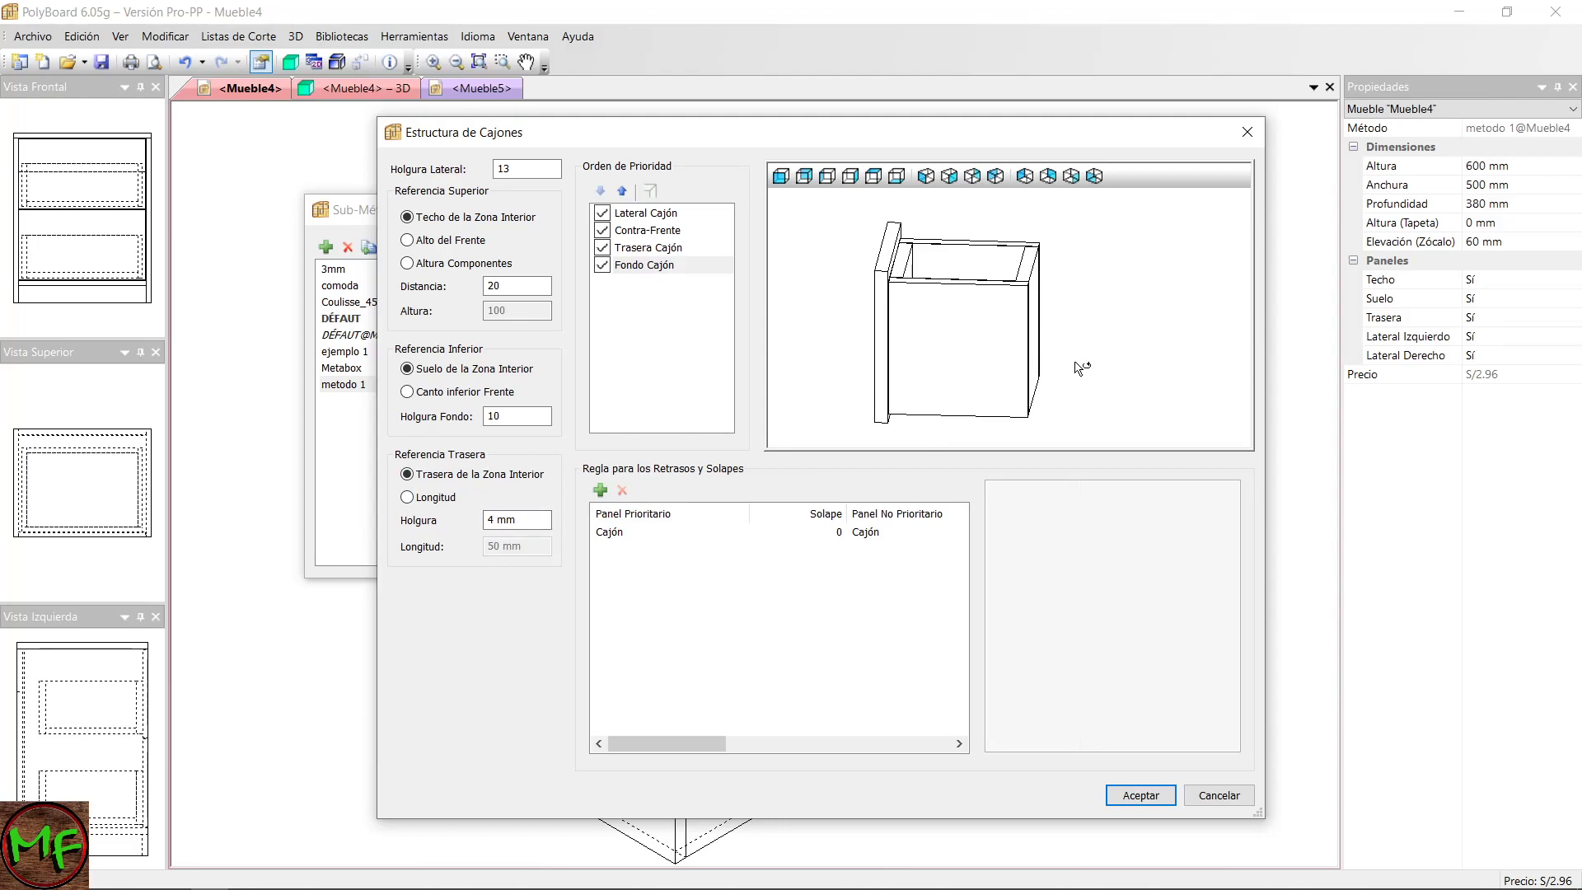
drag(534, 524, 485, 524)
text(50)
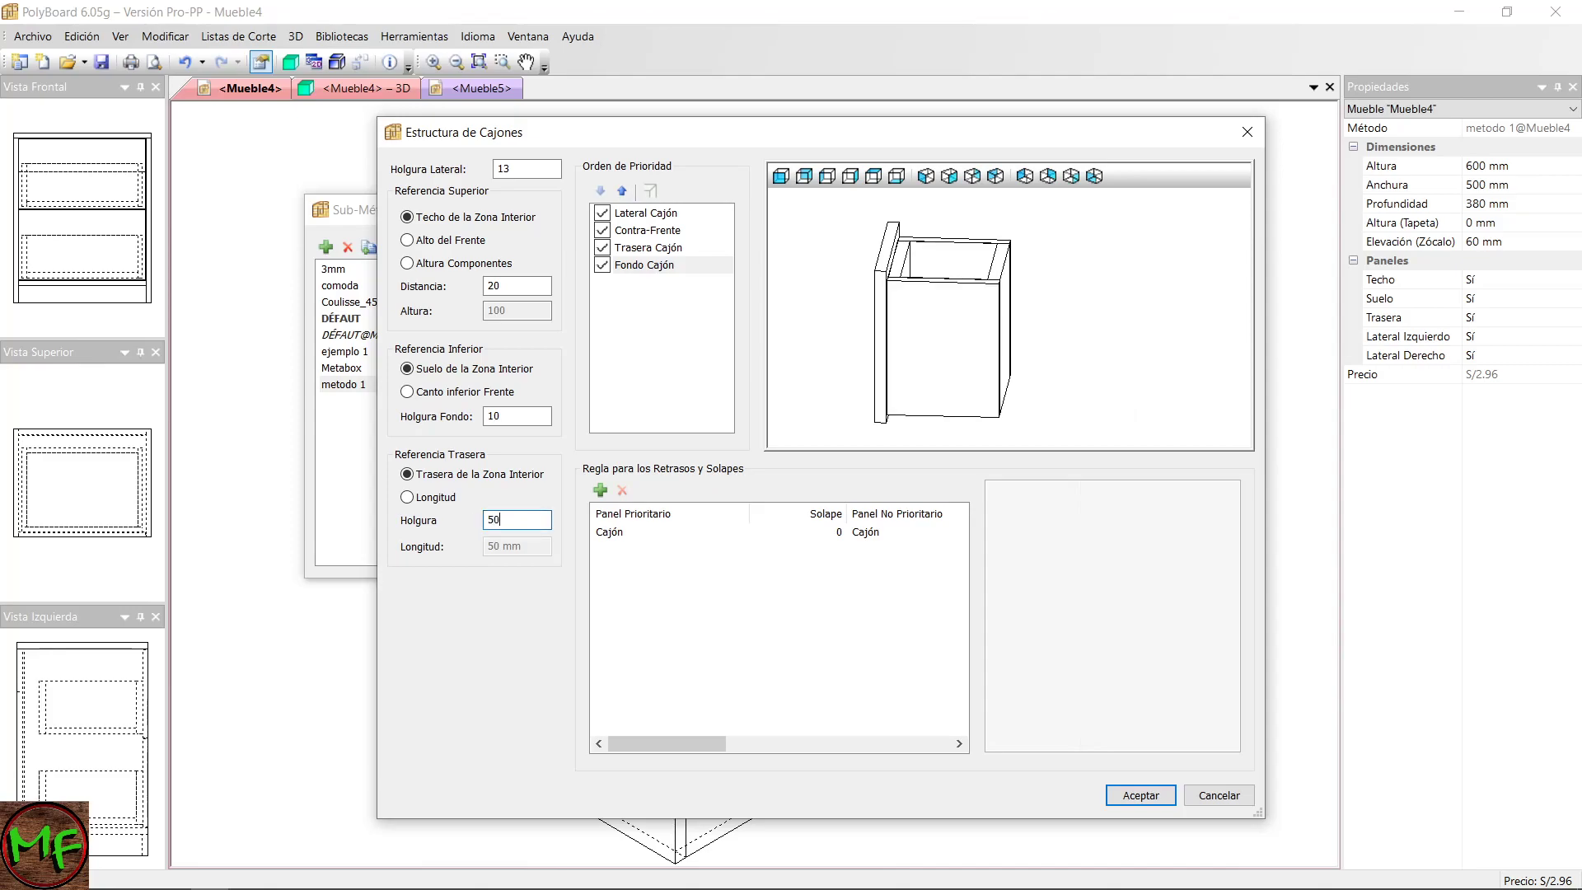
Set the drawer's rear clearance to 20 mm and save the drawer structure, the sub-method and the method.
double_click(511, 521)
text(20)
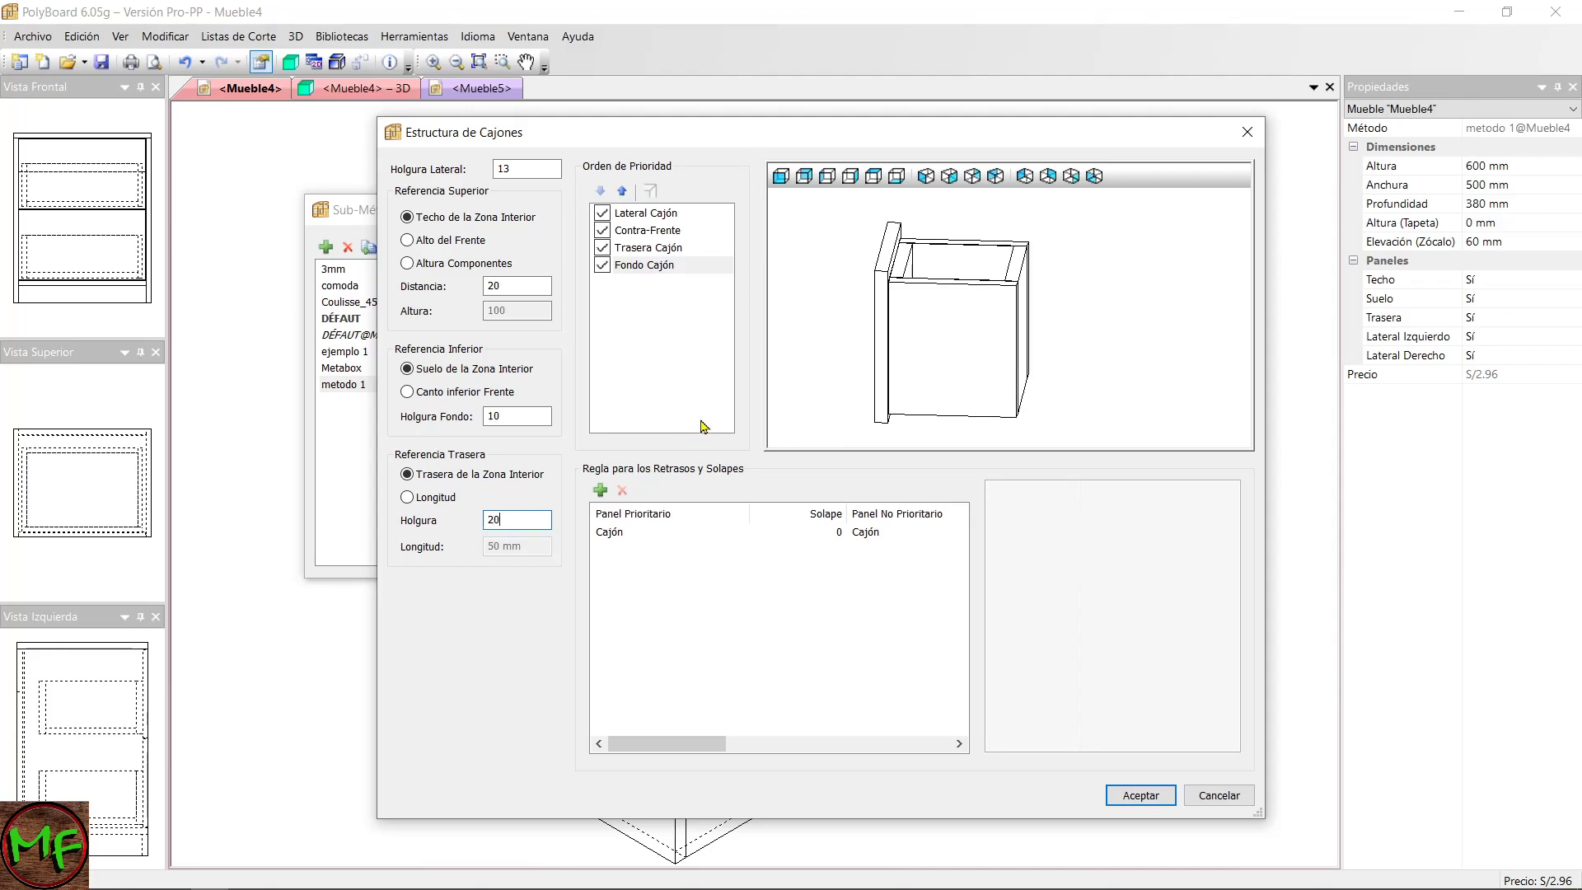
mouse_move(945, 360)
mouse_down()
mouse_move(860, 339)
mouse_move(929, 335)
mouse_move(906, 294)
mouse_move(992, 406)
mouse_move(929, 381)
mouse_up()
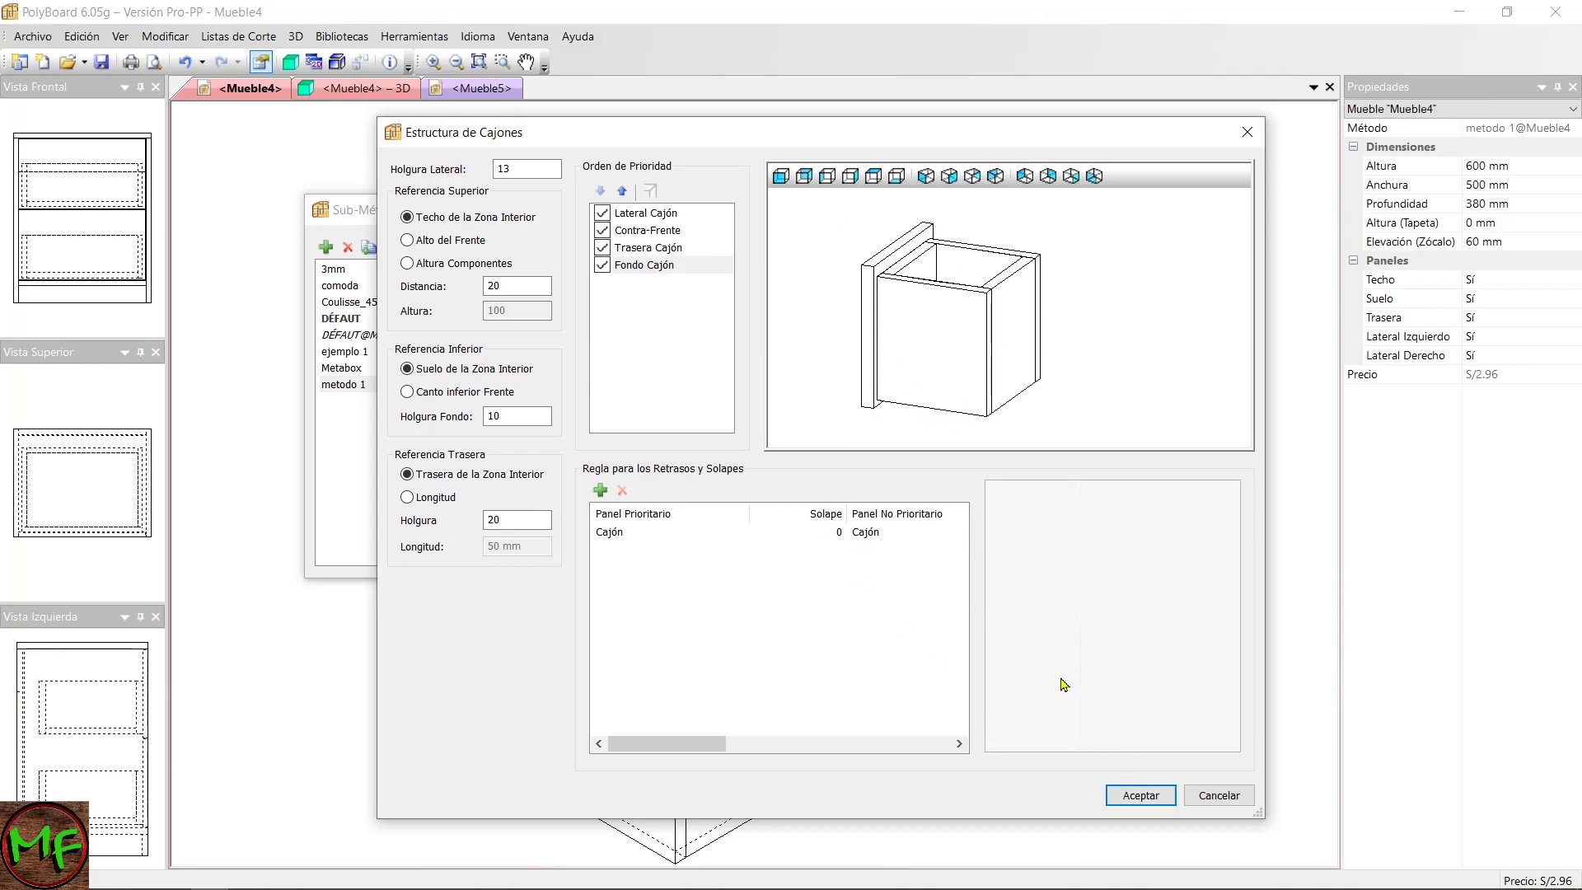
click(1140, 795)
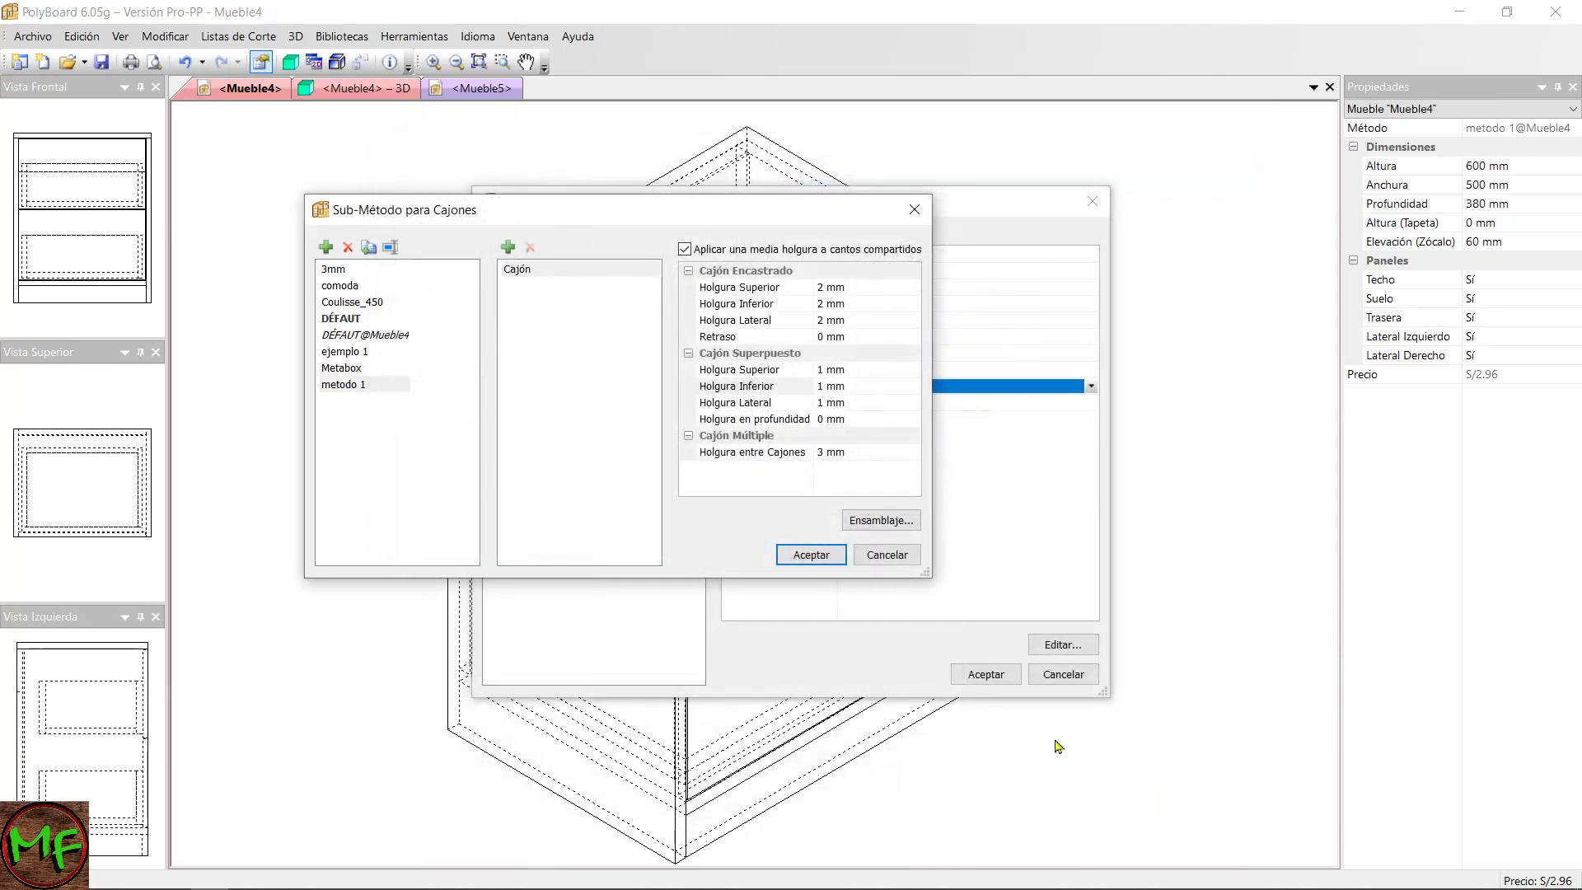
click(813, 555)
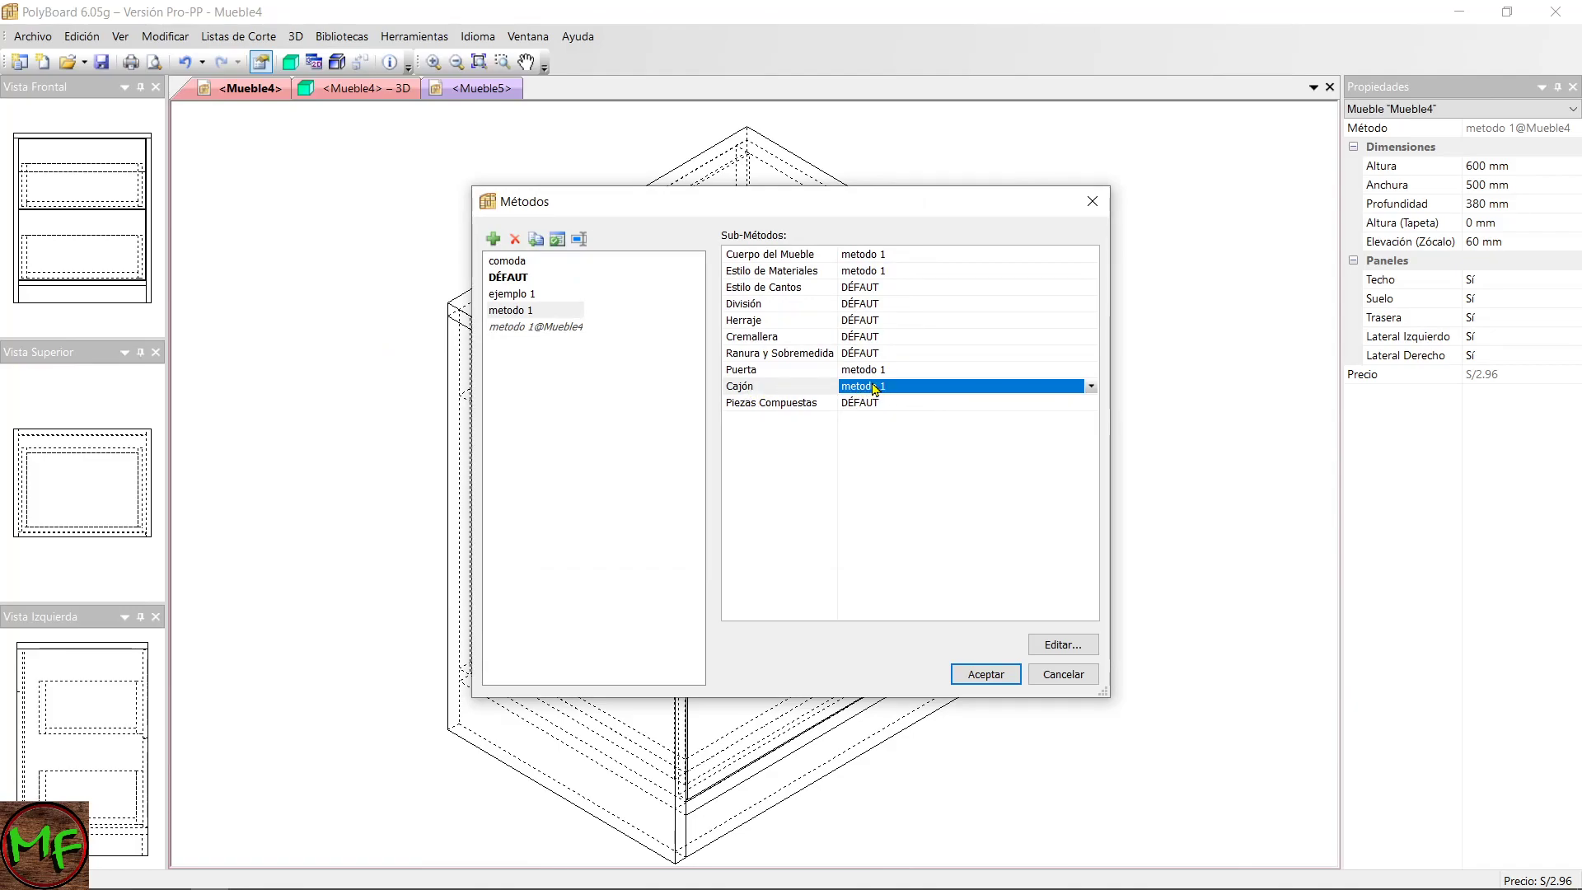
click(1001, 678)
Delete the existing two-drawer set from the cabinet.
click(772, 504)
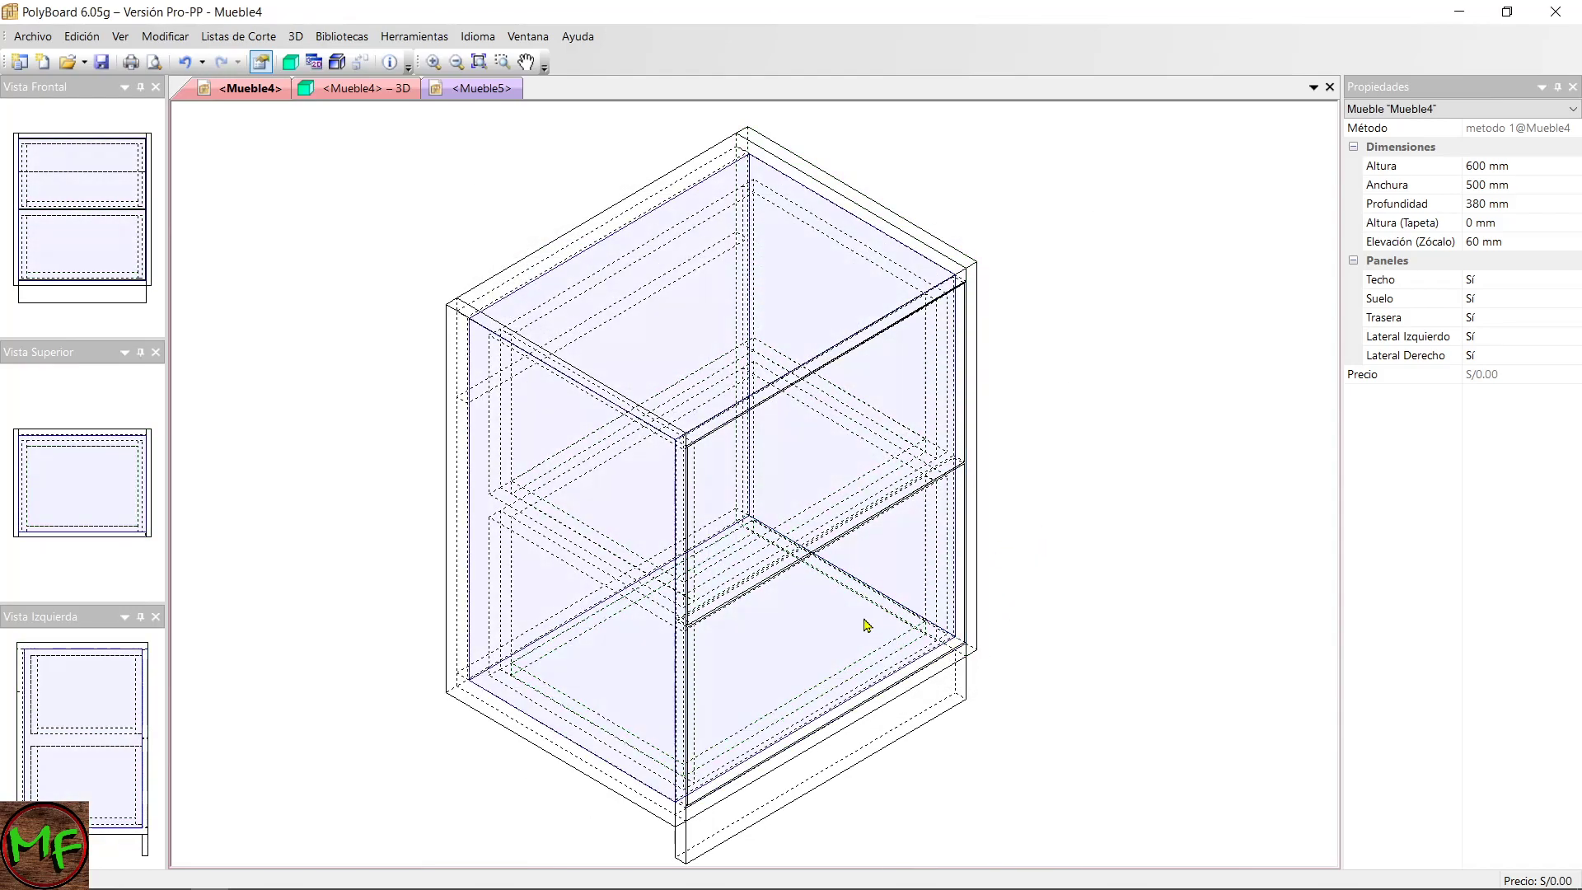
click(809, 554)
click(1118, 498)
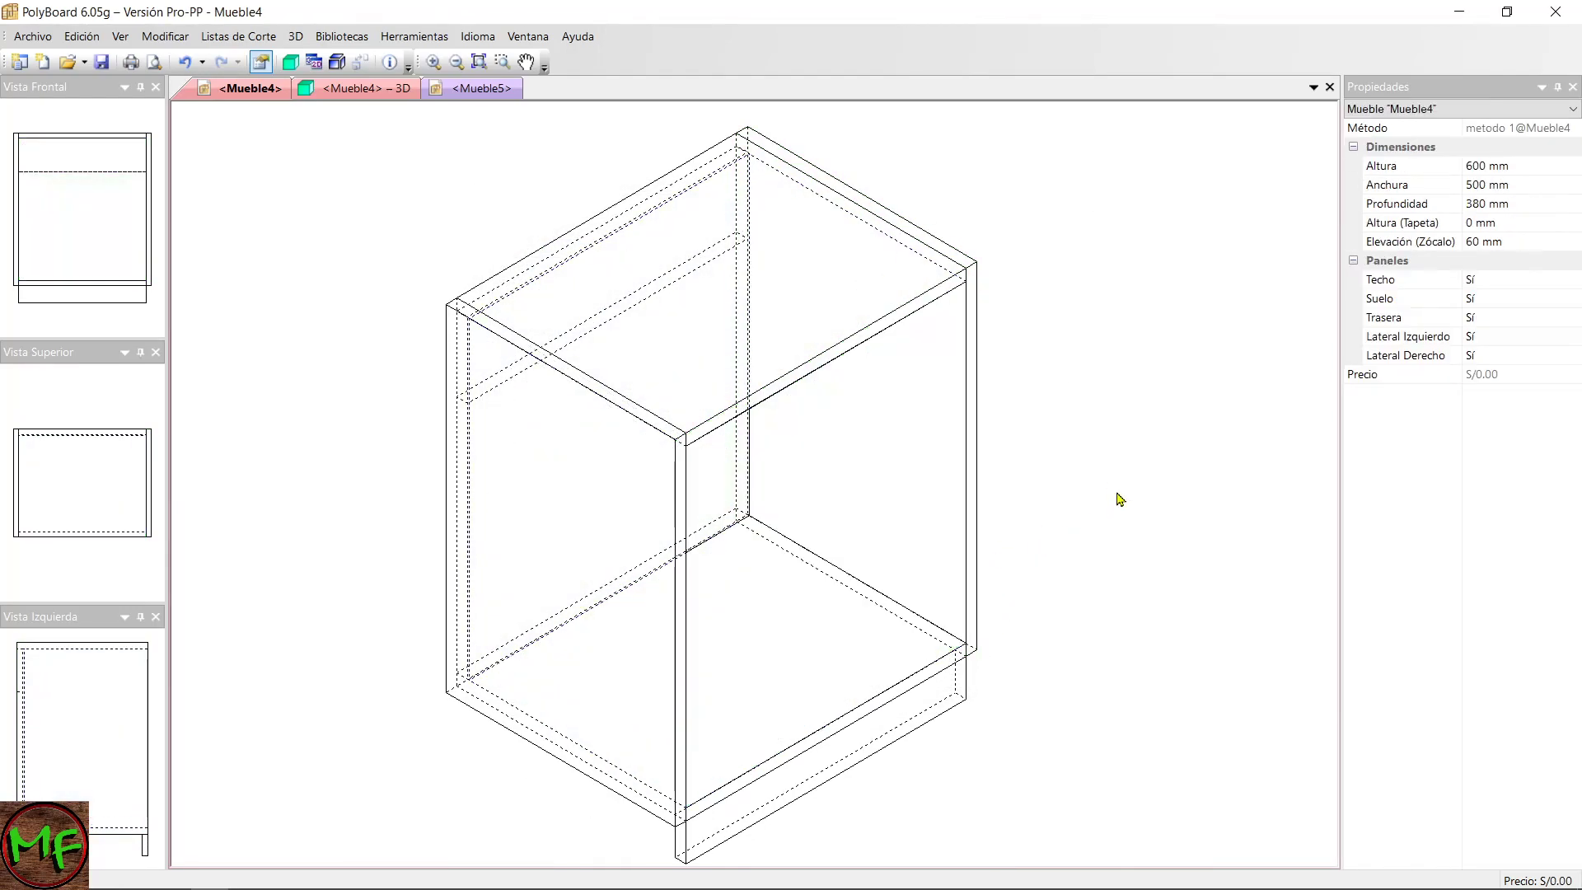
Set the right side panel's overlap (Solape) with the floor to 60 mm.
click(977, 650)
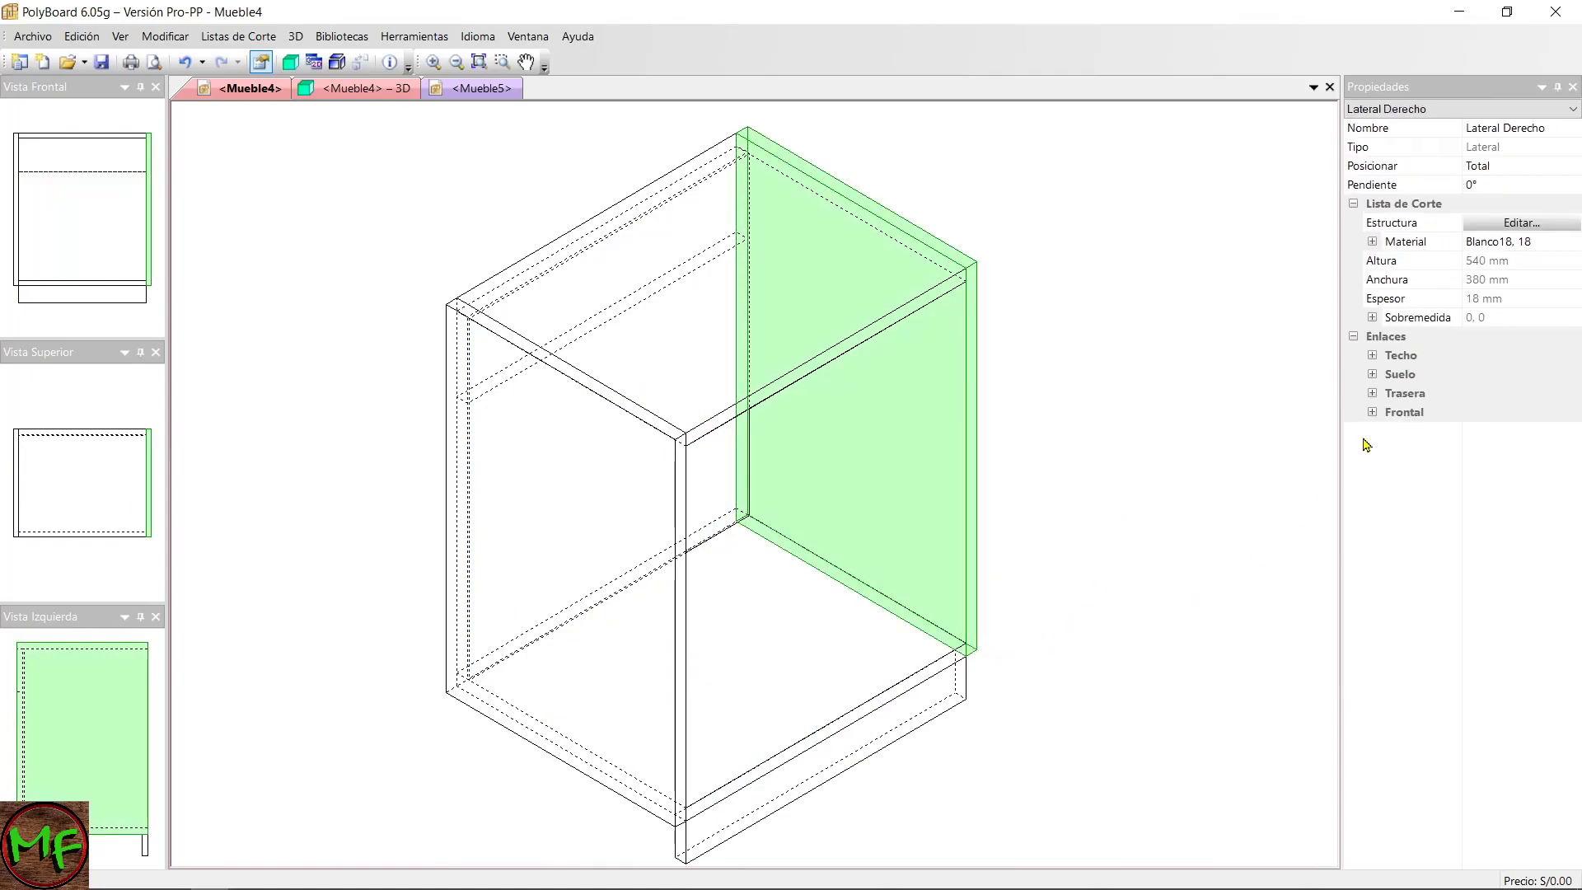
click(1374, 375)
click(1512, 413)
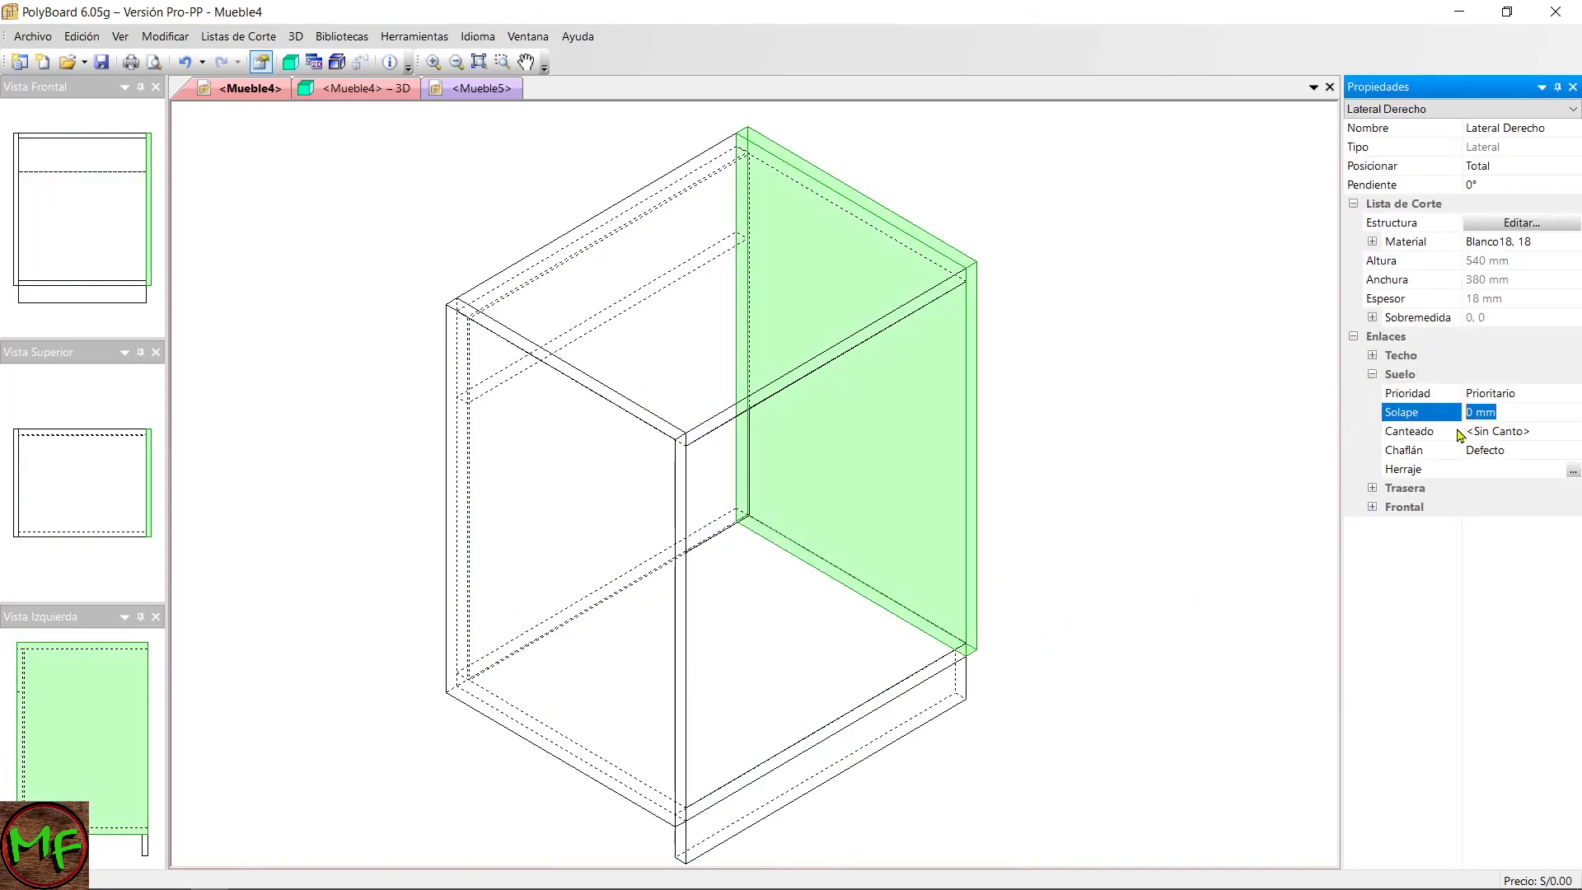
text(60)
key(Return)
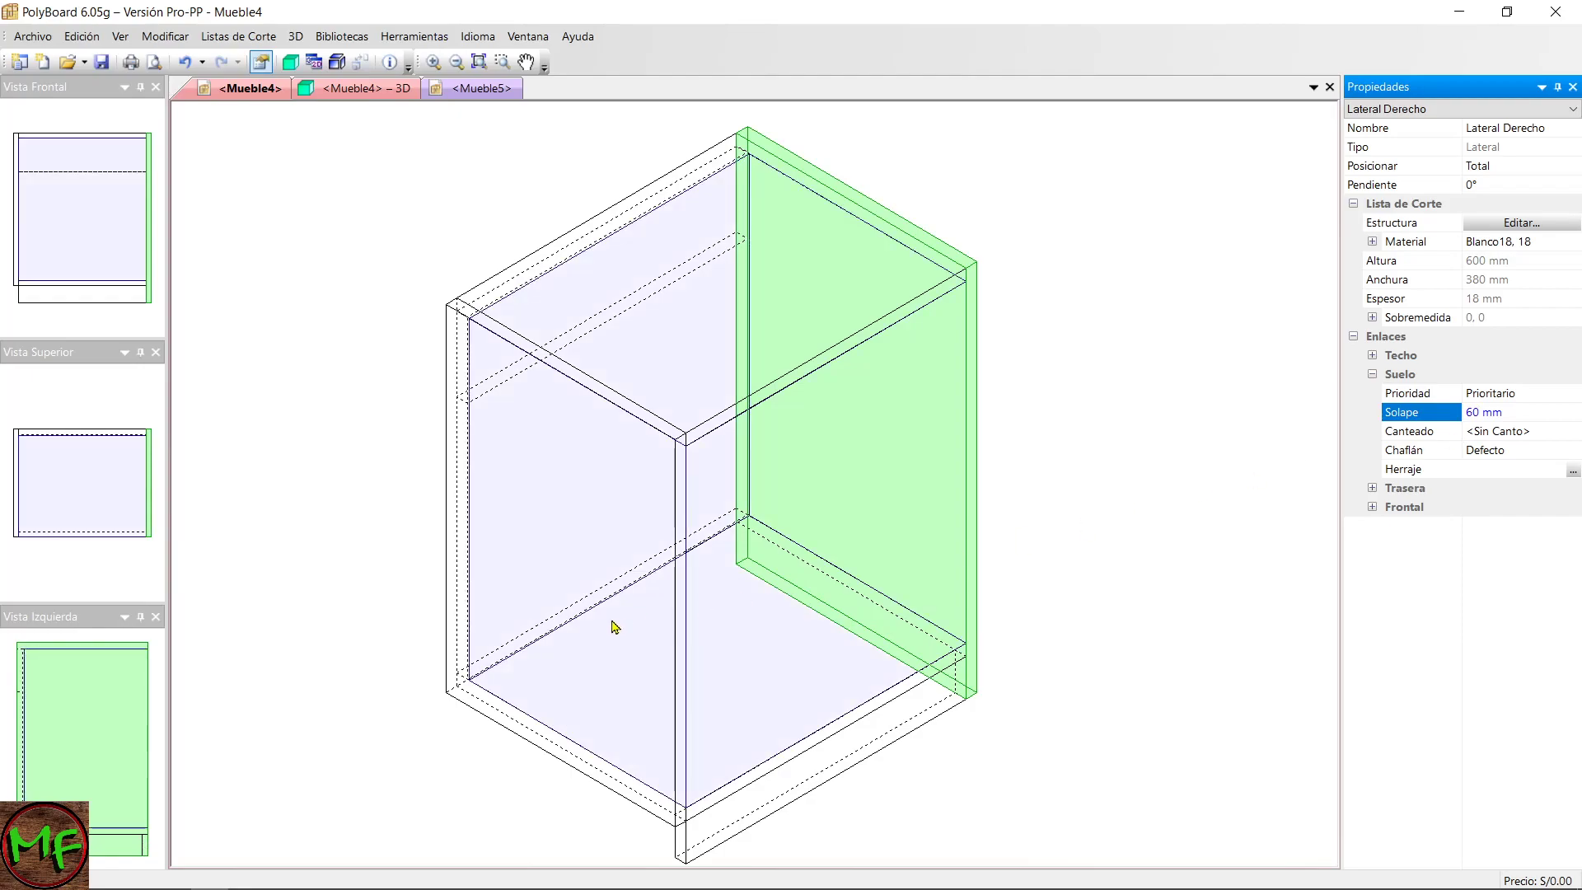
Set the left side panel's overlap (Solape) with the floor to 60 mm.
click(681, 652)
click(1372, 374)
click(1508, 412)
text(60)
key(Return)
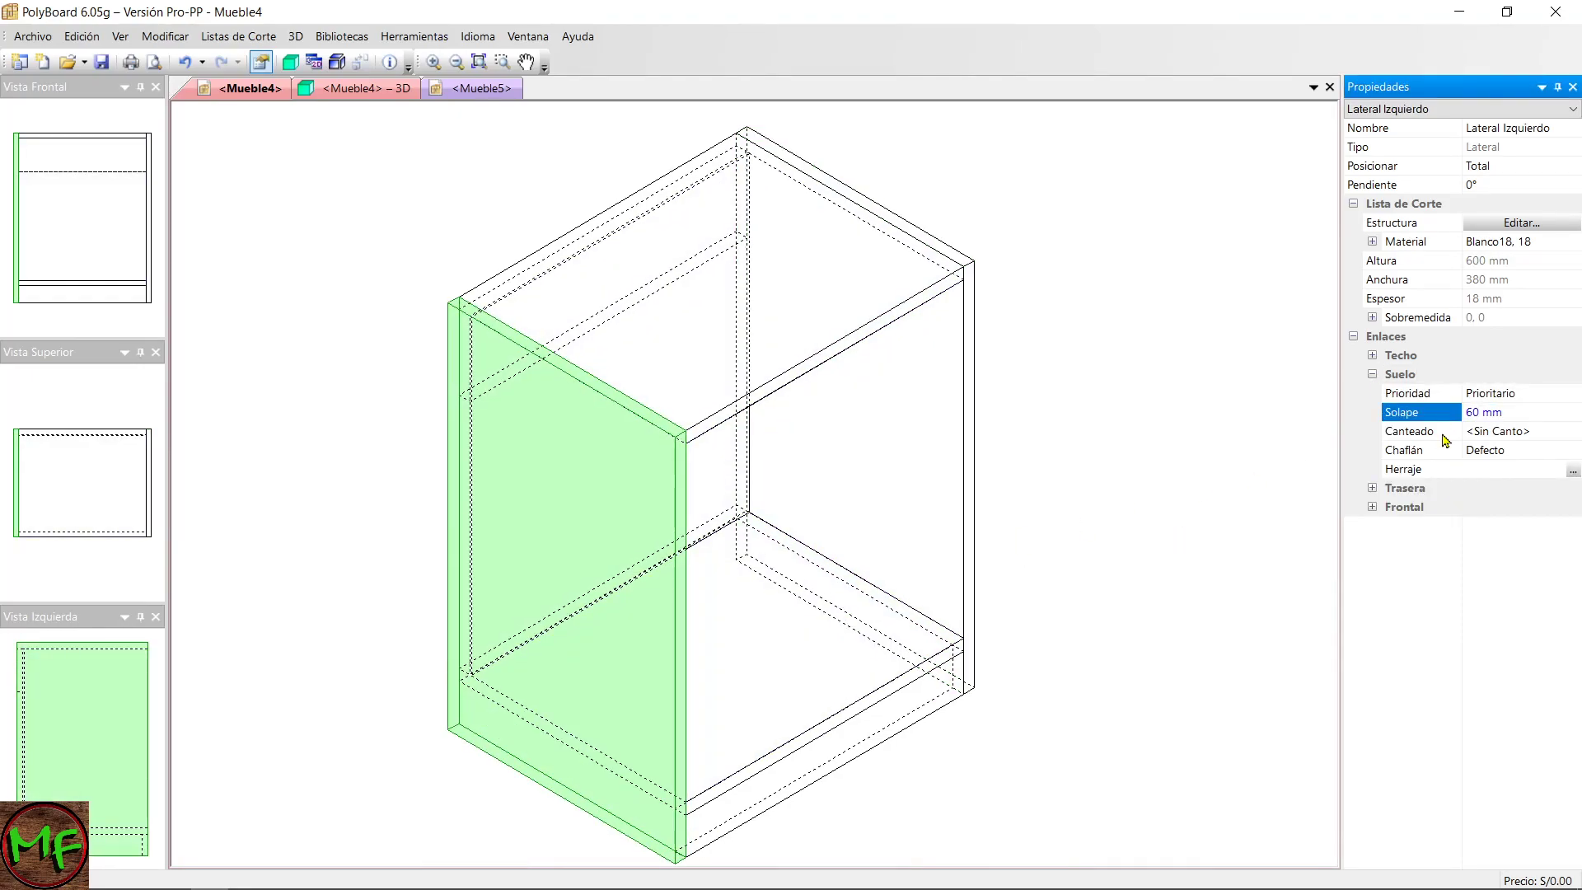
click(882, 495)
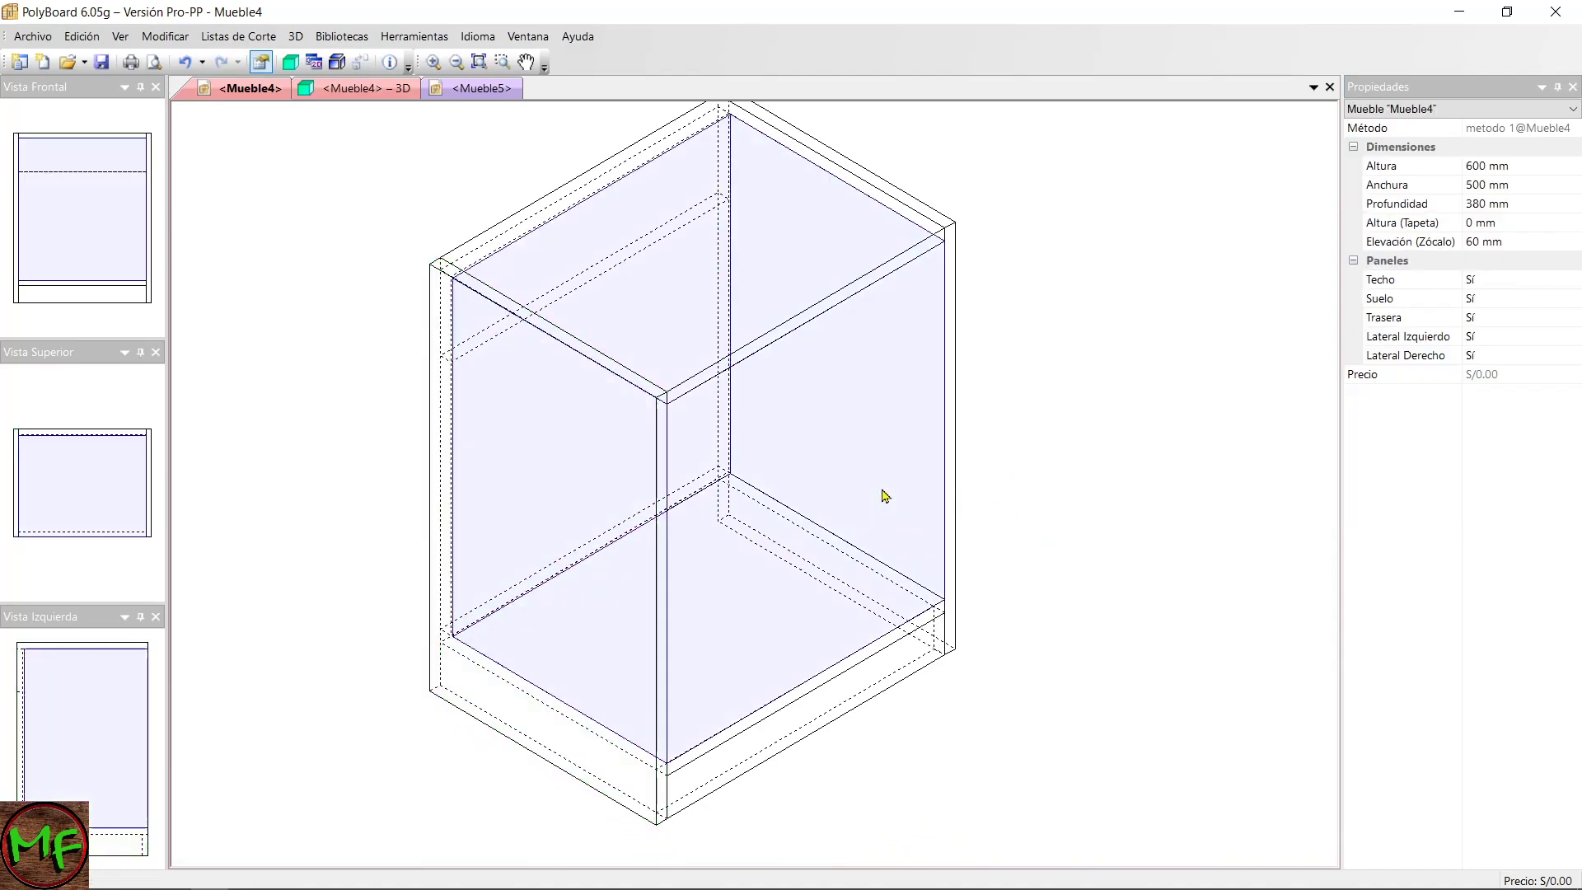
Start adding drawers to the cabinet's interior zone with type Cajón 1, inset mode (Encastrado) and two drawers.
click(832, 492)
right_click(764, 480)
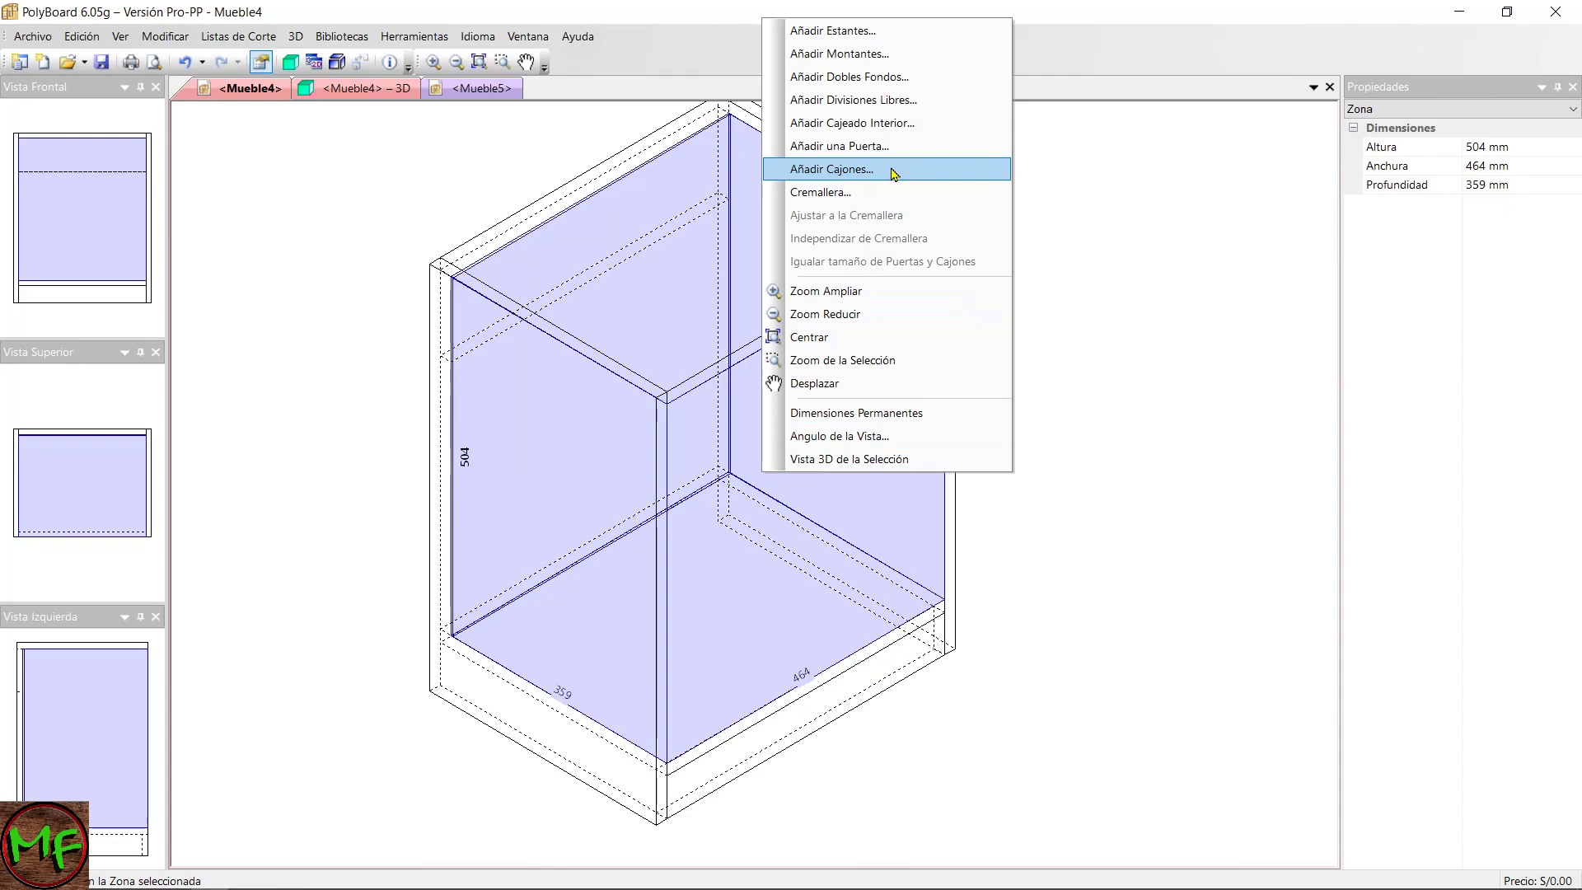
click(853, 174)
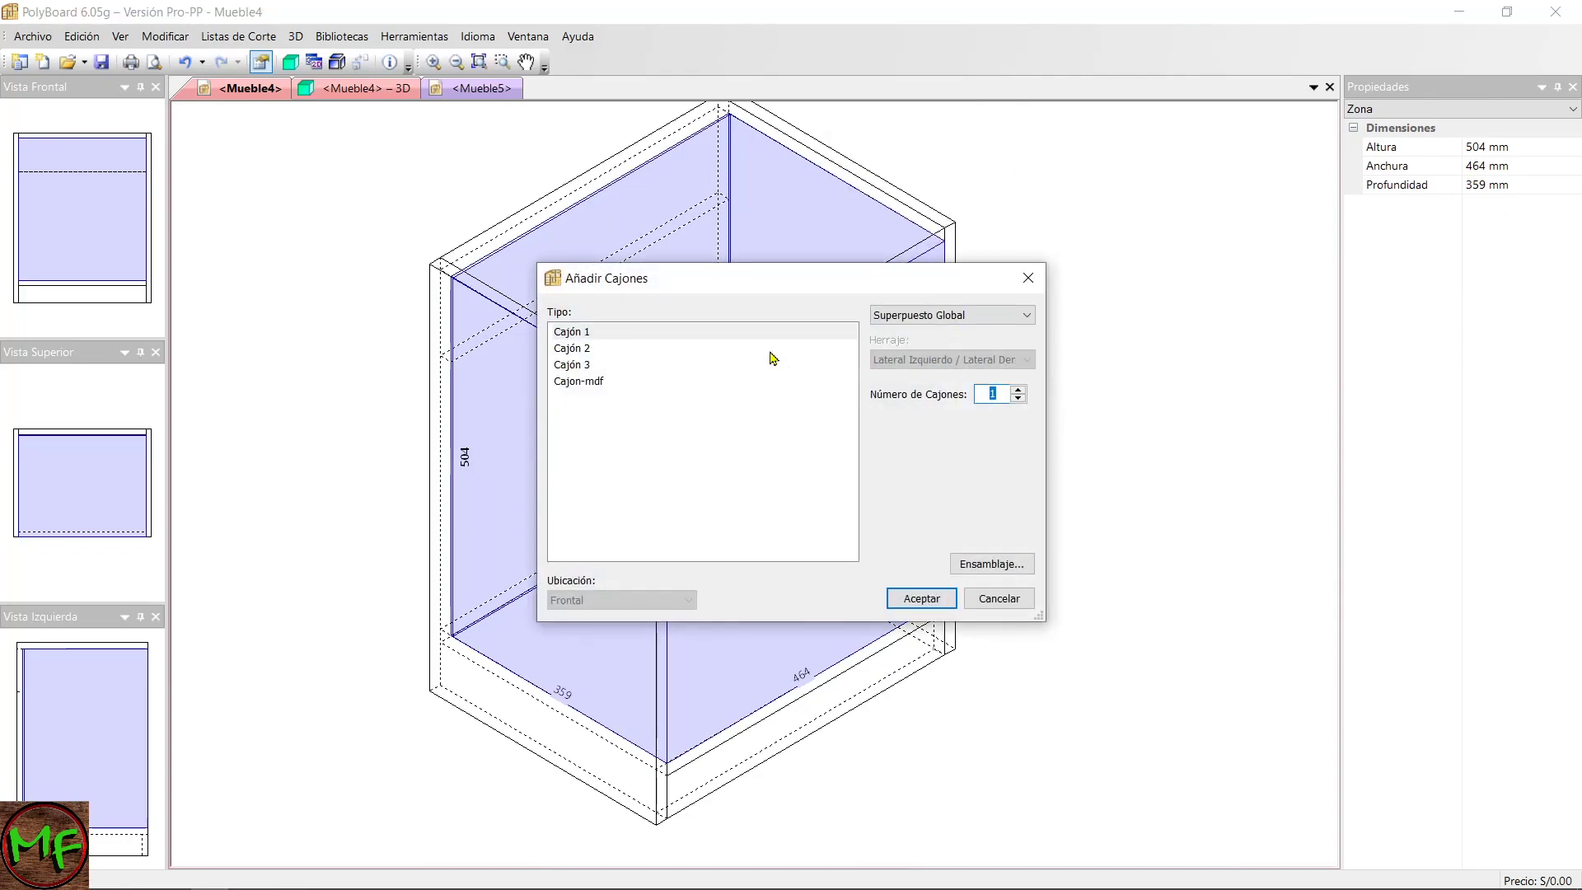
click(576, 333)
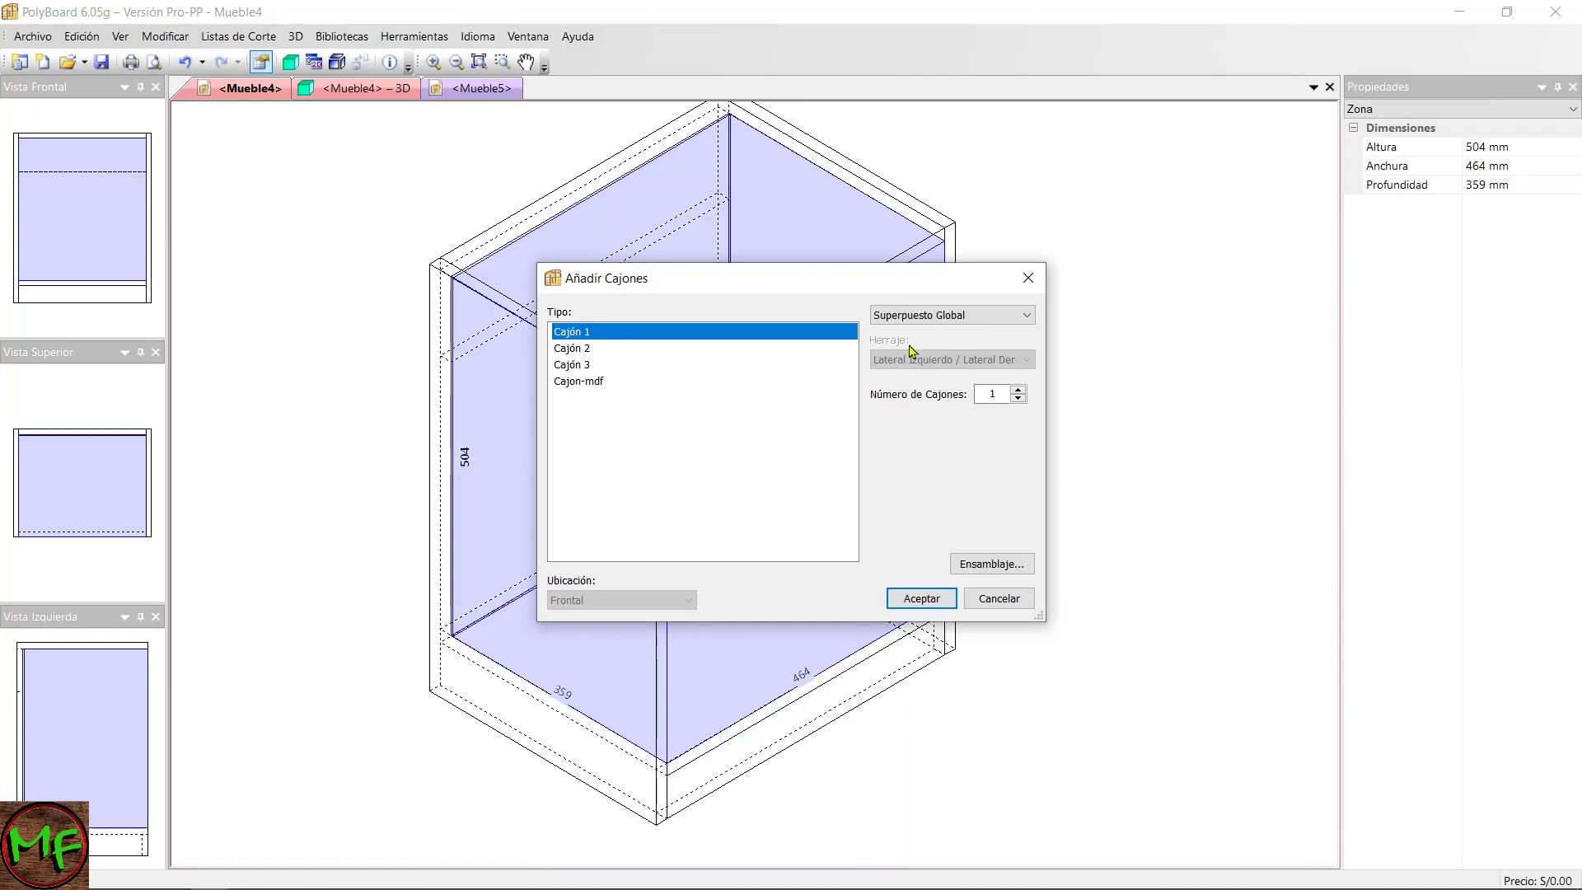
click(1020, 320)
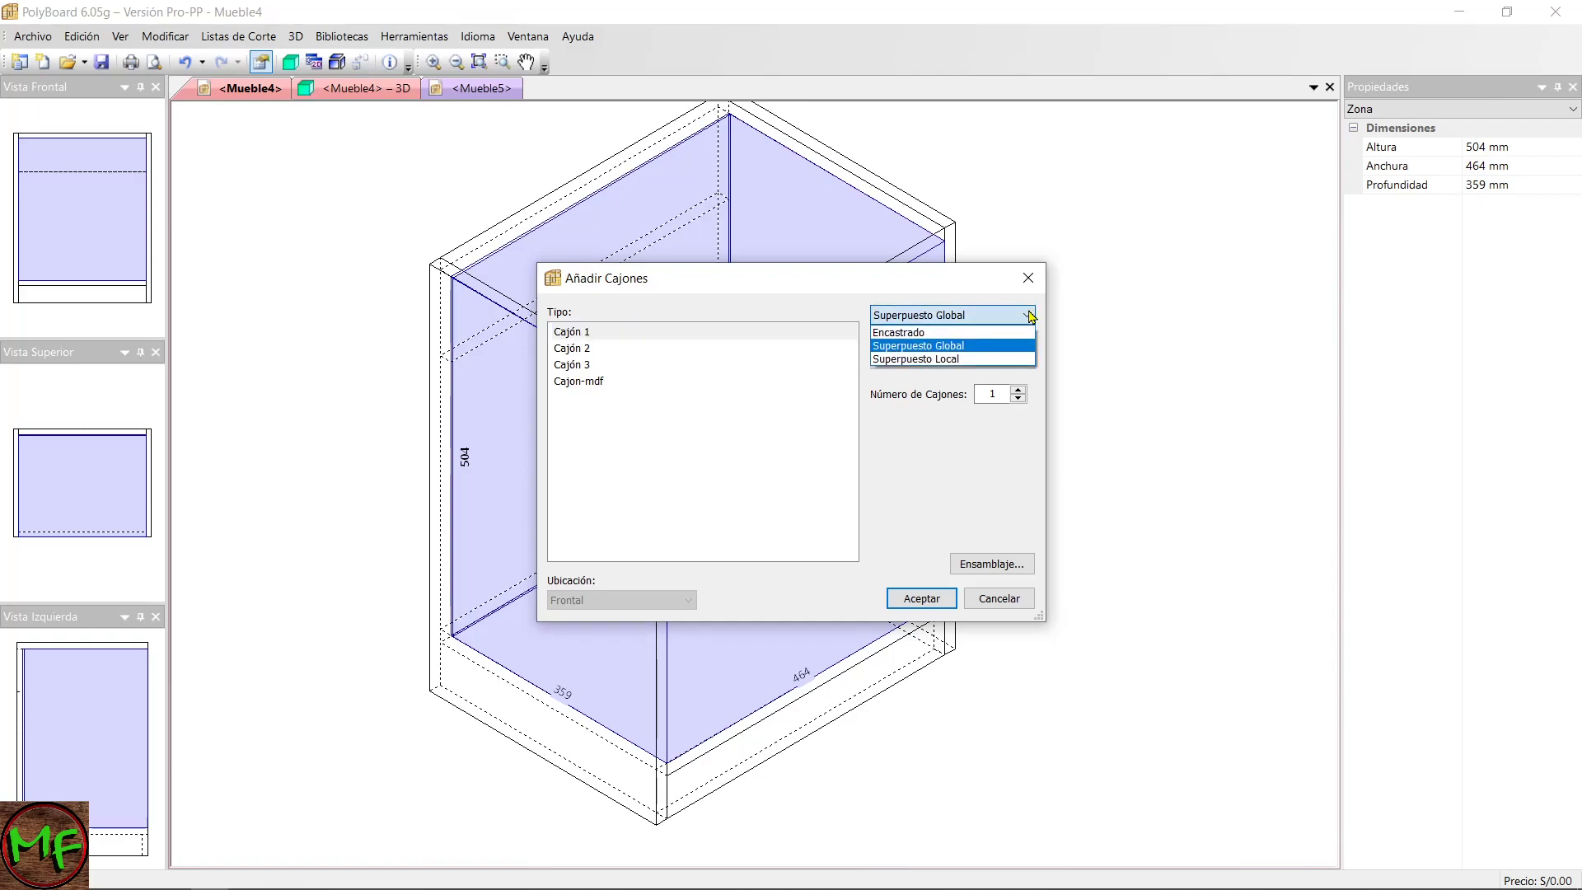
click(953, 334)
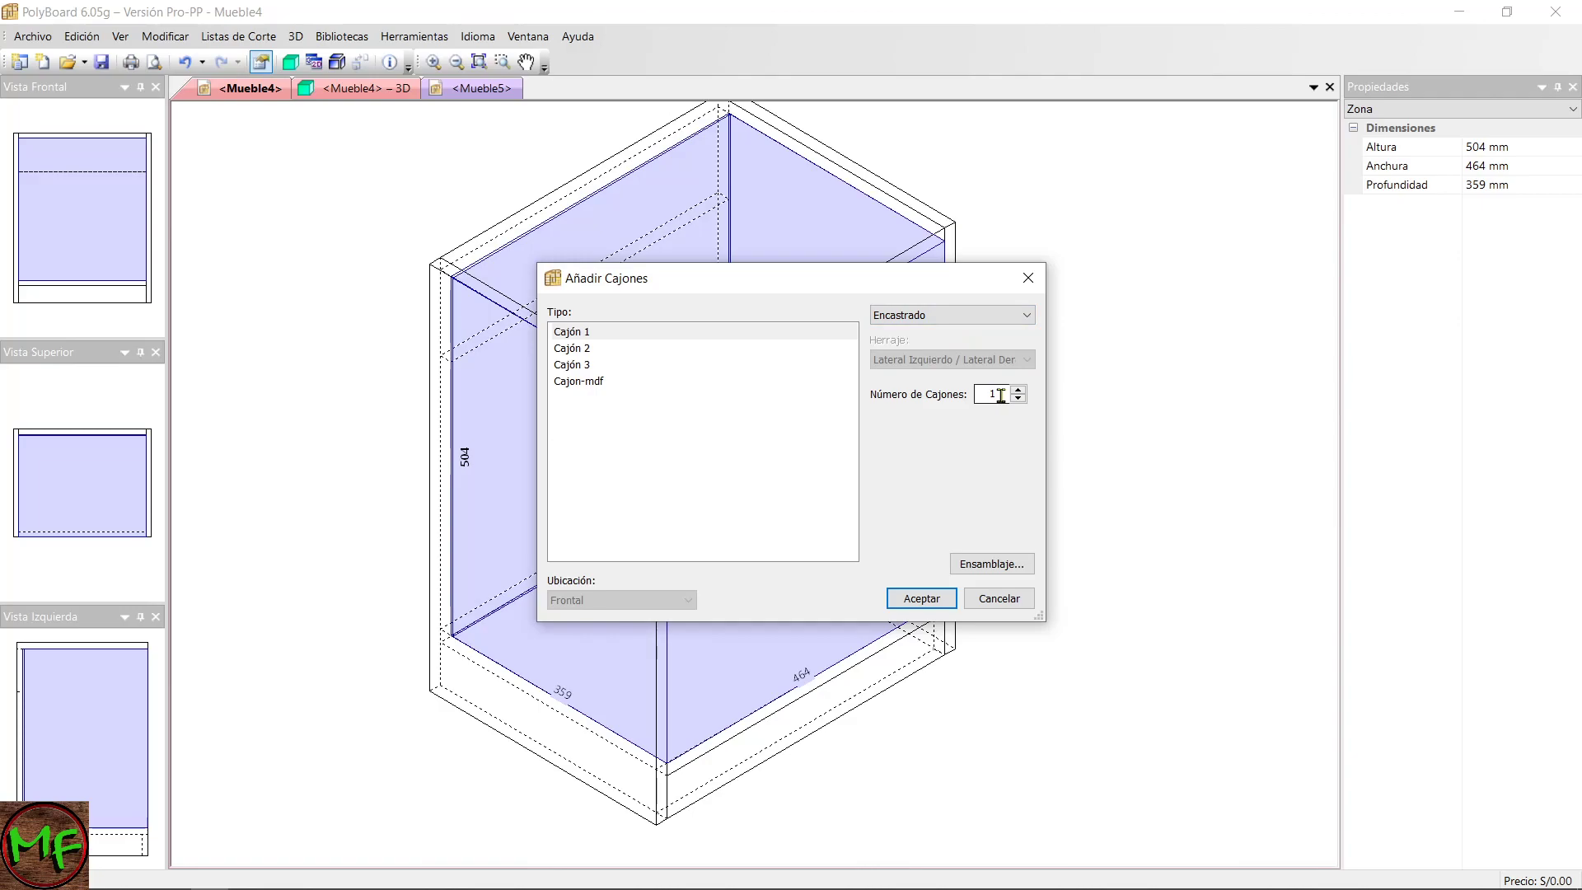
drag(1002, 394, 981, 400)
Set the drawer assembly's rear reference to Longitud with a length of 300 mm.
click(997, 563)
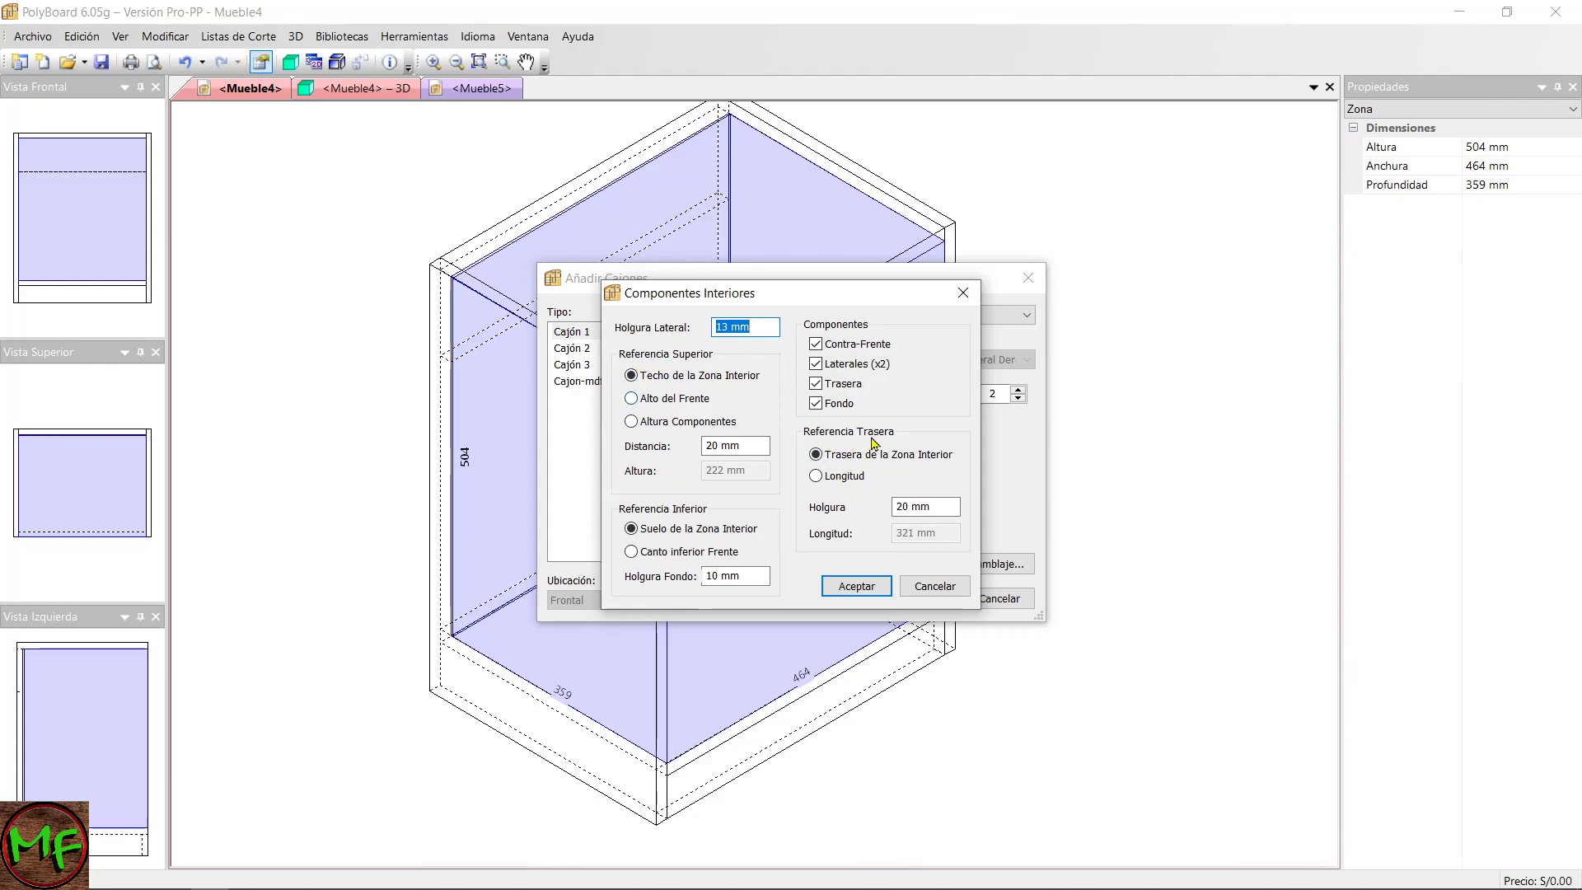
click(816, 477)
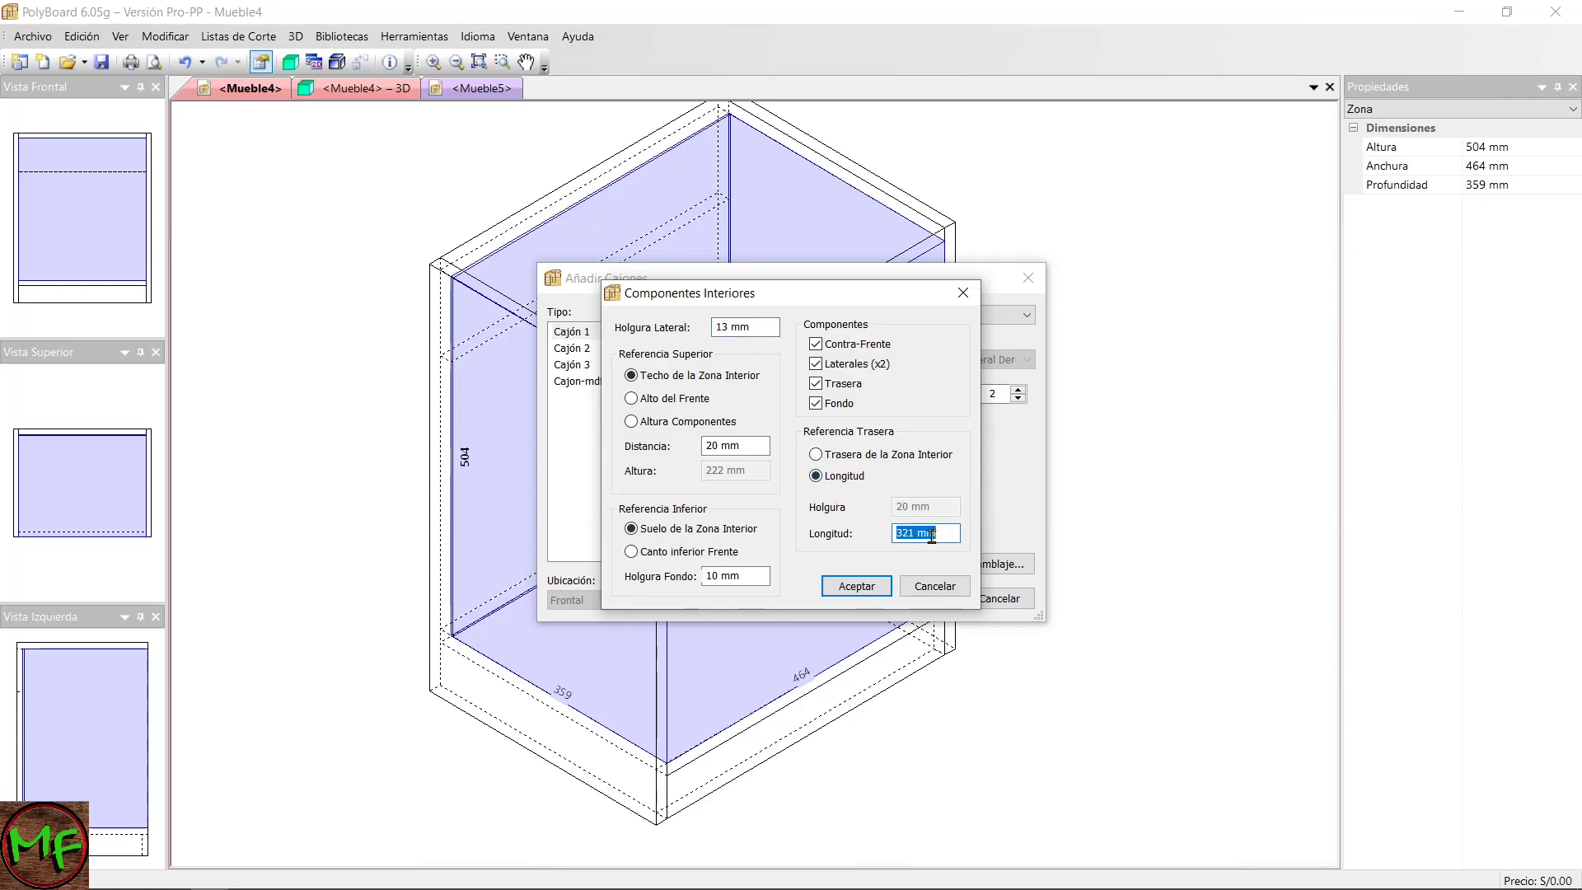
text(300)
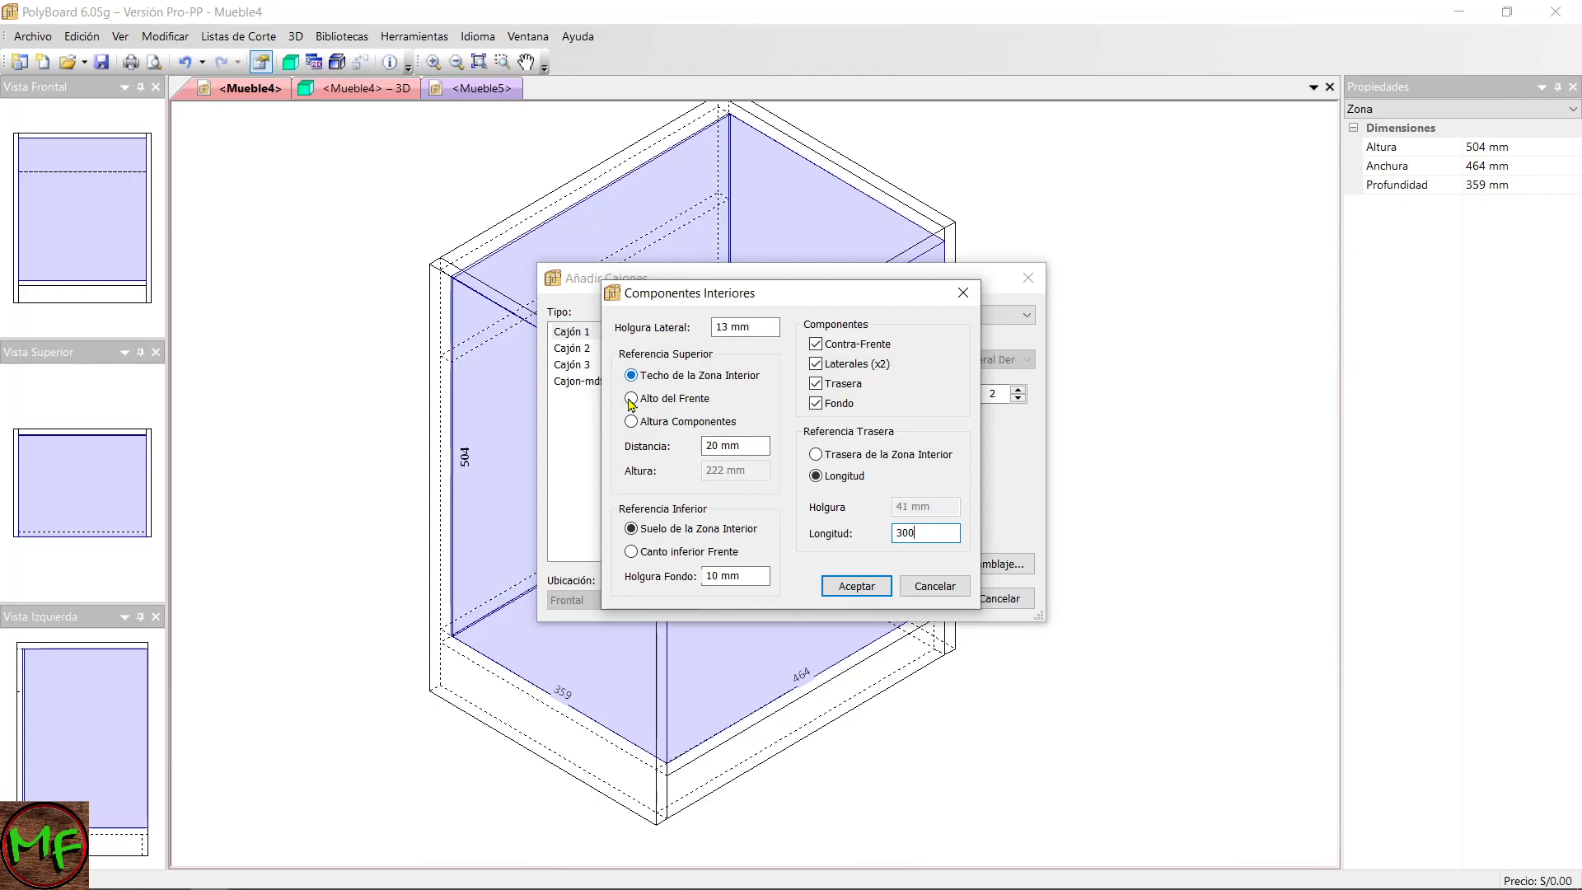
Use component height (Altura Componentes) of 200 mm as the drawers' upper reference and add the drawers to the cabinet.
click(632, 423)
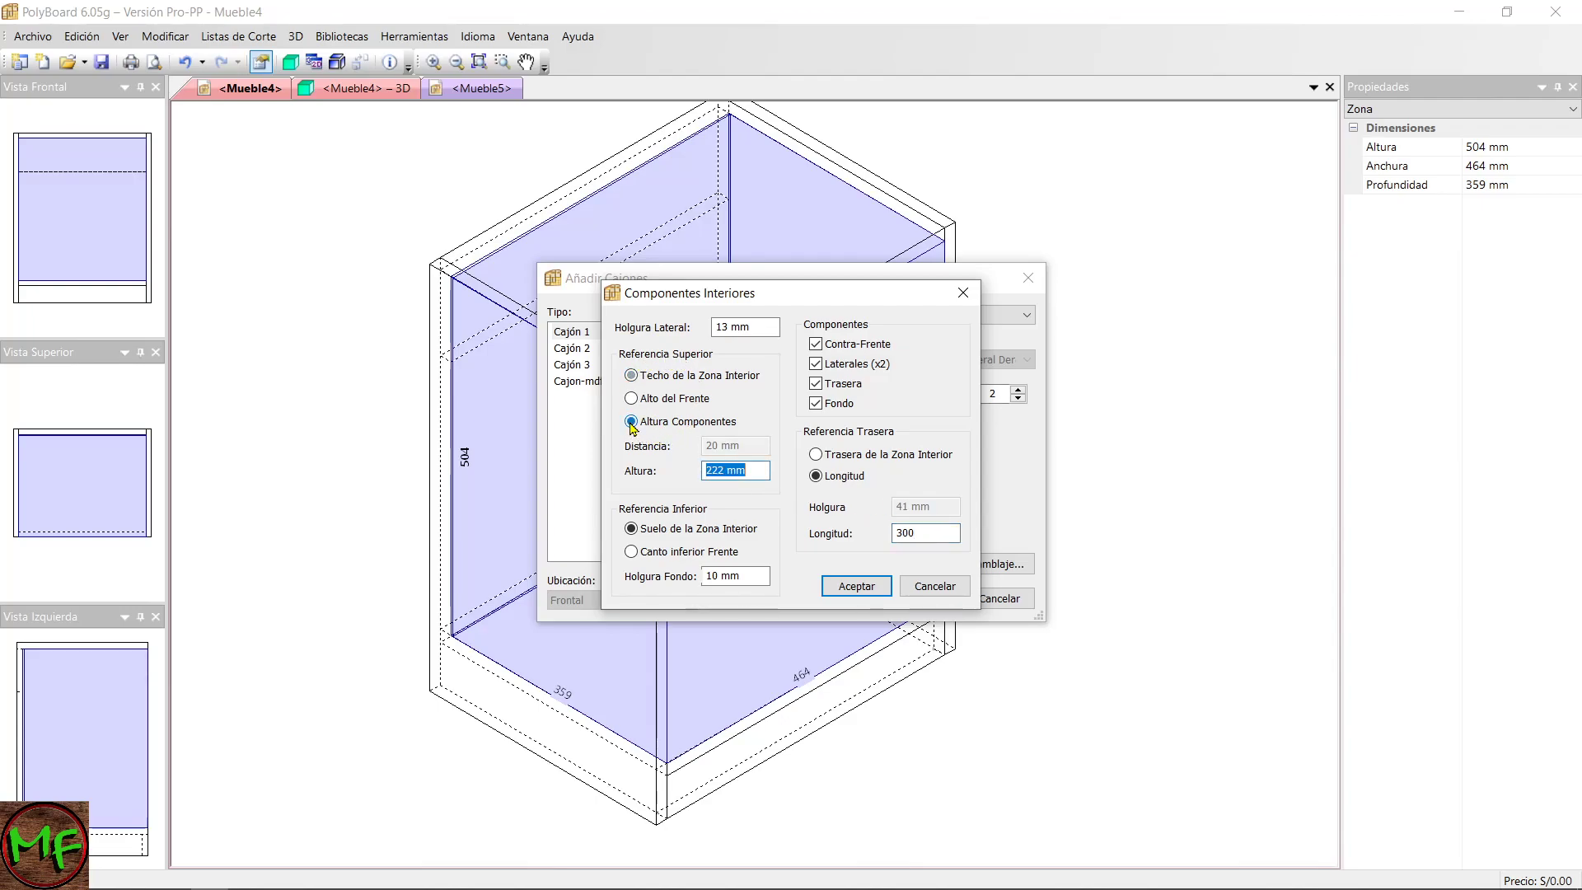
click(632, 377)
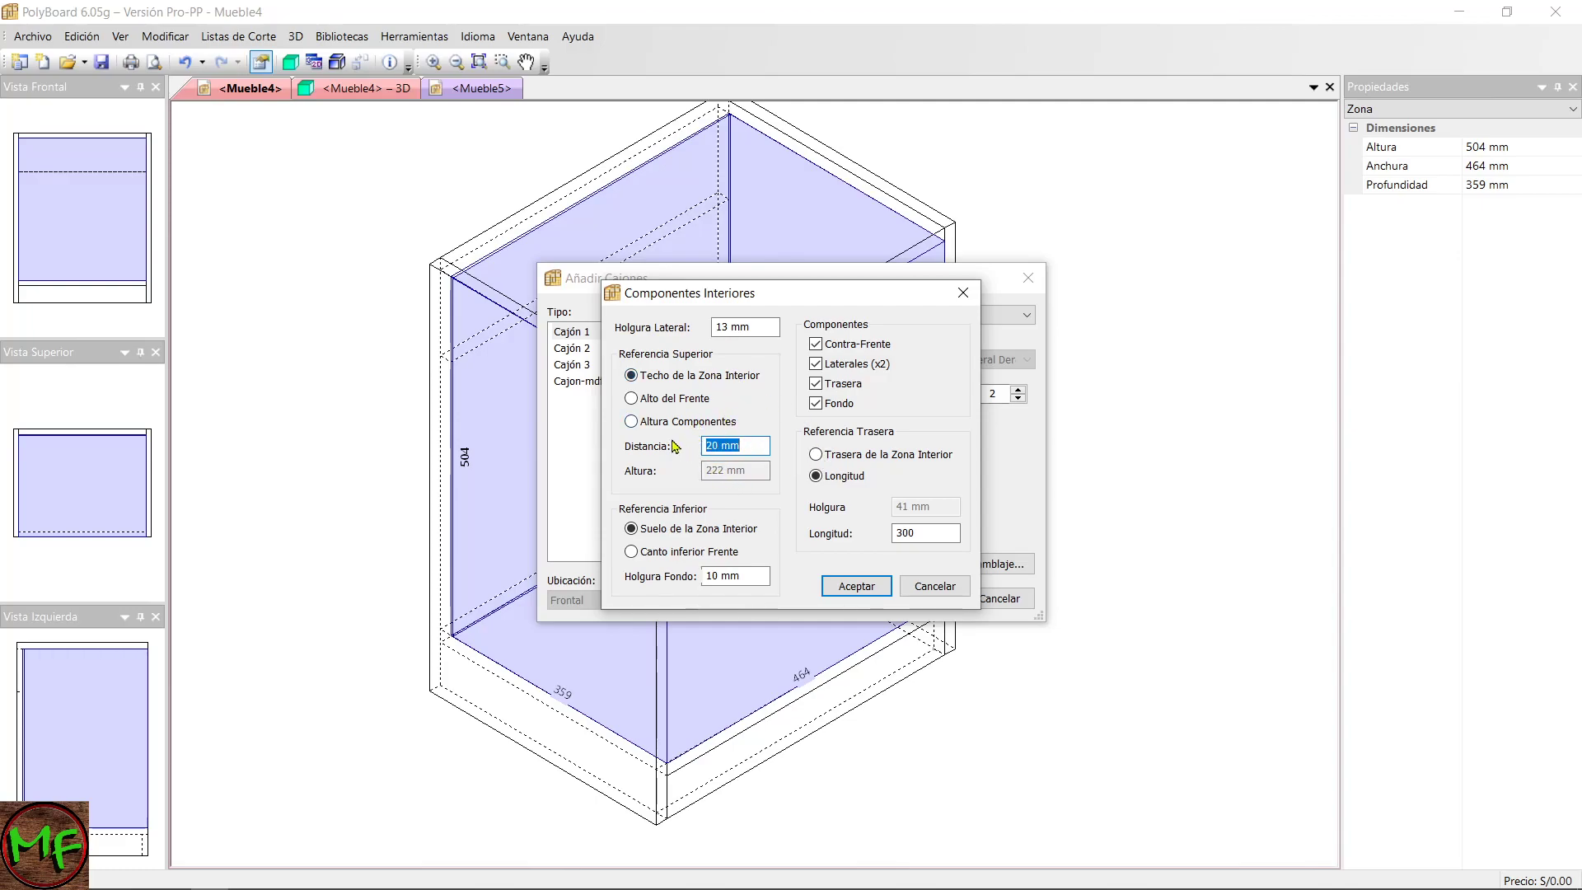
click(631, 421)
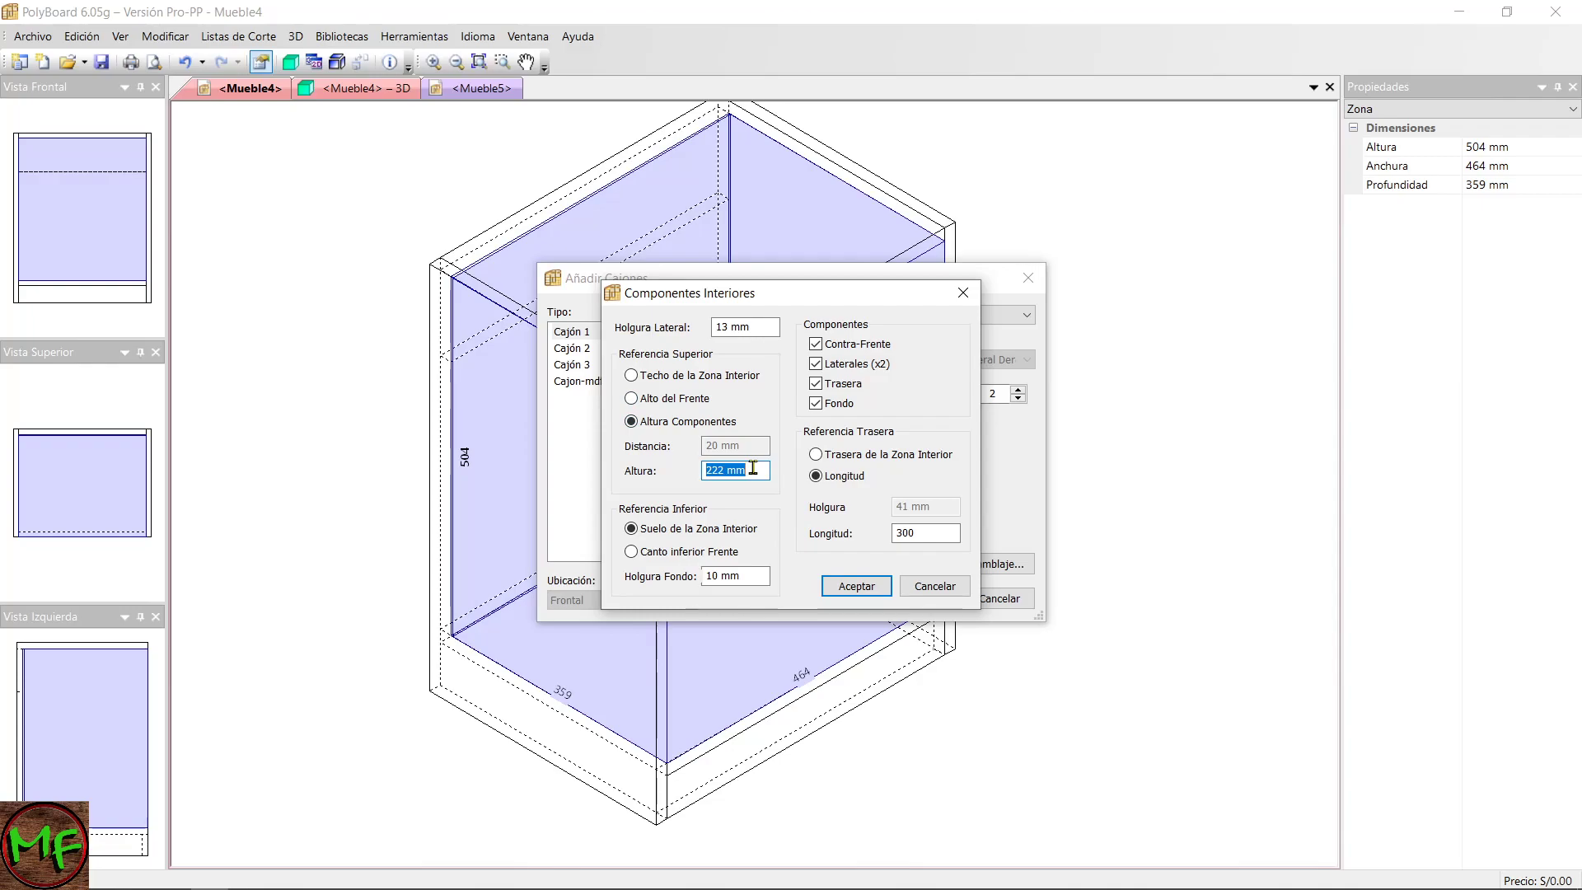
text(200)
click(875, 592)
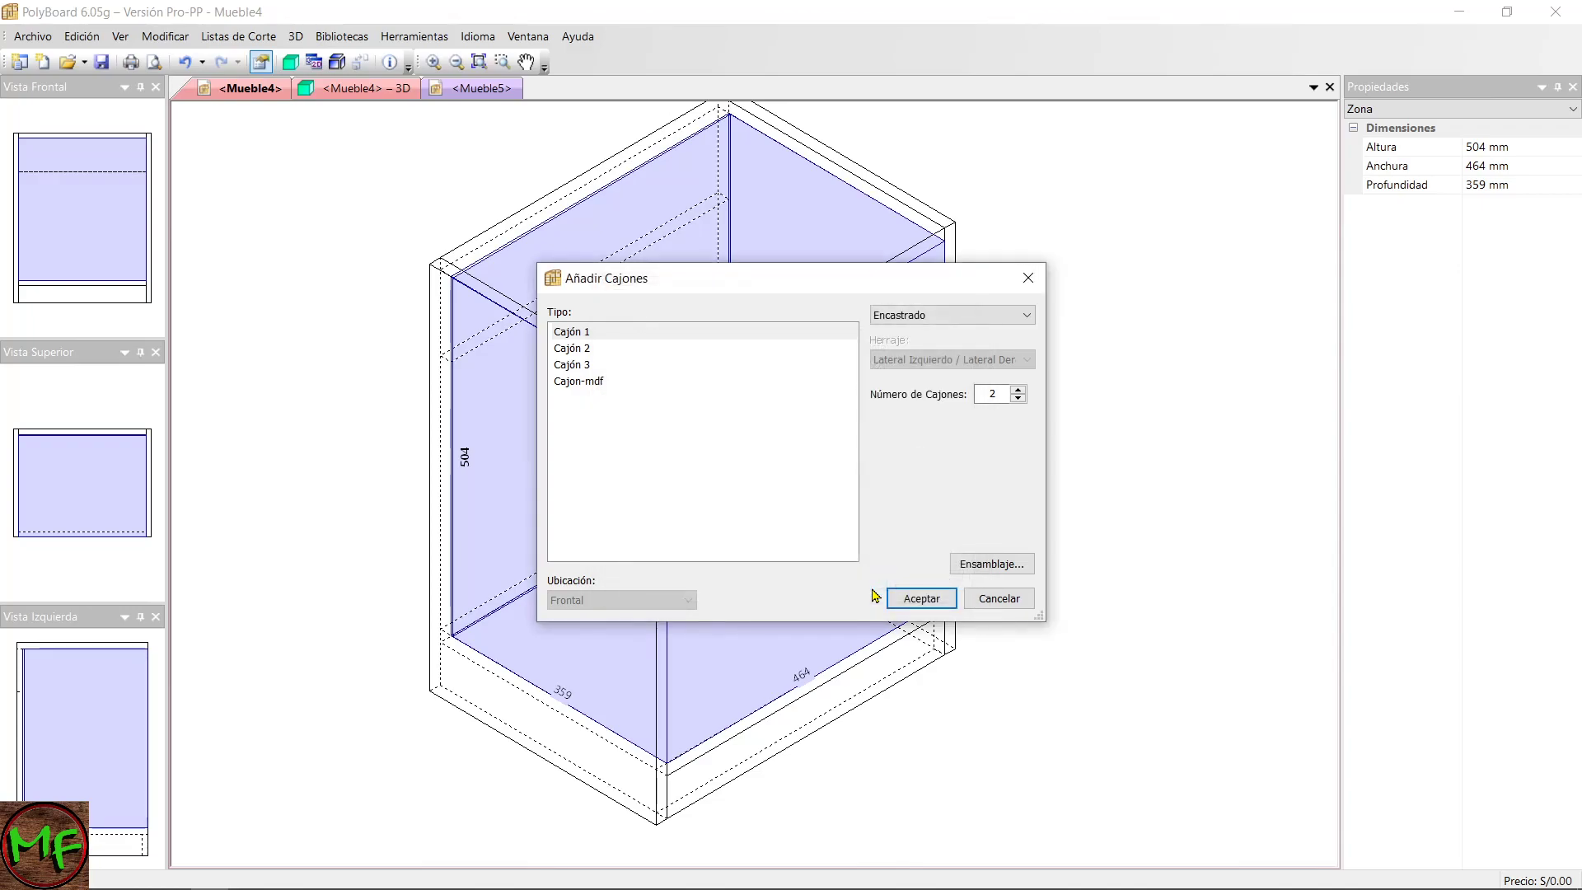
click(915, 600)
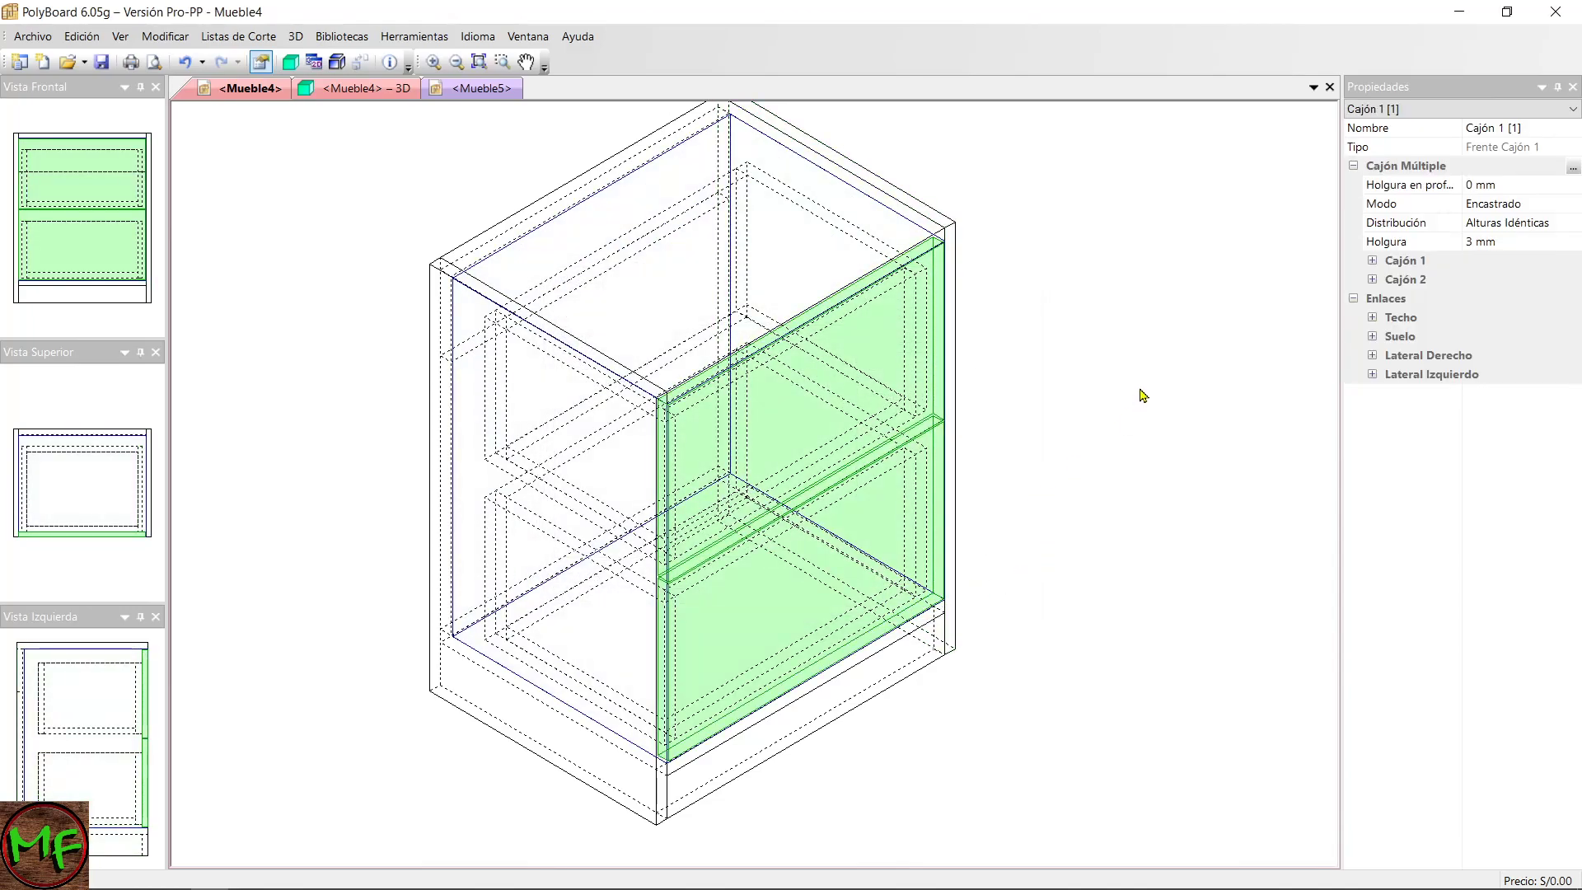
Inspect the drawers' gap and their Lateral Derecho link settings, and switch the cabinet drawing to the front view.
click(1403, 244)
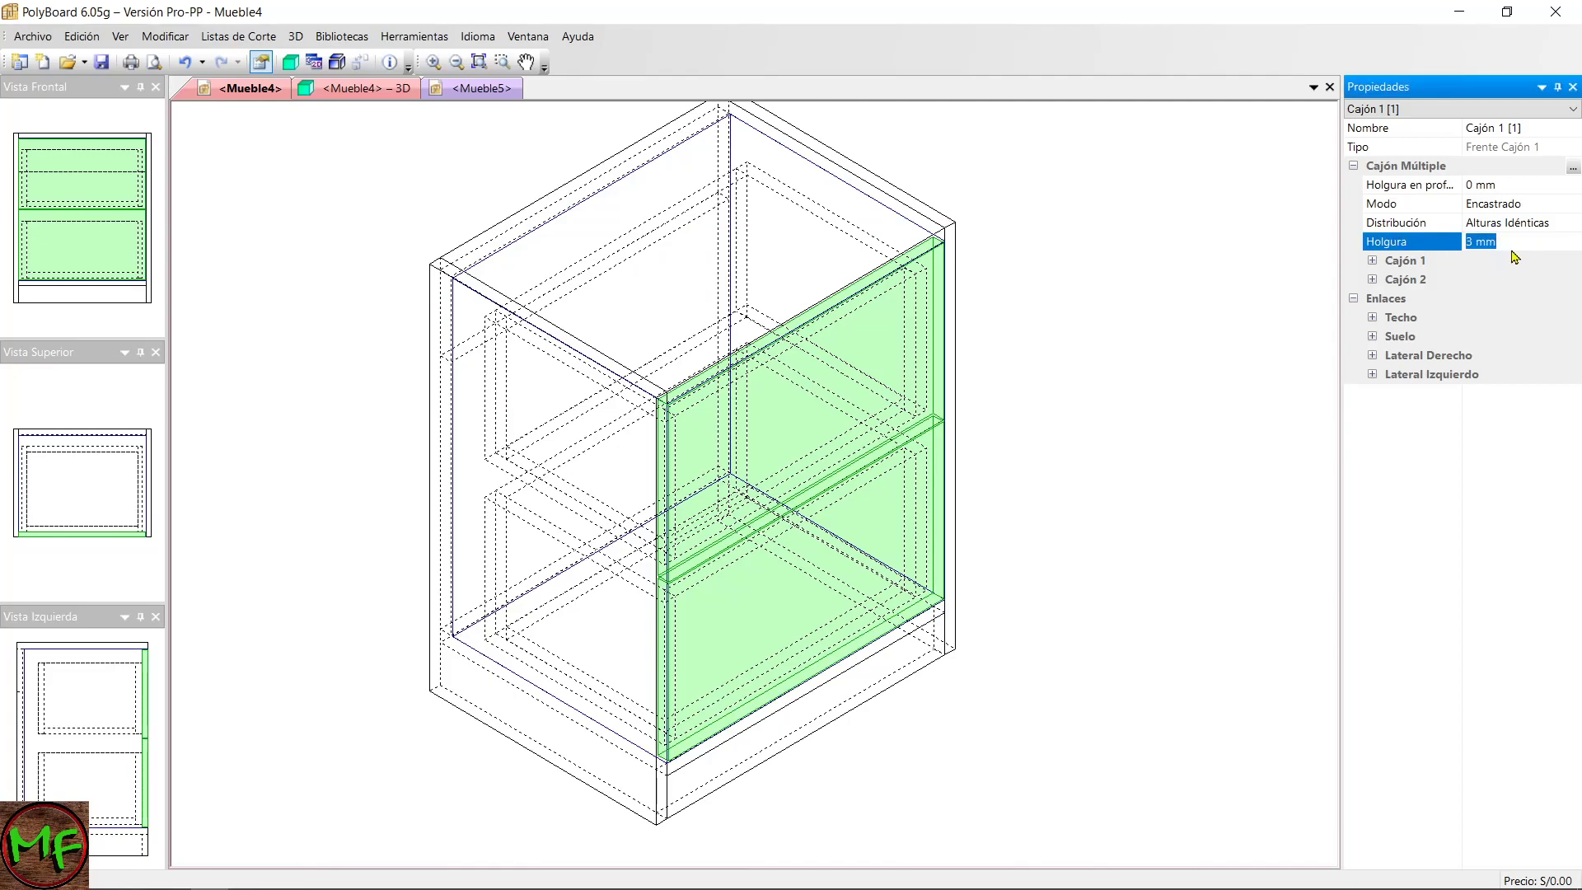
click(1373, 356)
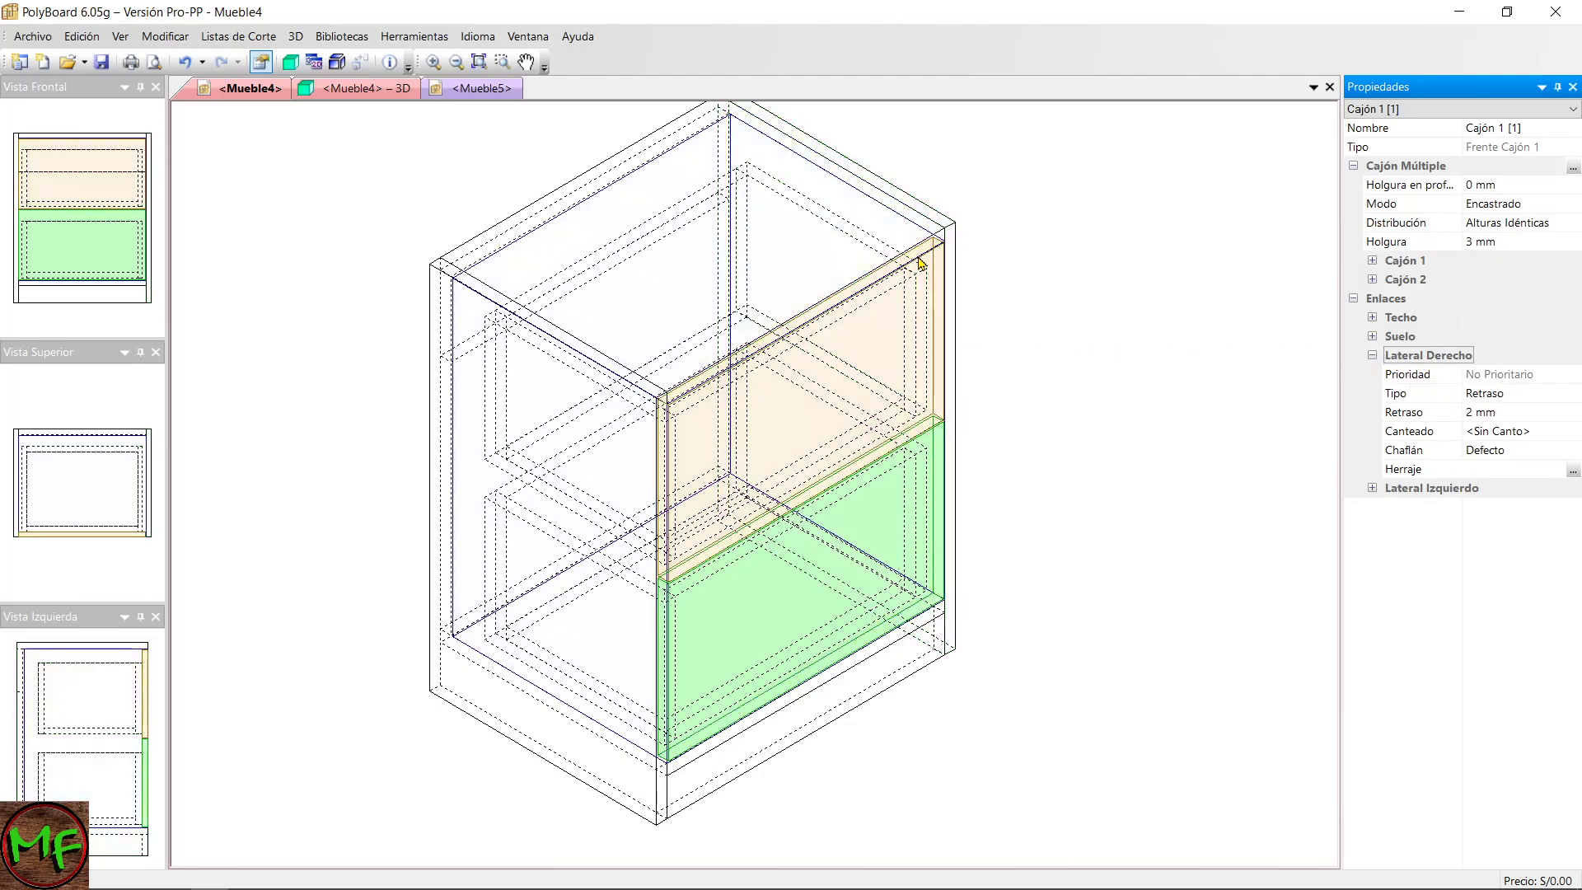
right_click(1093, 487)
click(1154, 639)
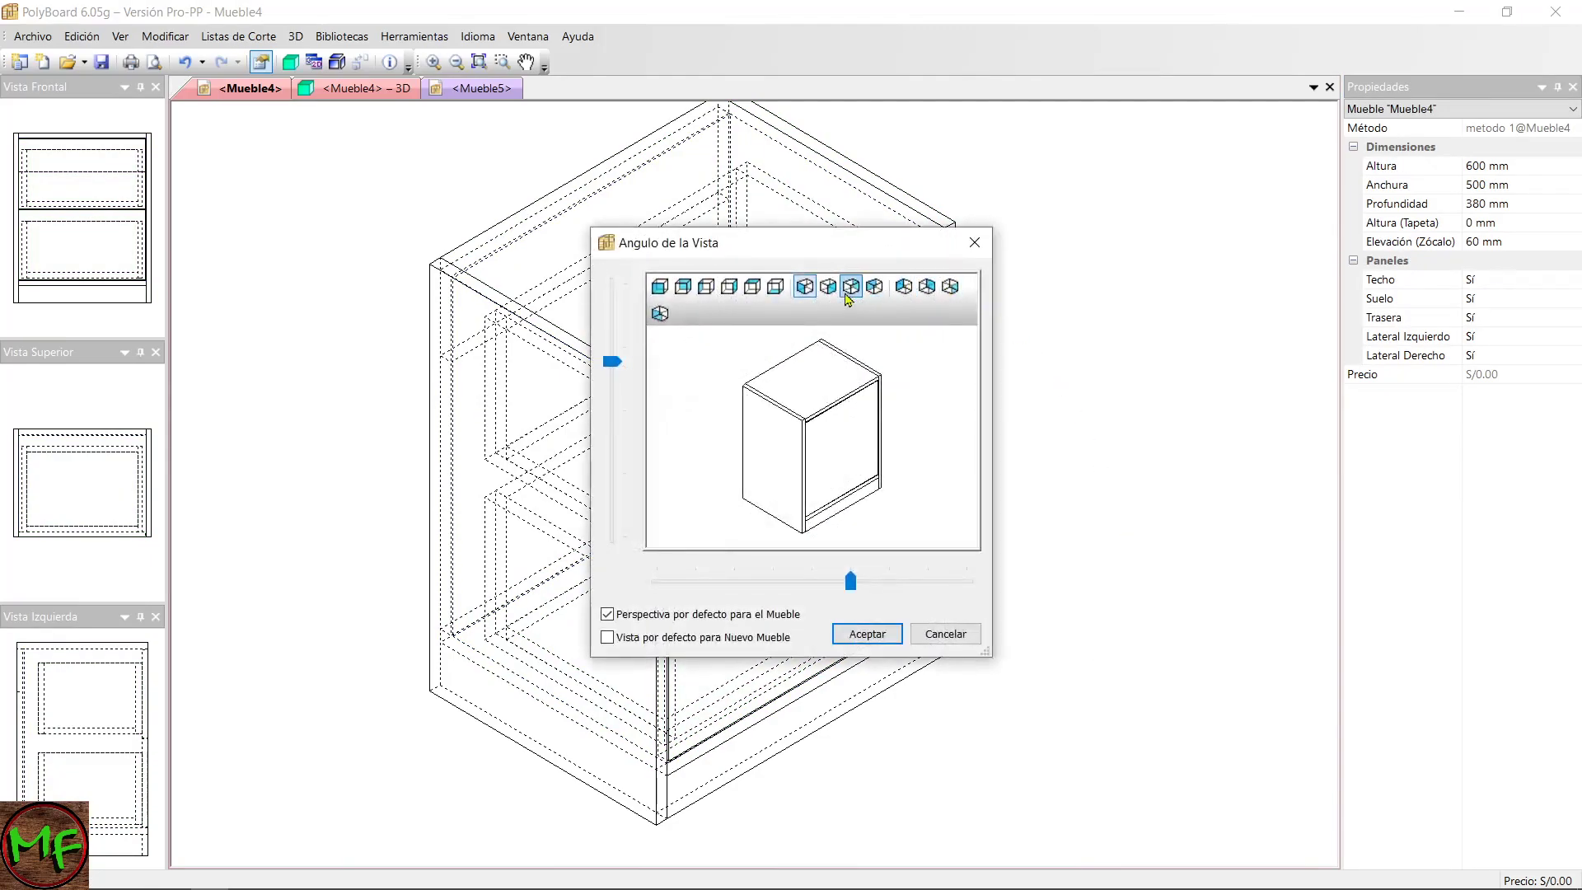
click(659, 286)
click(861, 630)
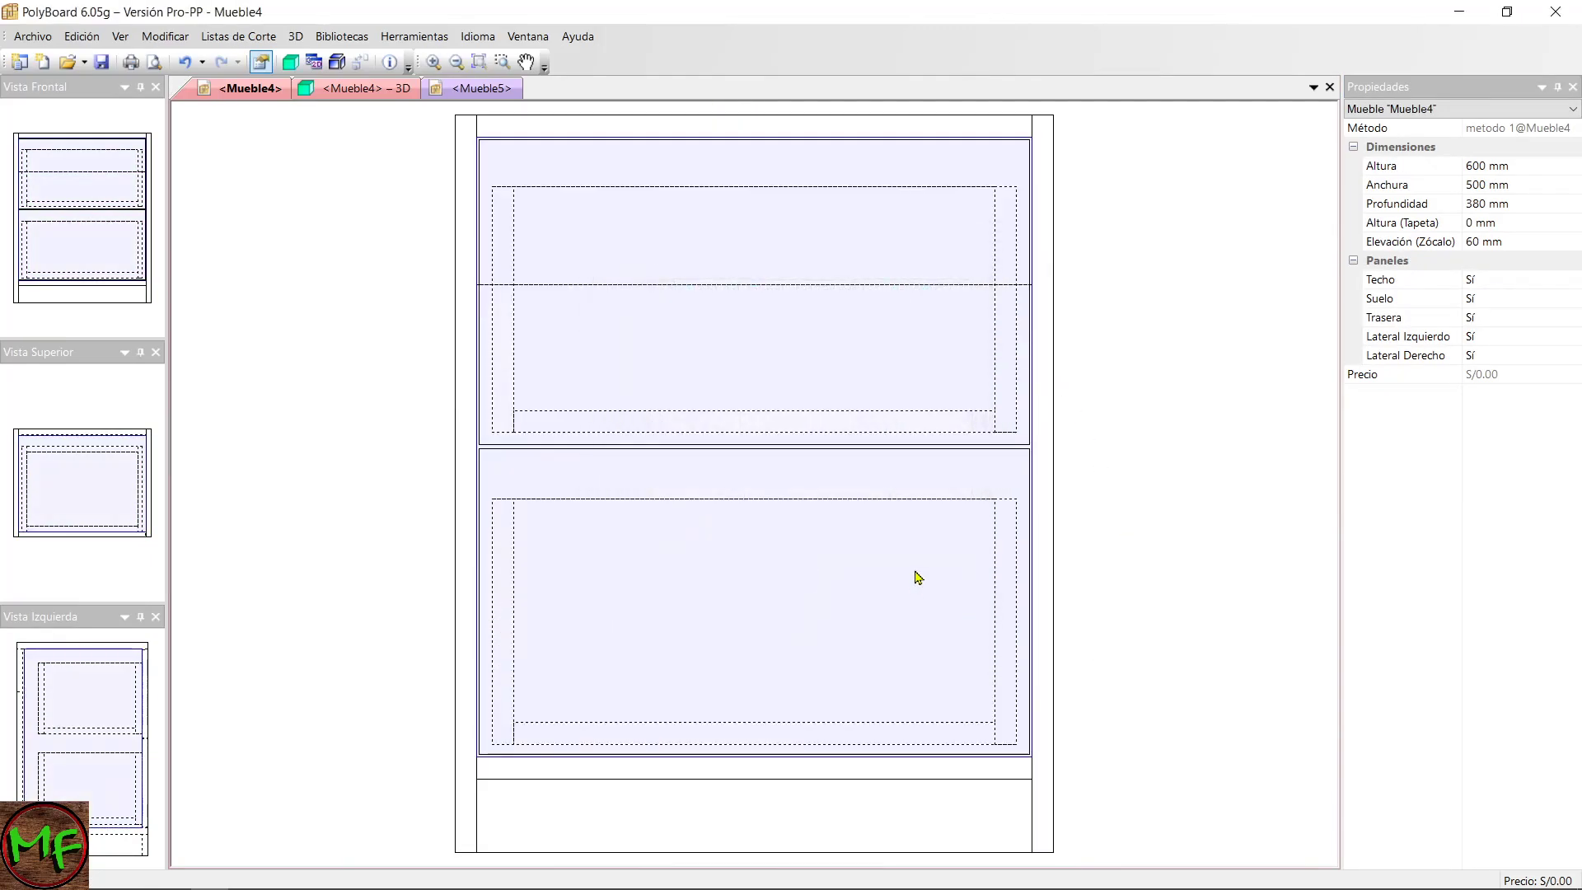
Examine the clearances around and between the two inset drawer fronts in the front view.
scroll(929, 374, up, 2)
scroll(936, 305, up, 2)
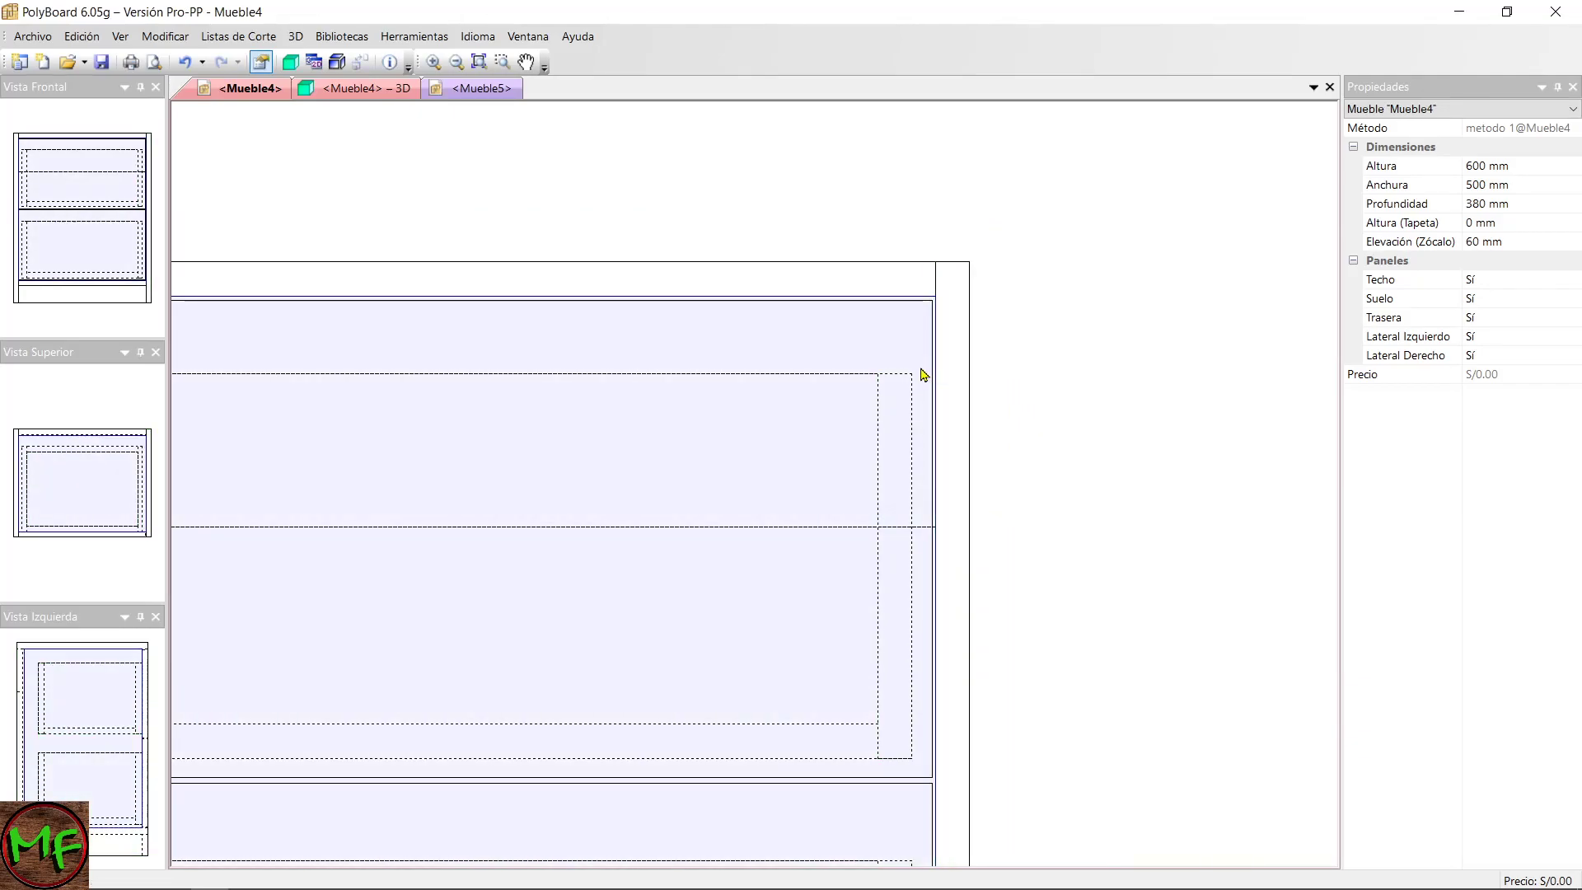
click(807, 426)
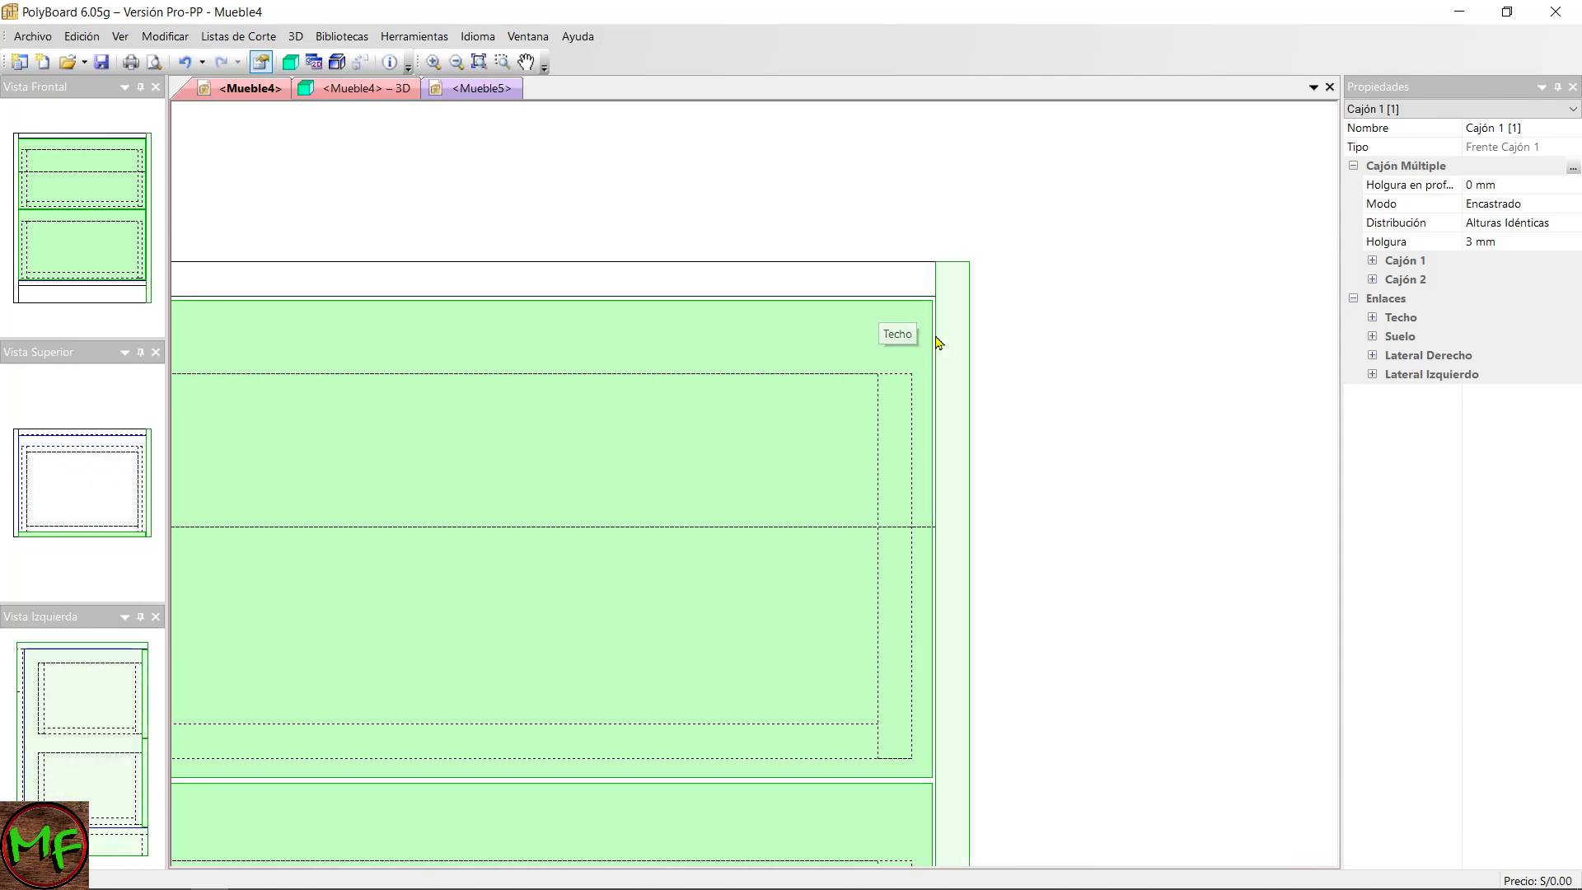
middle_drag(872, 381, 1287, 309)
middle_drag(880, 343, 971, 318)
middle_drag(769, 511, 730, 324)
middle_drag(750, 477, 734, 350)
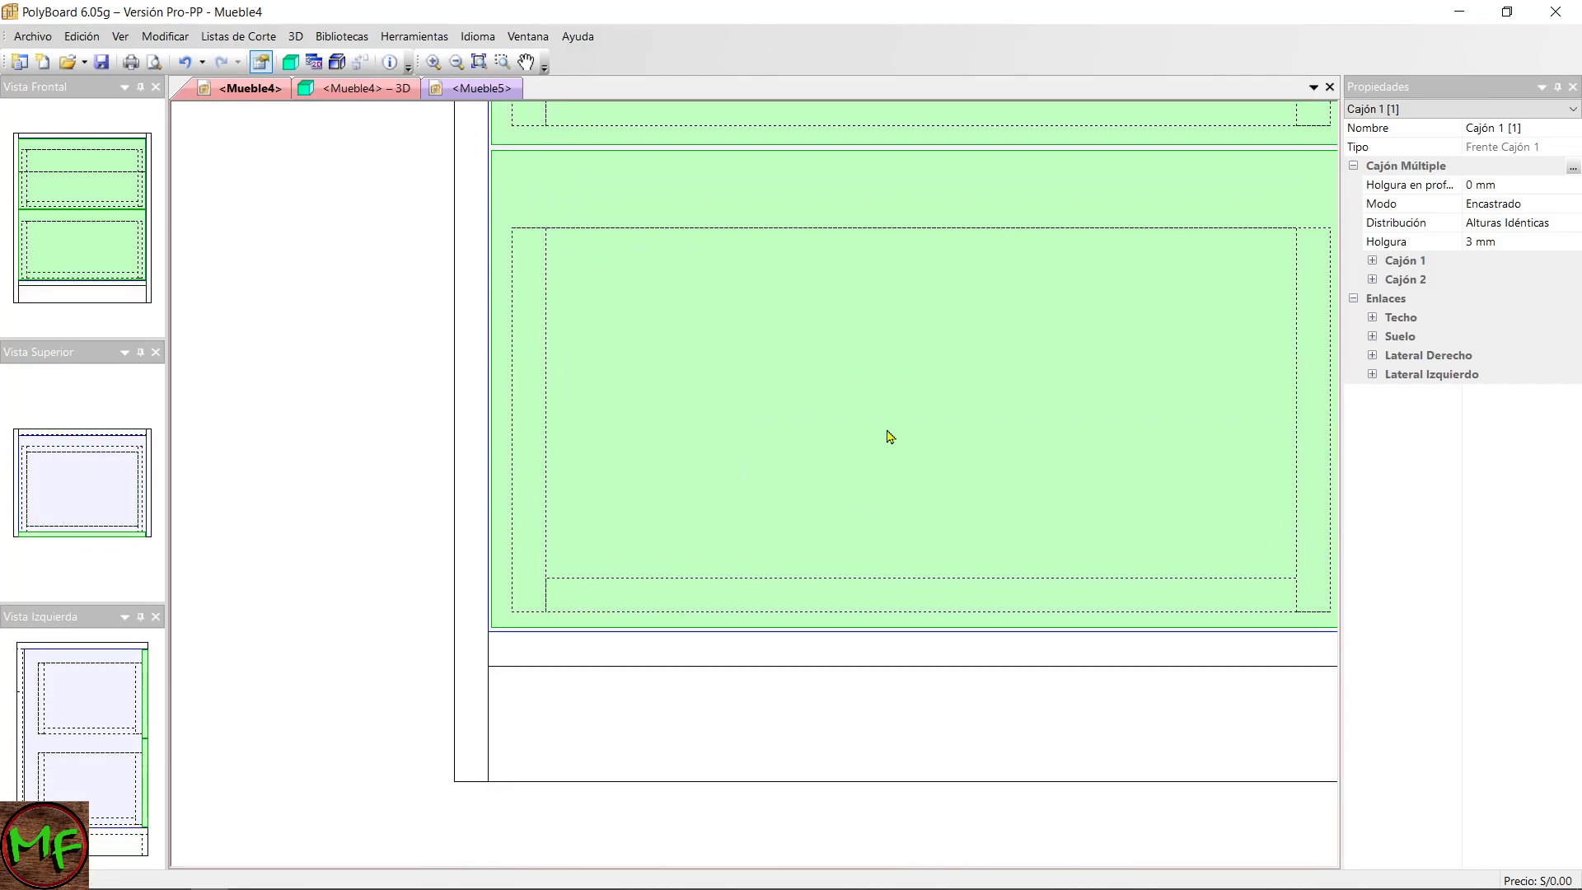
scroll(886, 420, down, 2)
middle_drag(884, 385, 703, 556)
scroll(705, 514, down, 1)
middle_drag(711, 489, 665, 525)
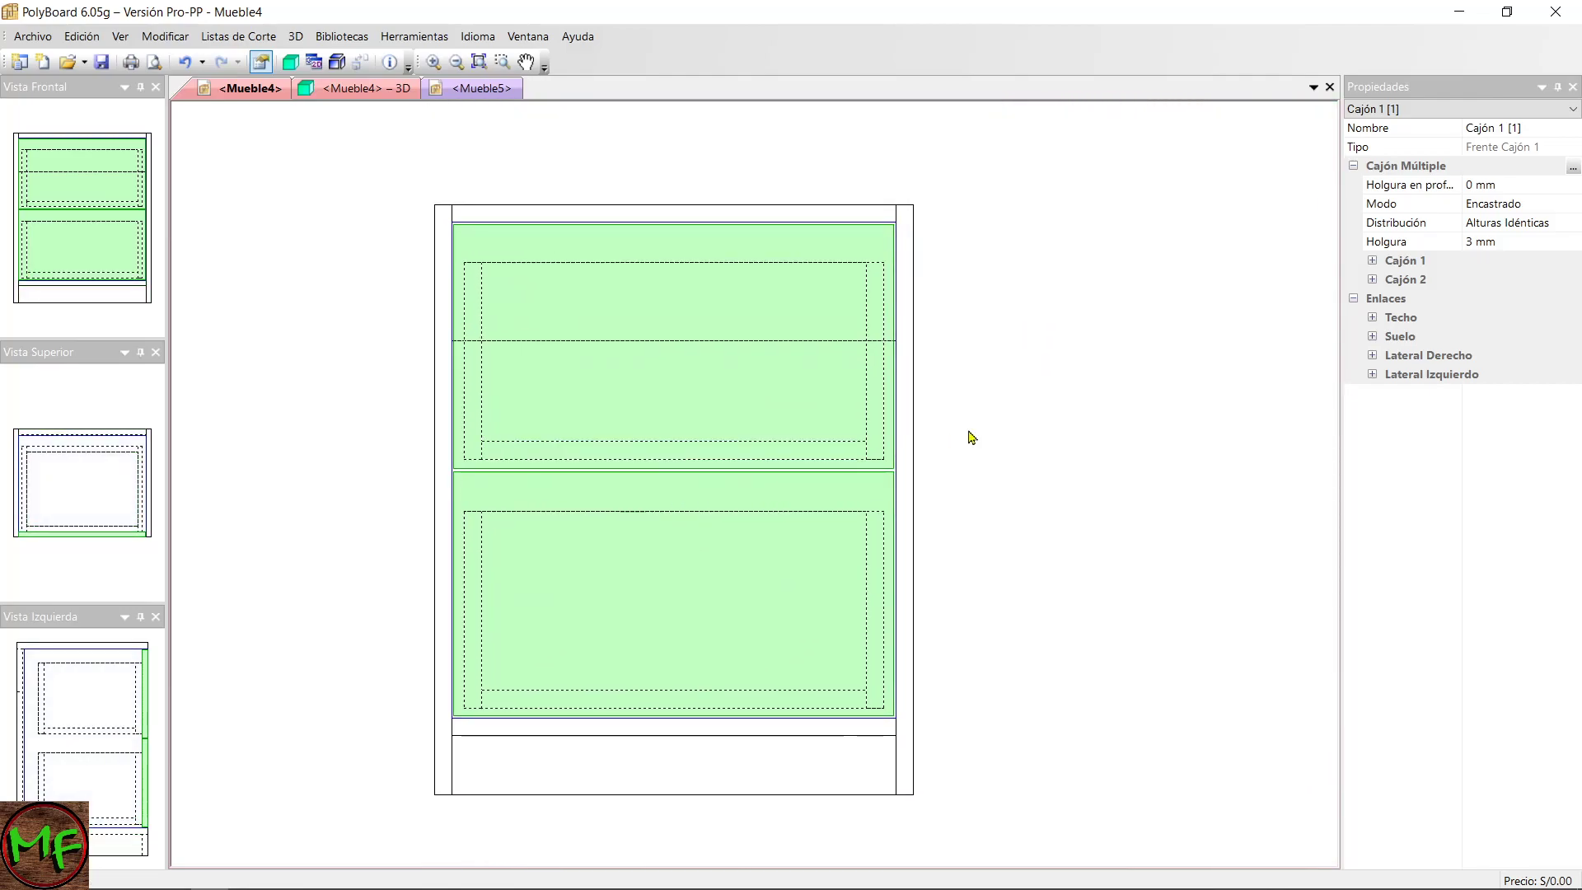
Check the cabinet in 3D with its drawers pulled open, and return to the drawing.
key(ctrl+Tab)
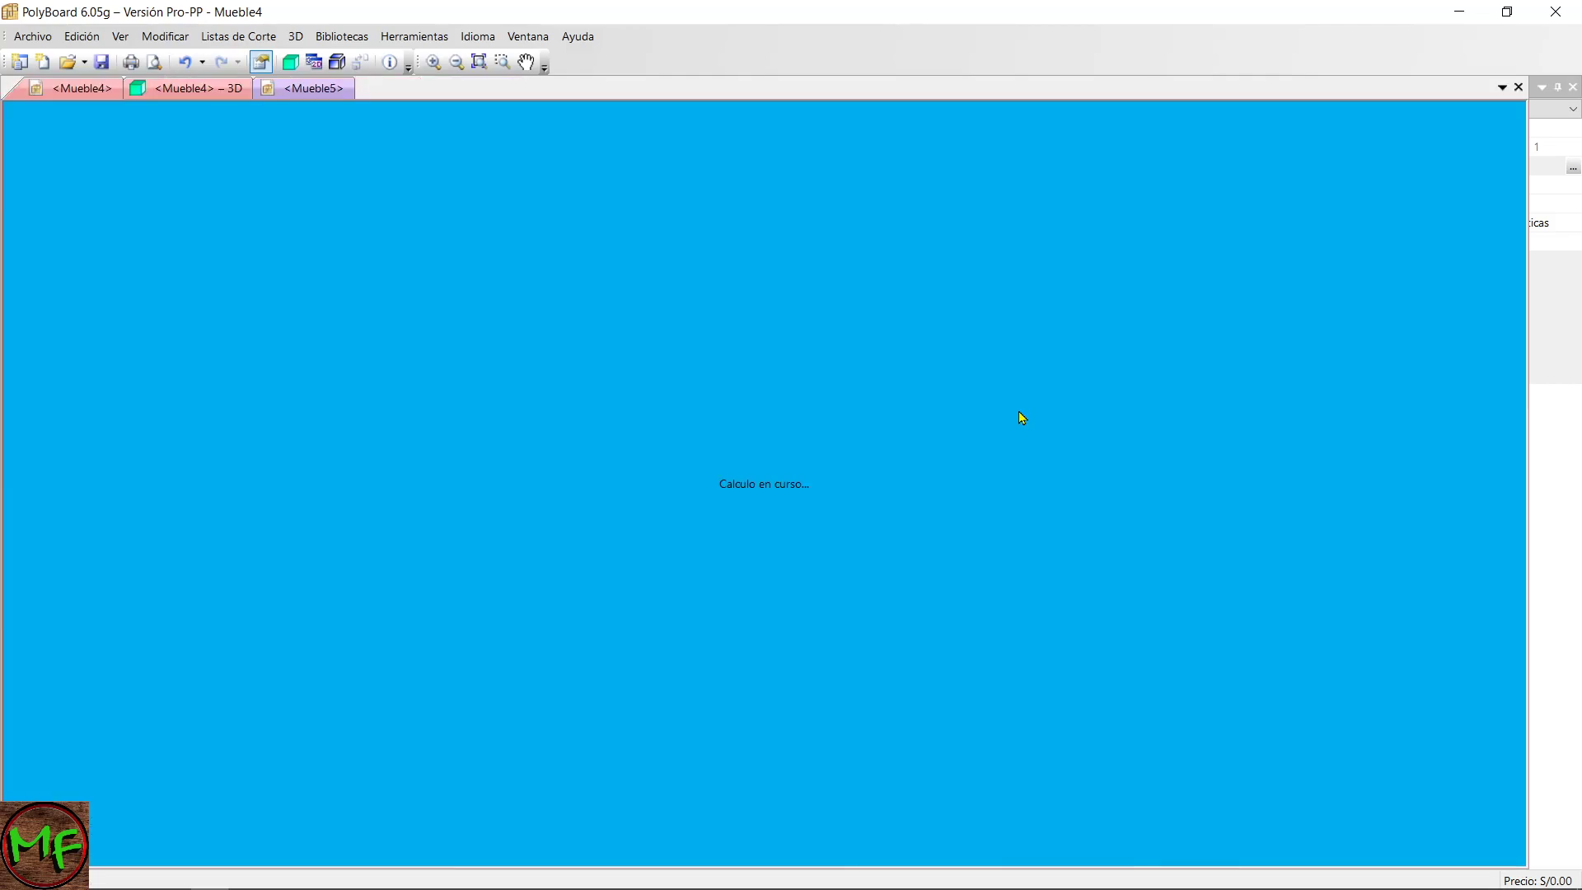
drag(800, 444, 705, 433)
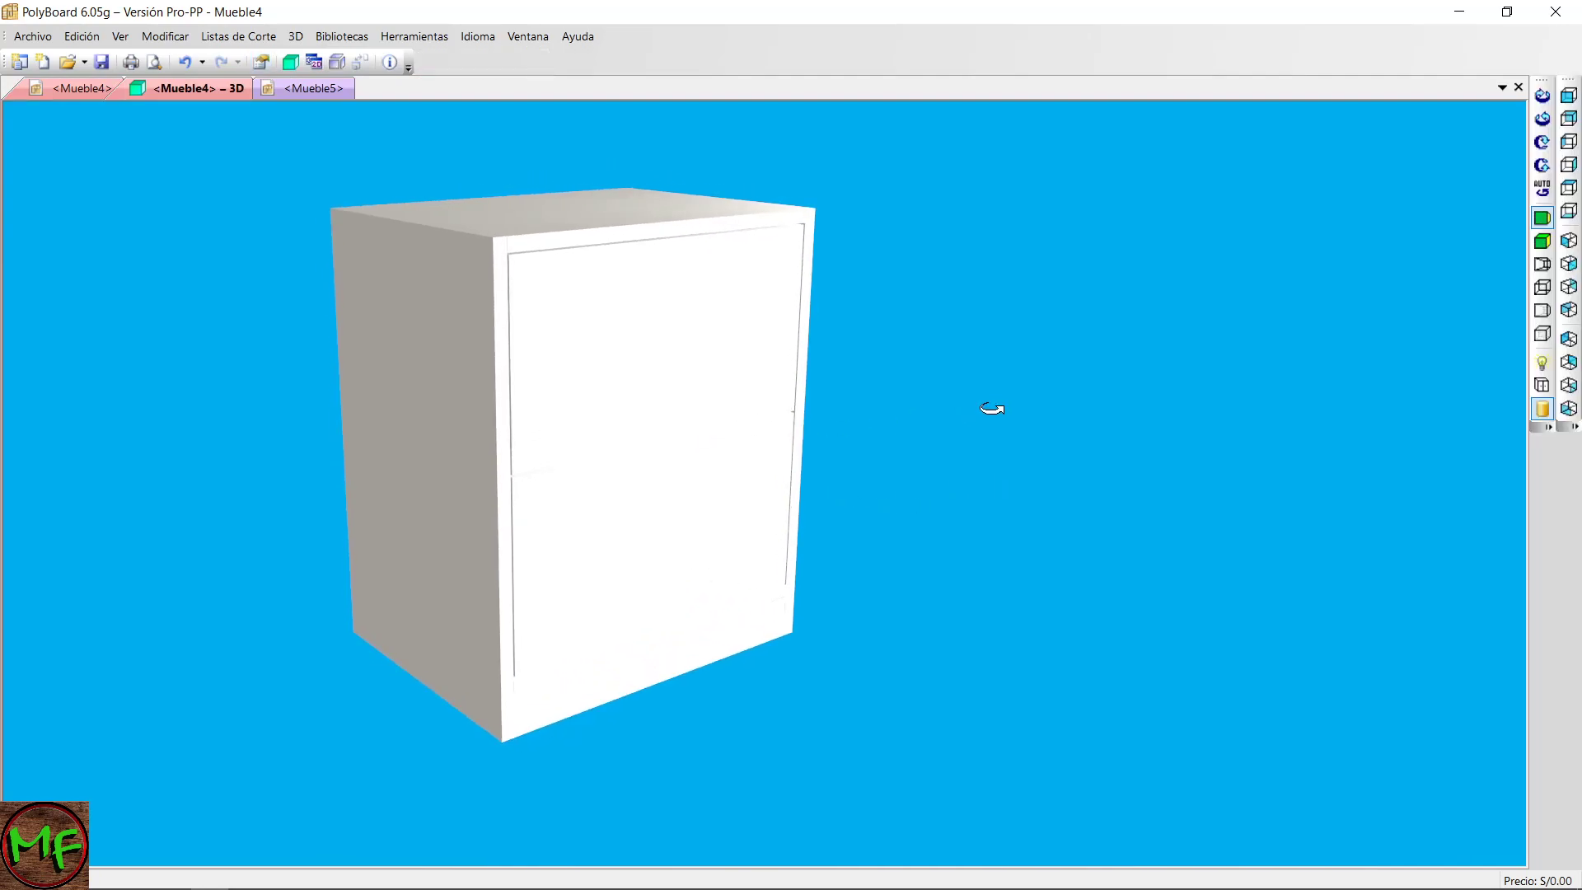
click(1542, 385)
drag(763, 463, 901, 488)
key(ctrl+Tab)
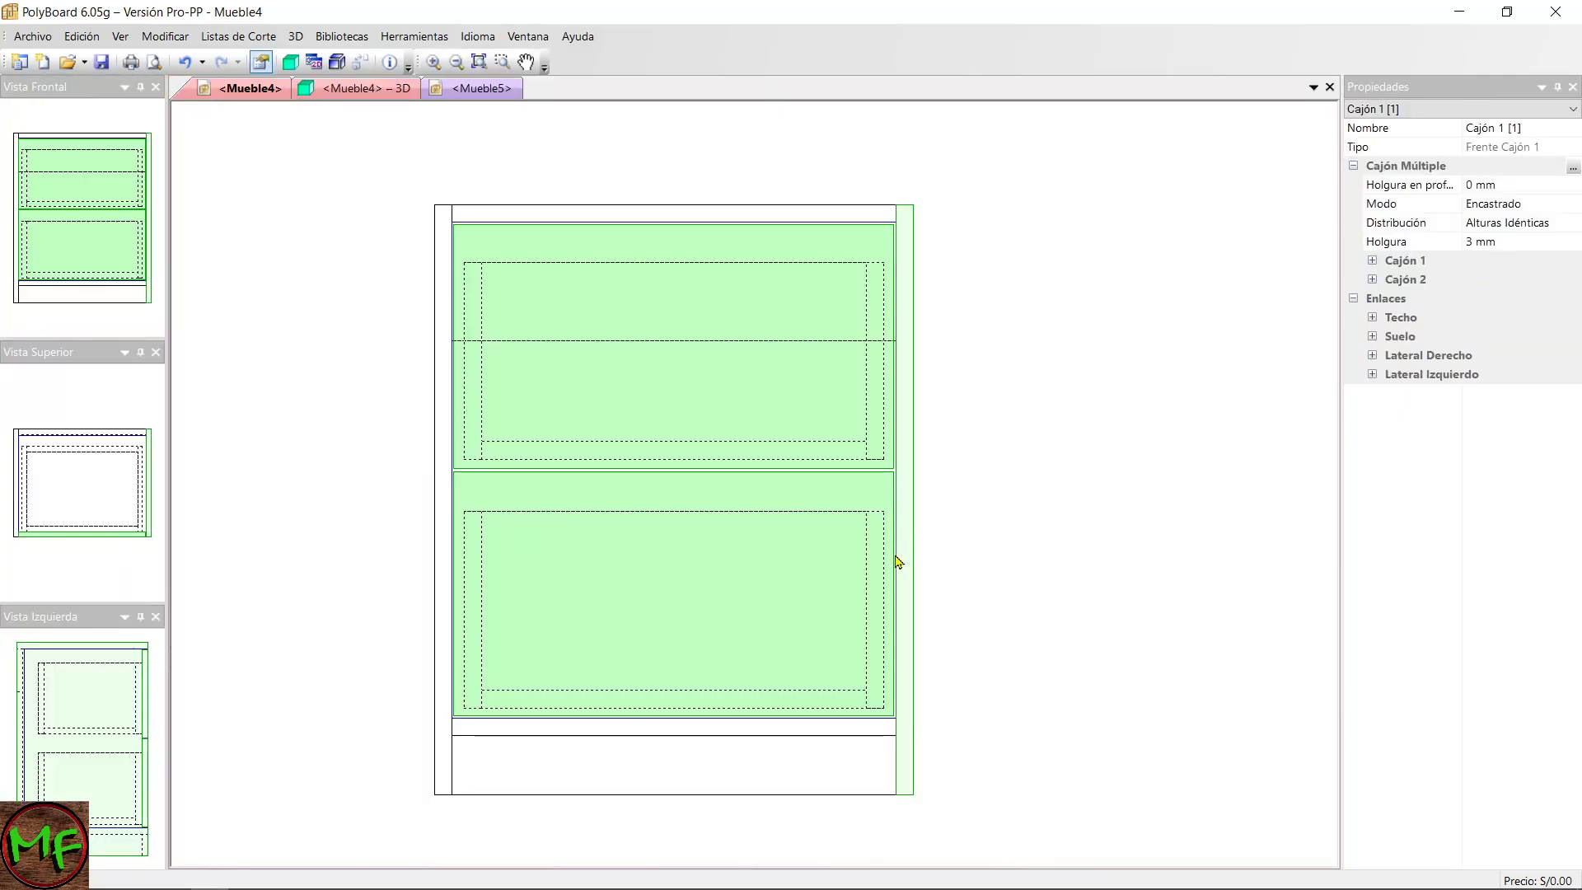
Change the cabinet drawing's view angle from the front view back to the perspective view.
click(966, 492)
right_click(1018, 471)
click(1101, 634)
click(805, 286)
click(881, 637)
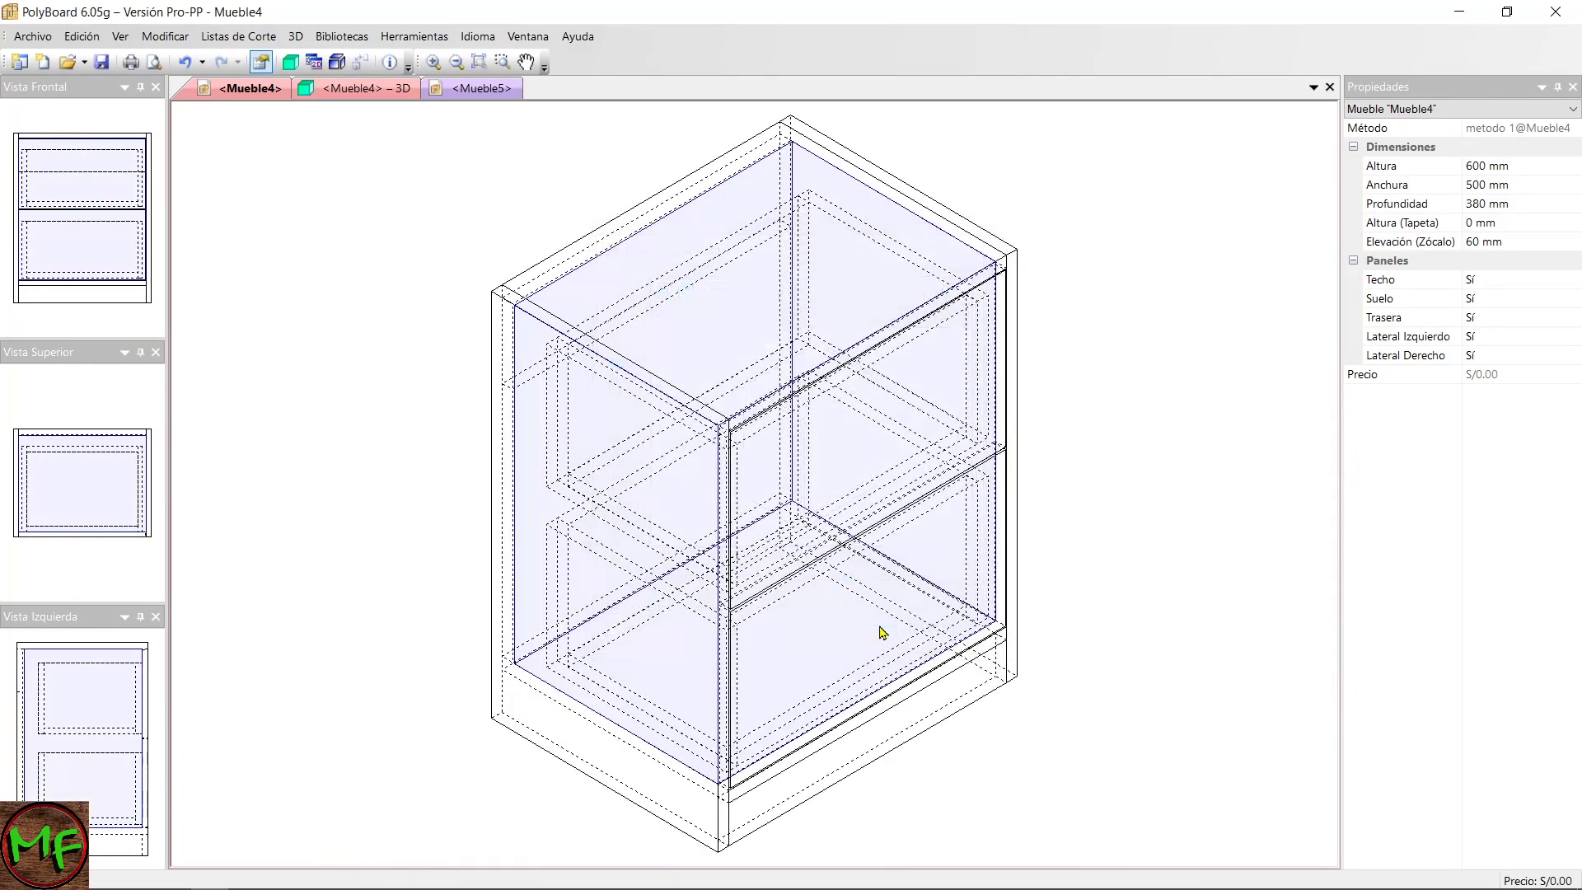
Set the material of the upper drawer's inner front (Contra-Frente) to rojo, 18.
click(782, 427)
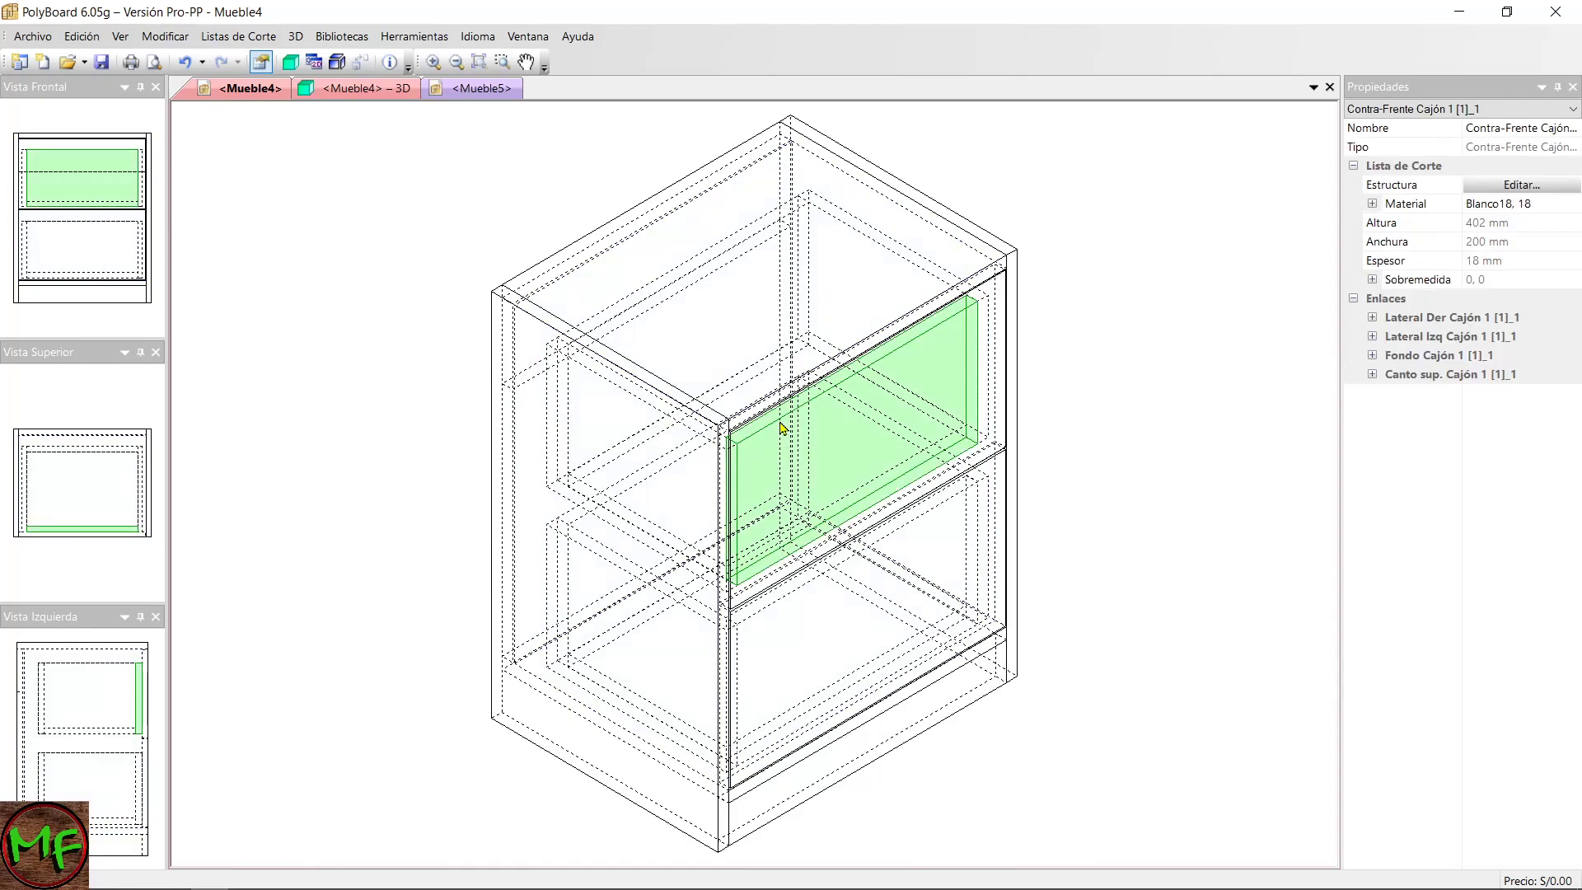
click(1505, 206)
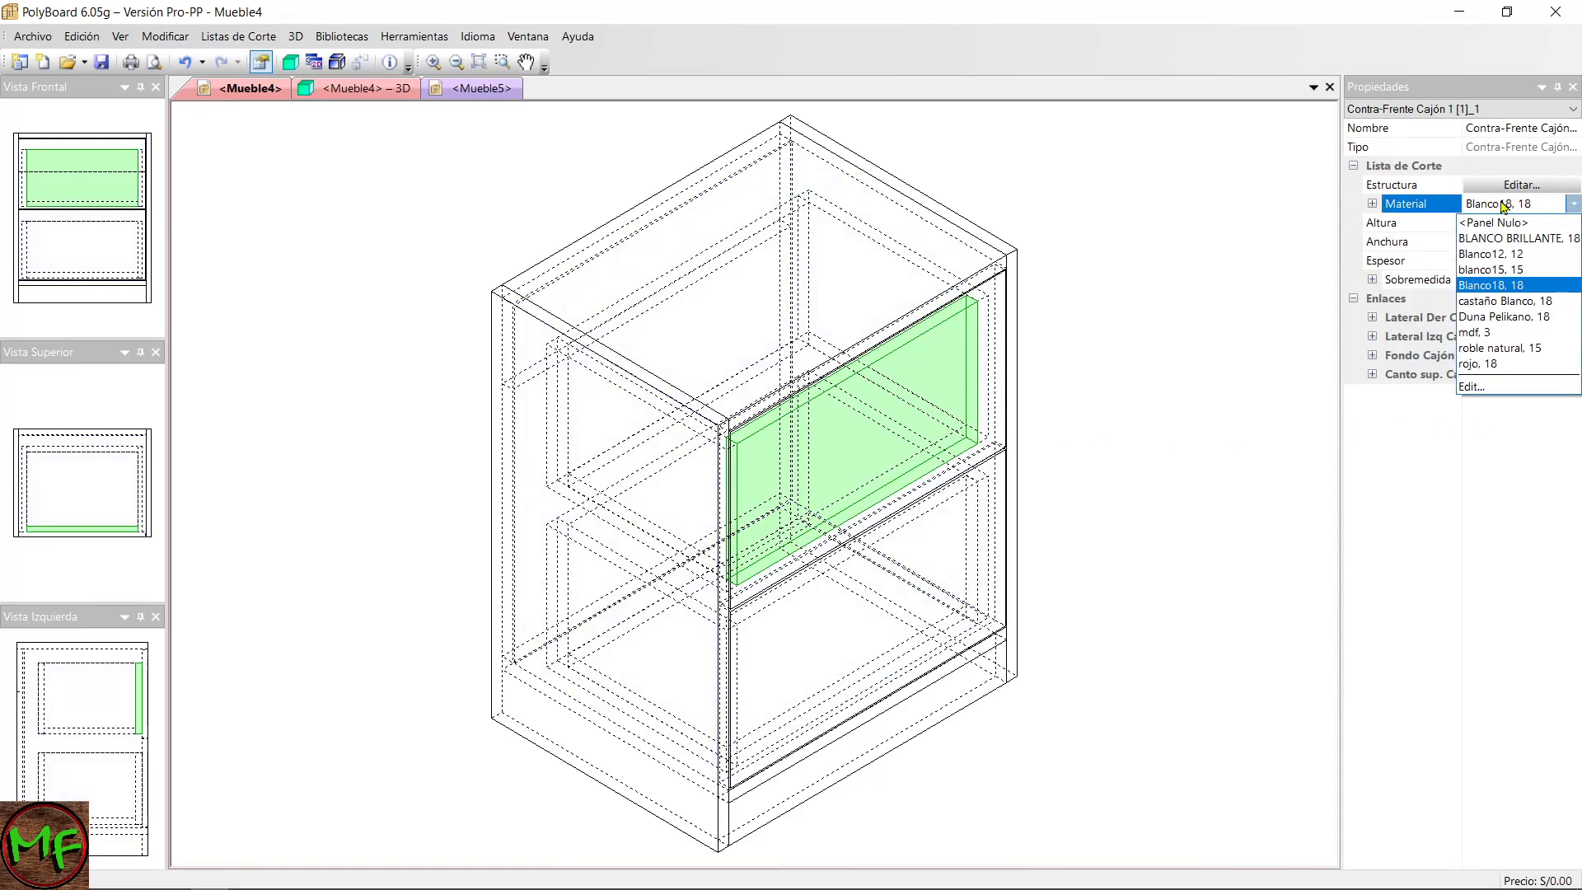
click(1498, 365)
click(1158, 491)
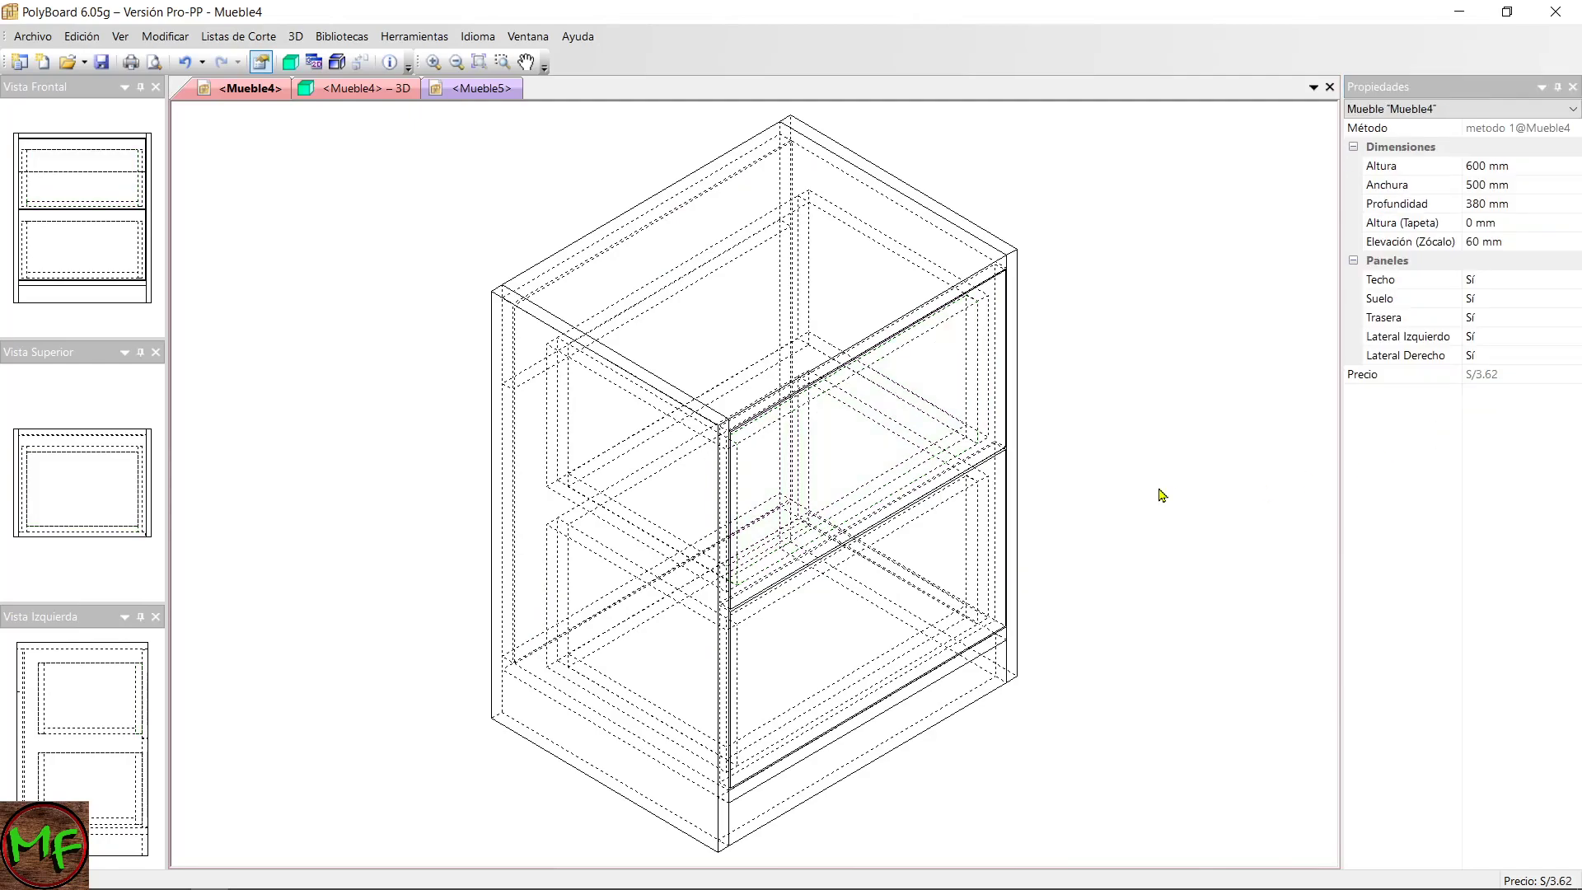
Examine the upper drawer's recoloured inner front and the open drawers from several angles in 3D.
drag(994, 474, 956, 452)
scroll(956, 452, up, 3)
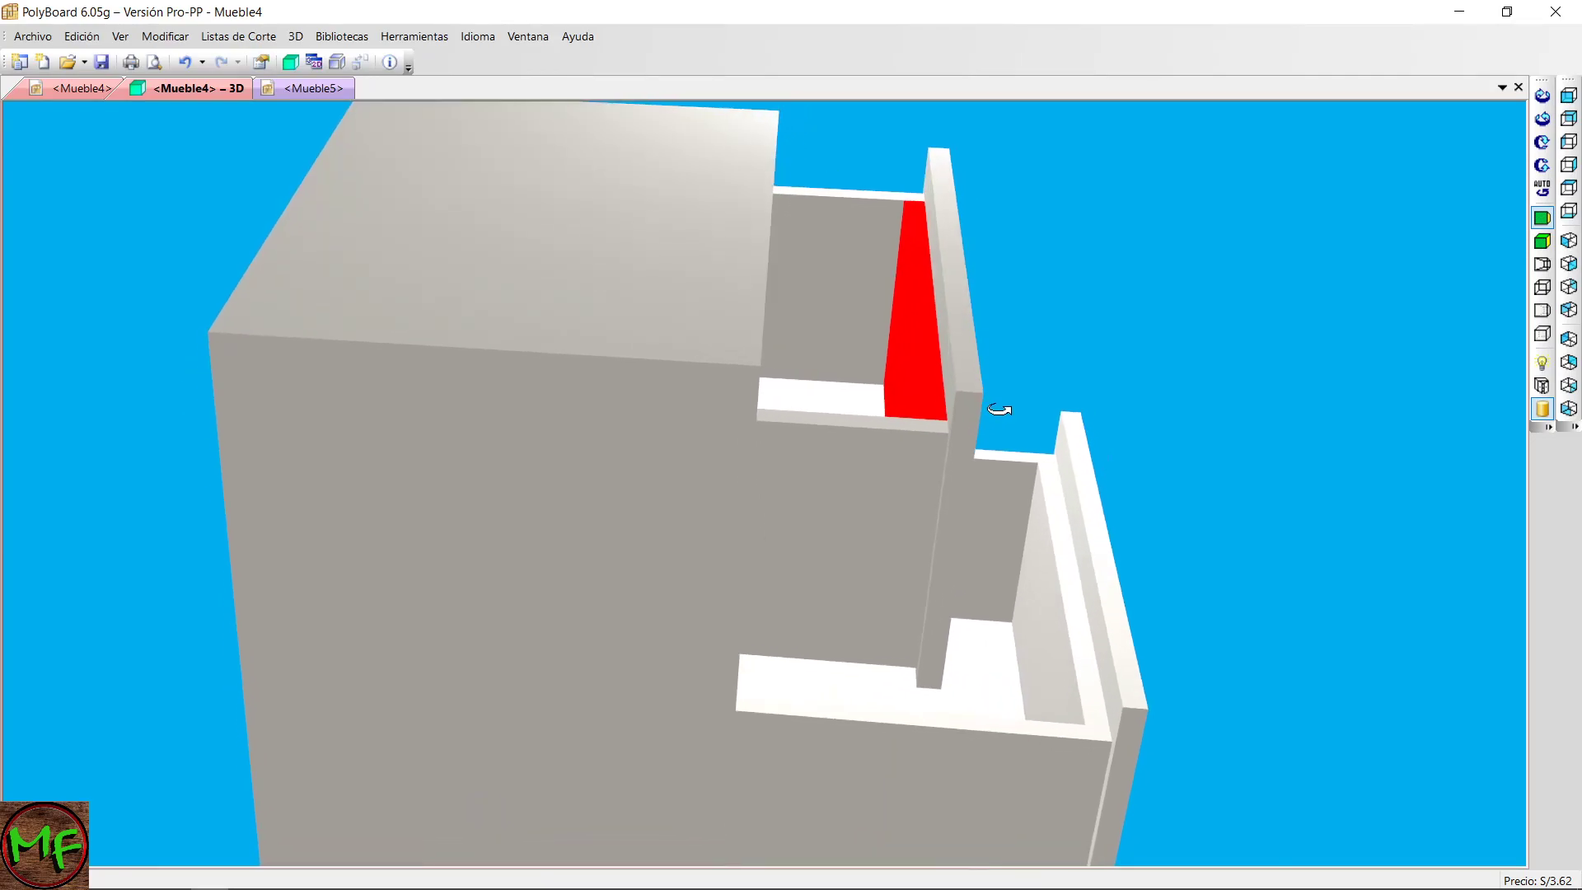
drag(928, 346, 870, 397)
scroll(935, 337, down, 3)
key(ctrl+Tab)
middle_drag(954, 407, 844, 431)
scroll(874, 424, down, 1)
middle_drag(840, 420, 904, 439)
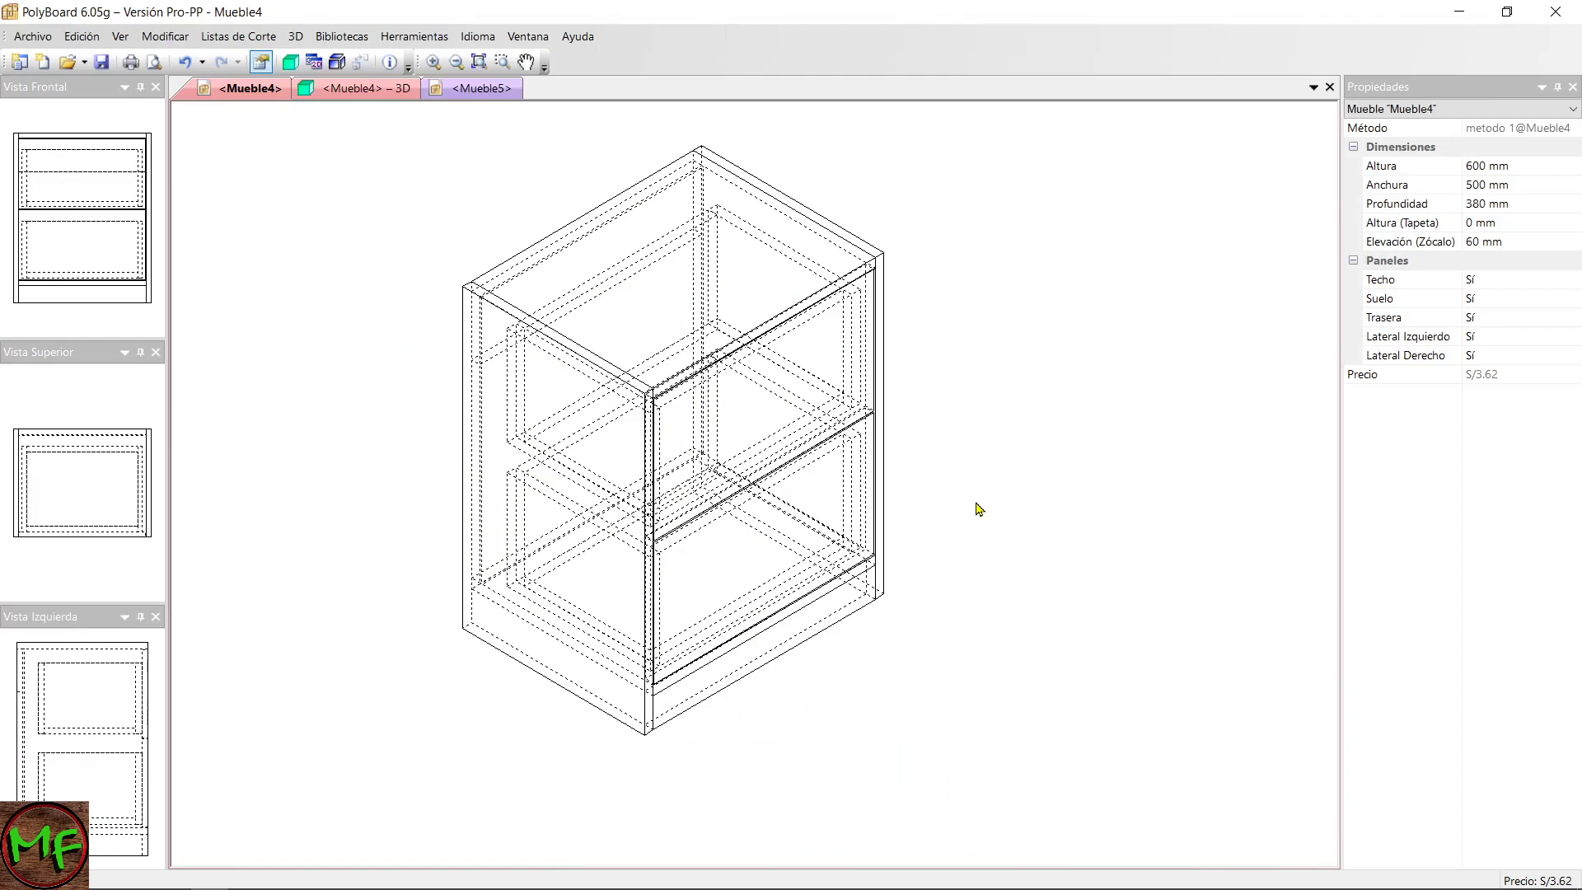
key(ctrl+Tab)
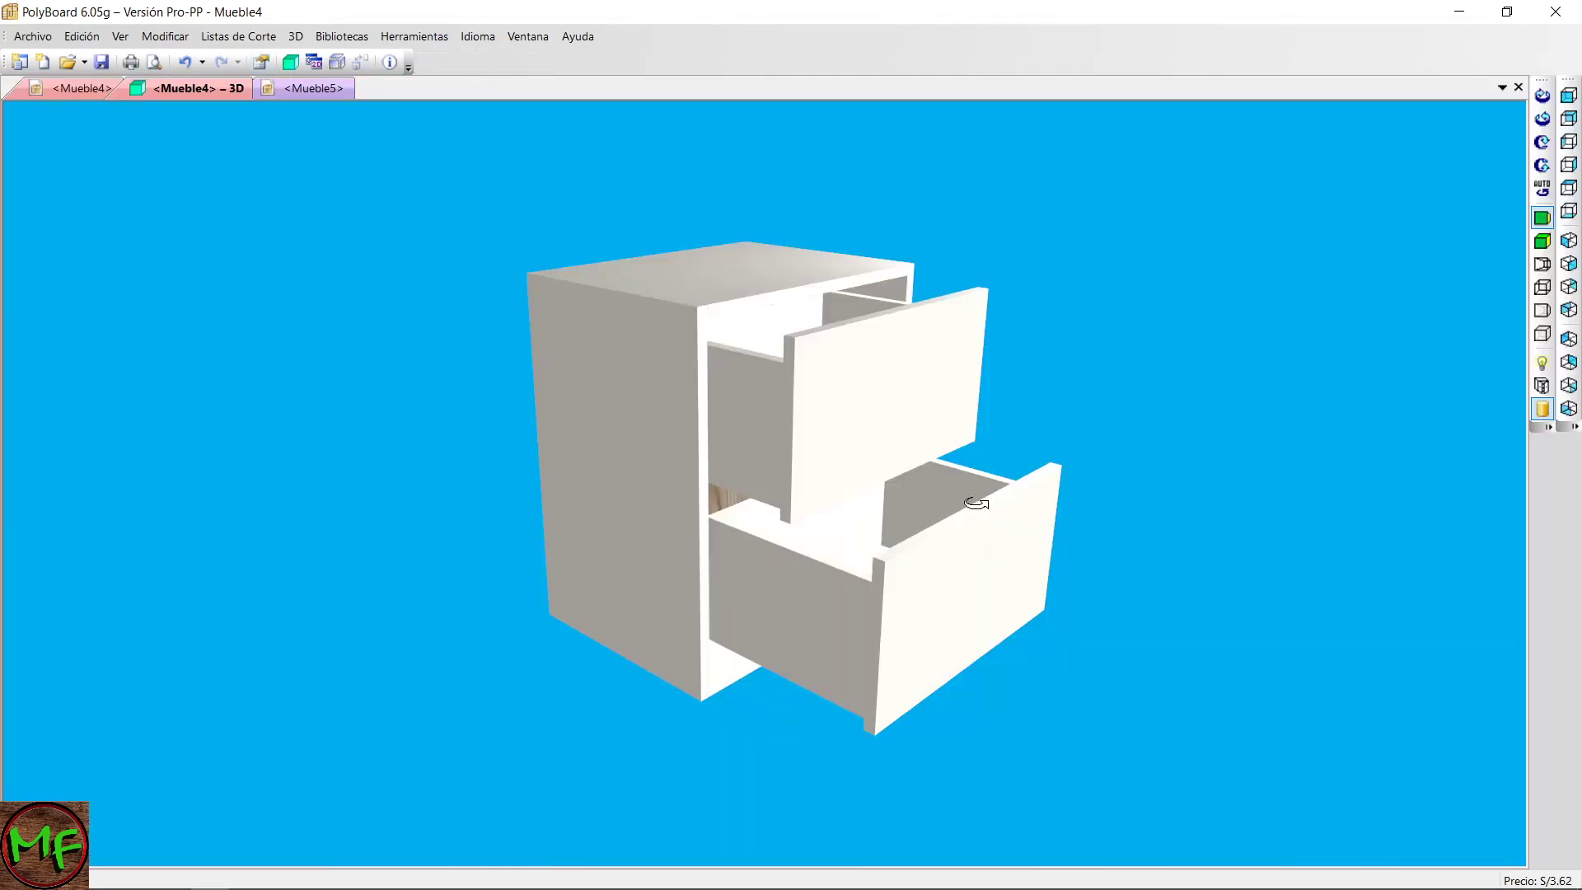
mouse_move(1002, 519)
mouse_down()
mouse_move(541, 494)
mouse_move(519, 512)
mouse_move(628, 591)
mouse_move(532, 524)
mouse_move(643, 547)
mouse_move(954, 519)
mouse_move(925, 492)
mouse_up()
key(ctrl+Tab)
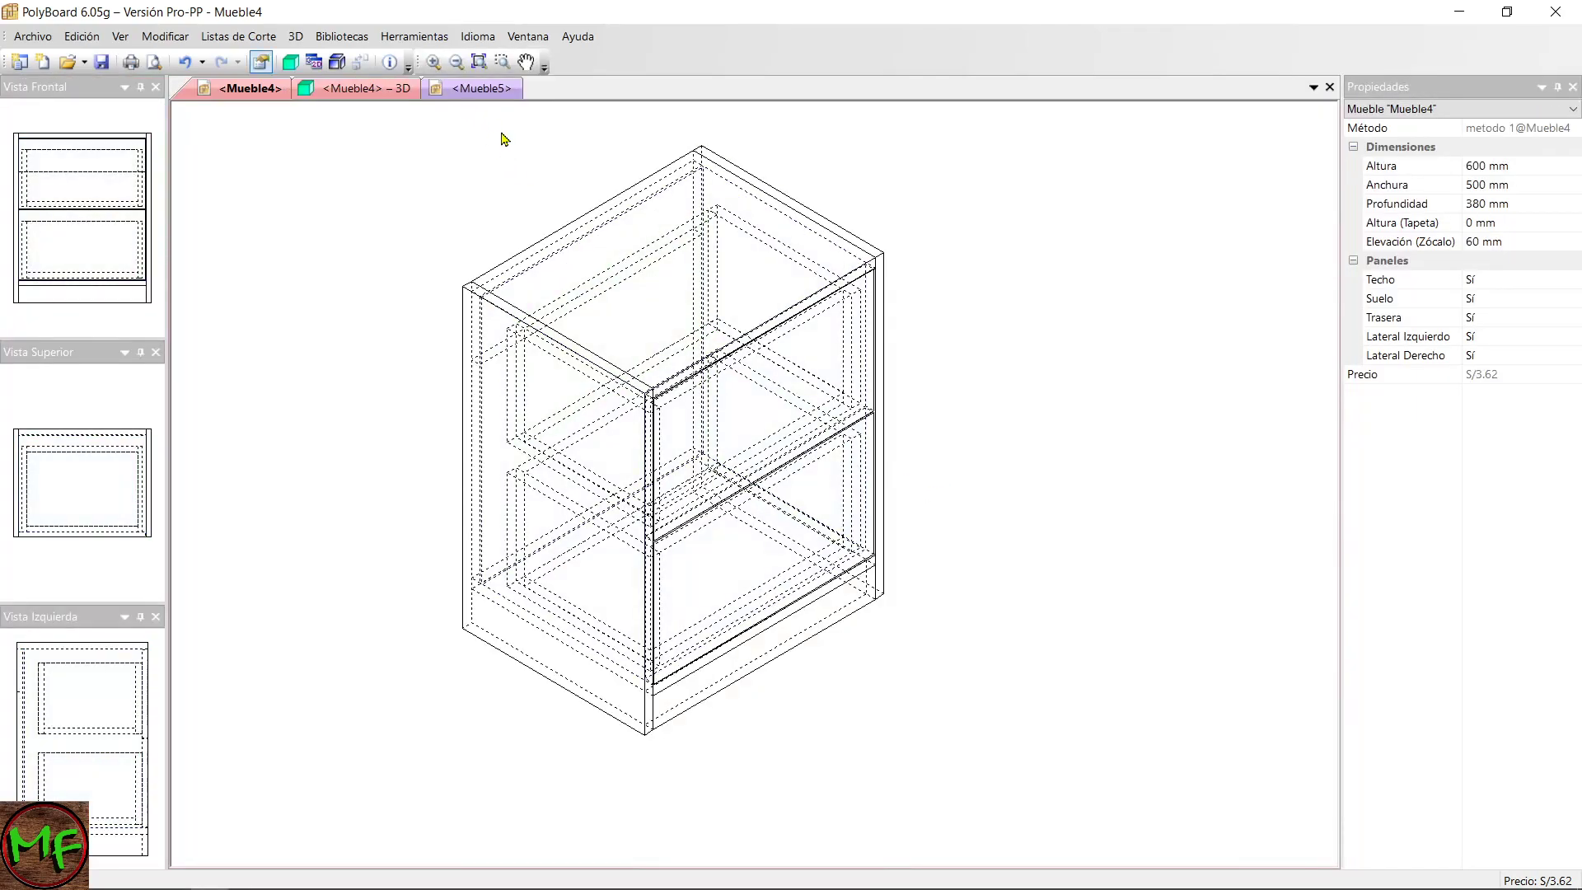
Open the material style sub-method (Estilo de Materiales) of the metodo 1 manufacturing method for editing.
click(342, 36)
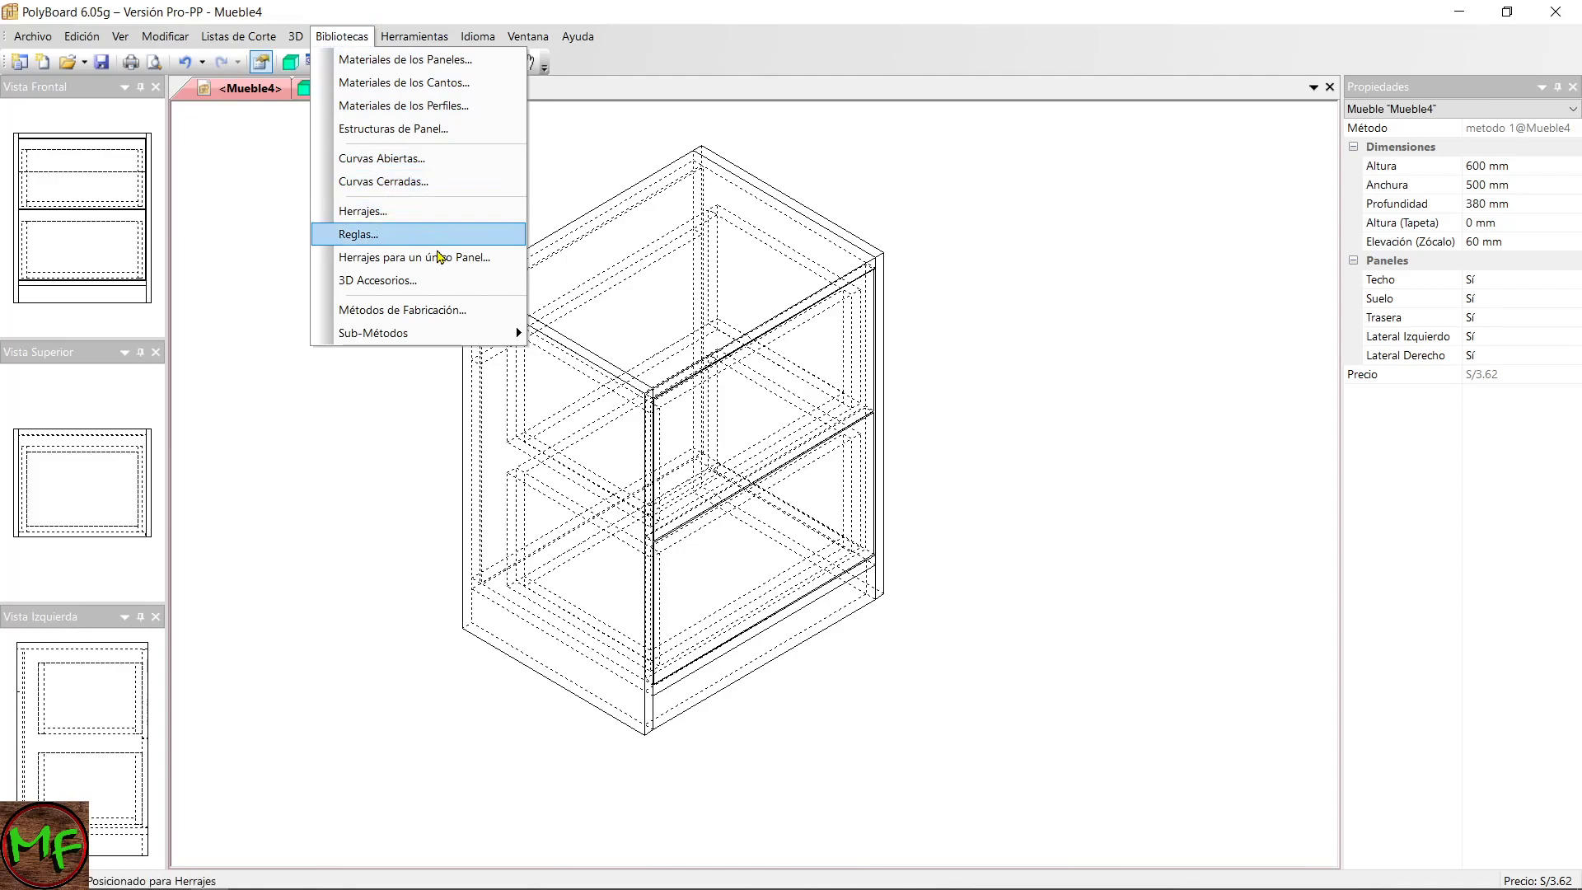
click(443, 312)
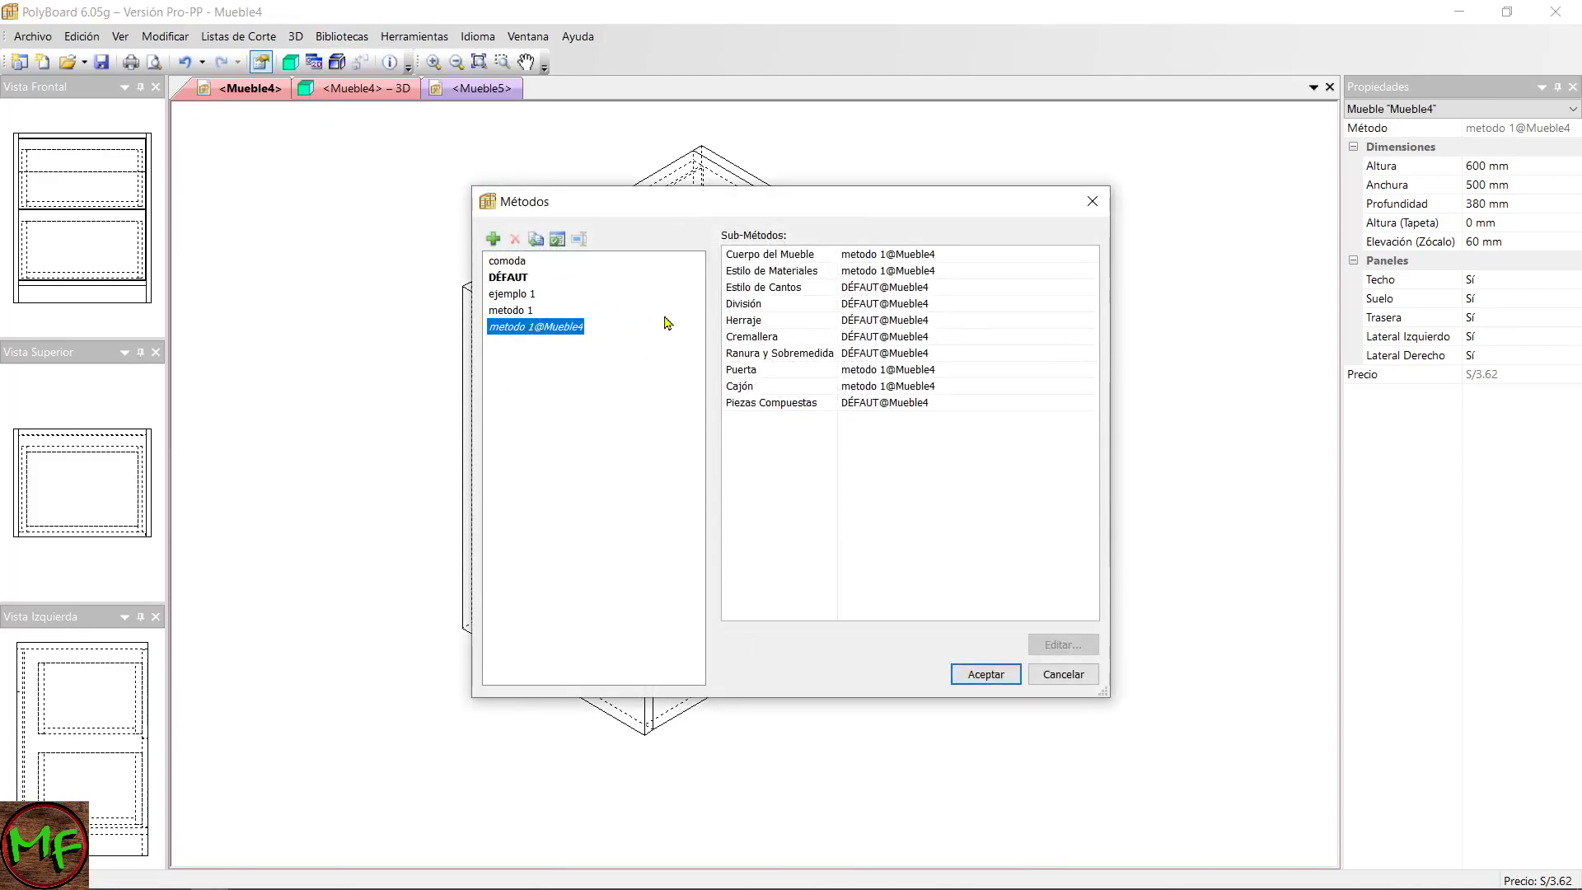
click(792, 274)
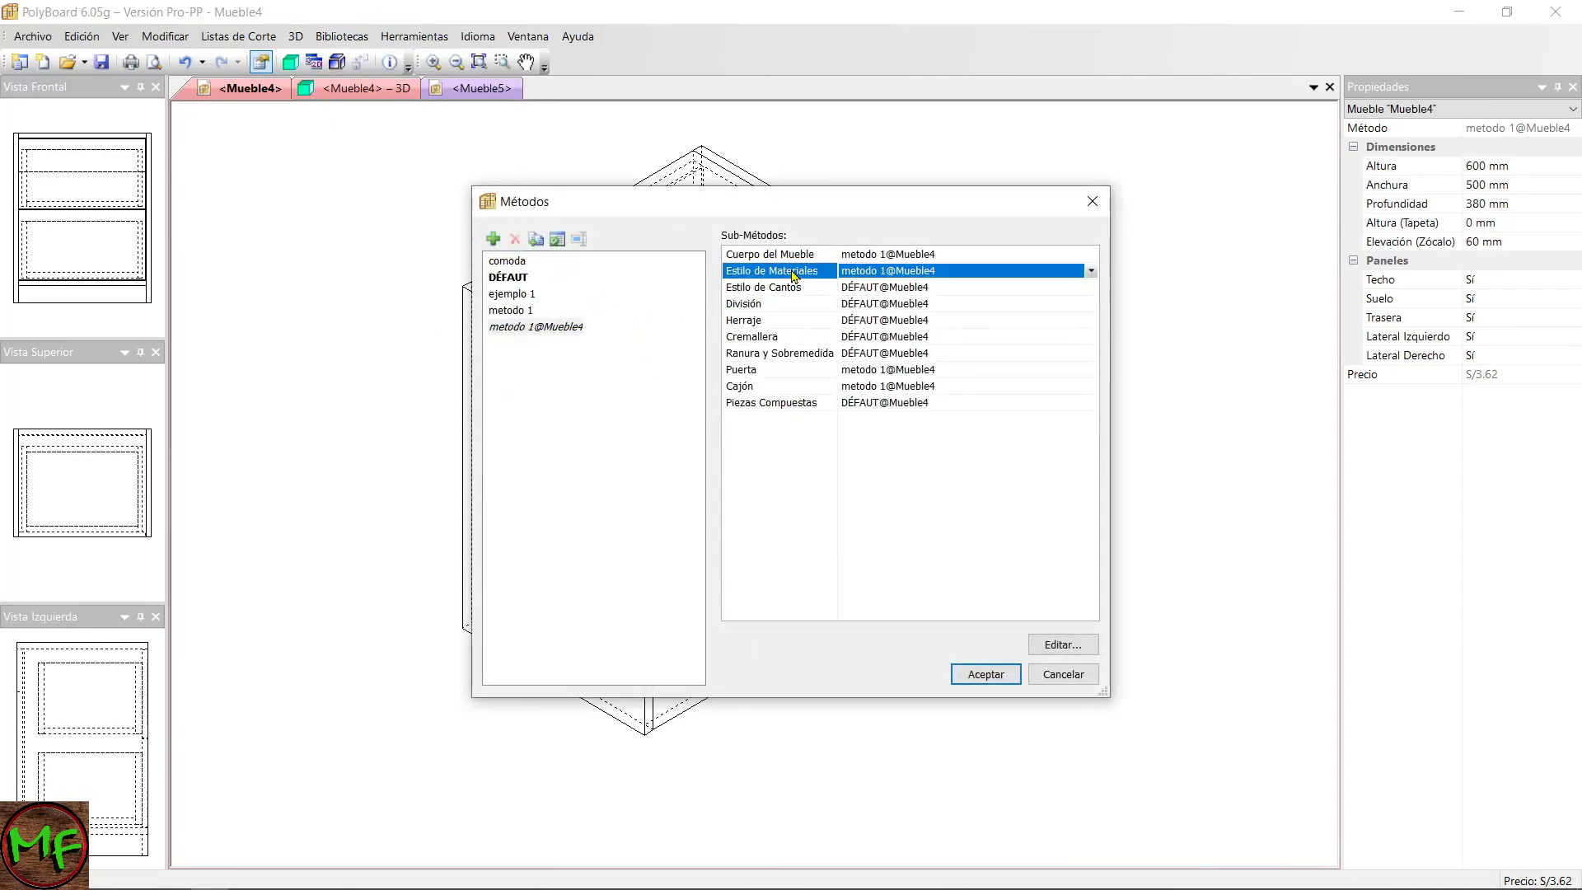
click(549, 313)
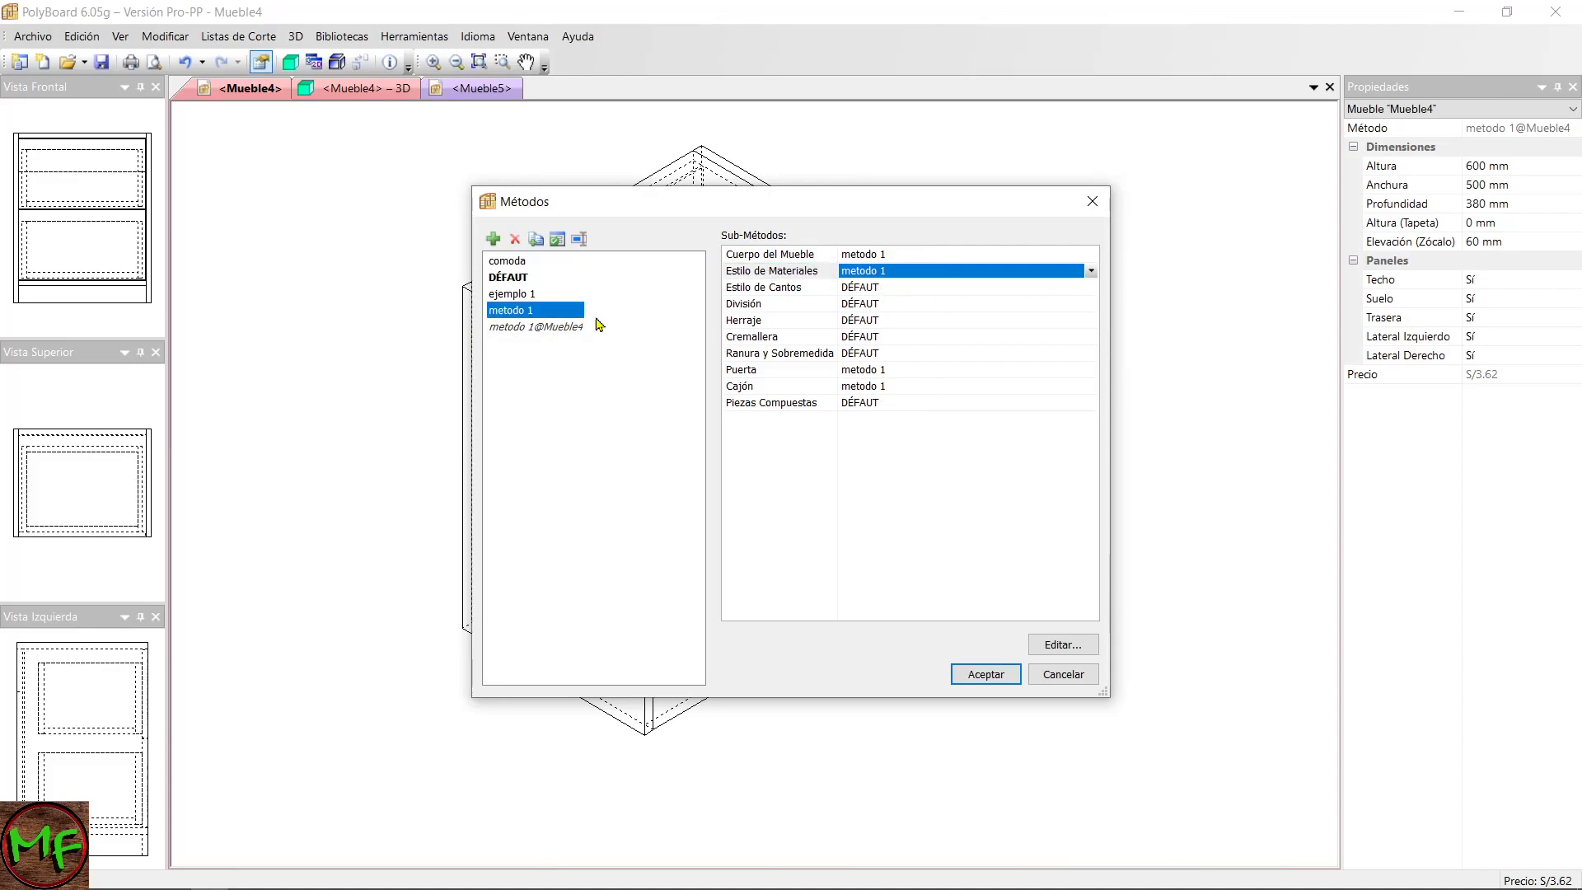
click(791, 279)
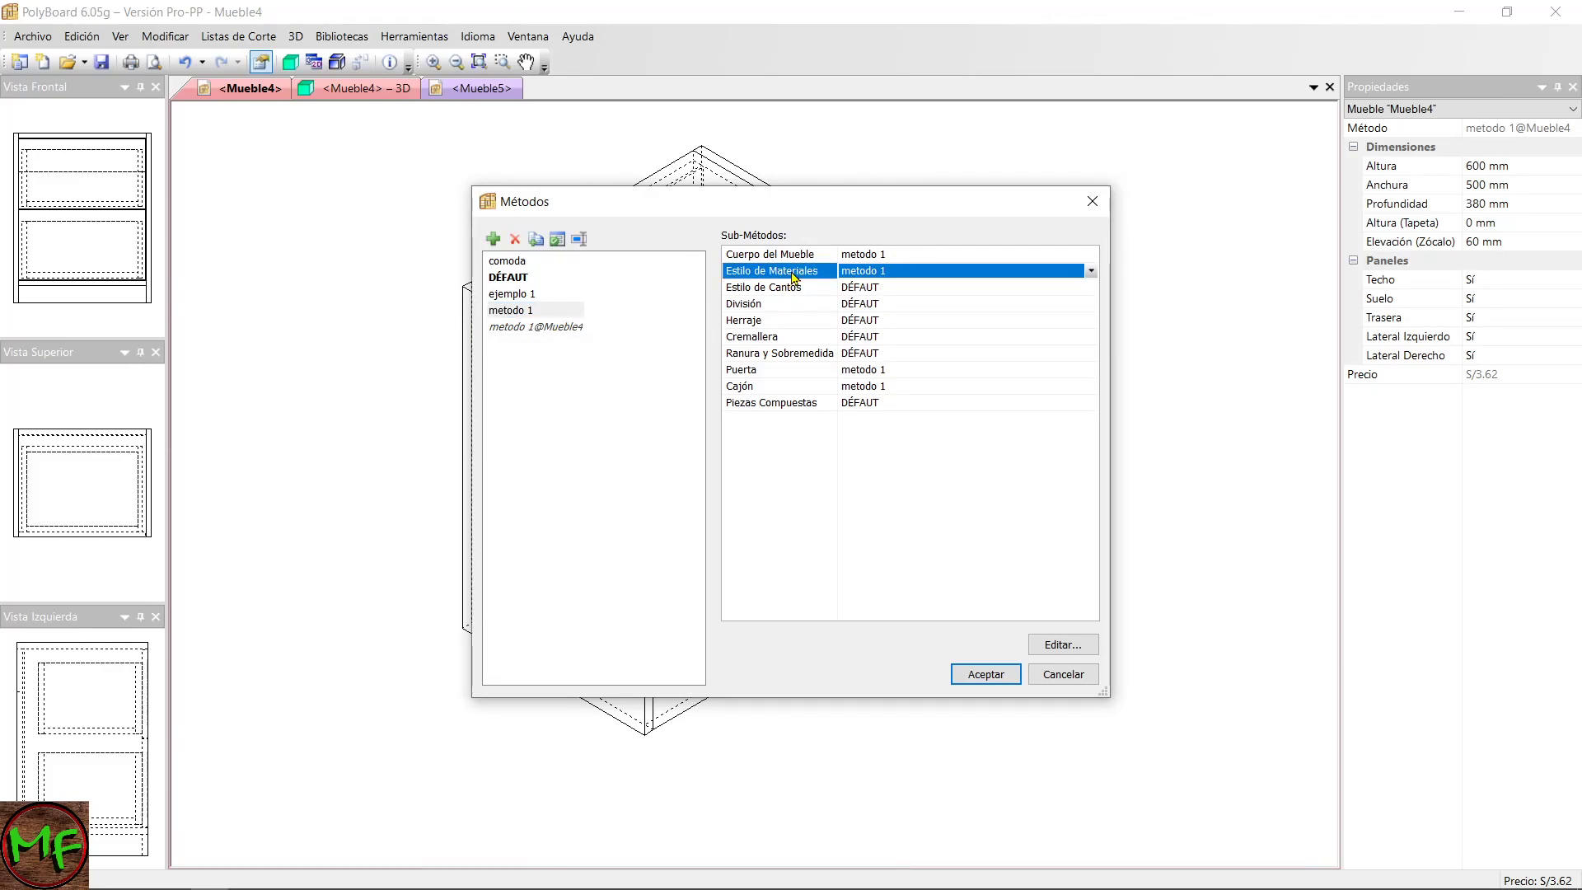
click(1069, 648)
drag(859, 296, 762, 195)
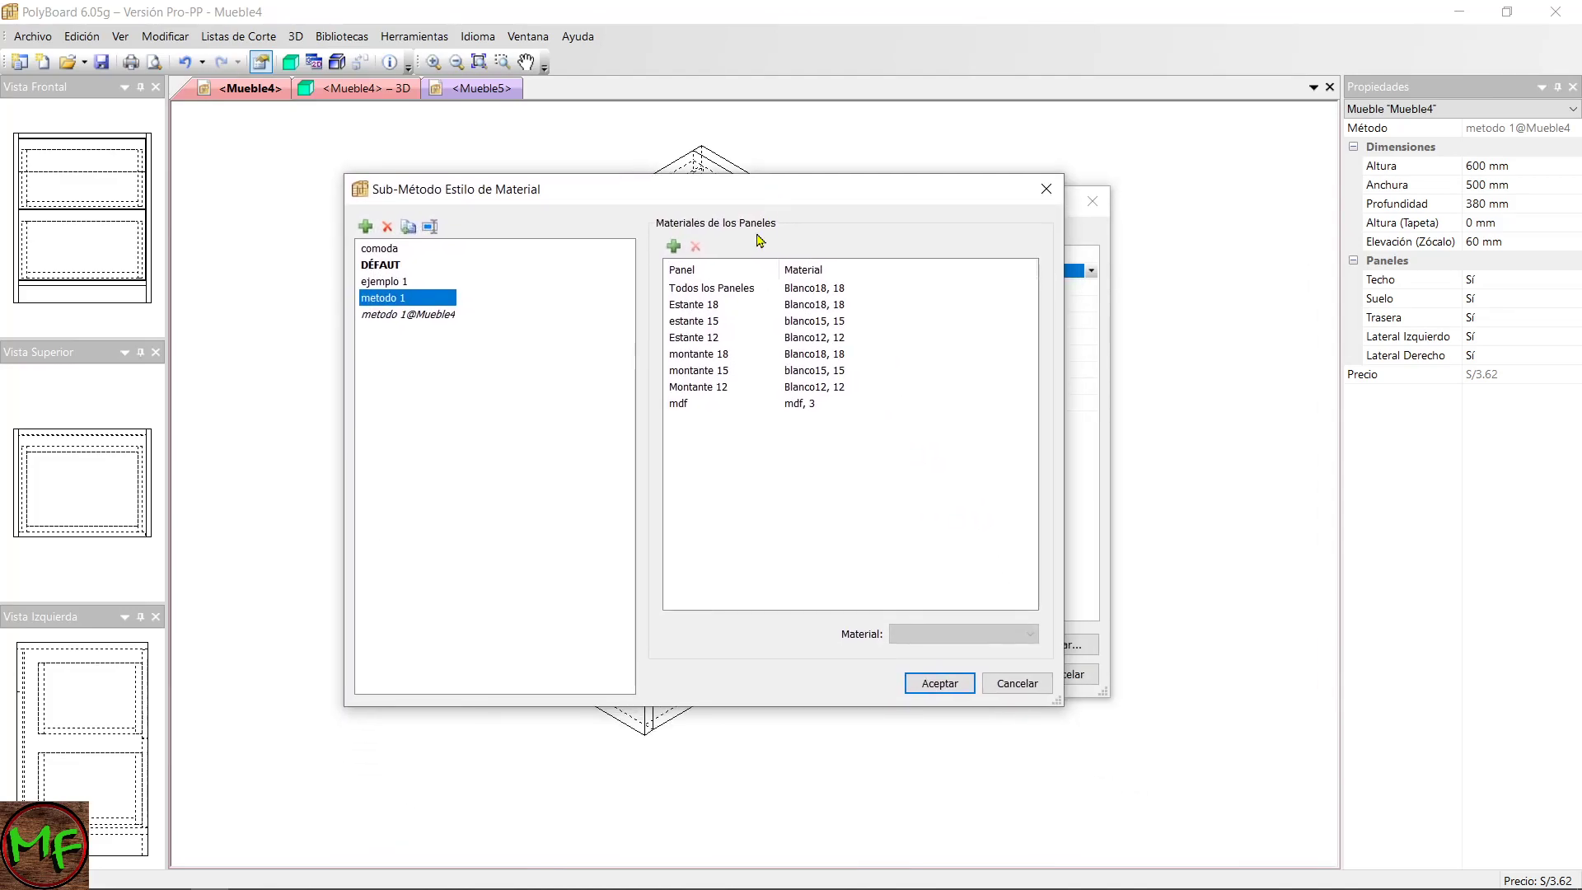
Add a panel material parameter assigning roble natural, 15 to the drawer fronts, Cajón (Frontal).
click(674, 248)
drag(684, 269, 782, 240)
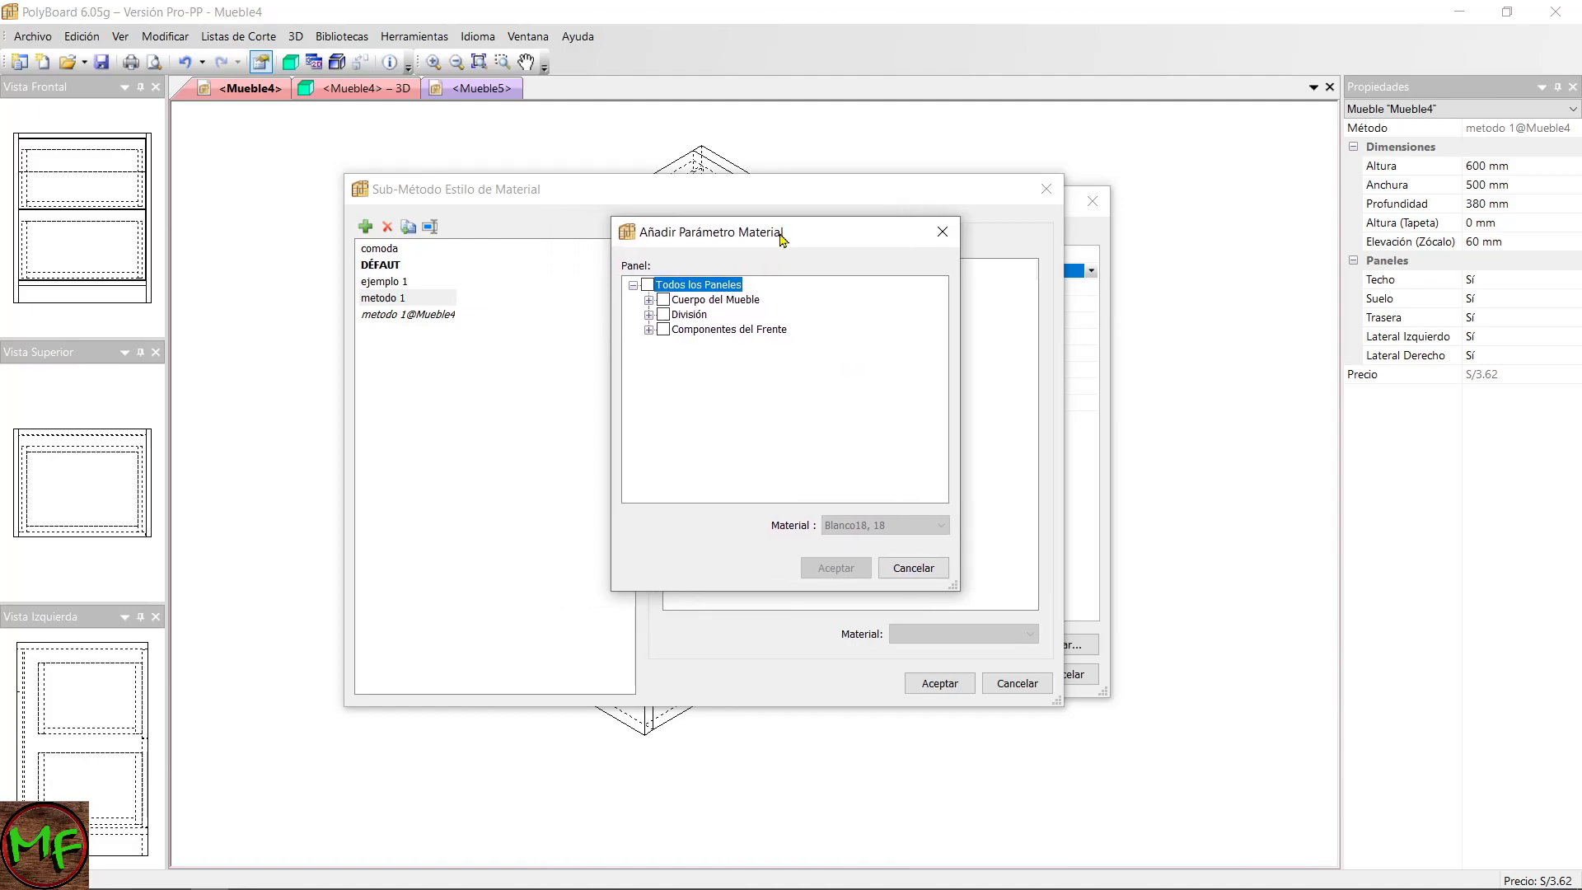
click(650, 331)
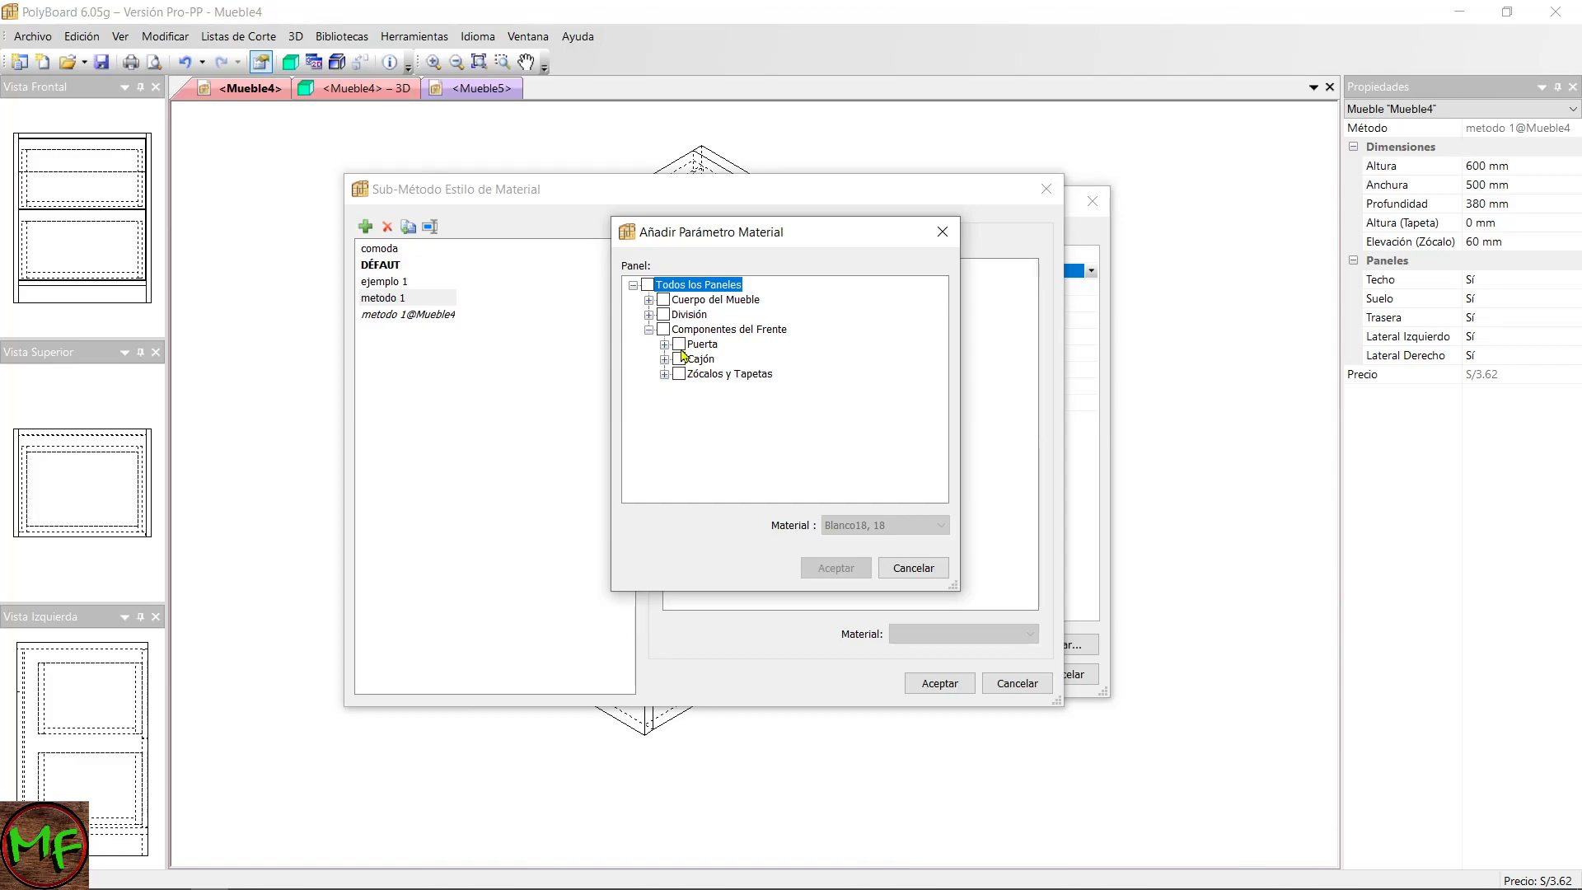
click(665, 360)
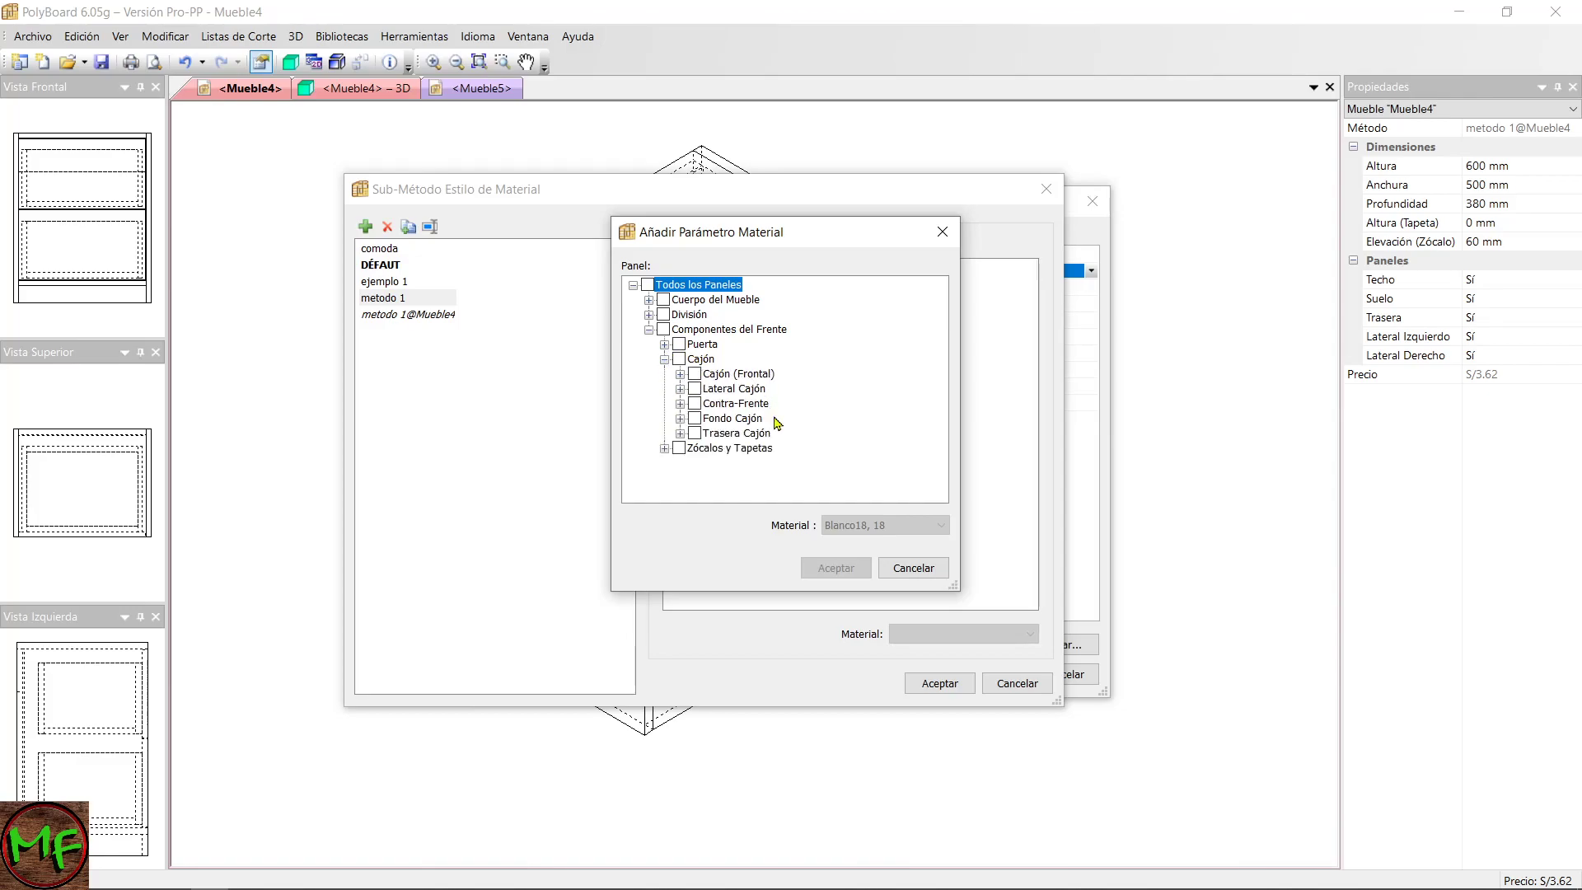
click(681, 375)
click(681, 375)
click(695, 374)
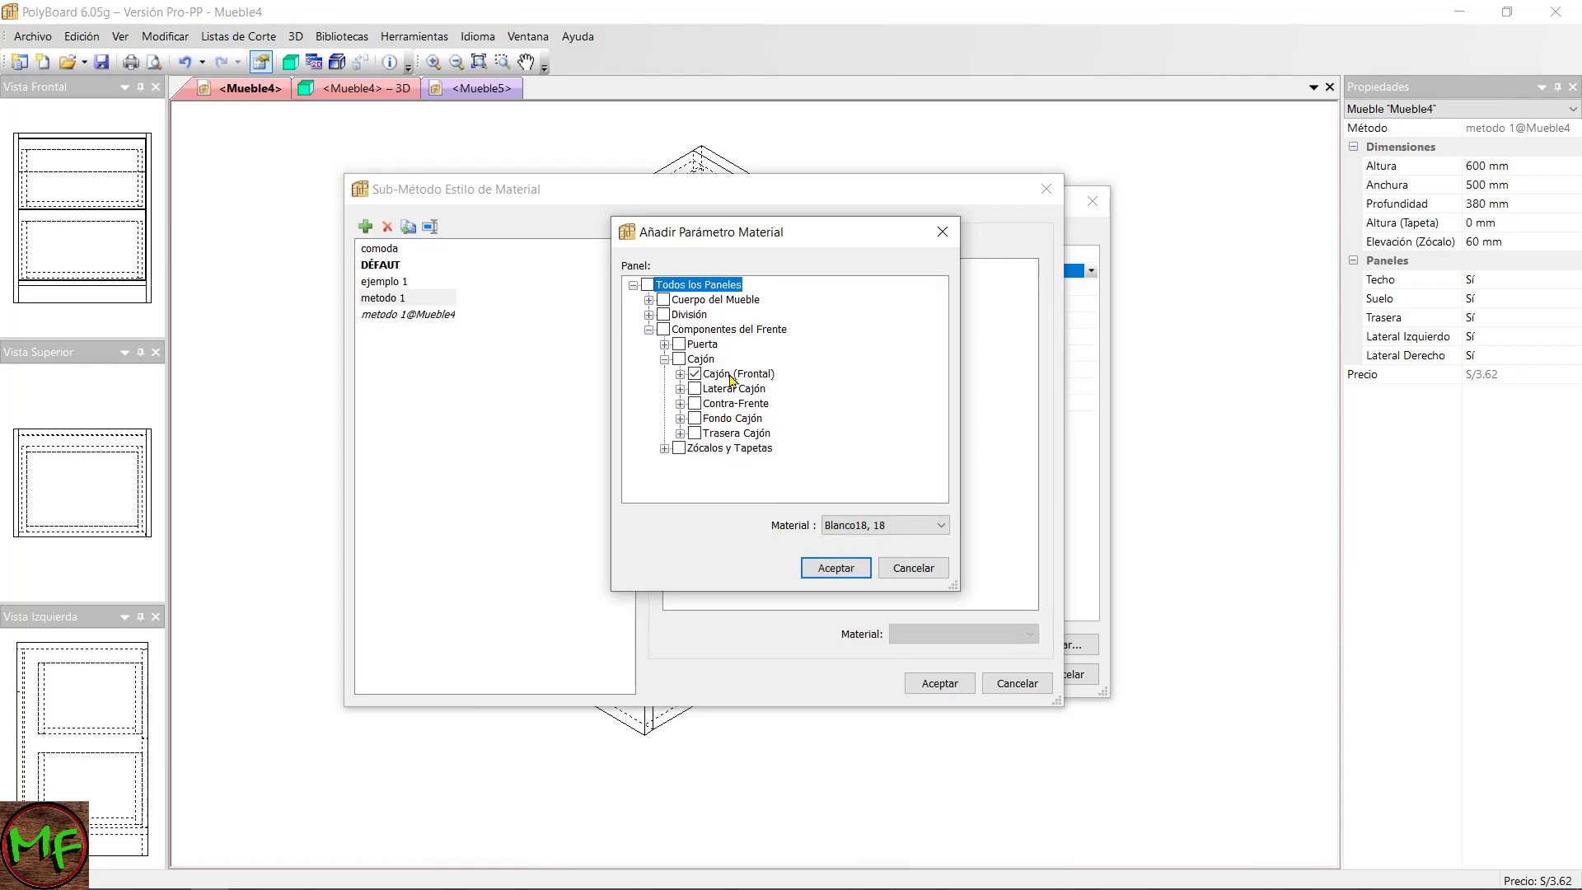
click(897, 528)
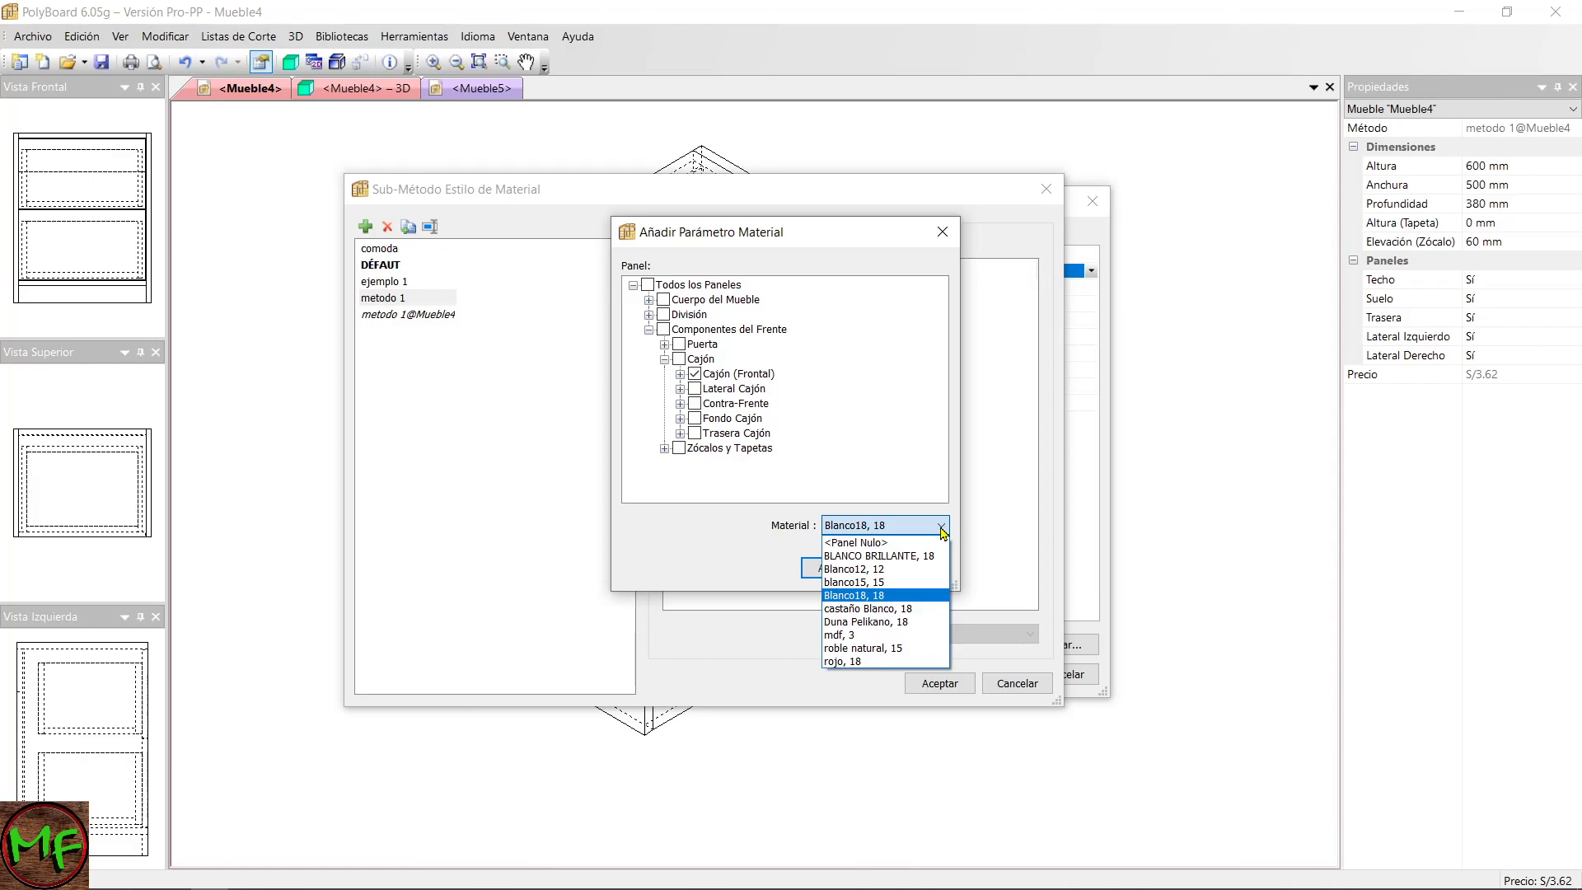
click(896, 649)
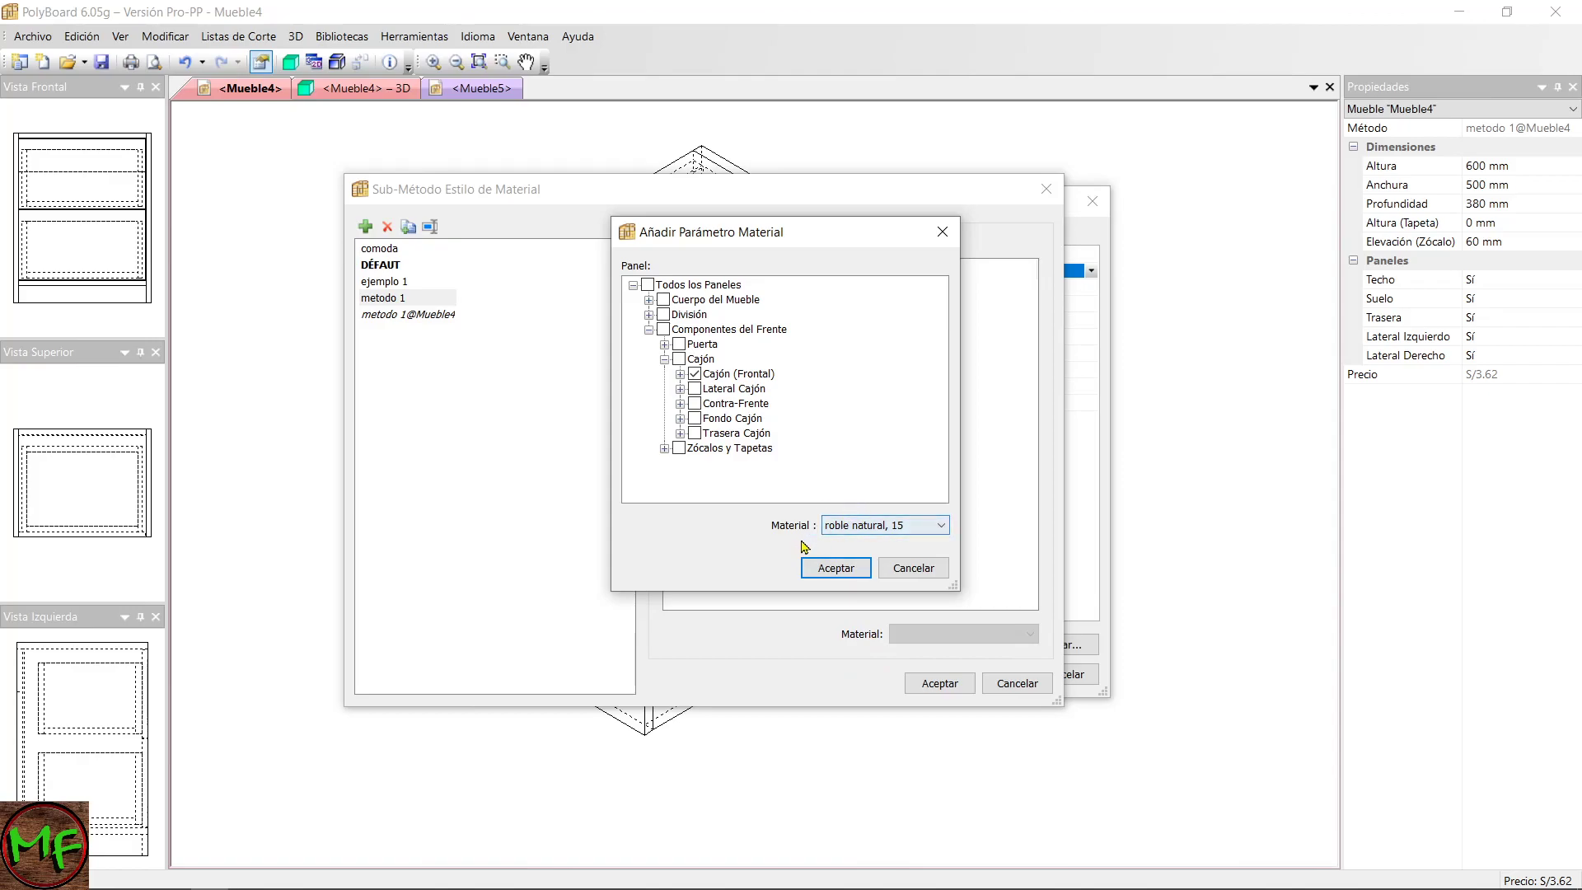
click(832, 563)
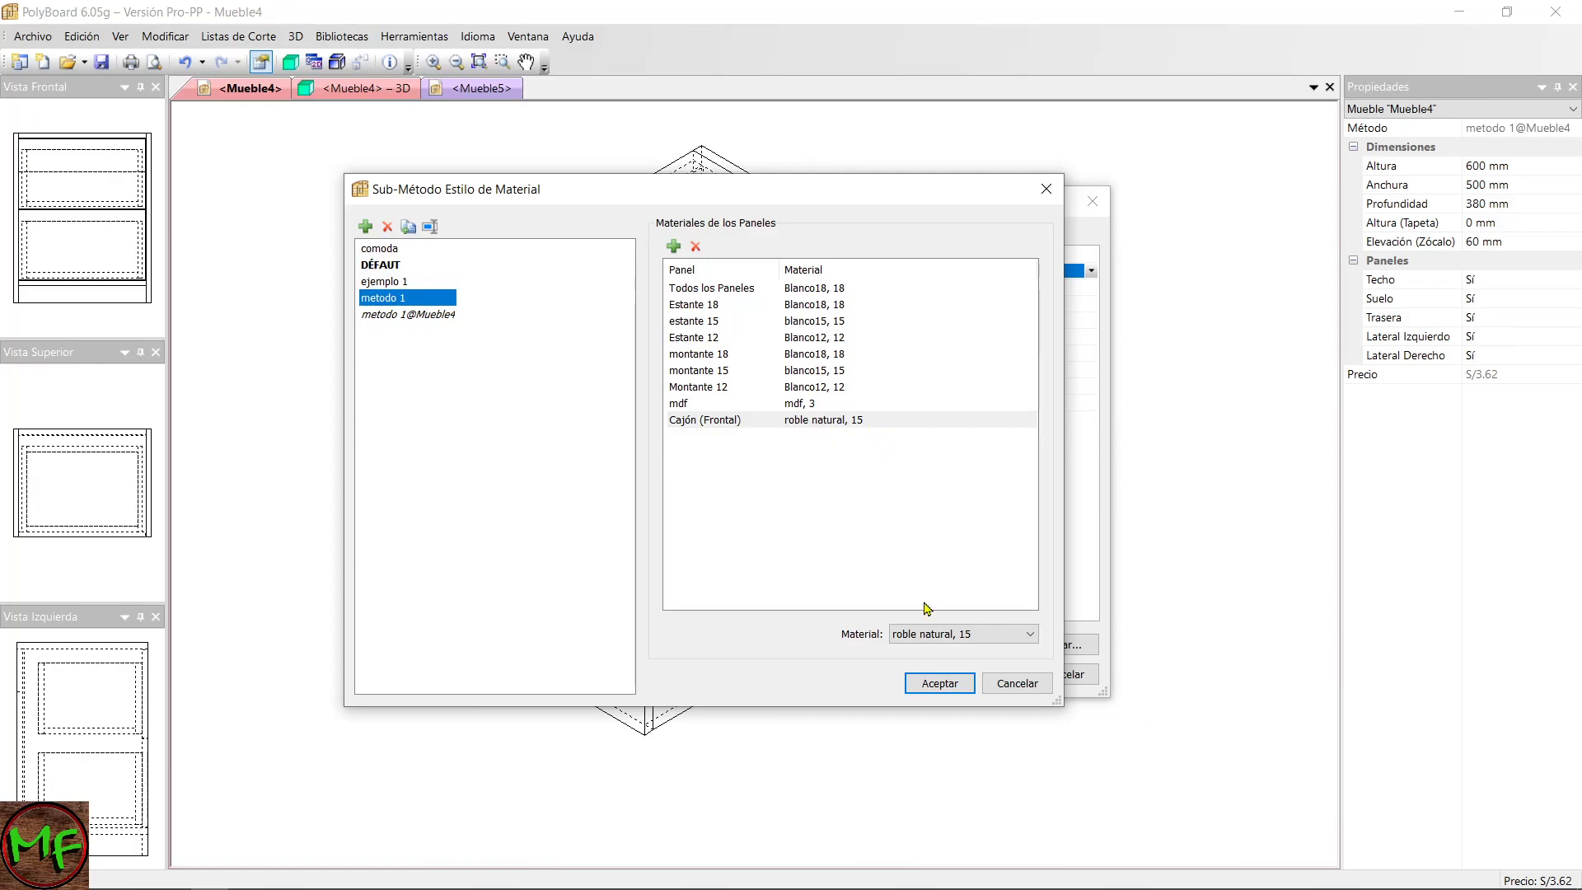
Accept the sub-method changes, apply metodo 1 to the entire cabinet and display it in 3D.
click(946, 691)
click(982, 676)
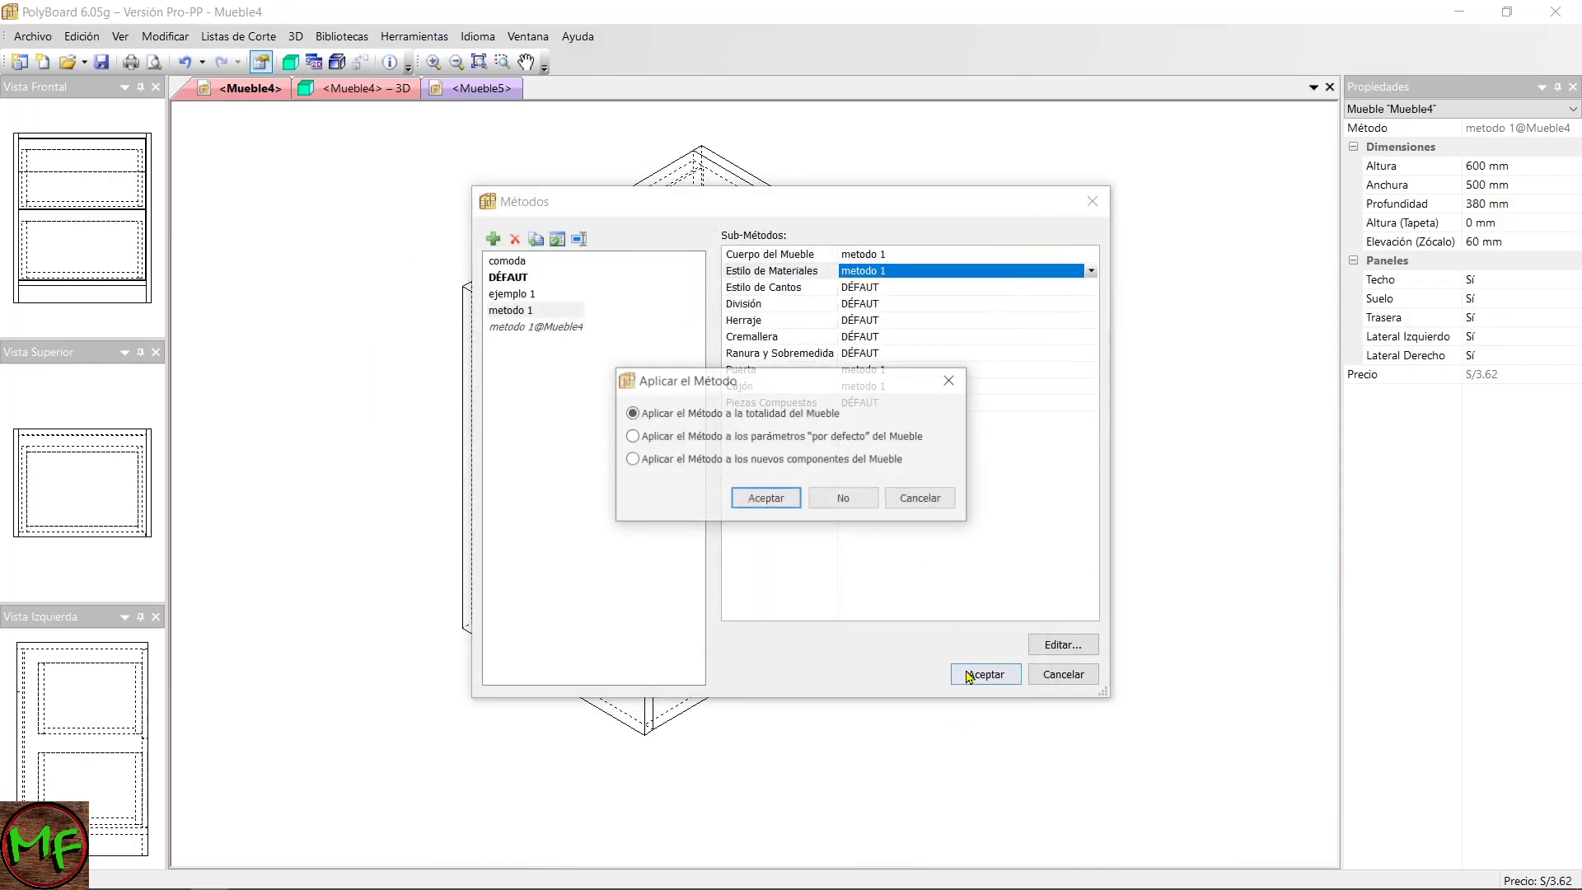
click(765, 499)
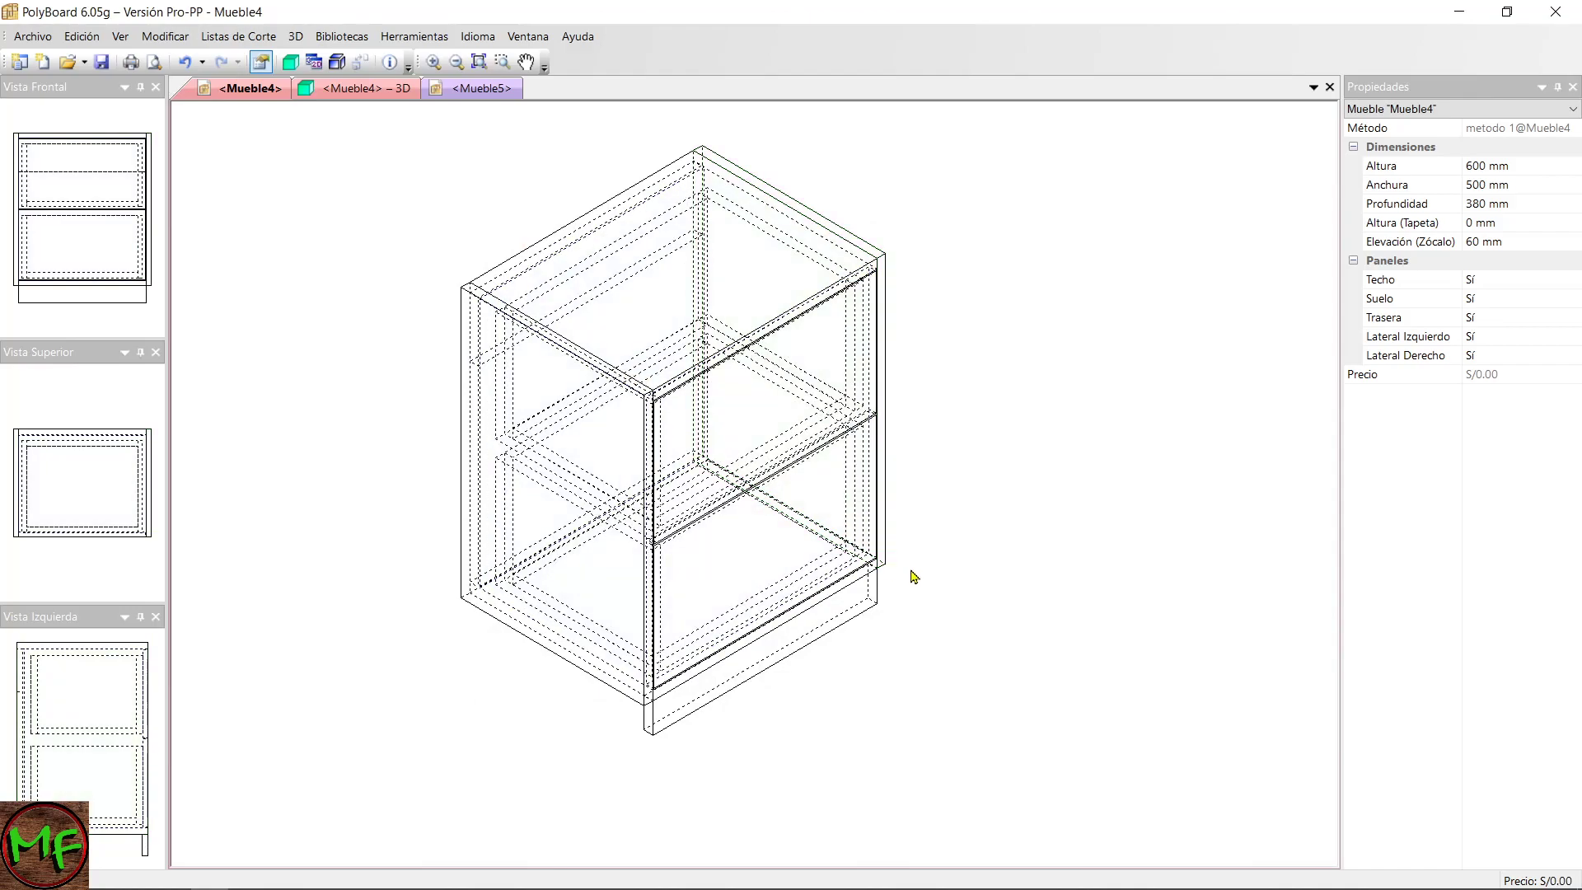
click(880, 558)
click(1001, 536)
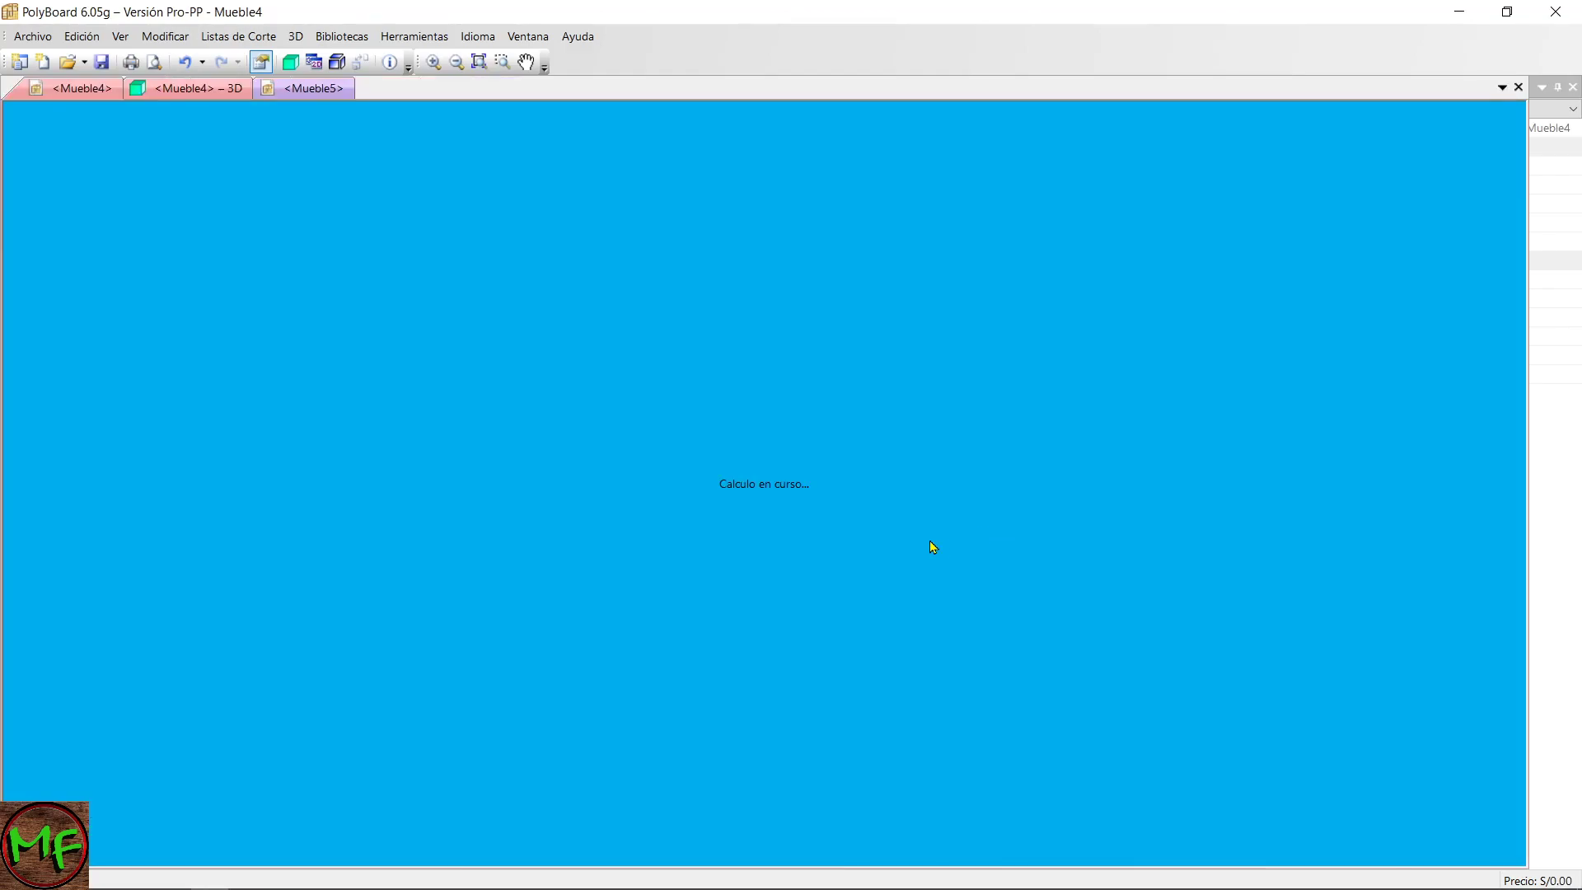
Delete the two inset drawers from the cabinet.
drag(911, 537, 1048, 490)
drag(1030, 550, 876, 526)
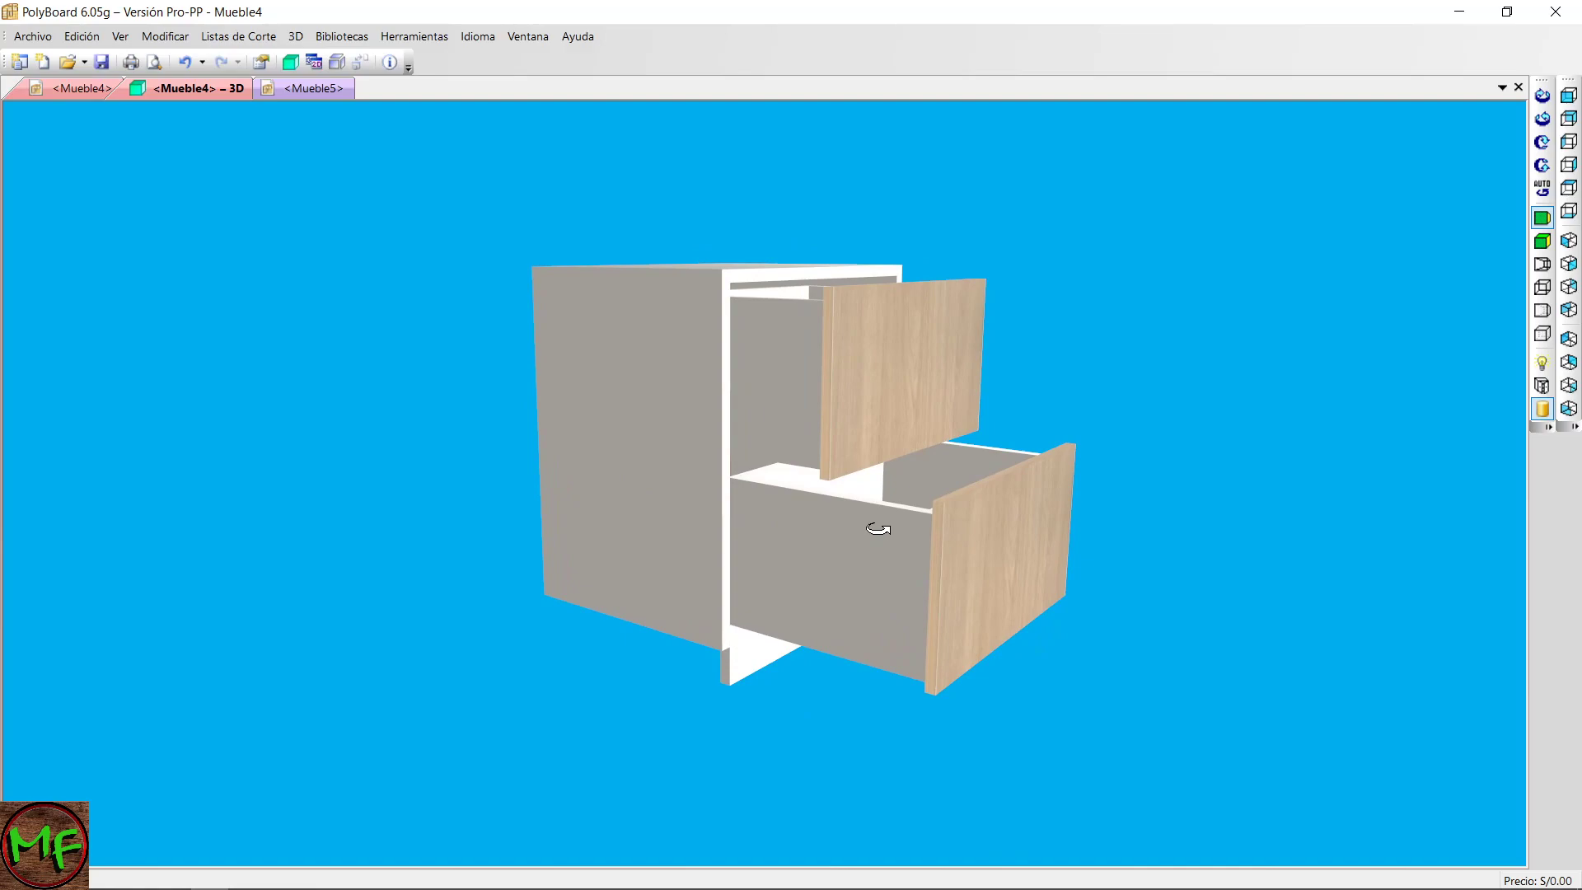
key(ctrl+Tab)
click(805, 463)
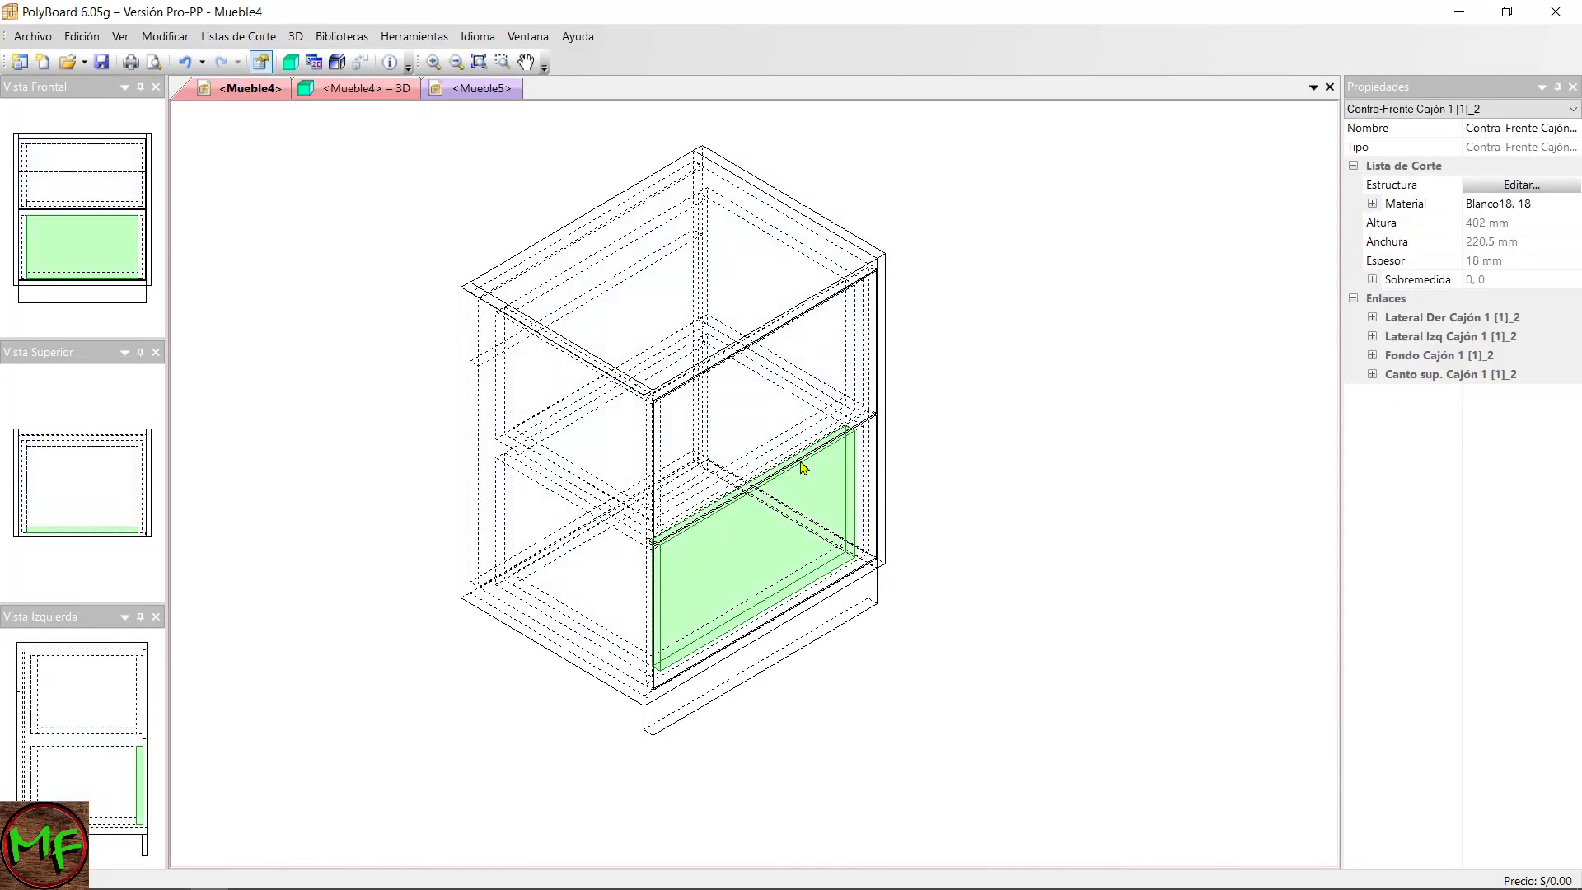
click(804, 459)
key(Delete)
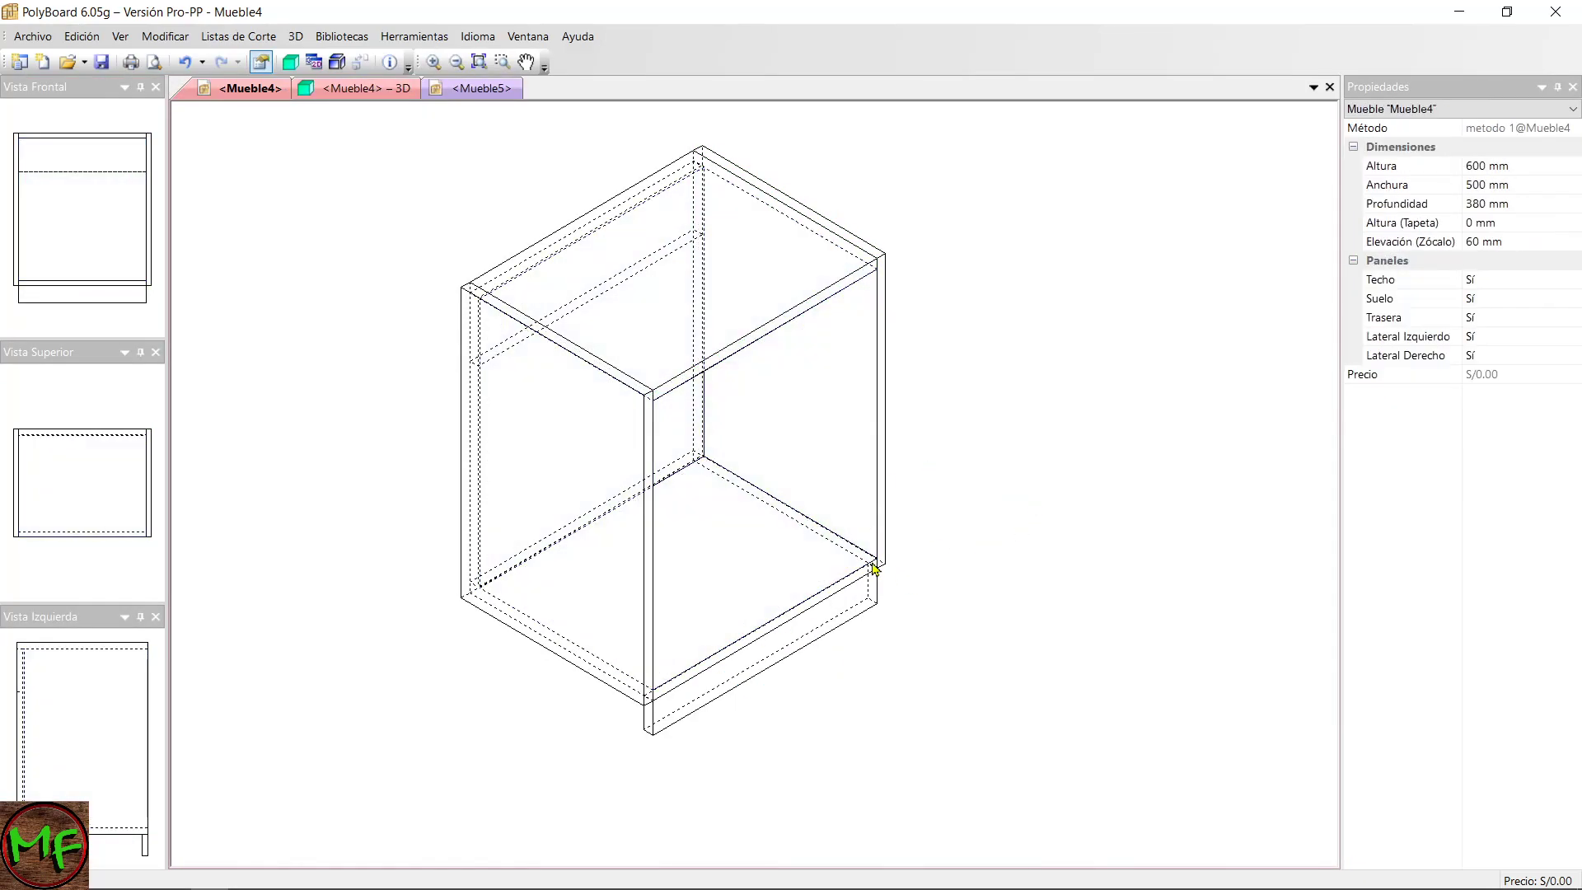
Begin adding three Cajón 1 drawers with Superpuesto Global fronts to the cabinet's empty interior zone.
click(749, 494)
right_click(747, 487)
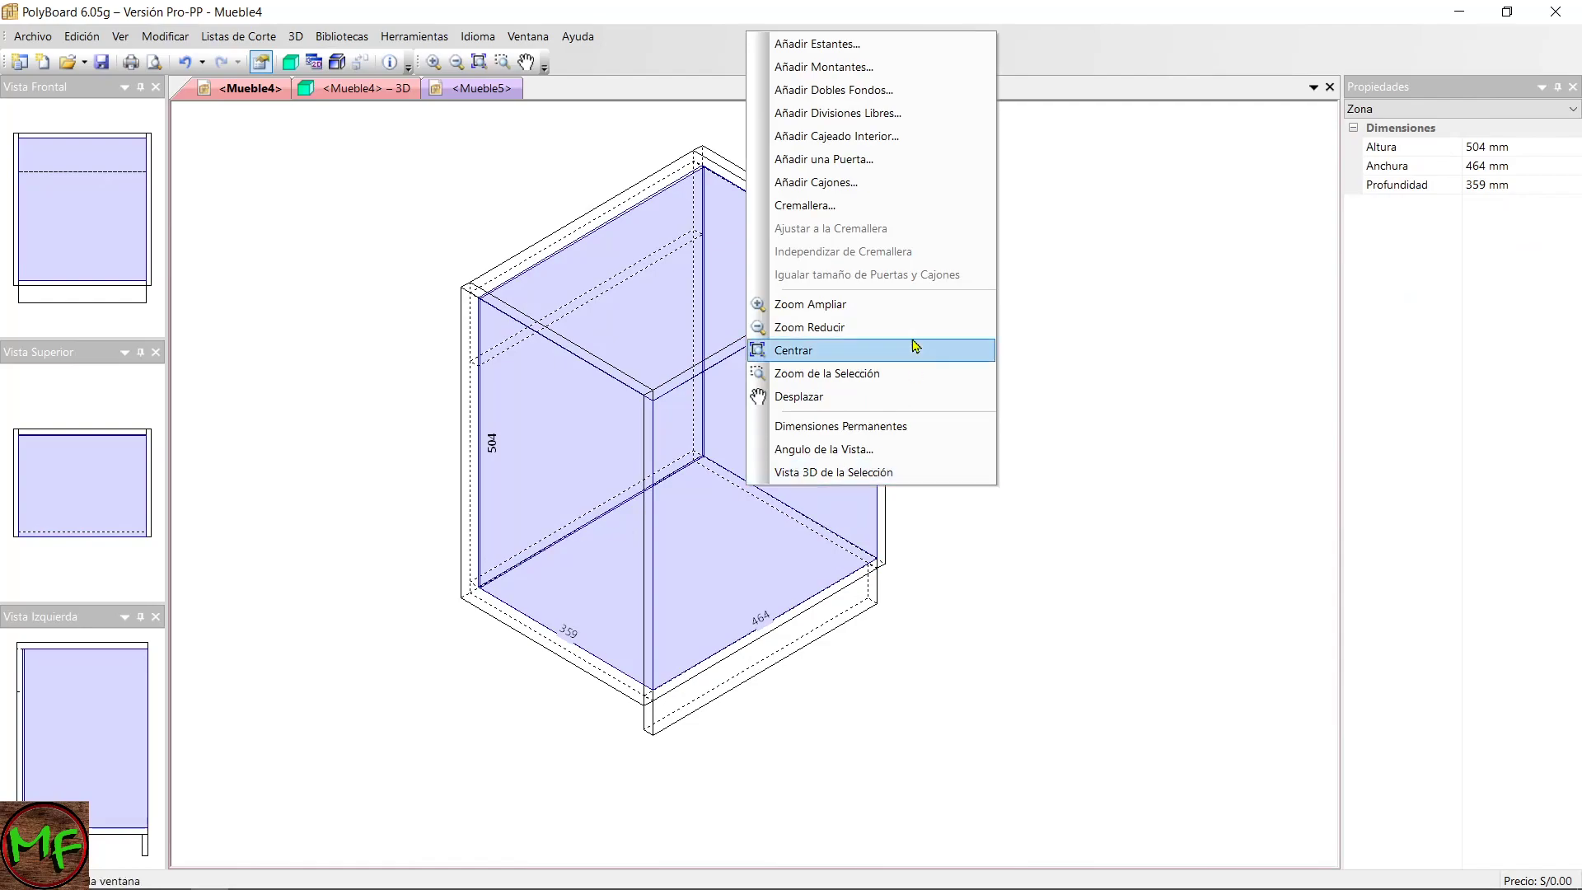
click(864, 183)
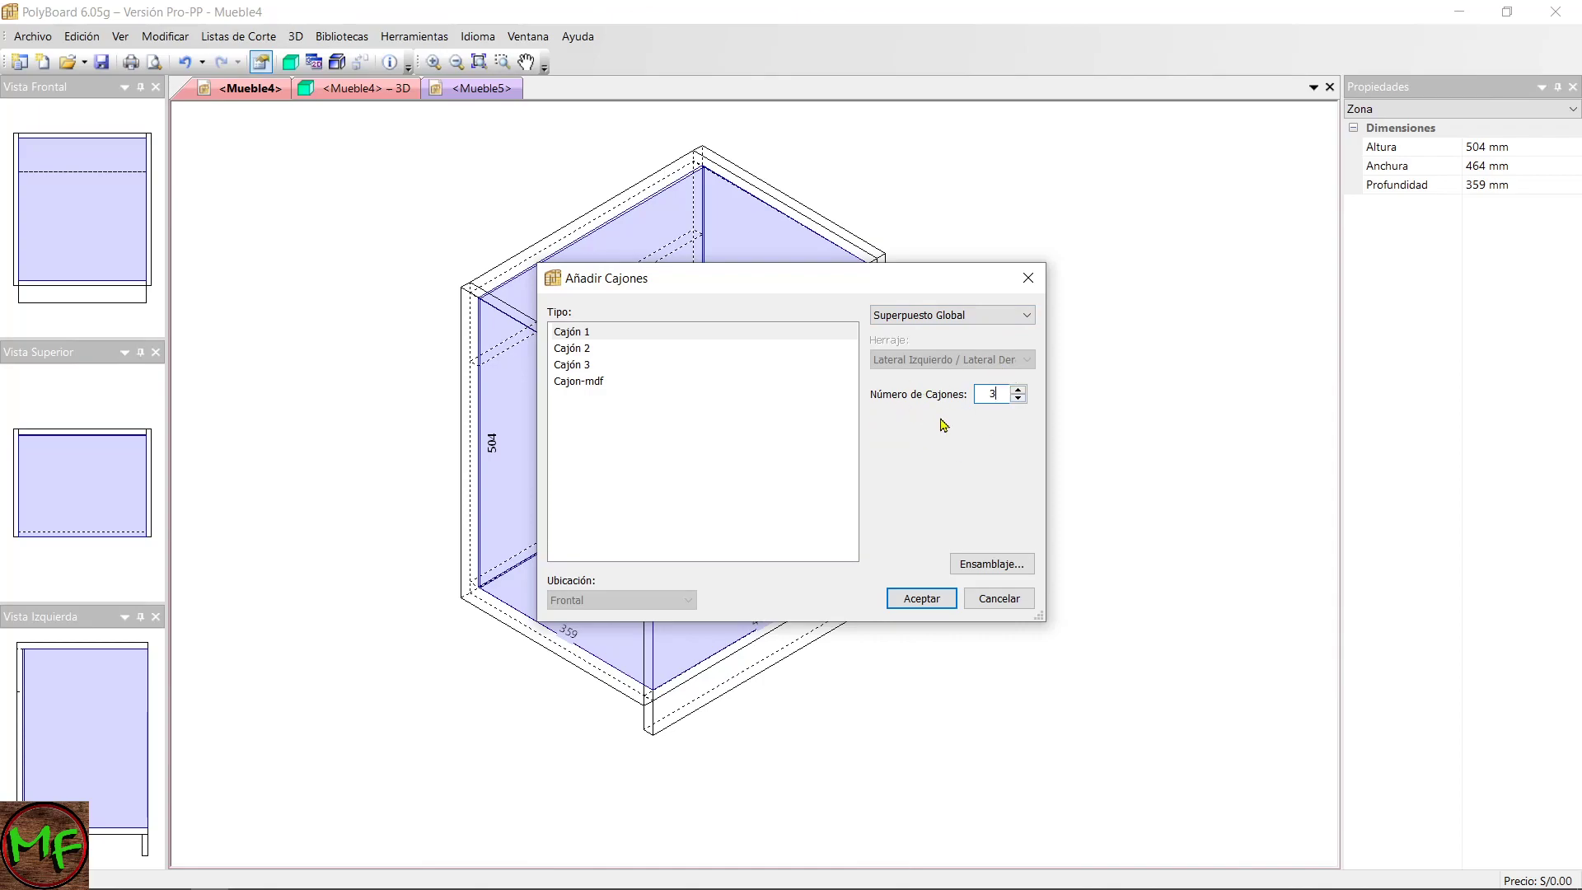
Set the drawers' component length to 300 mm and component height to 140 mm, and accept to create them.
click(995, 563)
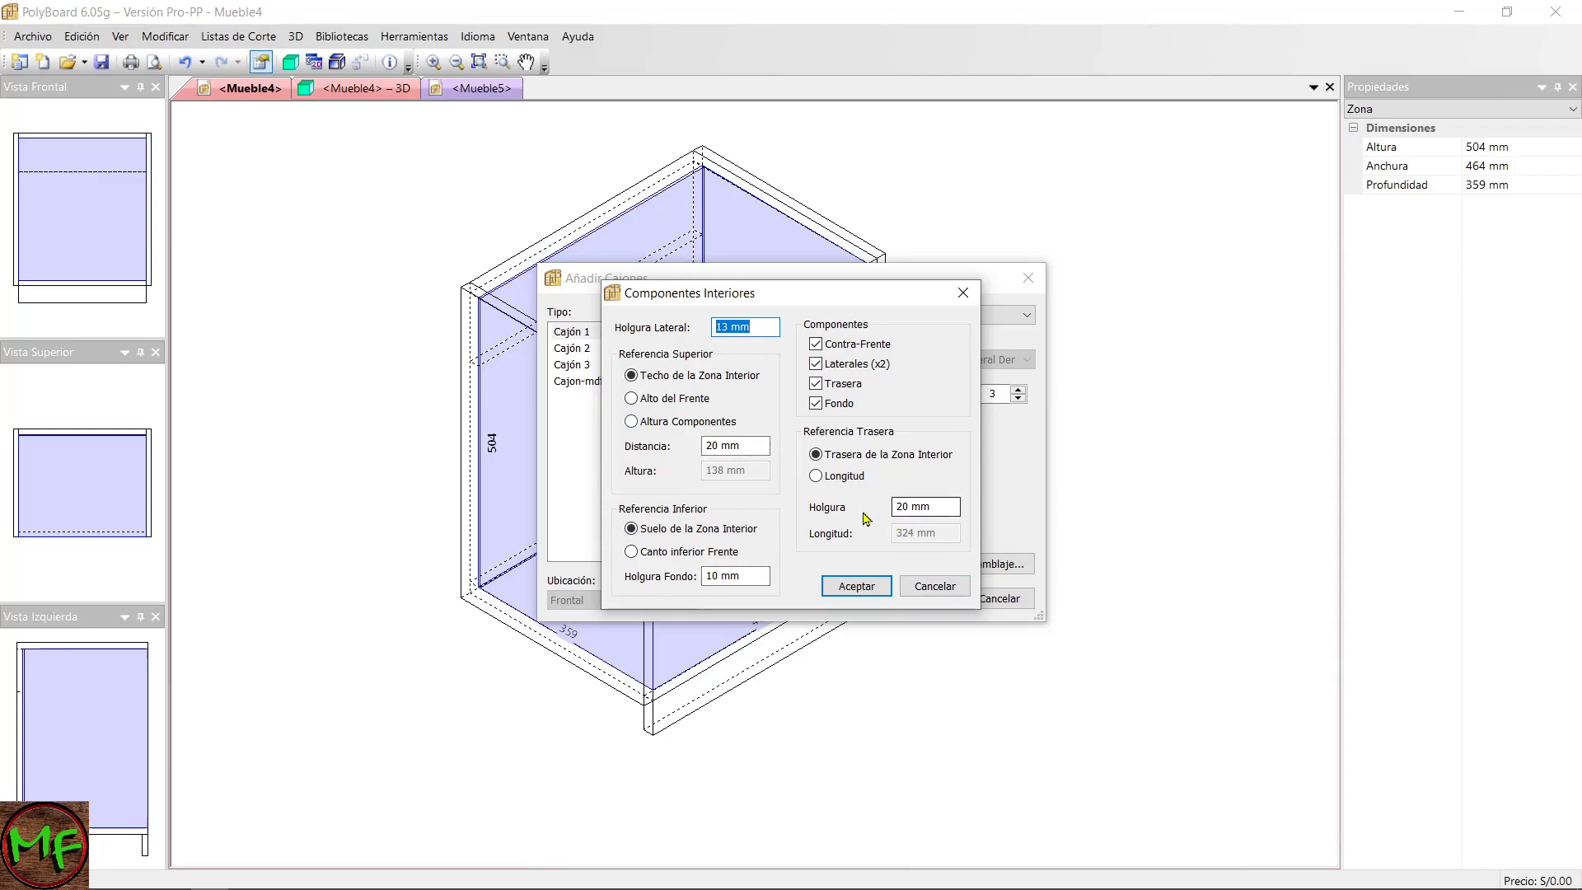
click(816, 477)
text(300)
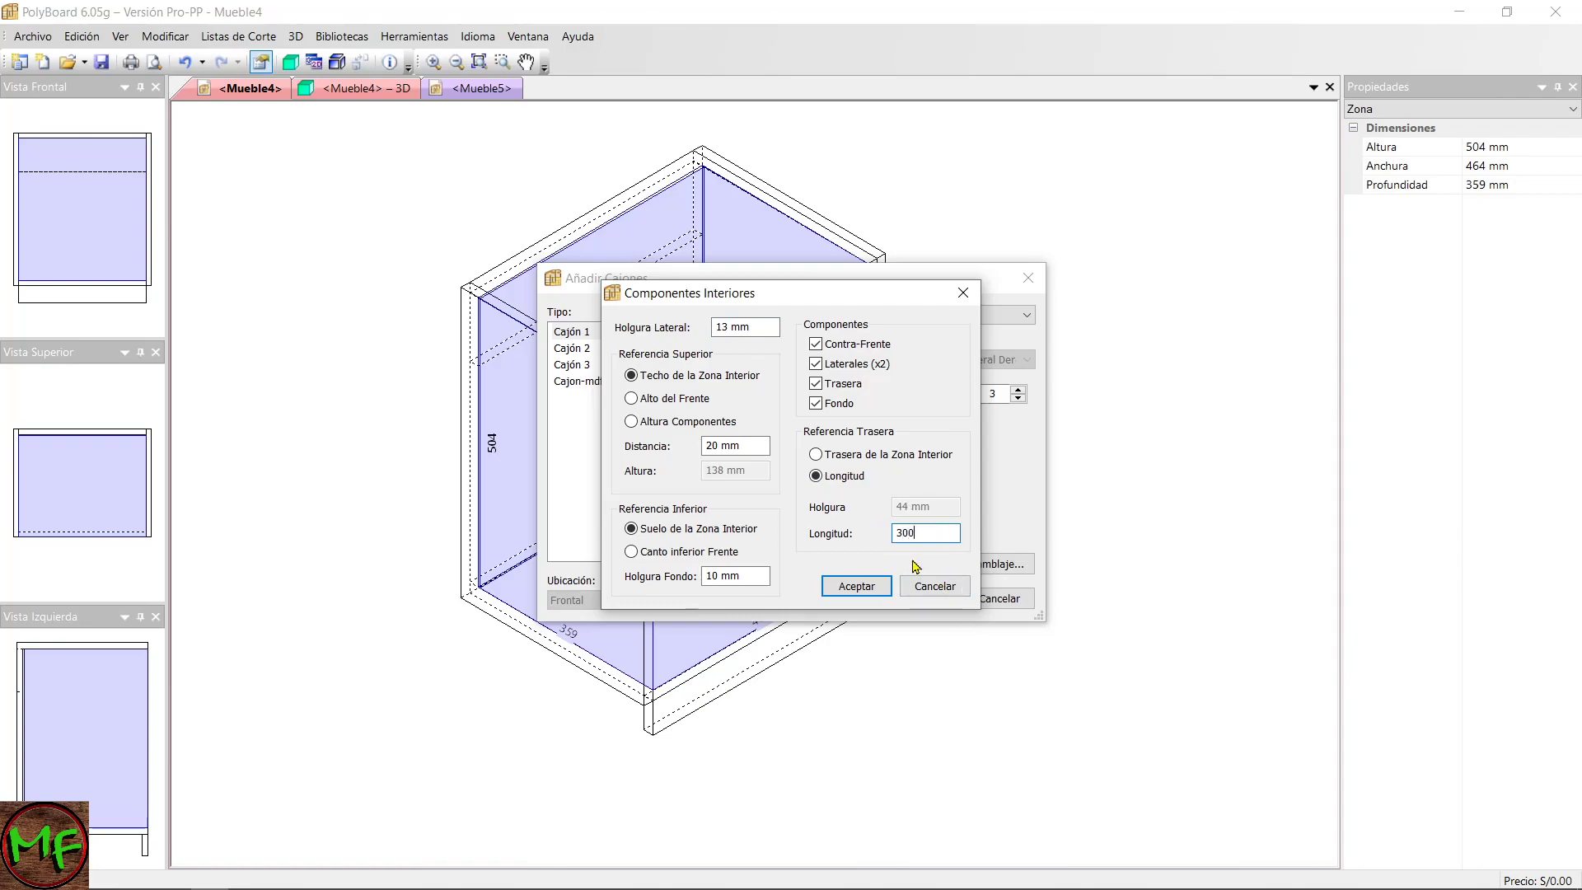
click(636, 425)
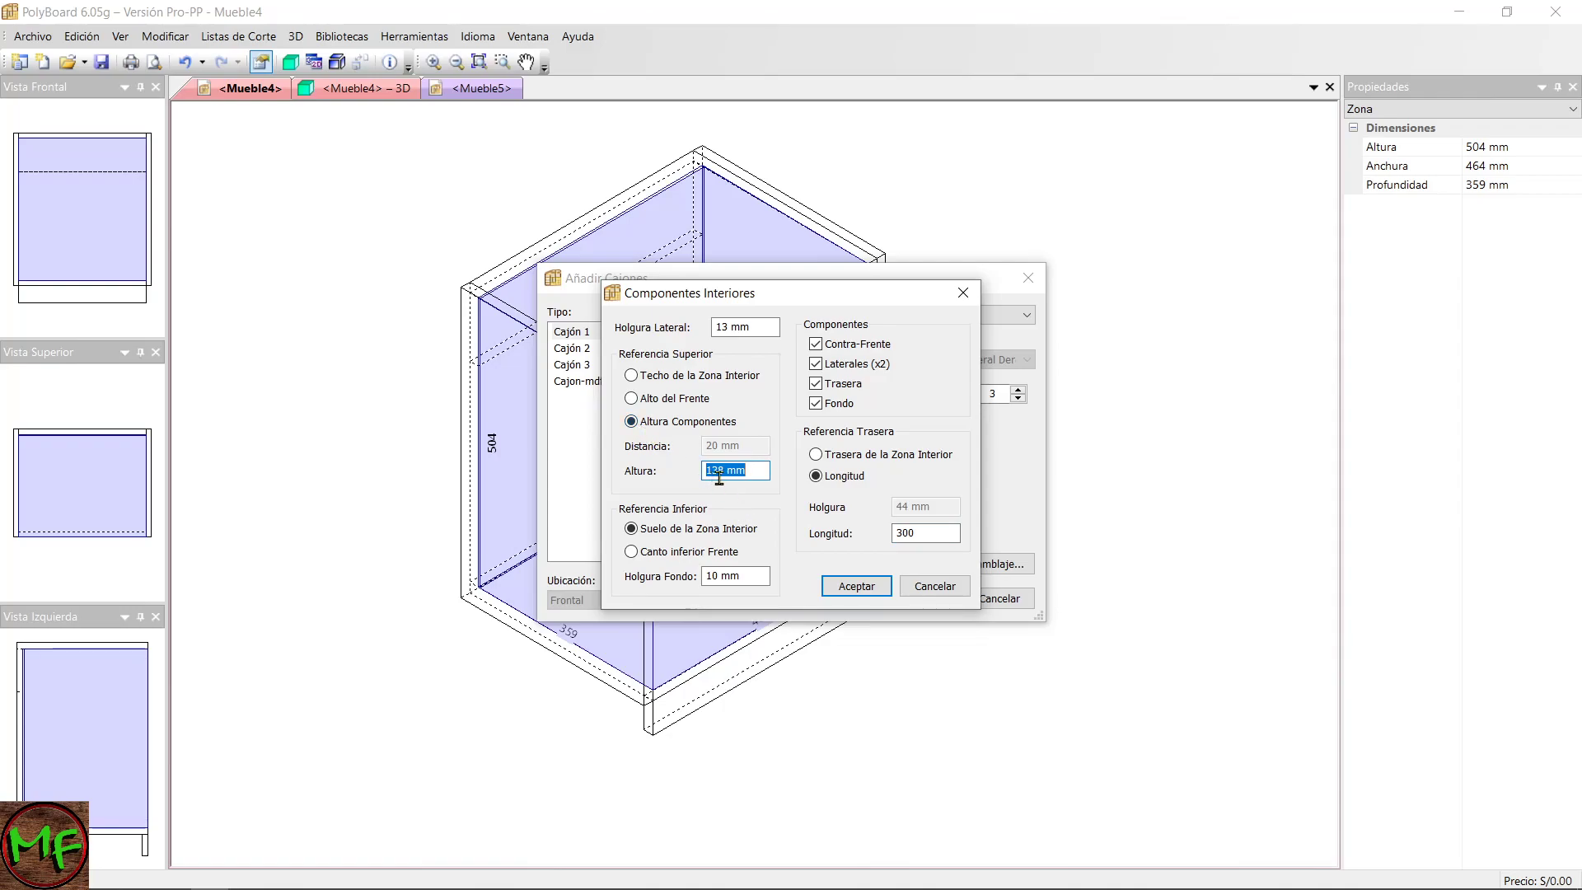
text(140)
click(859, 588)
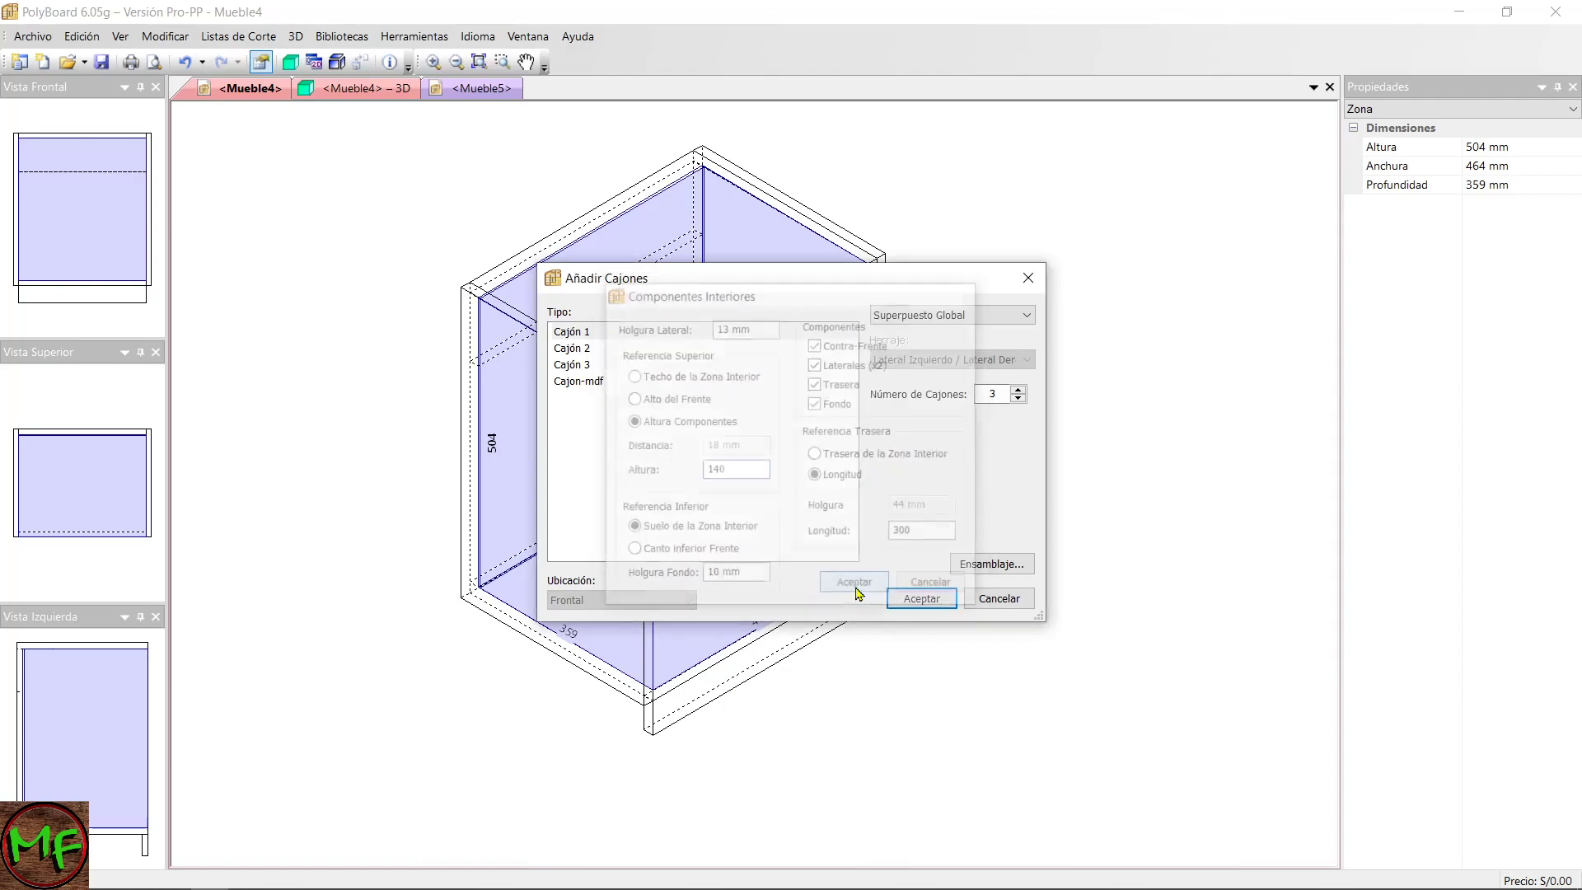
click(897, 596)
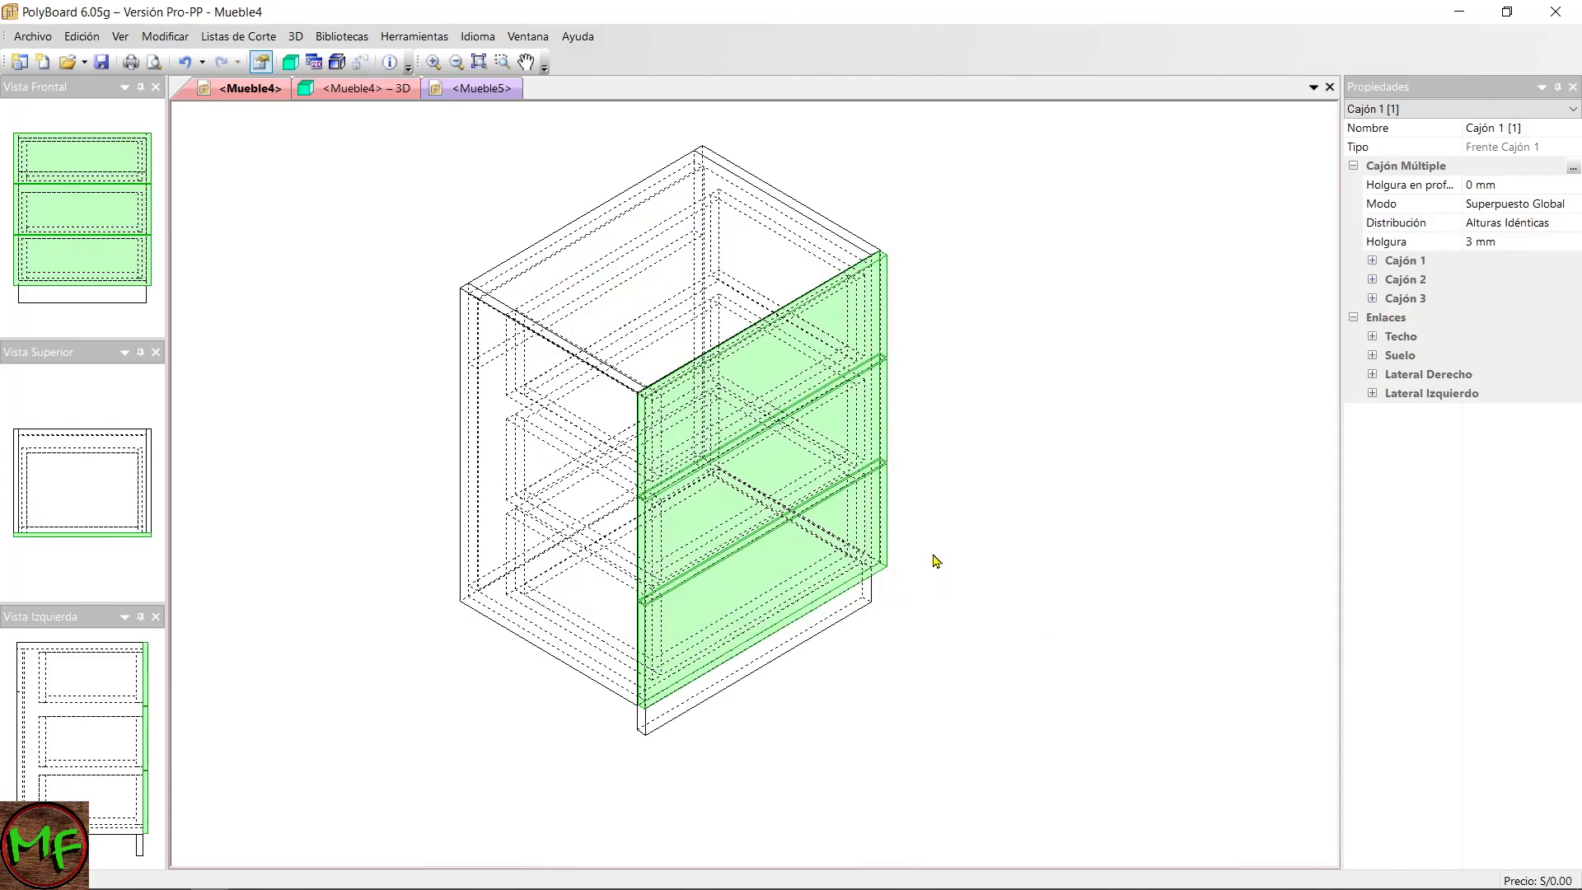
Examine the cabinet with its three open overlay drawers in 3D from several angles and turn on automatic rotation.
click(975, 555)
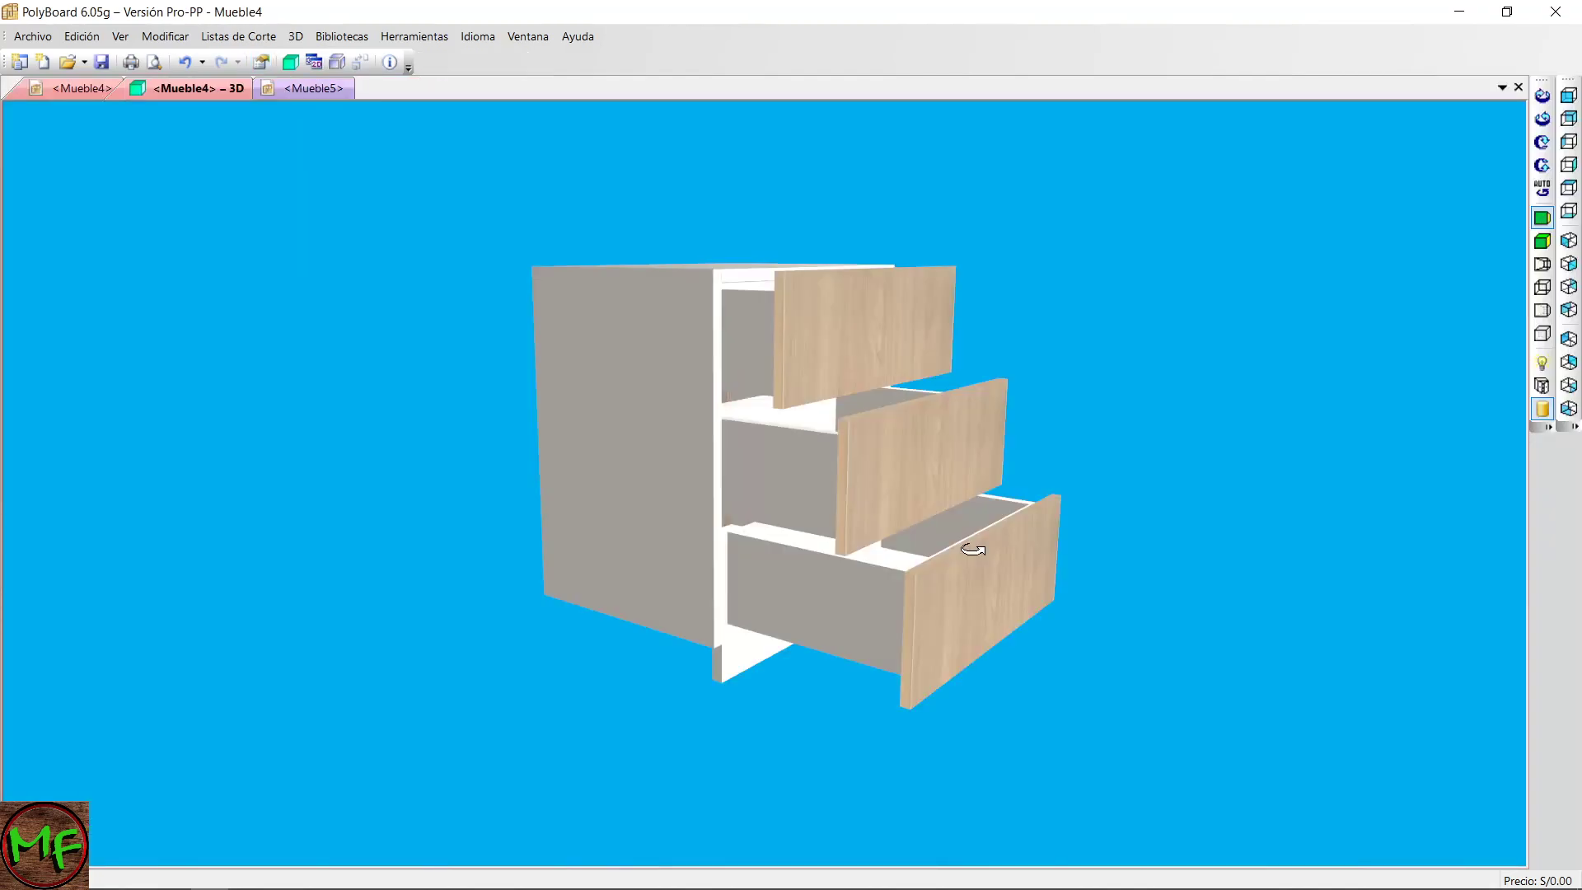
drag(900, 537, 712, 395)
drag(778, 329, 471, 457)
scroll(909, 491, up, 2)
scroll(784, 431, down, 4)
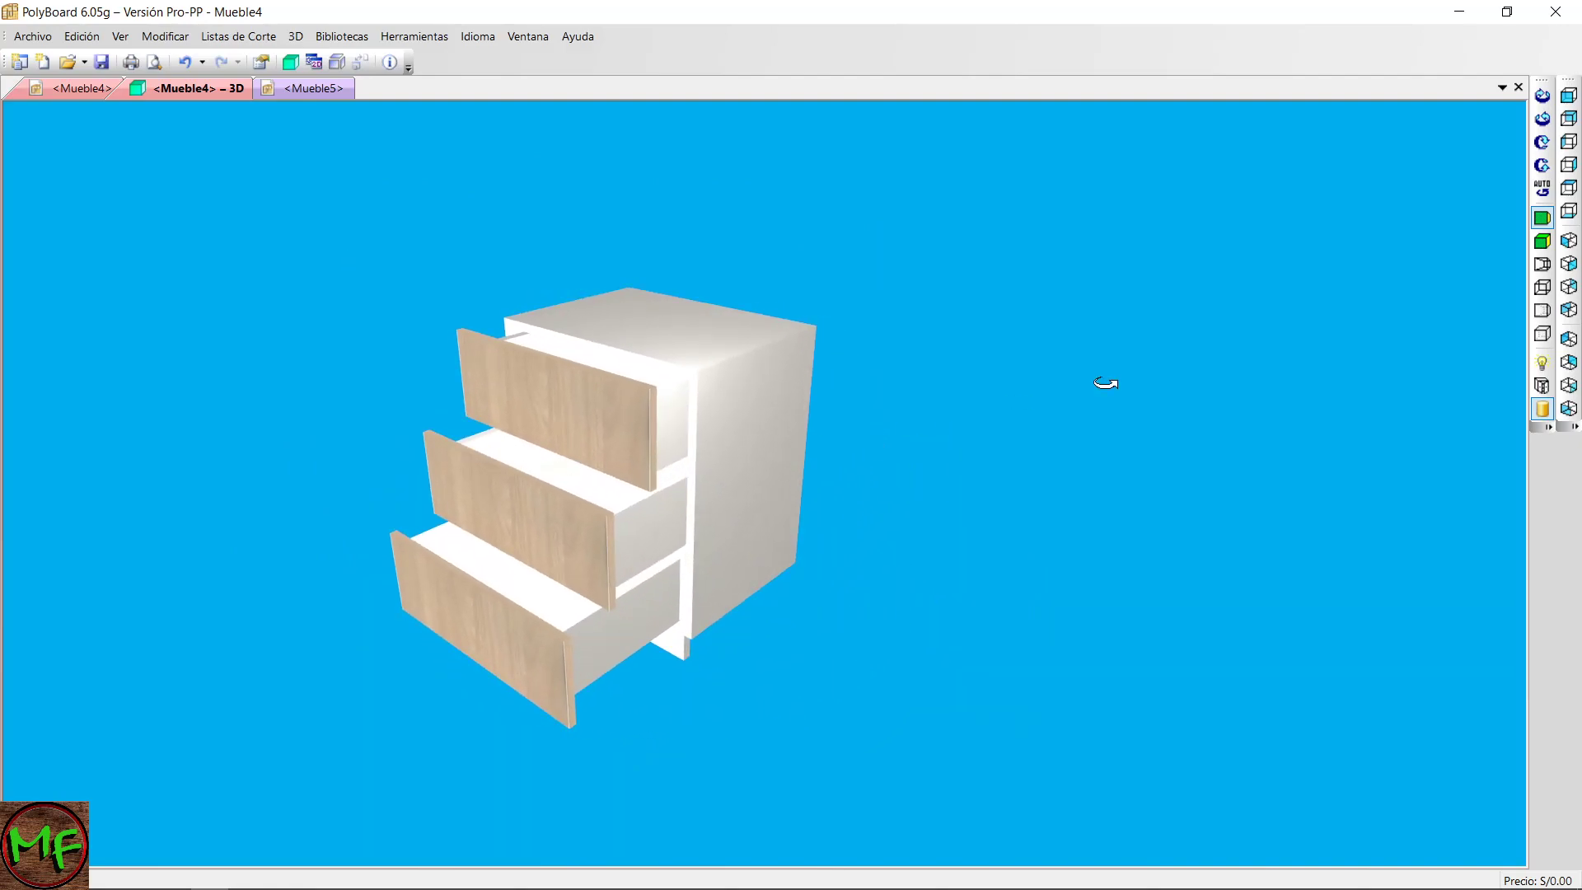
click(1542, 188)
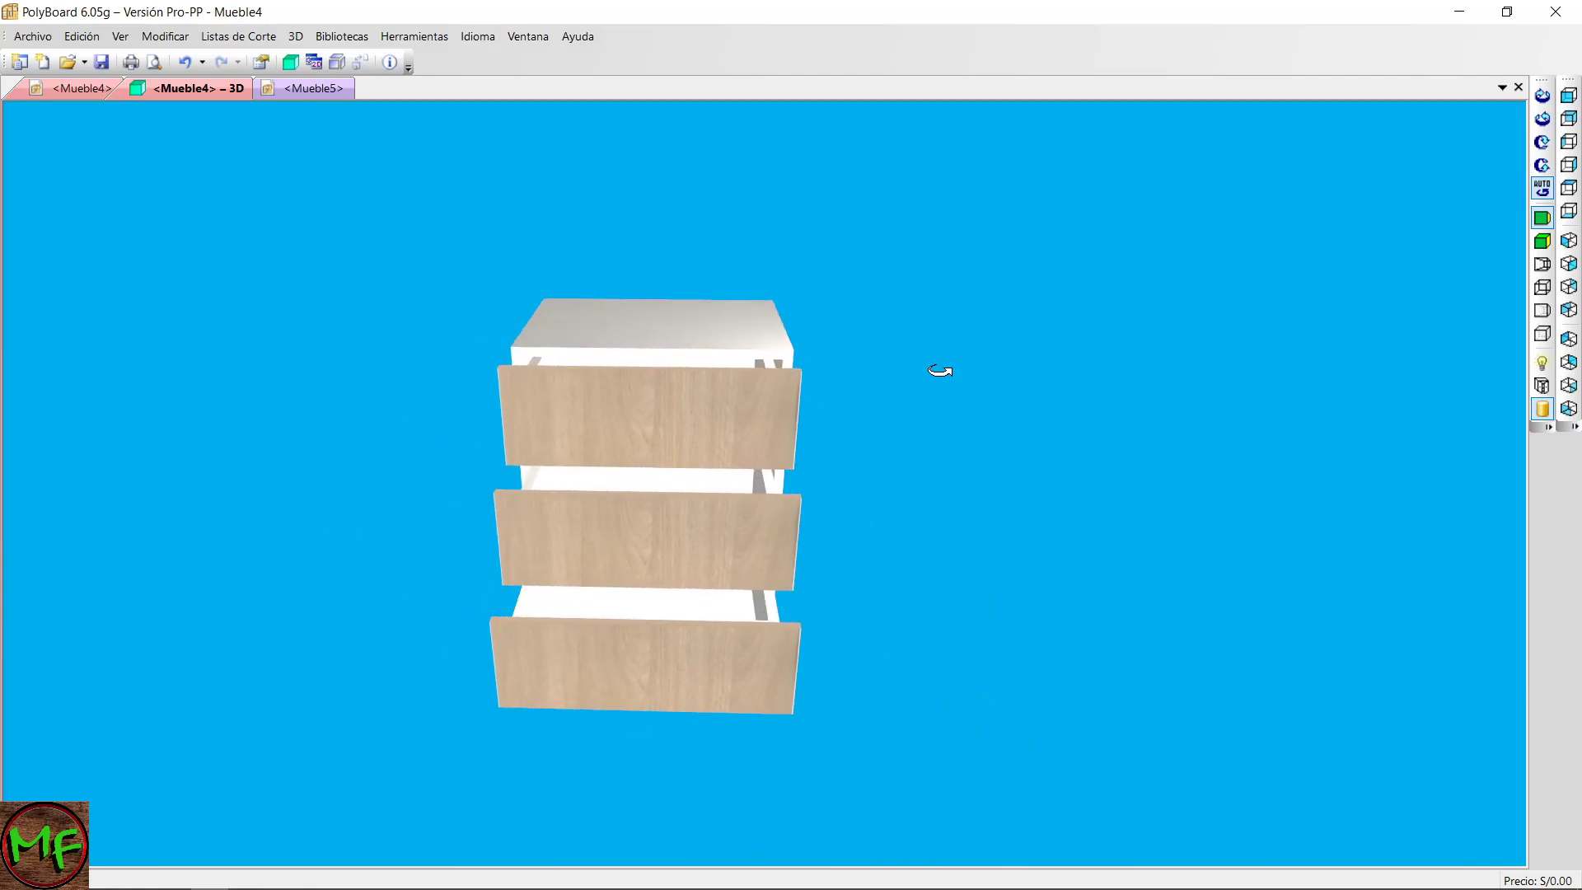